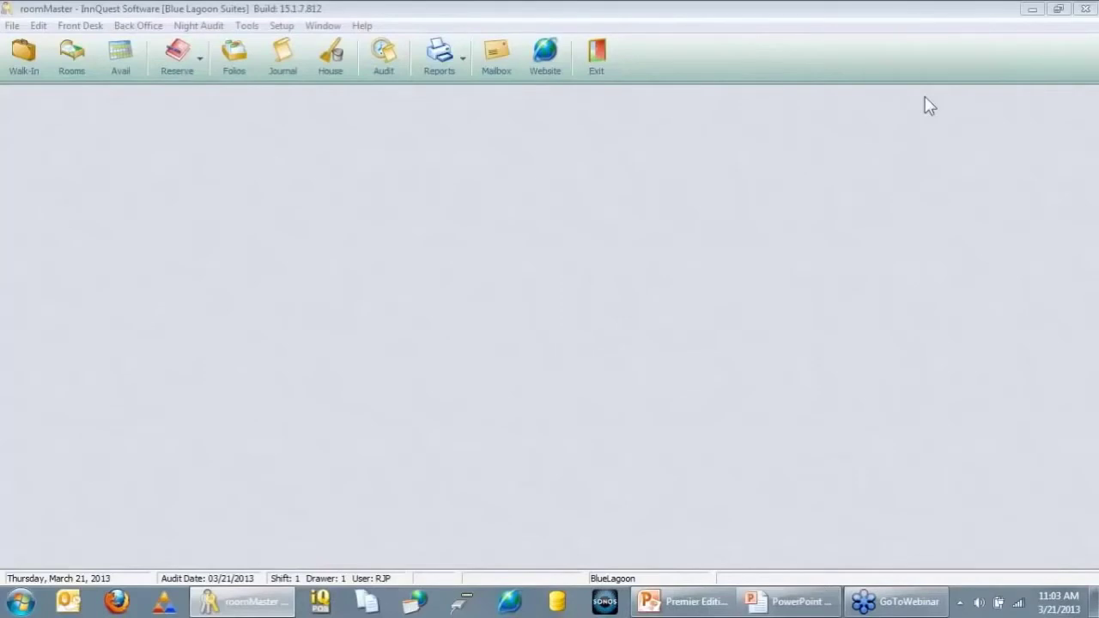
- Open the Interactive SQL Report and look through the complete list of database tables
{"action": "left_click", "coordinate": [247, 27]}
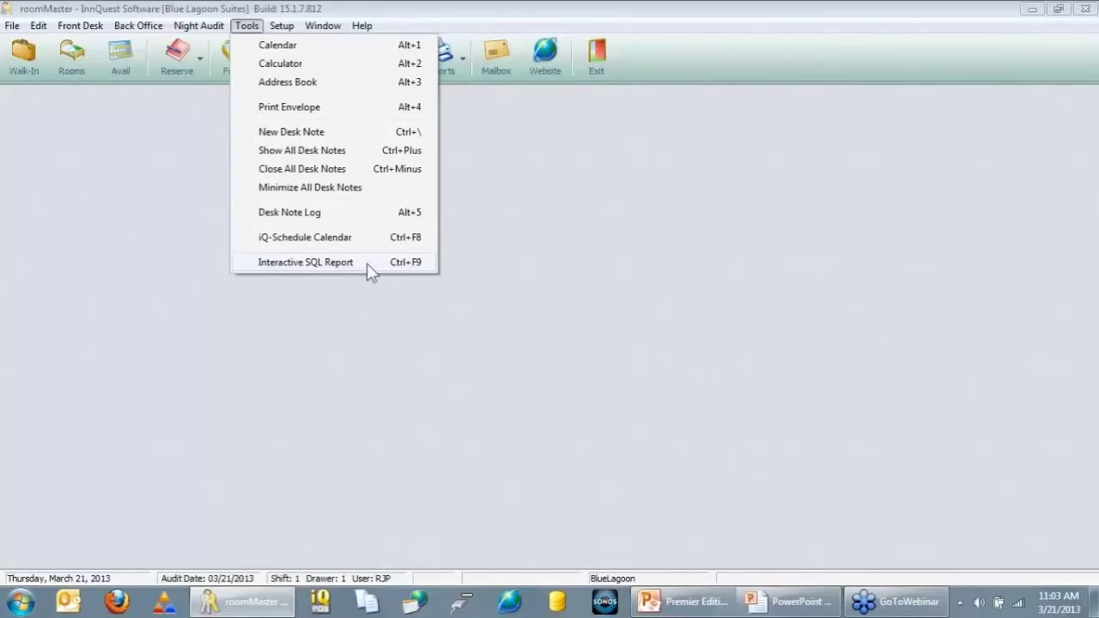
{"action": "left_click", "coordinate": [367, 262]}
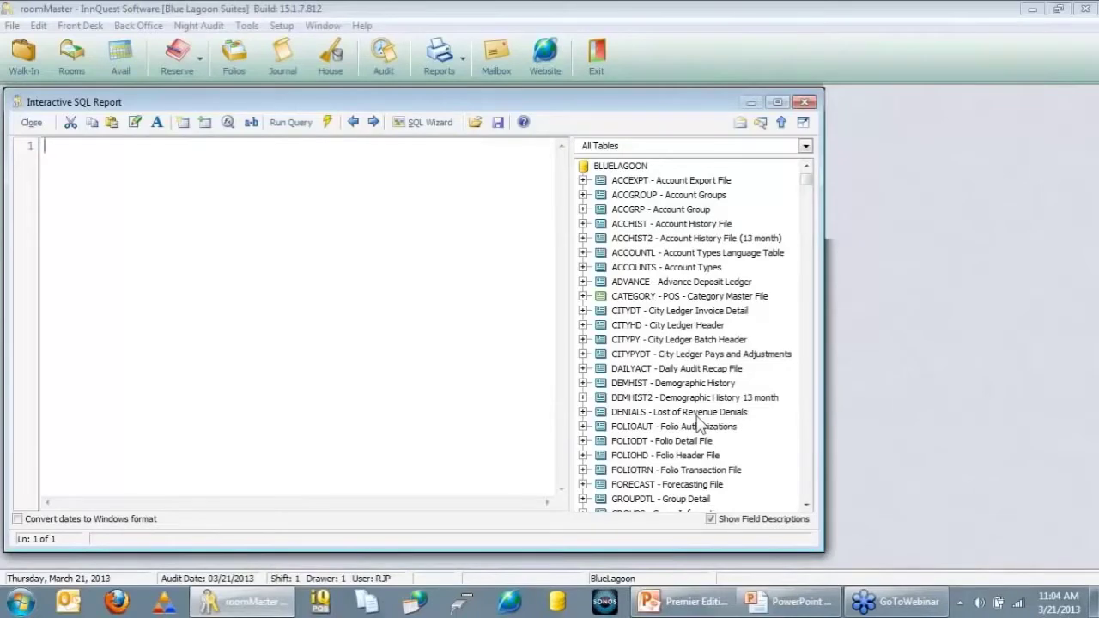
{"action": "mouse_move", "coordinate": [805, 179]}
{"action": "left_mouse_down"}
{"action": "mouse_move", "coordinate": [808, 502]}
{"action": "mouse_move", "coordinate": [811, 179]}
{"action": "left_mouse_up"}
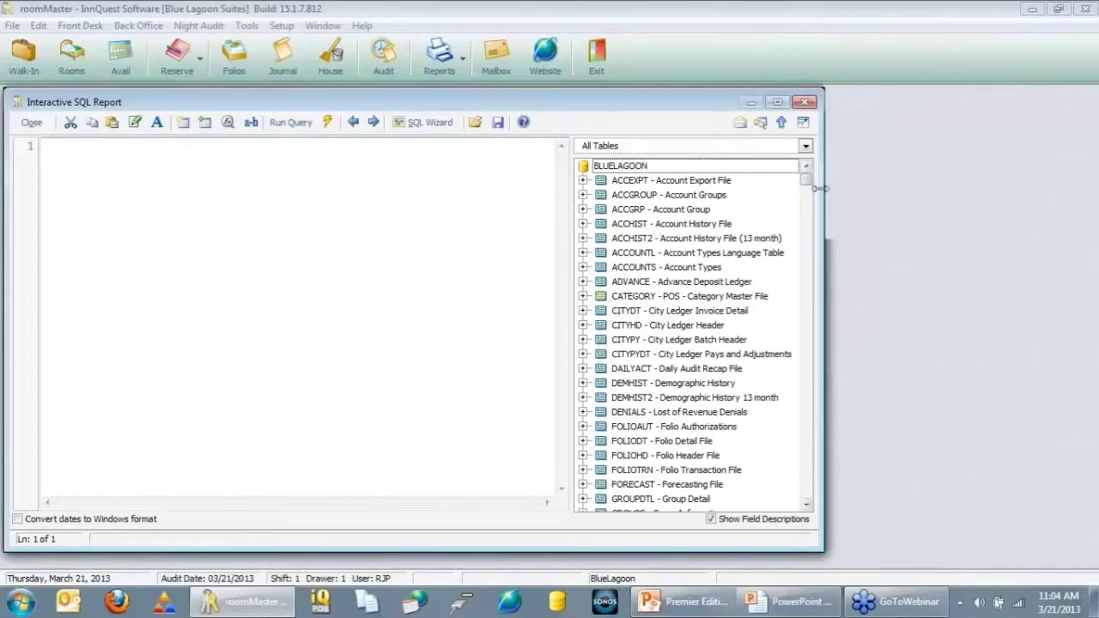
{"action": "left_click_drag", "start_coordinate": [807, 184], "coordinate": [778, 493]}
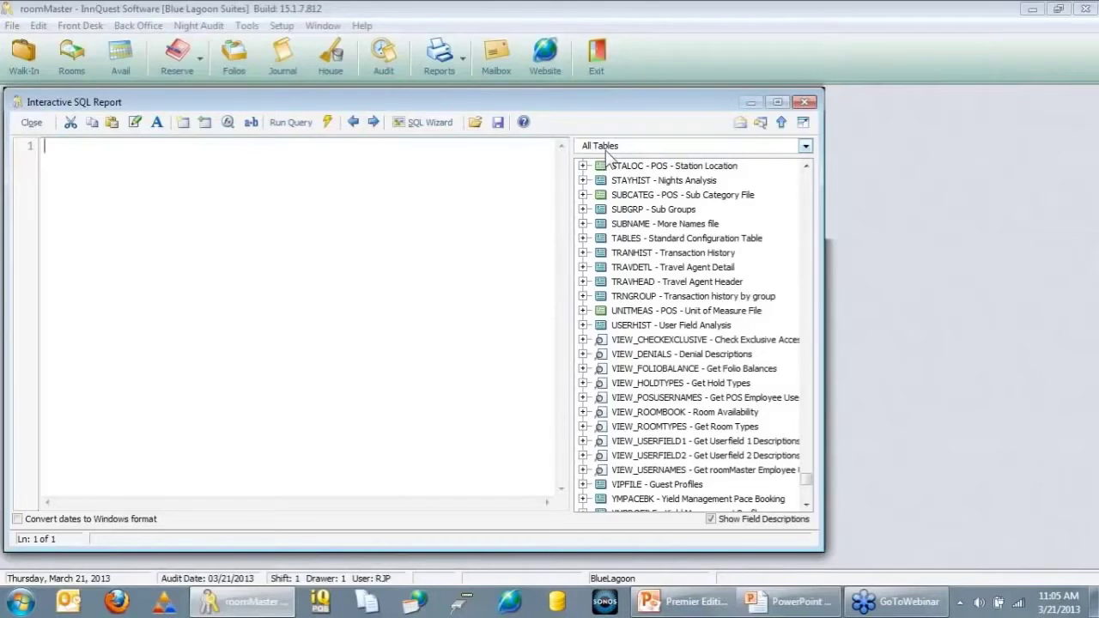
- Filter the Interactive SQL Report's table list to iQ-POS Tables
{"action": "left_click", "coordinate": [806, 146]}
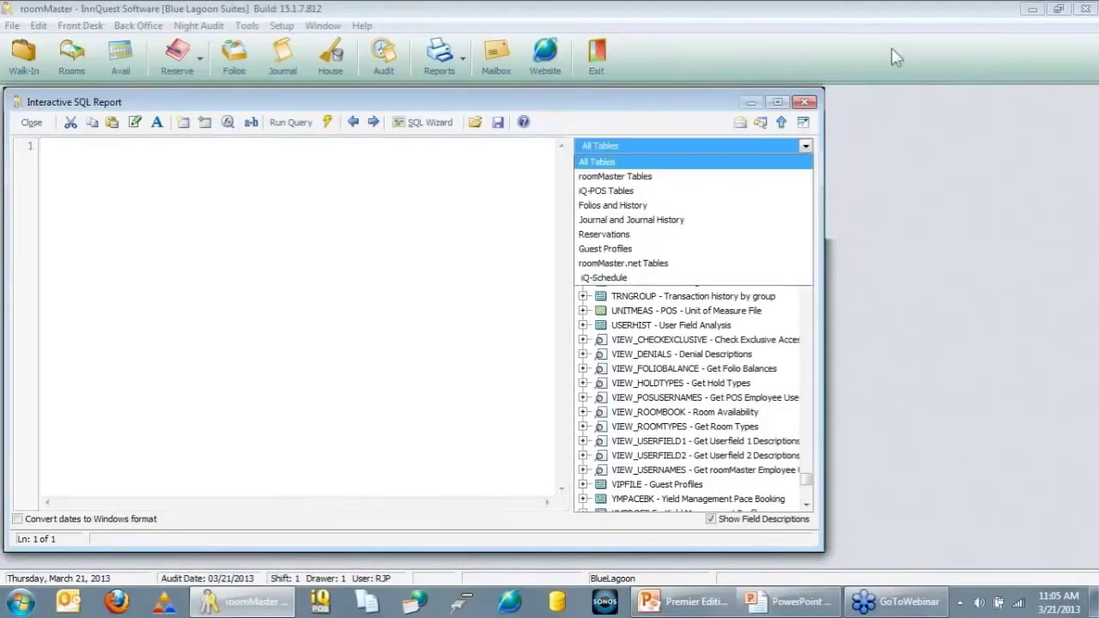
{"action": "left_click", "coordinate": [870, 47]}
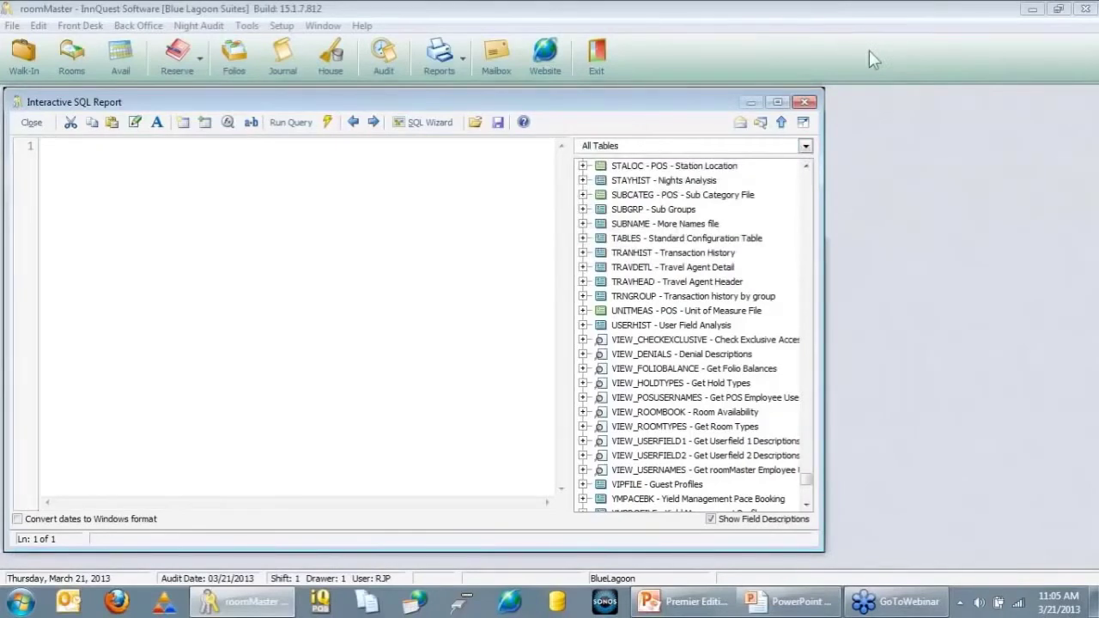
{"action": "left_click", "coordinate": [805, 146]}
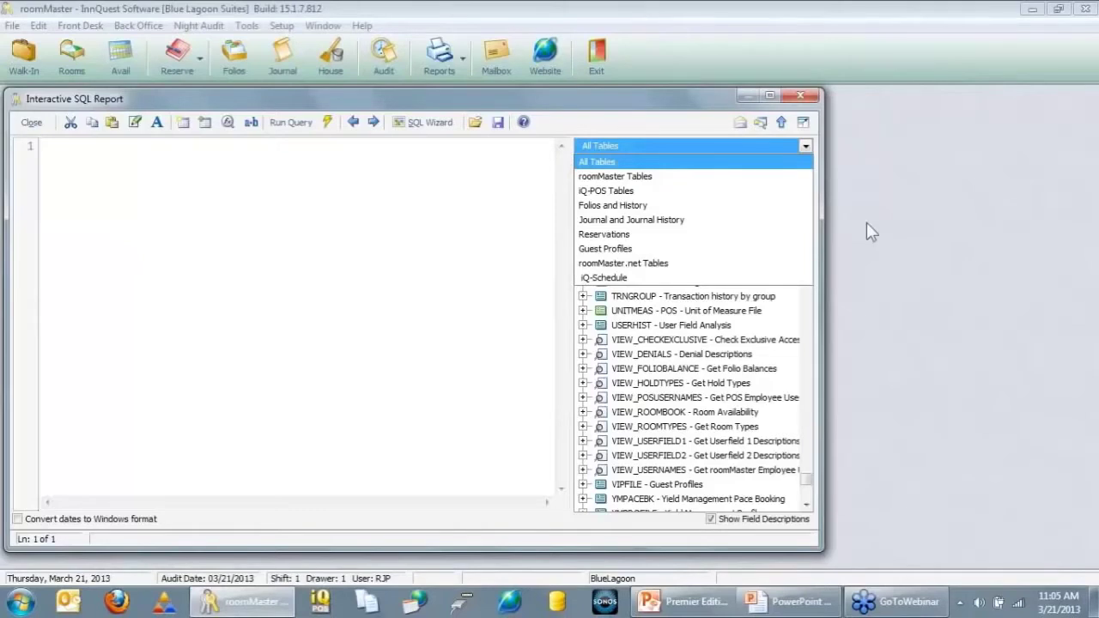
{"action": "left_click", "coordinate": [627, 191]}
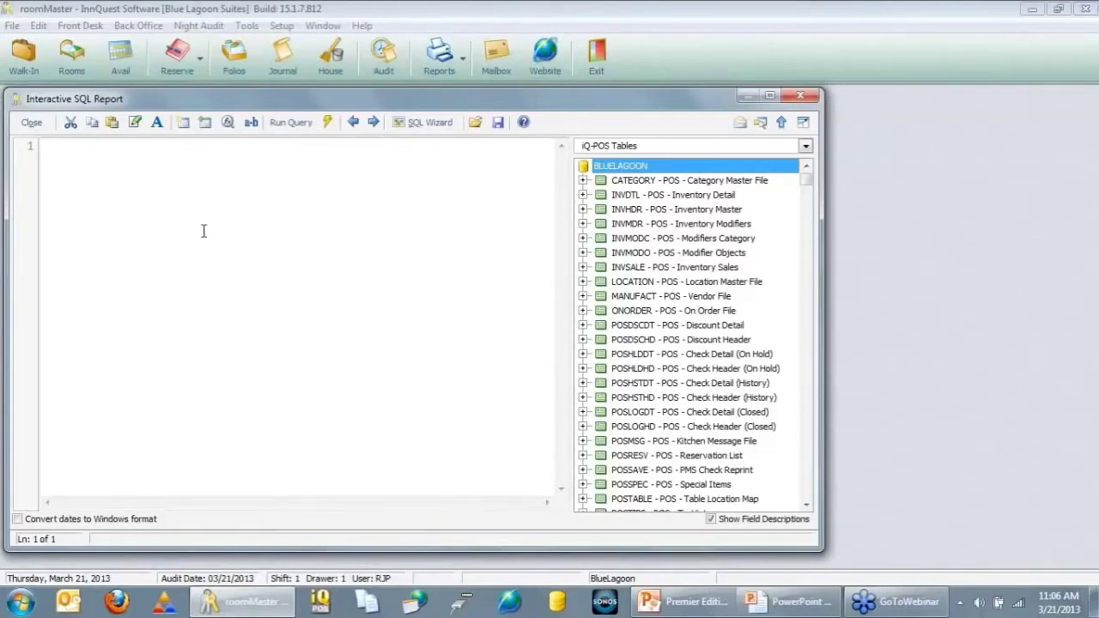
{"action": "left_click", "coordinate": [434, 127]}
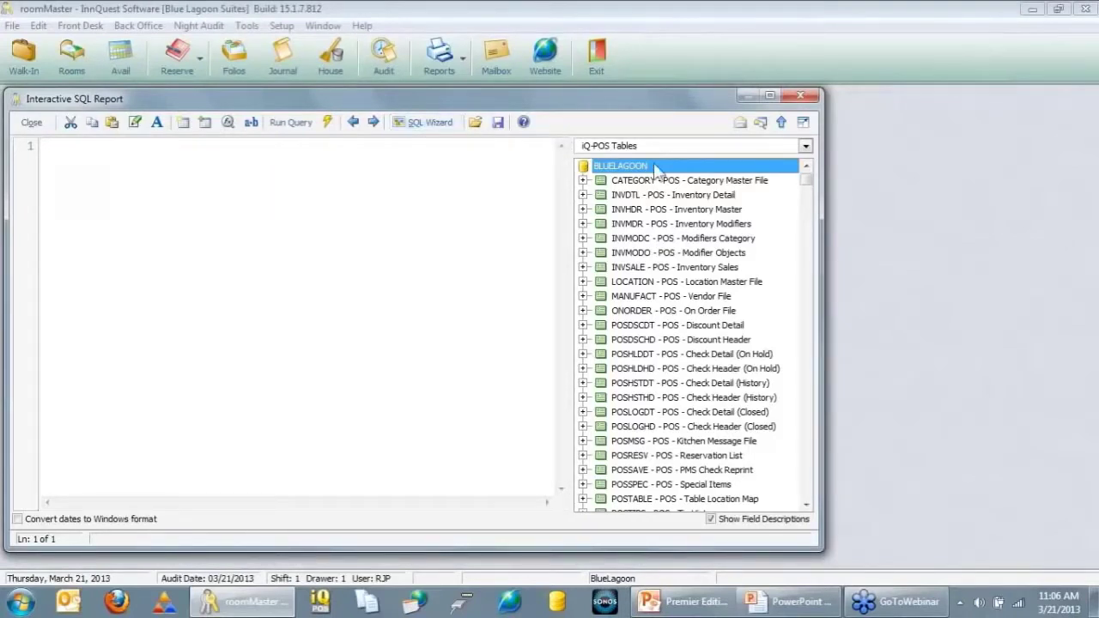
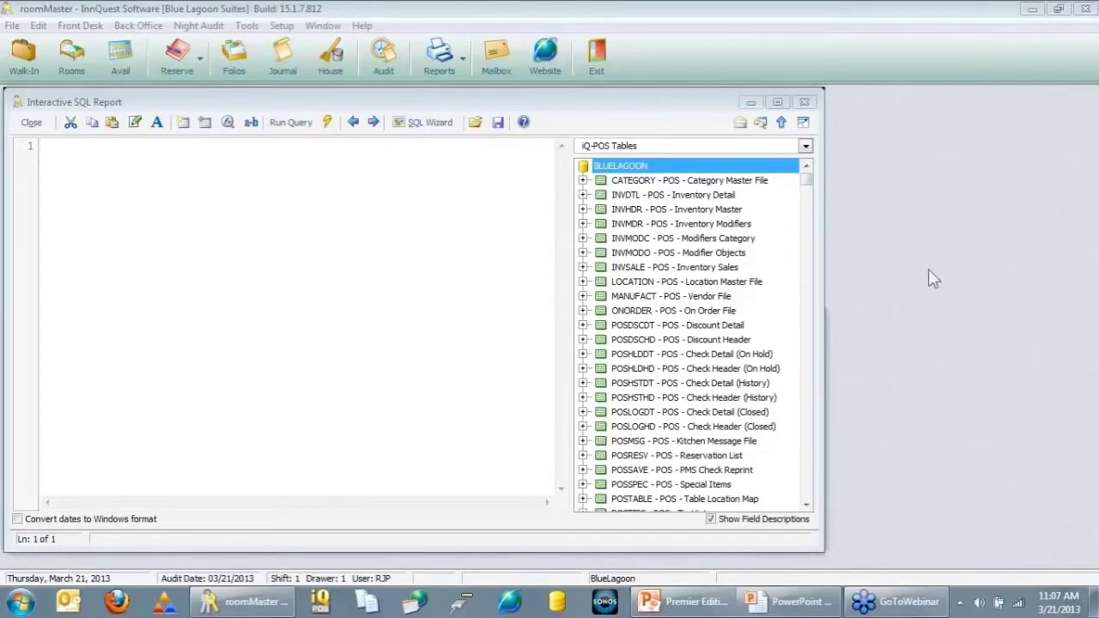
- Switch the table list filter to Folios and History
{"action": "left_click", "coordinate": [784, 148]}
{"action": "left_click", "coordinate": [868, 38]}
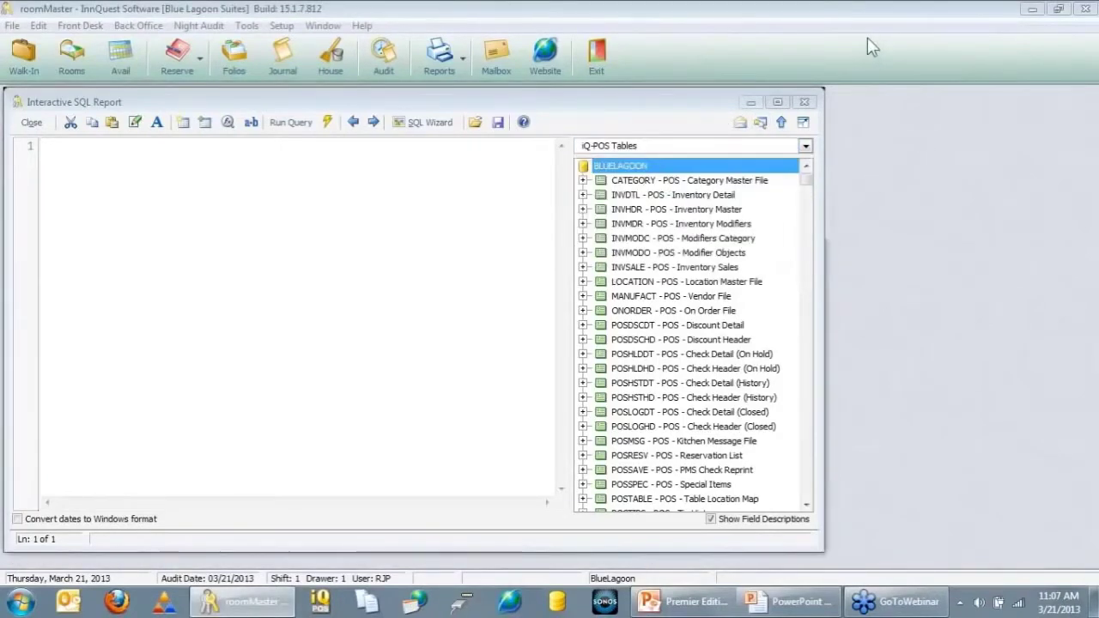
{"action": "left_click", "coordinate": [806, 146]}
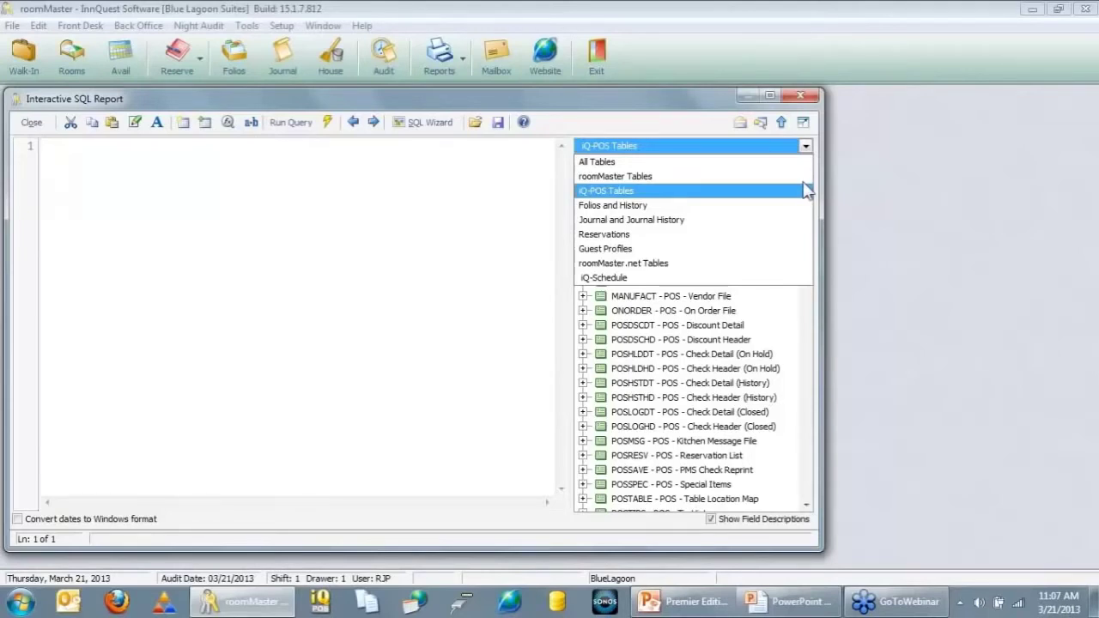
{"action": "left_click", "coordinate": [640, 206]}
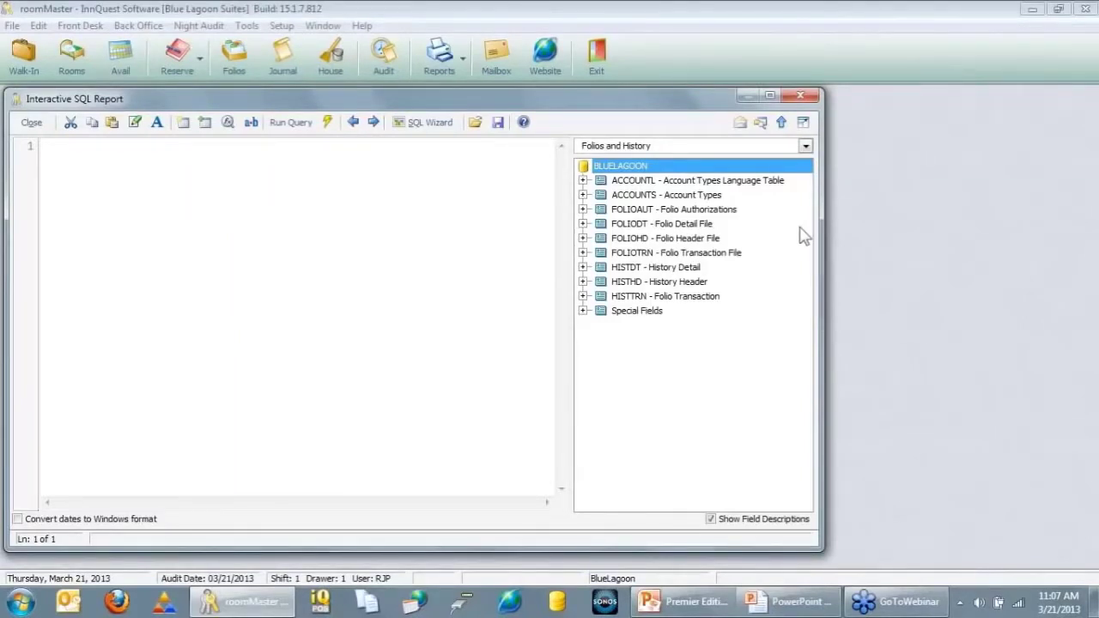
{"action": "left_click", "coordinate": [804, 147]}
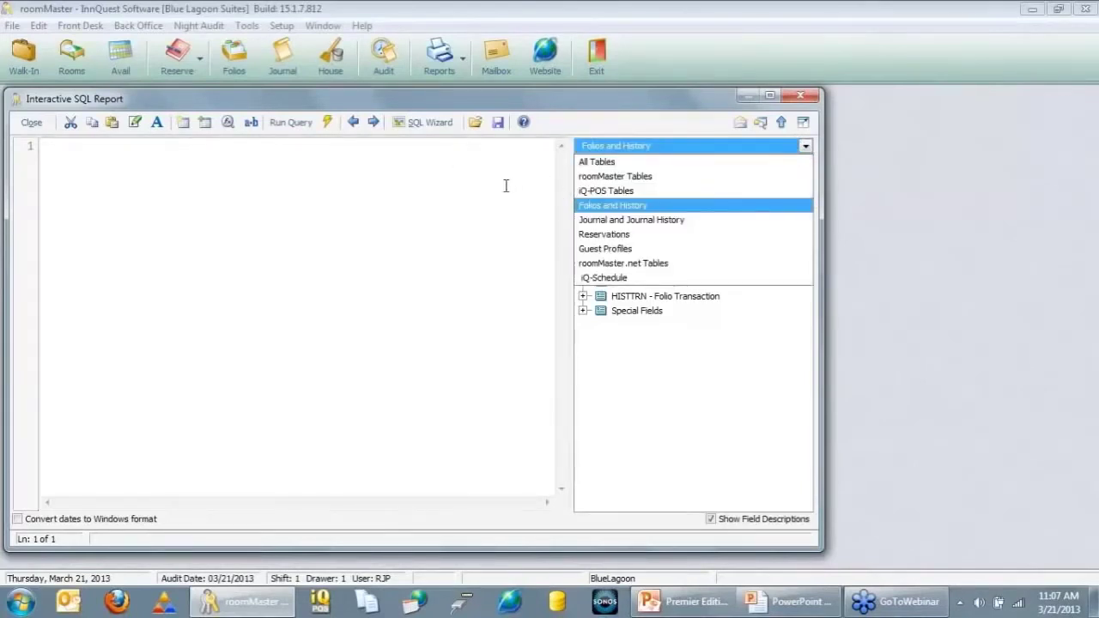
{"action": "left_click", "coordinate": [602, 148]}
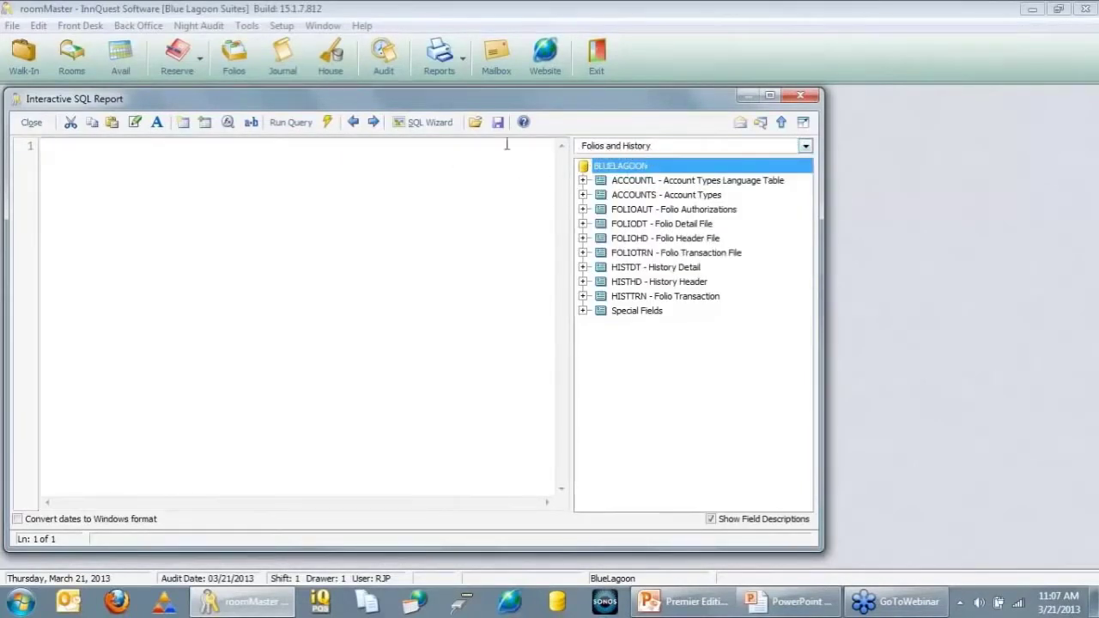
- Start the SQL Wizard, view the tables it offers for the query, and close it
{"action": "left_click", "coordinate": [432, 125]}
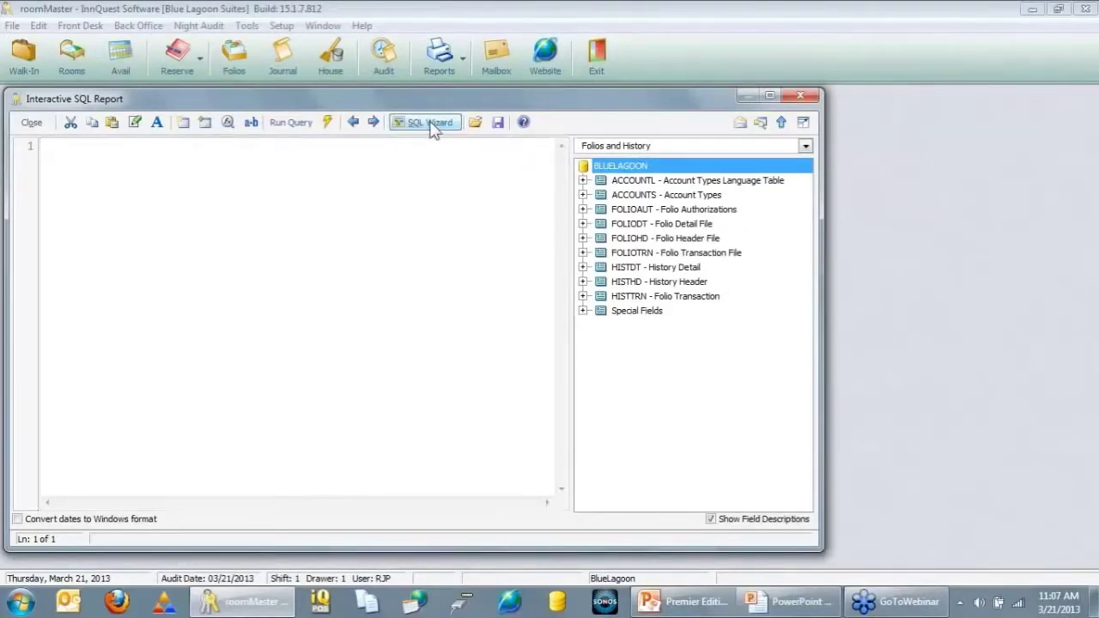
{"action": "left_click", "coordinate": [505, 194]}
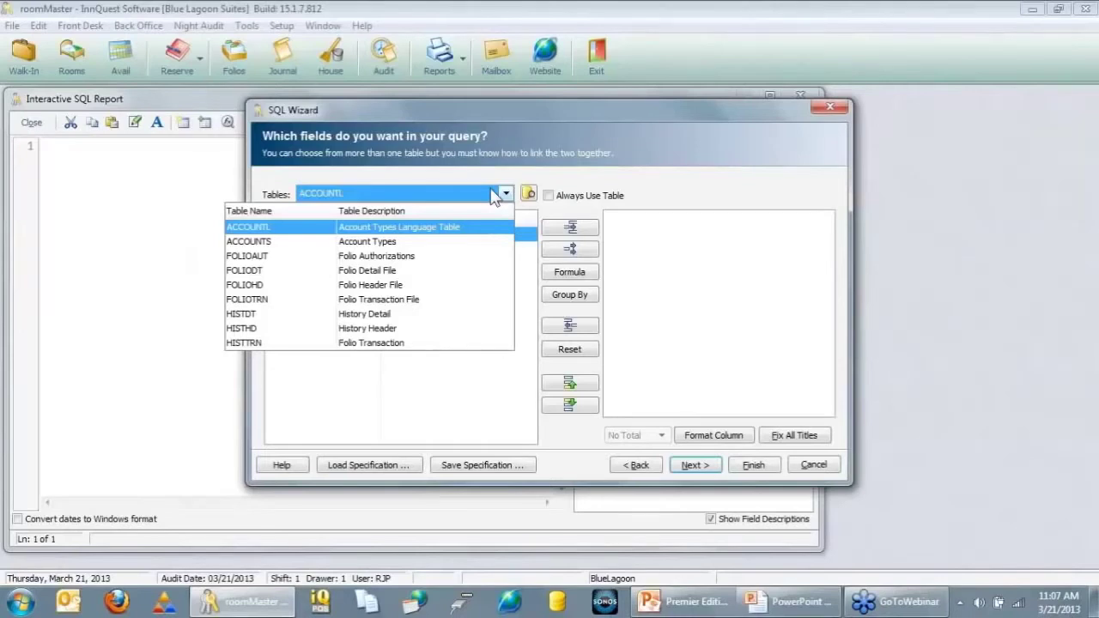
{"action": "left_click", "coordinate": [833, 107]}
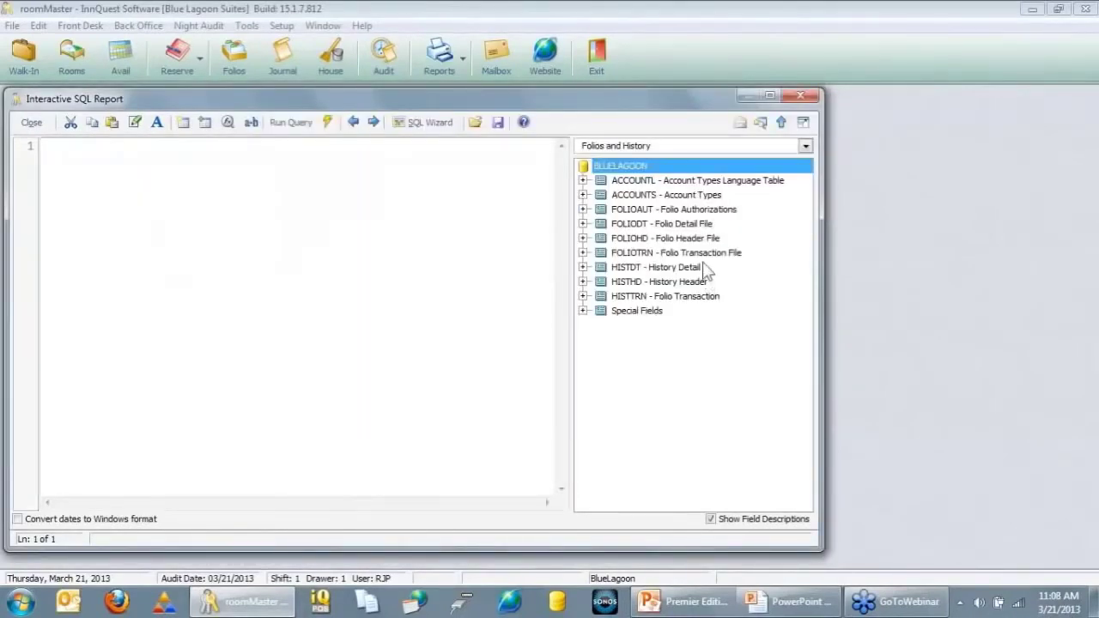
- Set the table filter back to All Tables and select the RESERVE - Reservations File table
{"action": "left_click", "coordinate": [713, 148]}
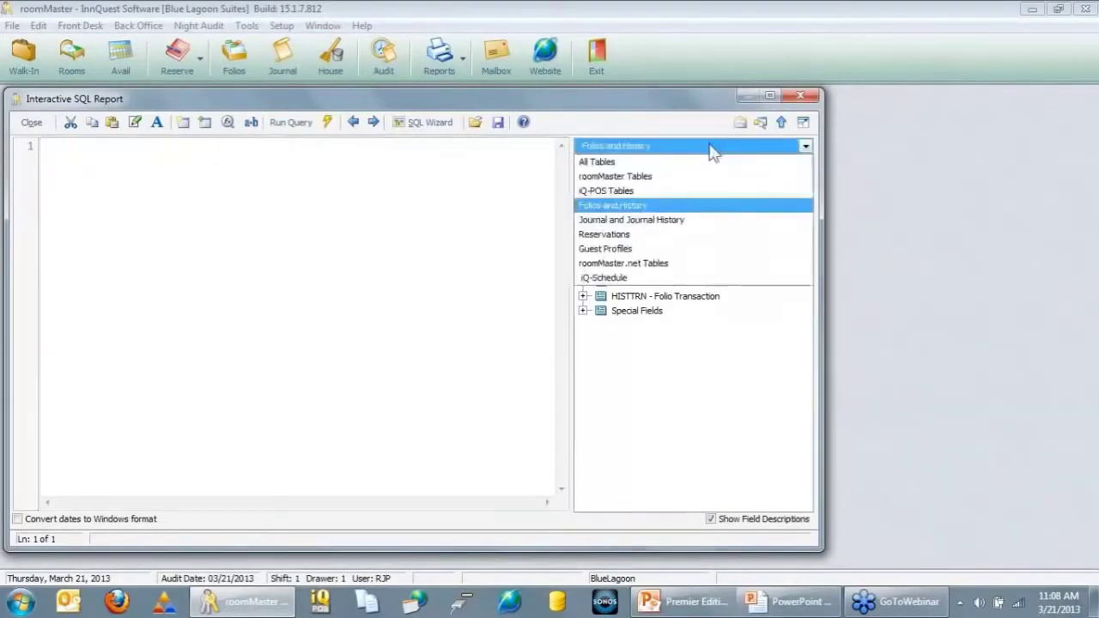
{"action": "left_click", "coordinate": [648, 163]}
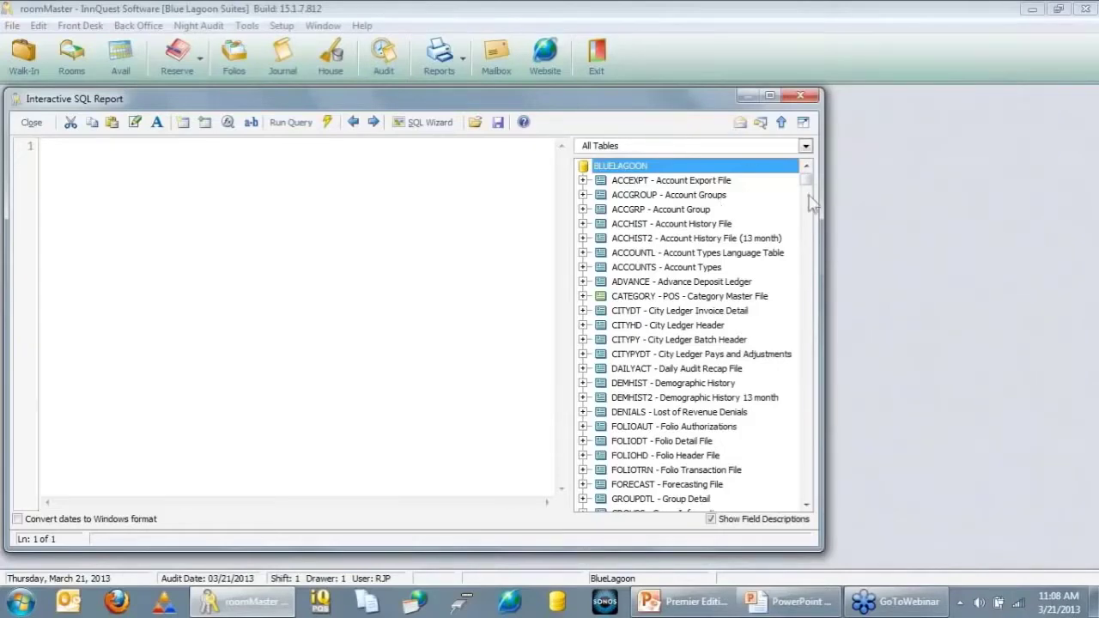
{"action": "left_click_drag", "start_coordinate": [807, 186], "coordinate": [782, 389]}
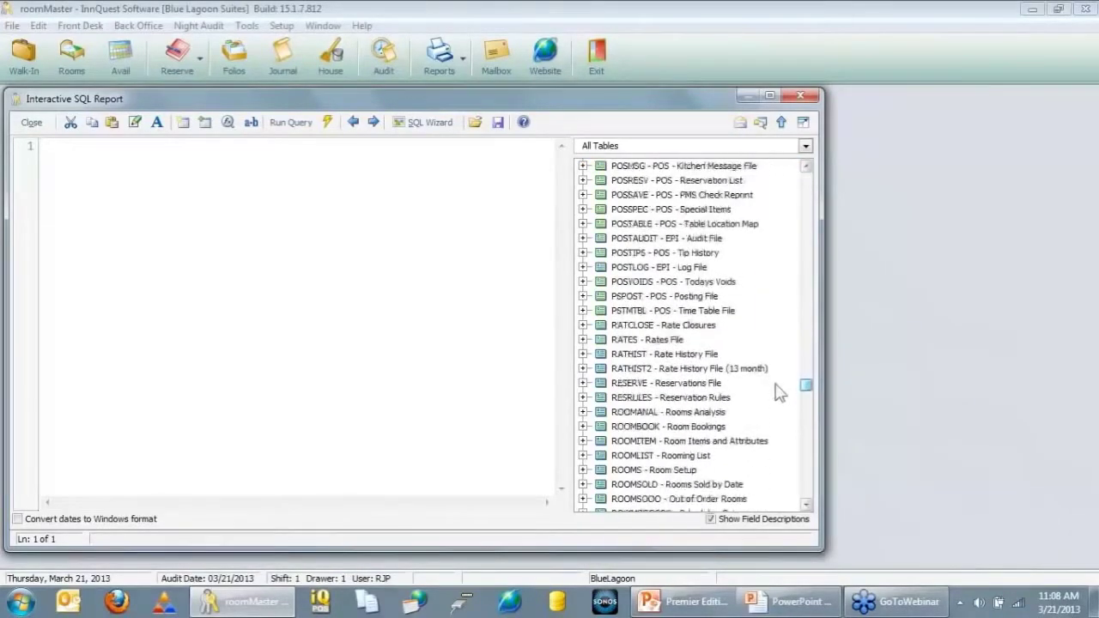
{"action": "left_click", "coordinate": [646, 383]}
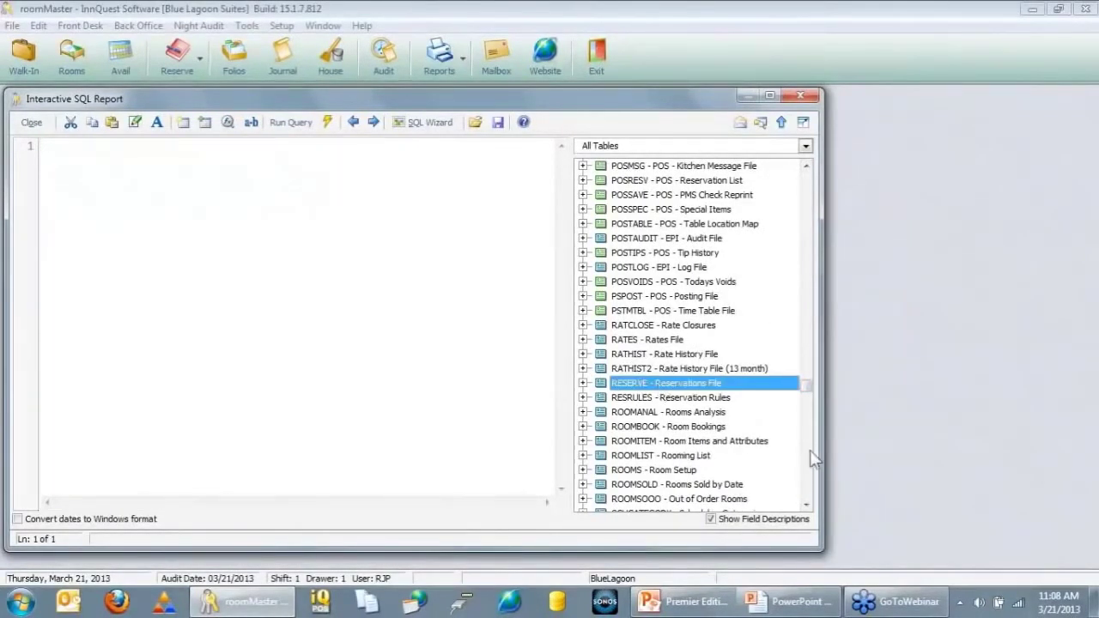
- Leave the SQL report, view the record of the two-room 03/22/2013 reservation from Germantown, and close it without changes
{"action": "key", "text": "Escape"}
{"action": "key", "text": "ctrl+r"}
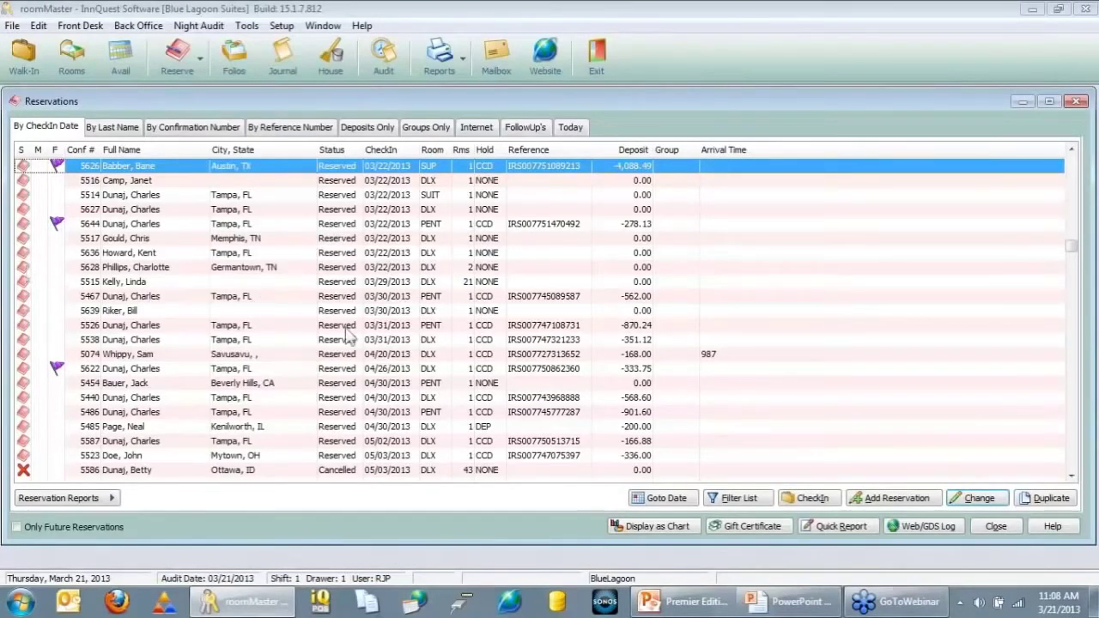
{"action": "double_click", "coordinate": [344, 269]}
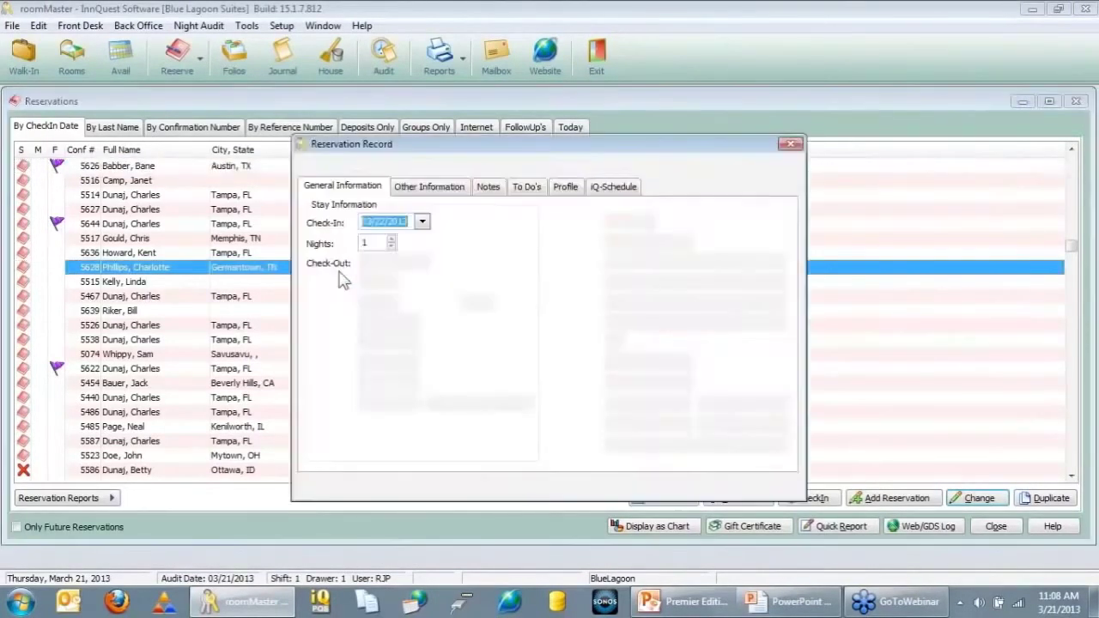
{"action": "left_click", "coordinate": [718, 385]}
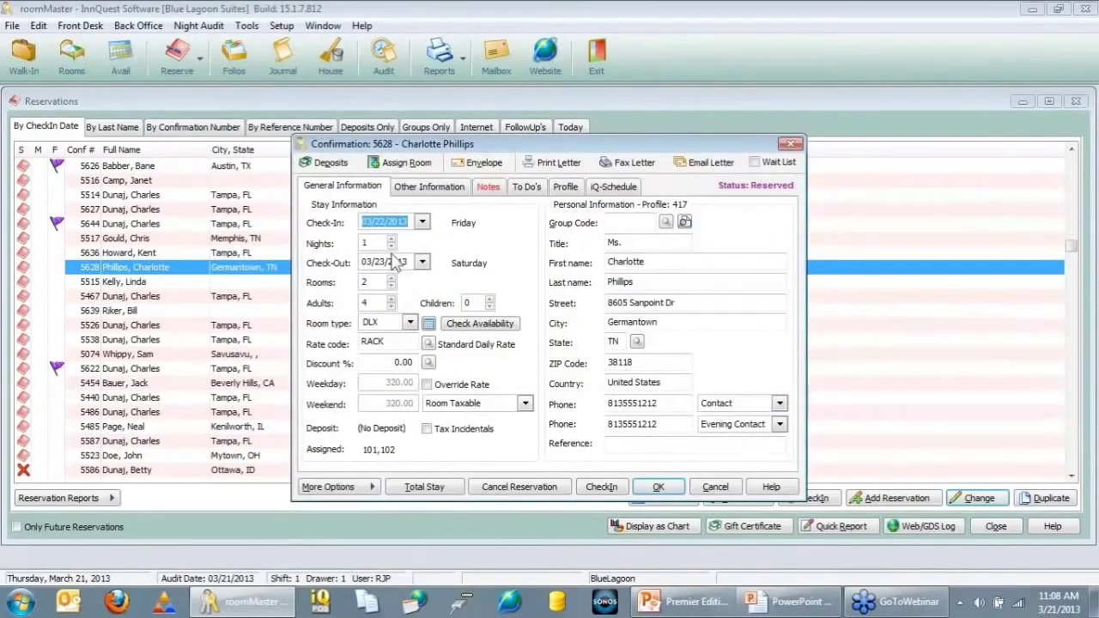
{"action": "left_click", "coordinate": [715, 487]}
{"action": "key", "text": "Escape"}
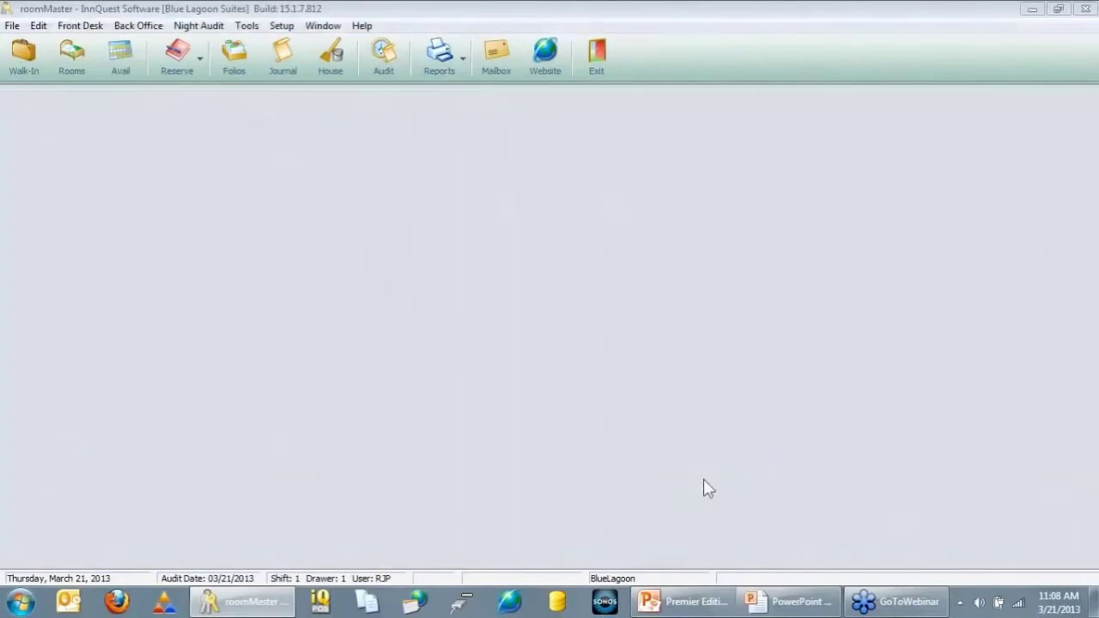
- Reopen the Interactive SQL Report, locate the FOLIOHD folio header and HISTHD history header tables, and close the report
{"action": "left_click", "coordinate": [246, 26]}
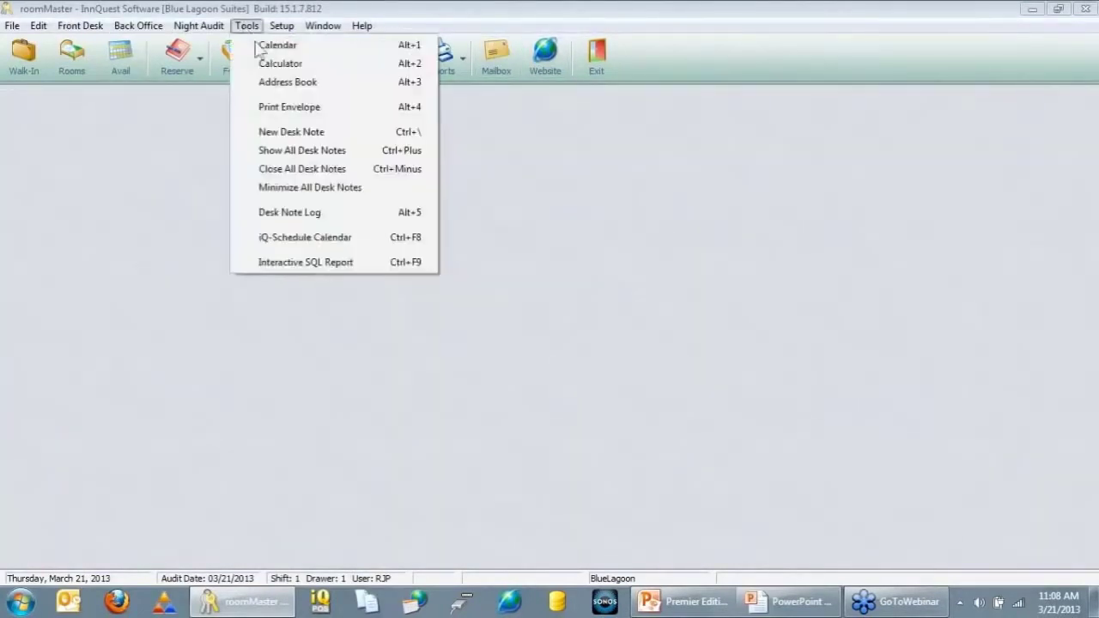
{"action": "left_click", "coordinate": [305, 261]}
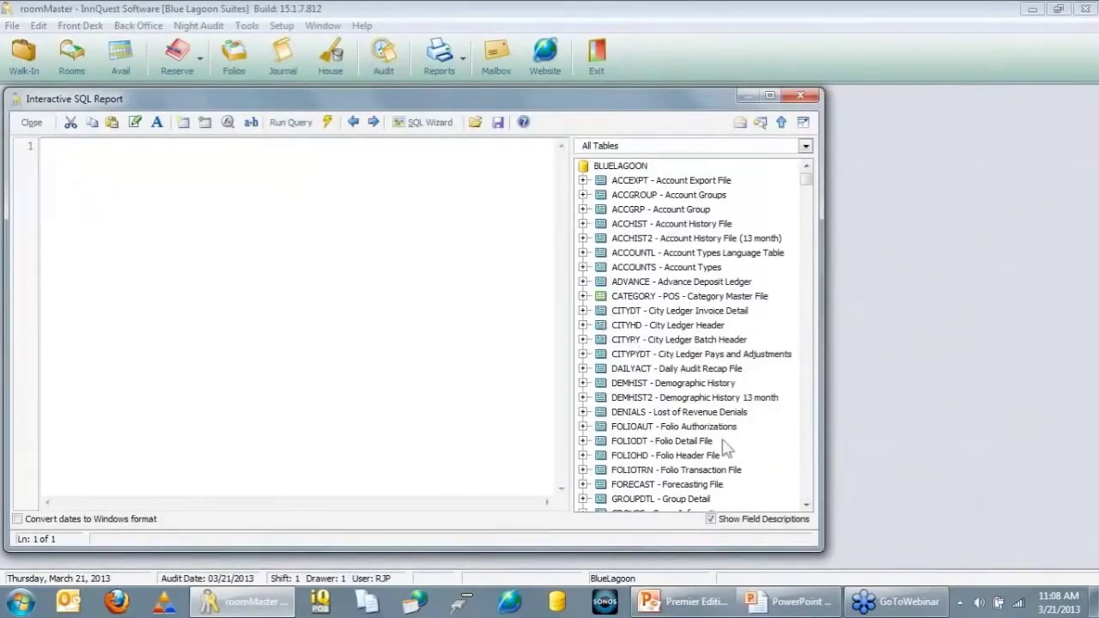
{"action": "left_click", "coordinate": [612, 456]}
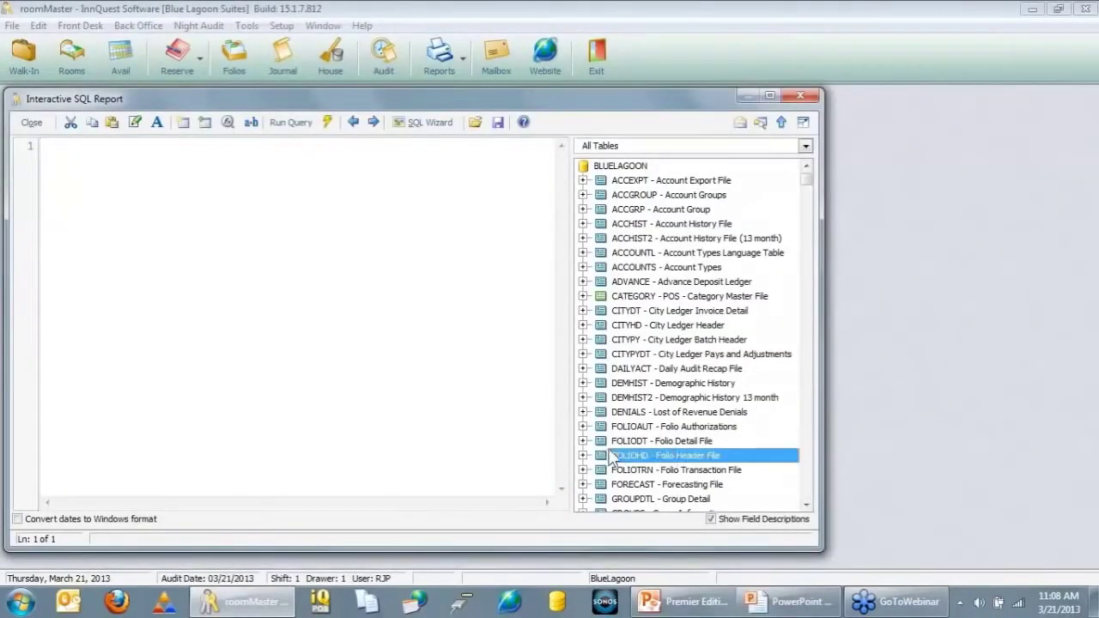
{"action": "left_click", "coordinate": [806, 506]}
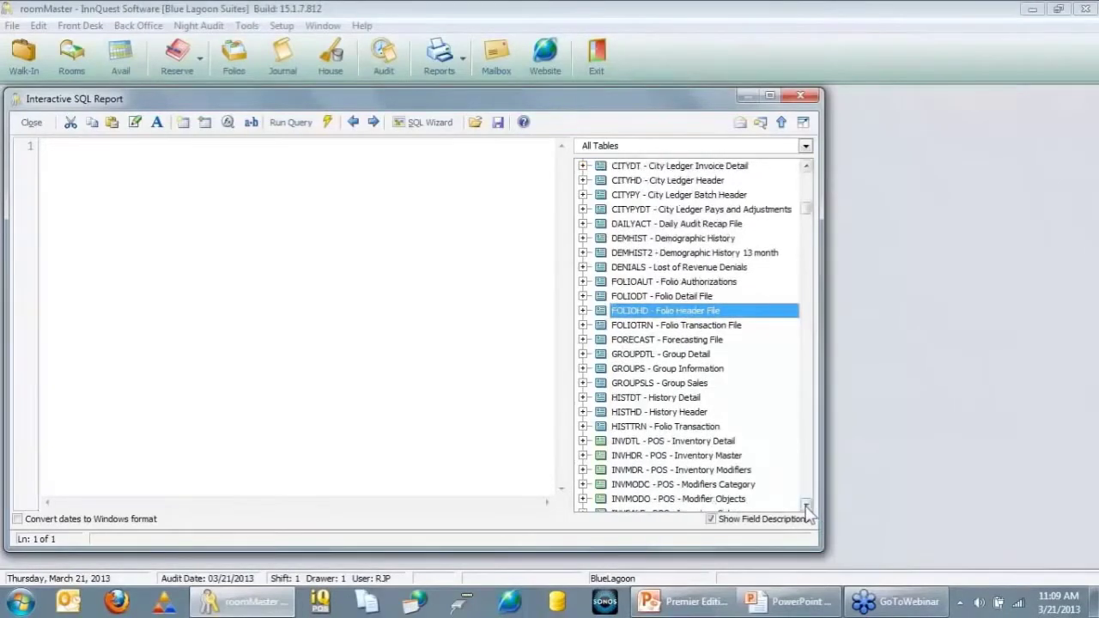
{"action": "left_click", "coordinate": [640, 414]}
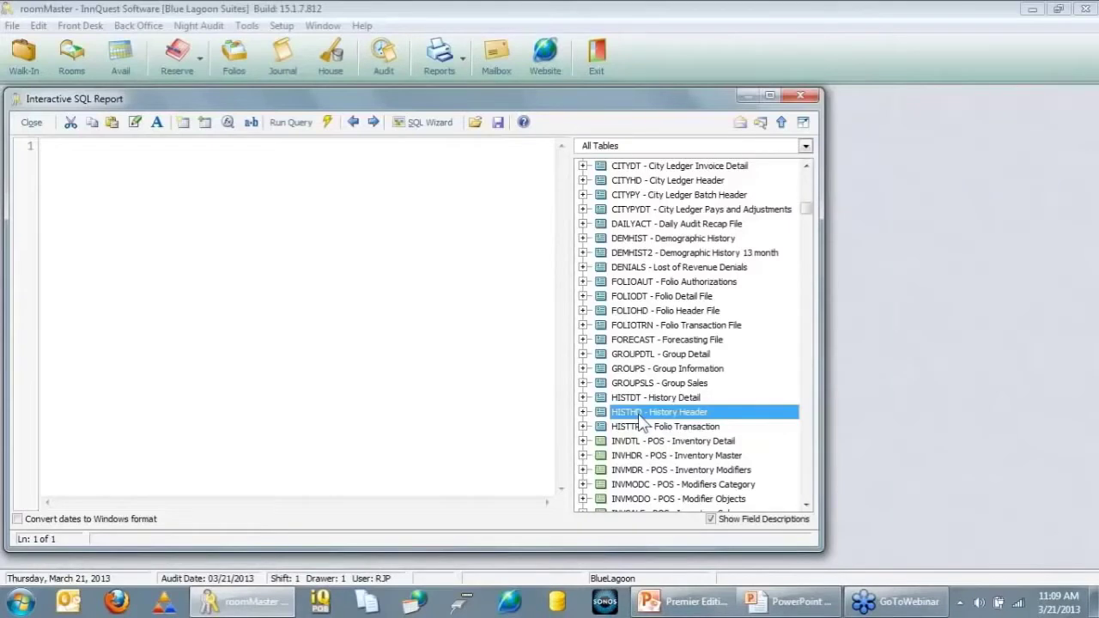
{"action": "key", "text": "Escape"}
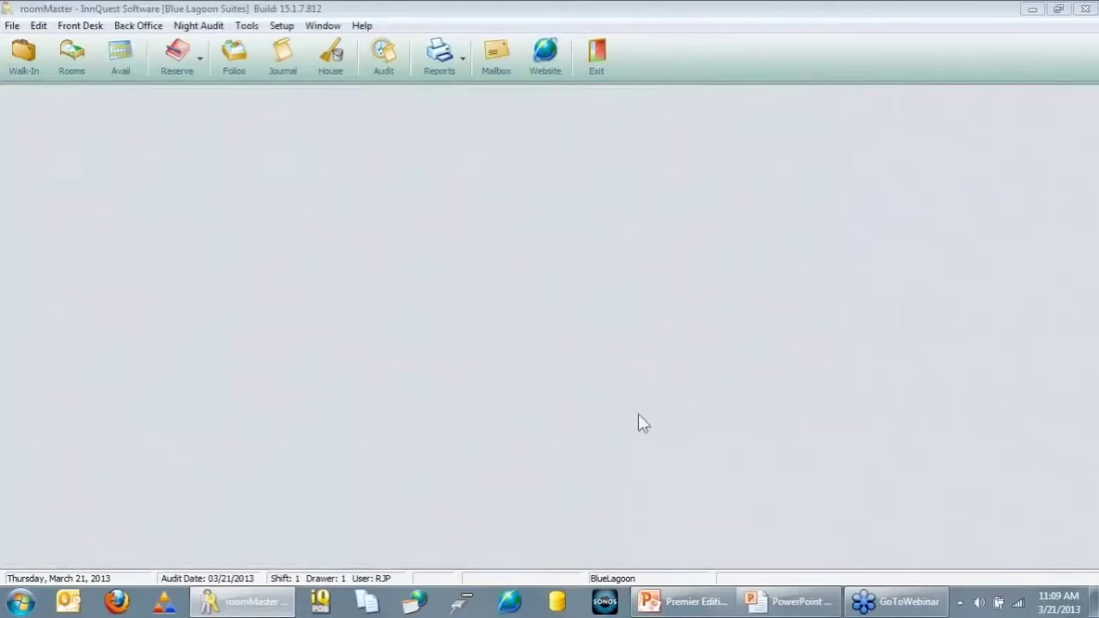
- View the Guest Profiles list and close it without changes
{"action": "double_click", "coordinate": [120, 17]}
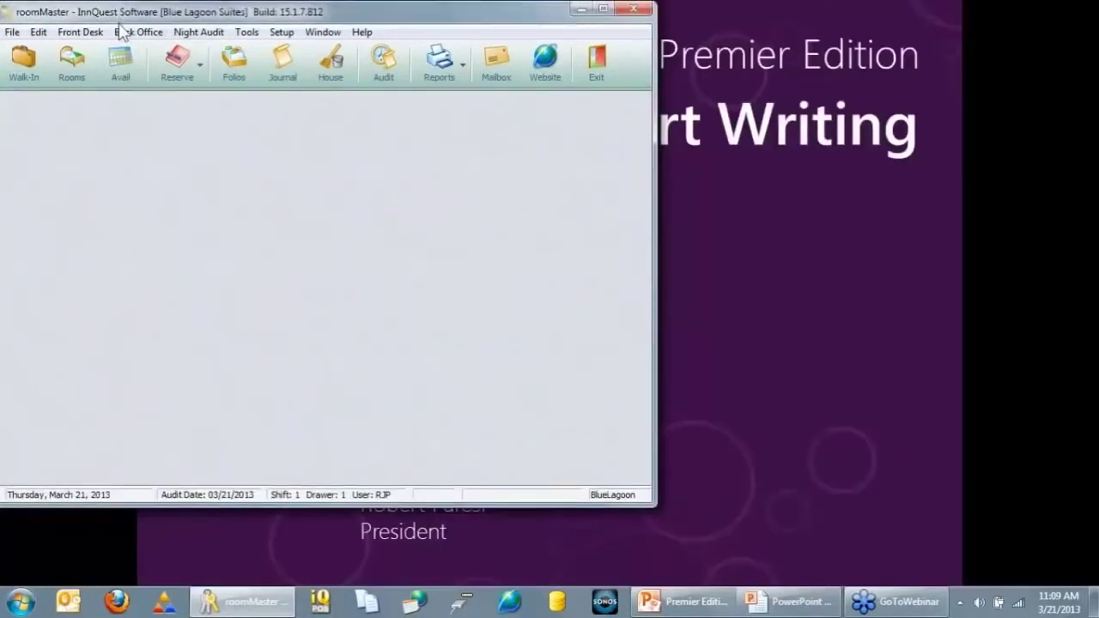
{"action": "double_click", "coordinate": [164, 17]}
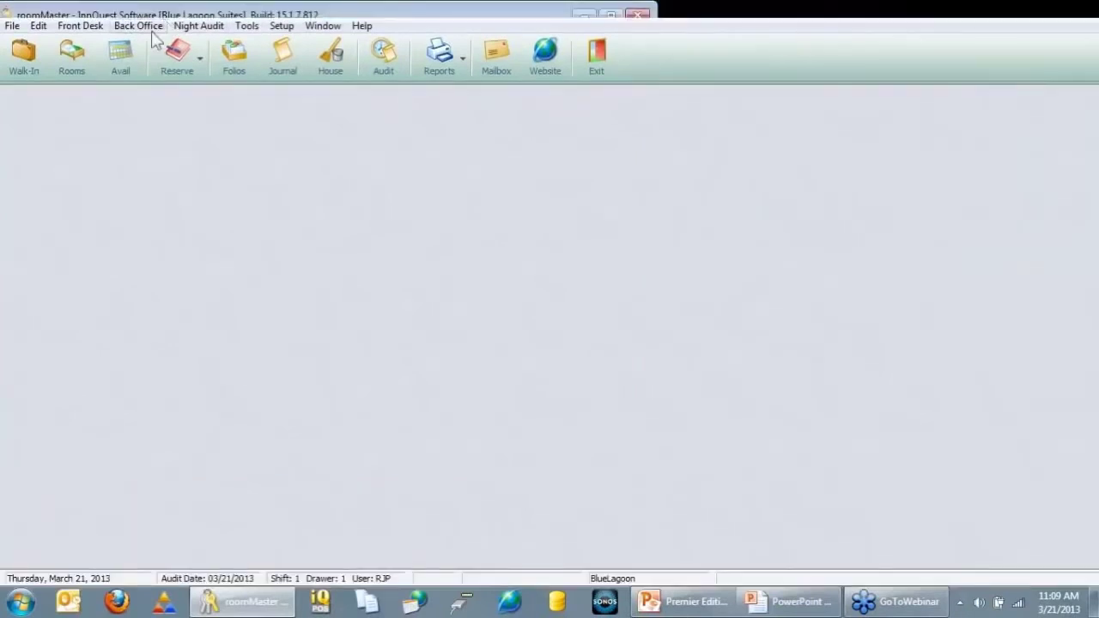
{"action": "left_click", "coordinate": [144, 26]}
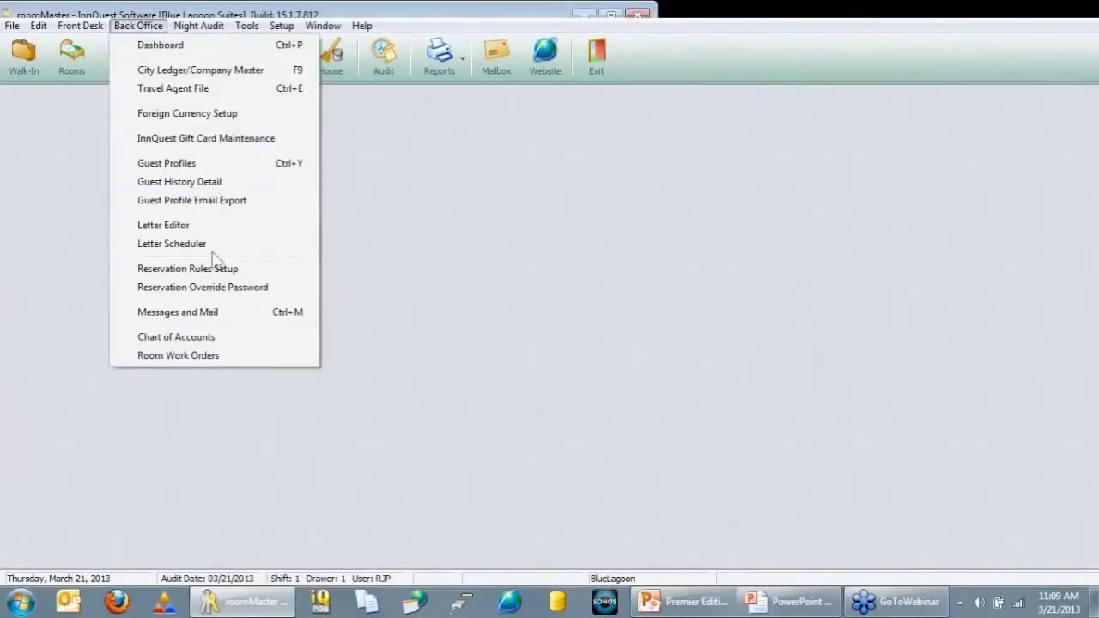
{"action": "left_click", "coordinate": [198, 163]}
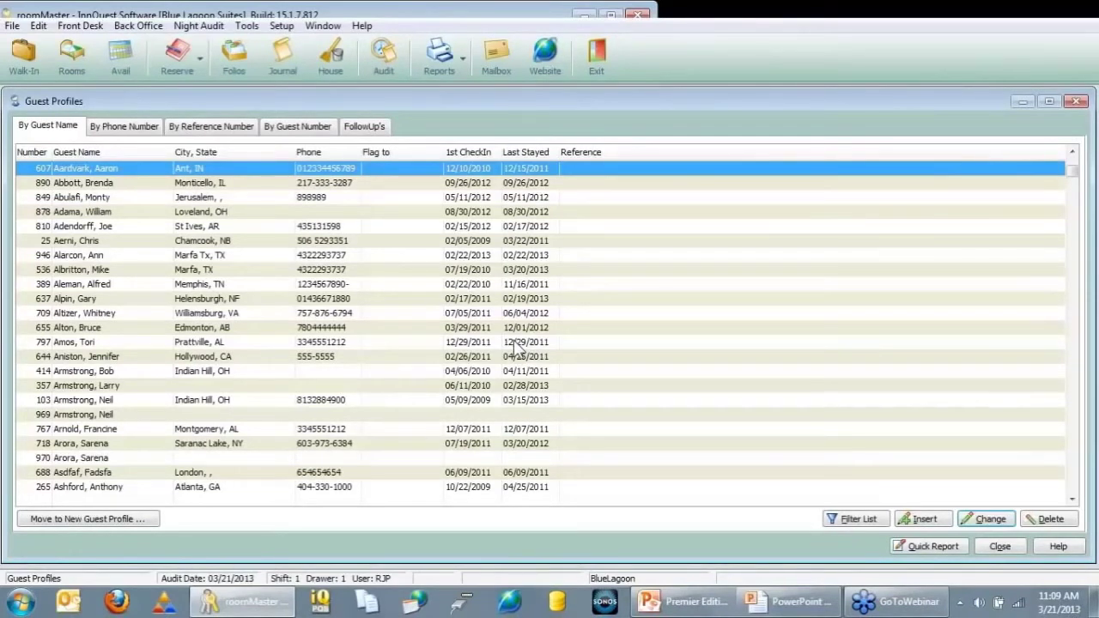
{"action": "key", "text": "Escape"}
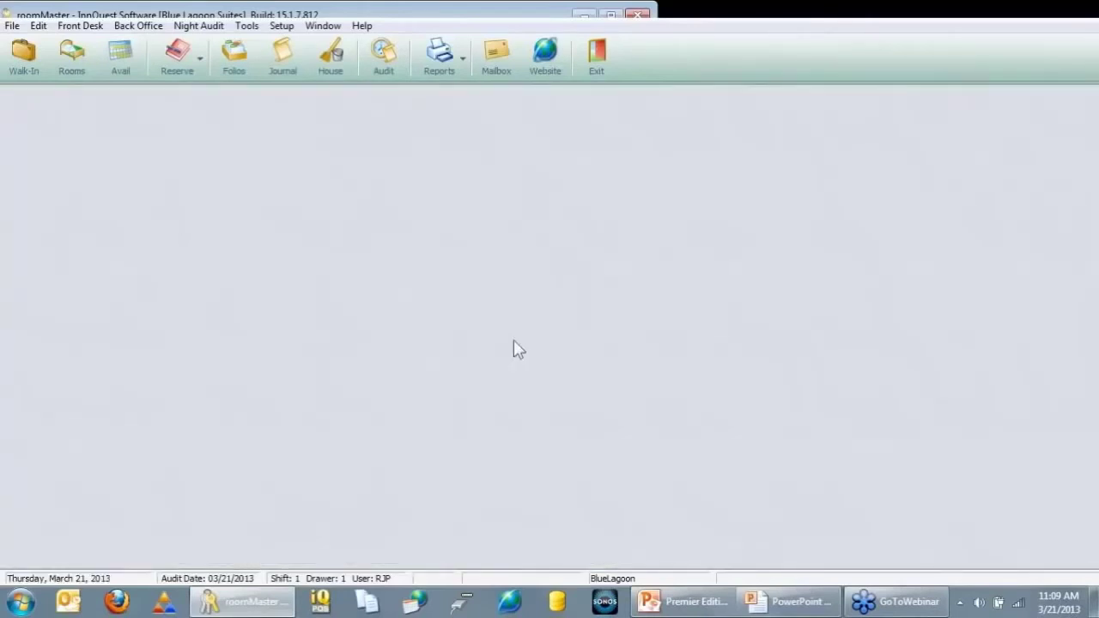
- Reopen the Interactive SQL Report and select the VIPFILE - Guest Profiles table in the table list
{"action": "left_click", "coordinate": [252, 27]}
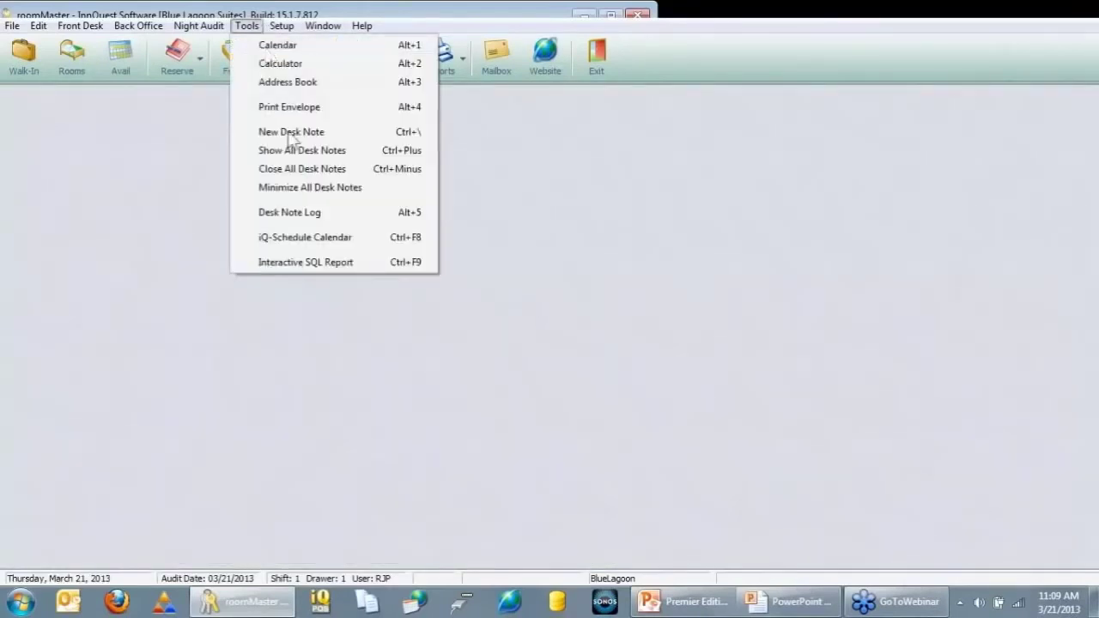
{"action": "left_click", "coordinate": [306, 262]}
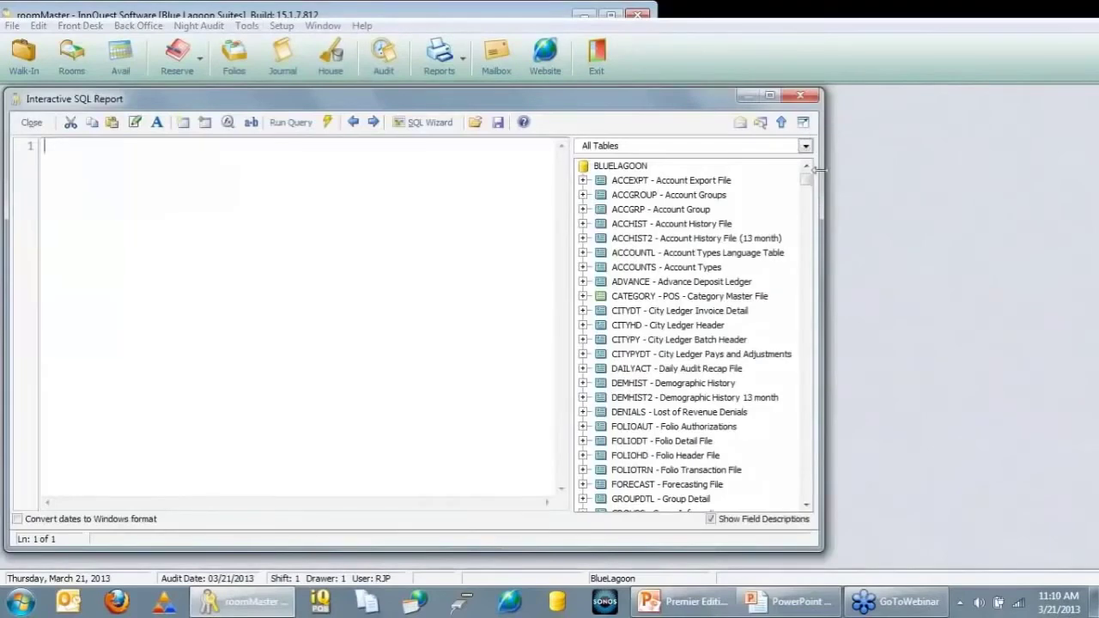
{"action": "left_click_drag", "start_coordinate": [807, 189], "coordinate": [807, 513]}
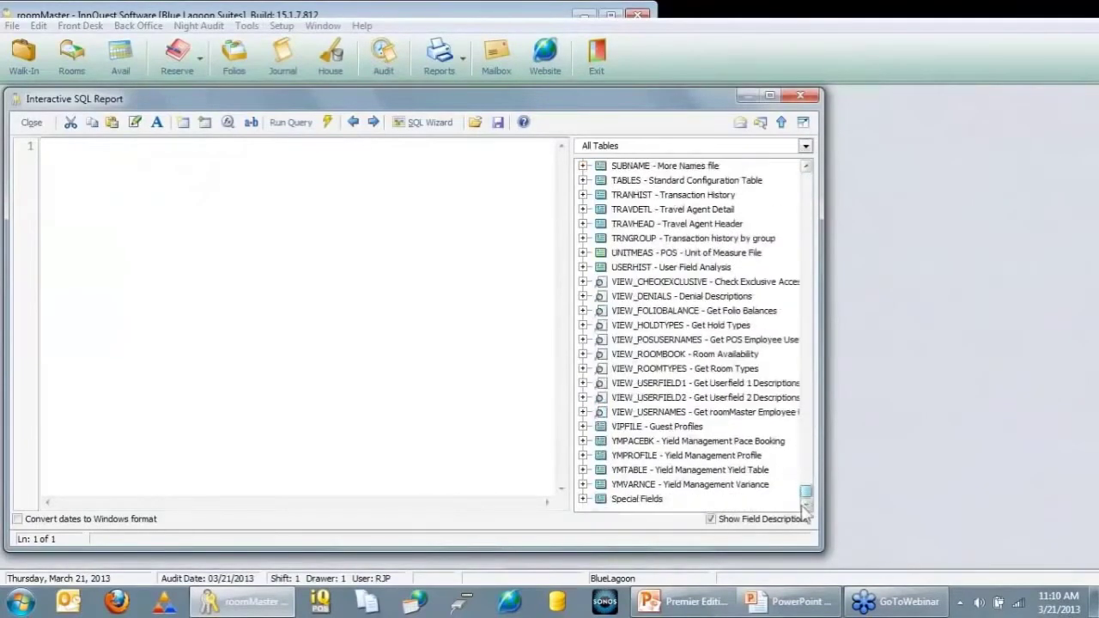
{"action": "left_click", "coordinate": [637, 429]}
{"action": "left_click", "coordinate": [639, 433]}
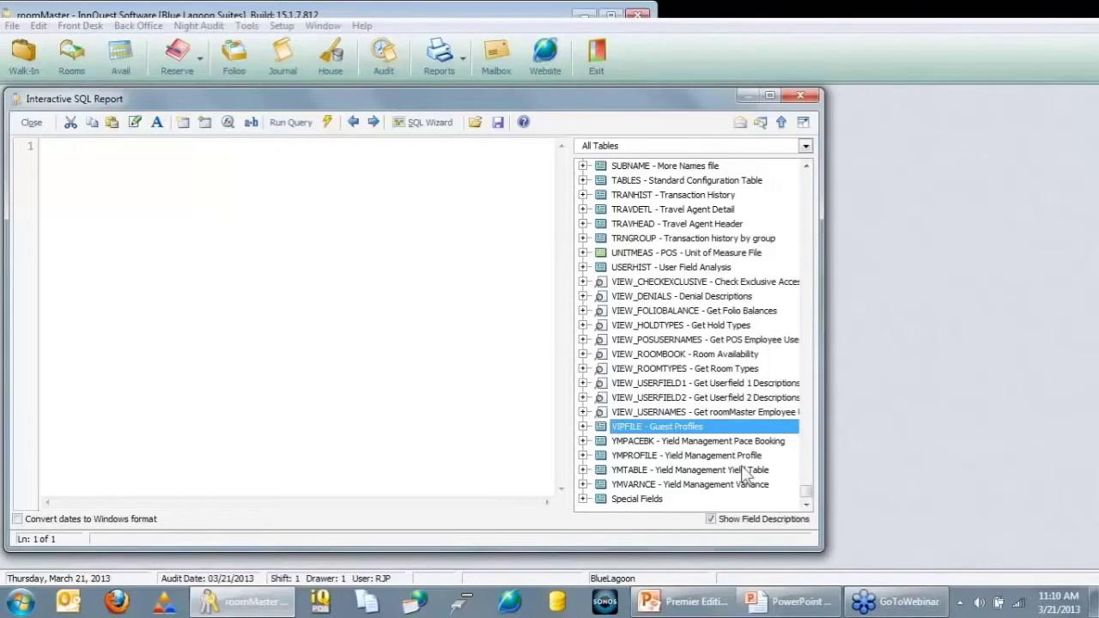
- Locate the ROOMS - Room Setup table, view its fields, and collapse it again
{"action": "left_click", "coordinate": [811, 191]}
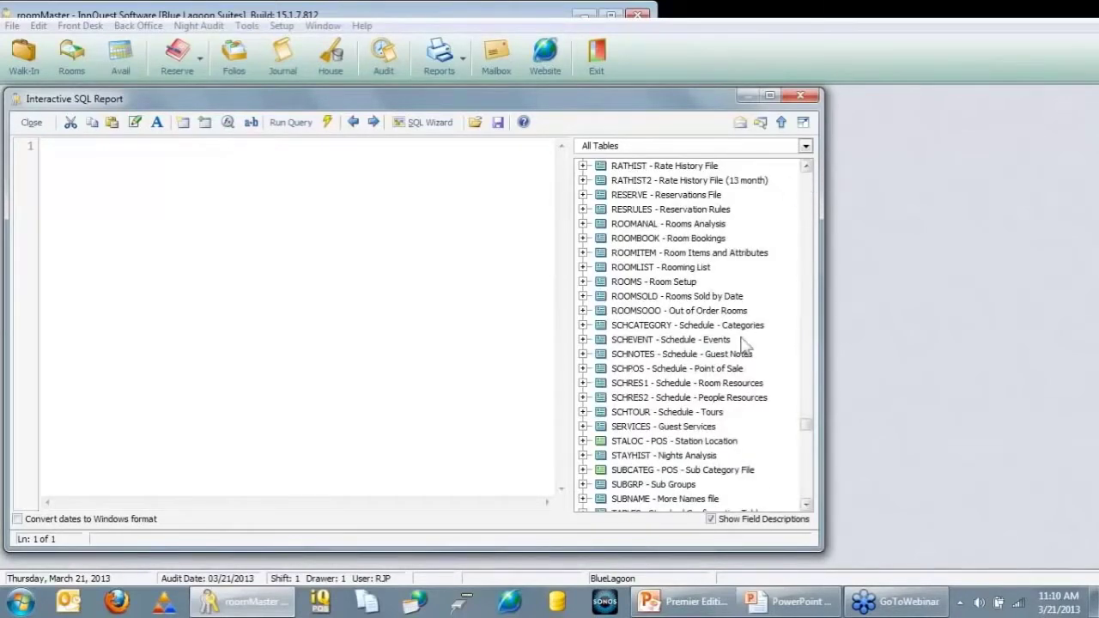
{"action": "left_click", "coordinate": [697, 284]}
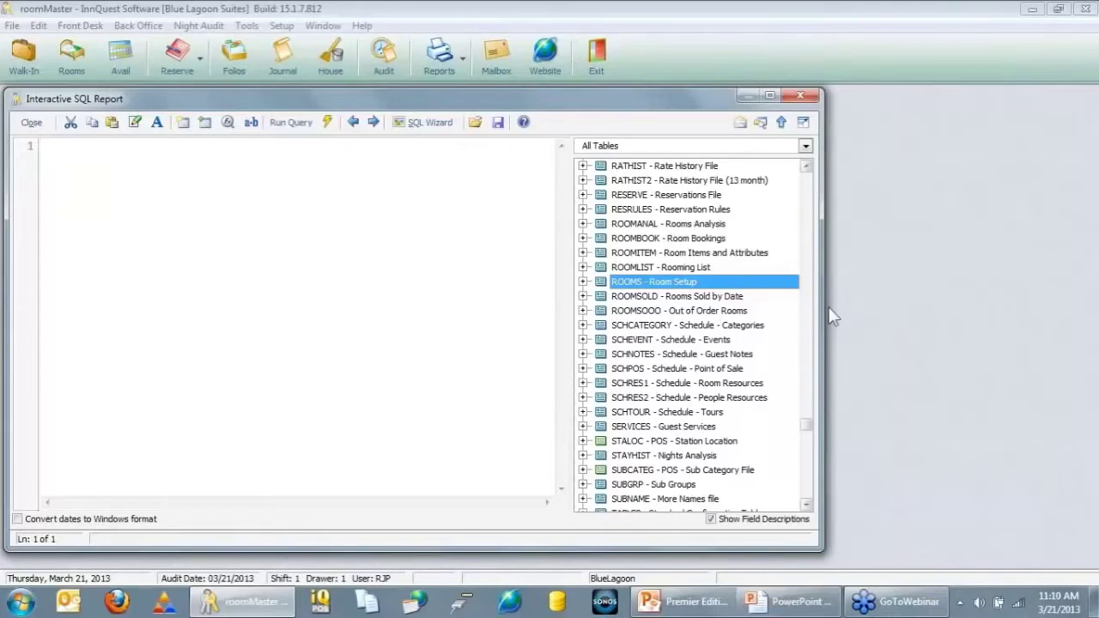
{"action": "left_click", "coordinate": [583, 282]}
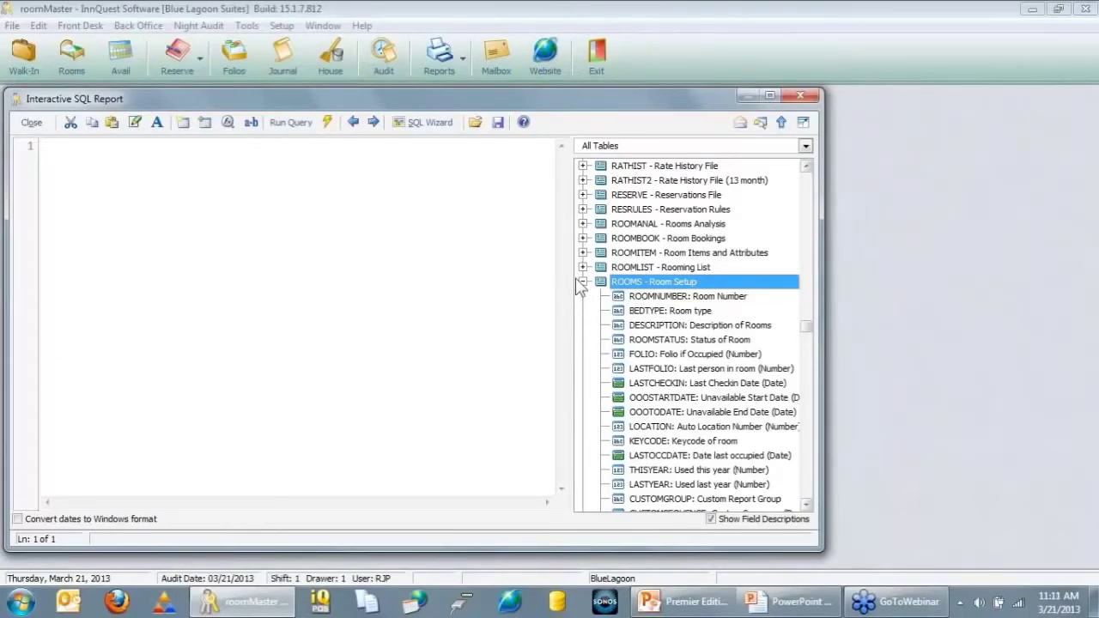
{"action": "left_click", "coordinate": [583, 282]}
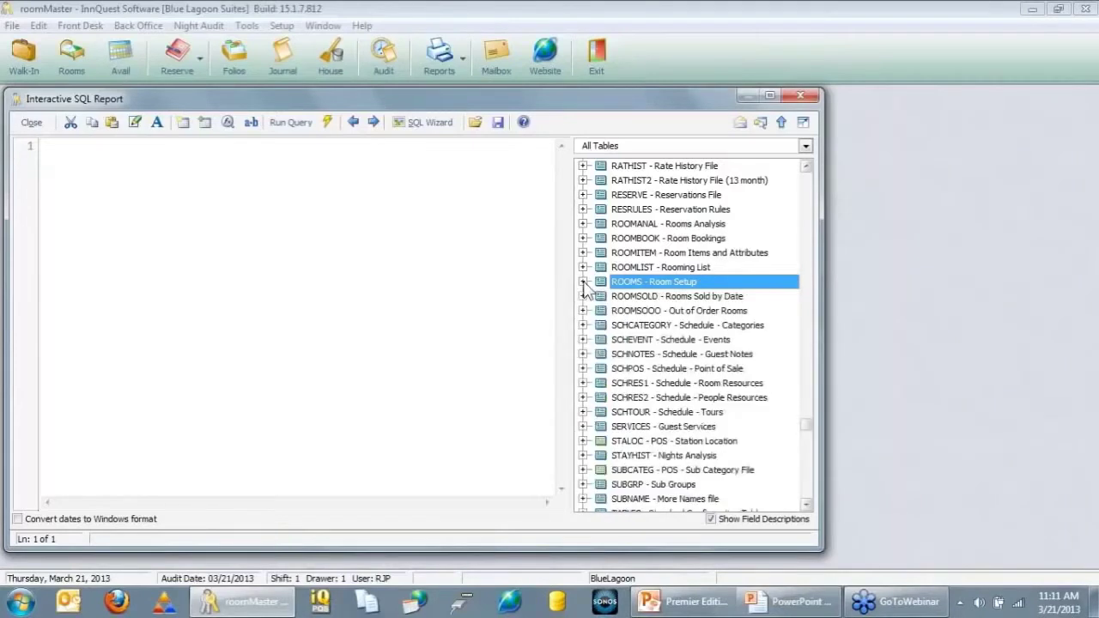
- Expand the ROOMBOOK - Room Bookings table and examine its CONFNUM and ROOMNUMBER fields
{"action": "left_click", "coordinate": [632, 241]}
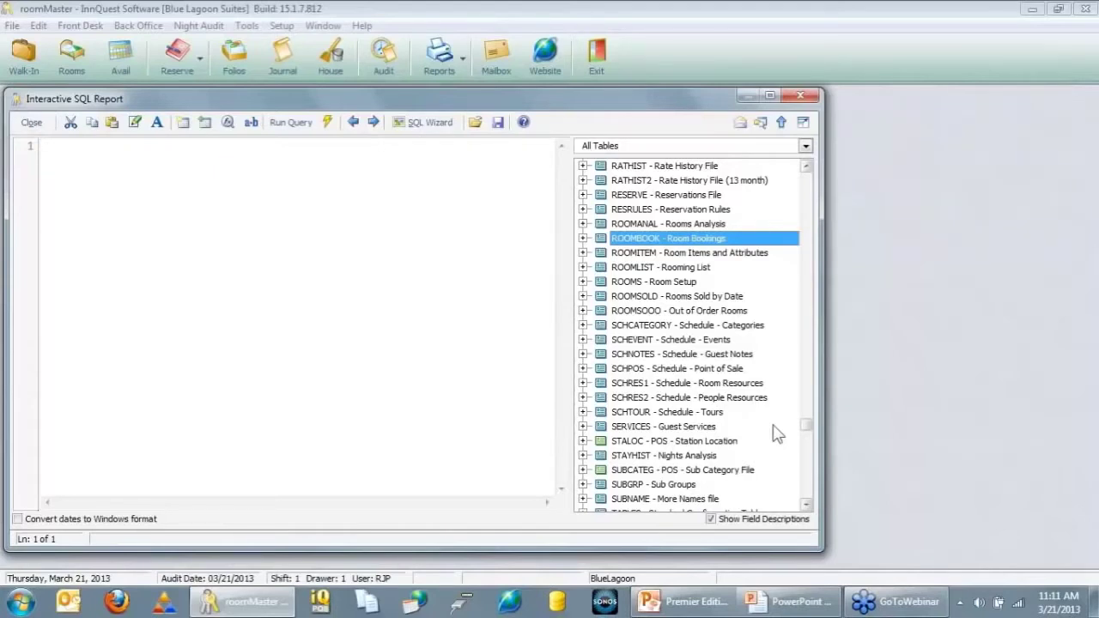
{"action": "left_click", "coordinate": [583, 239]}
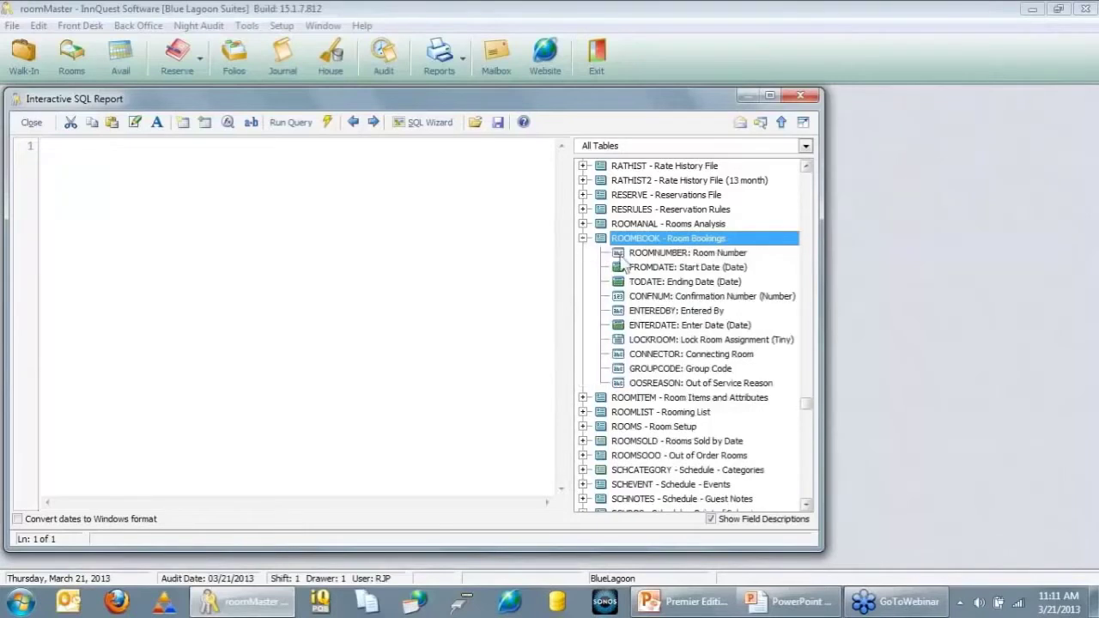
{"action": "left_click", "coordinate": [677, 296]}
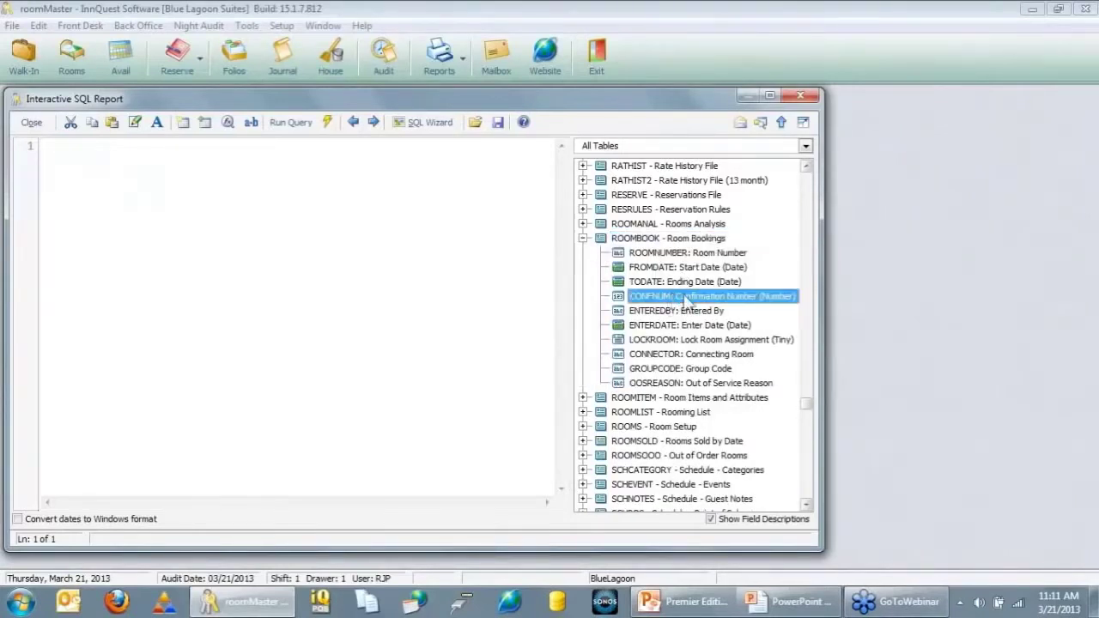
{"action": "left_click", "coordinate": [677, 253]}
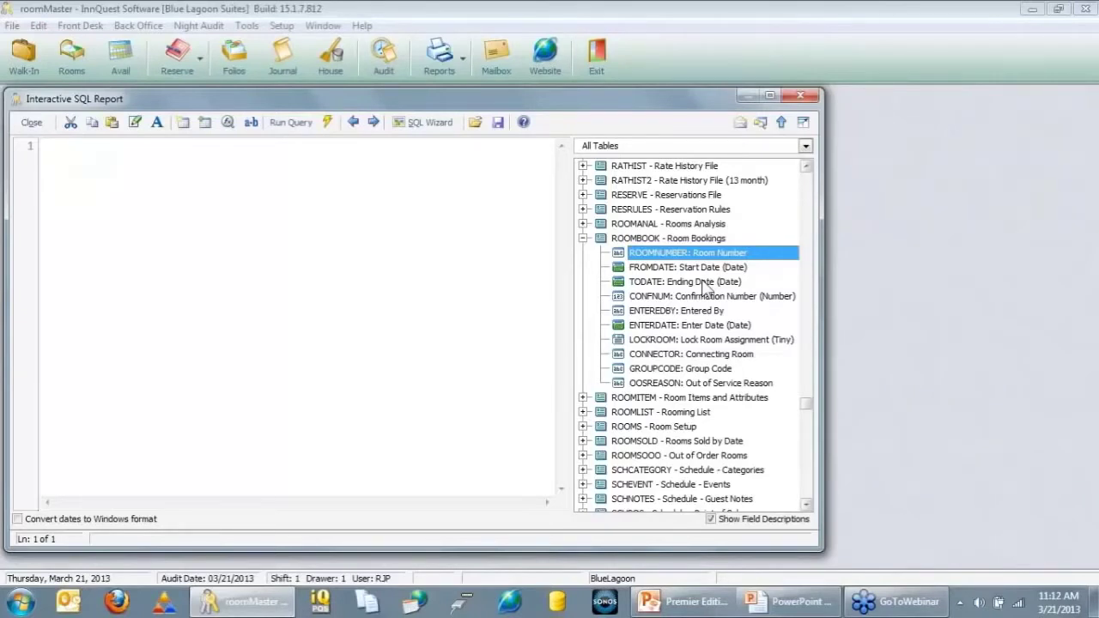
- Filter the table list to iQ-POS Tables and locate the closed check tables POSLOGDT and POSLOGHD
{"action": "left_click", "coordinate": [713, 147]}
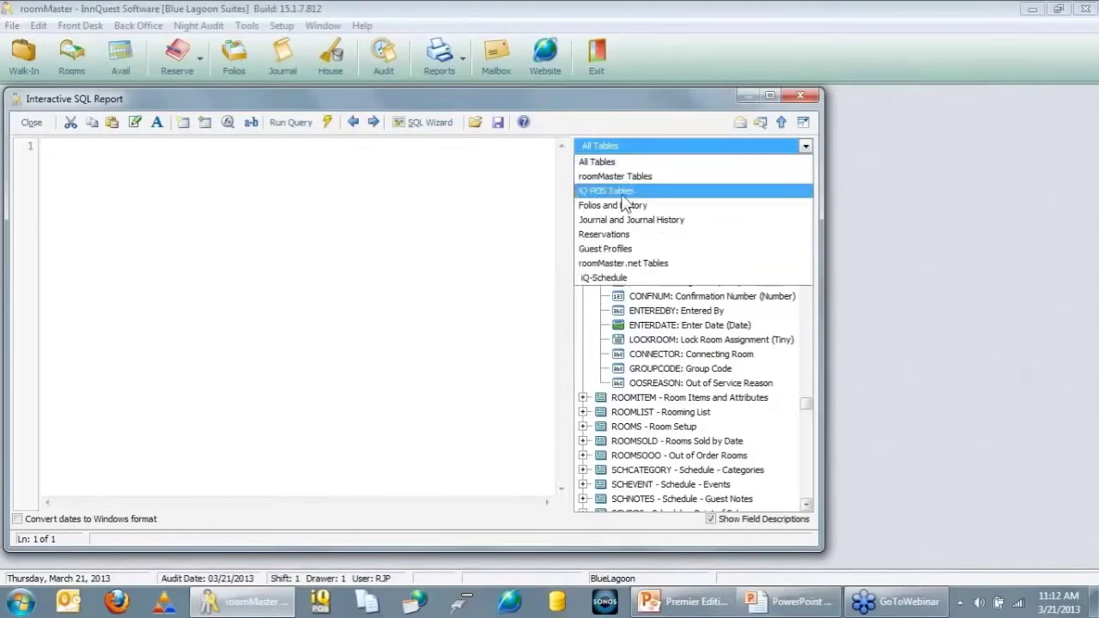
{"action": "left_click", "coordinate": [623, 192]}
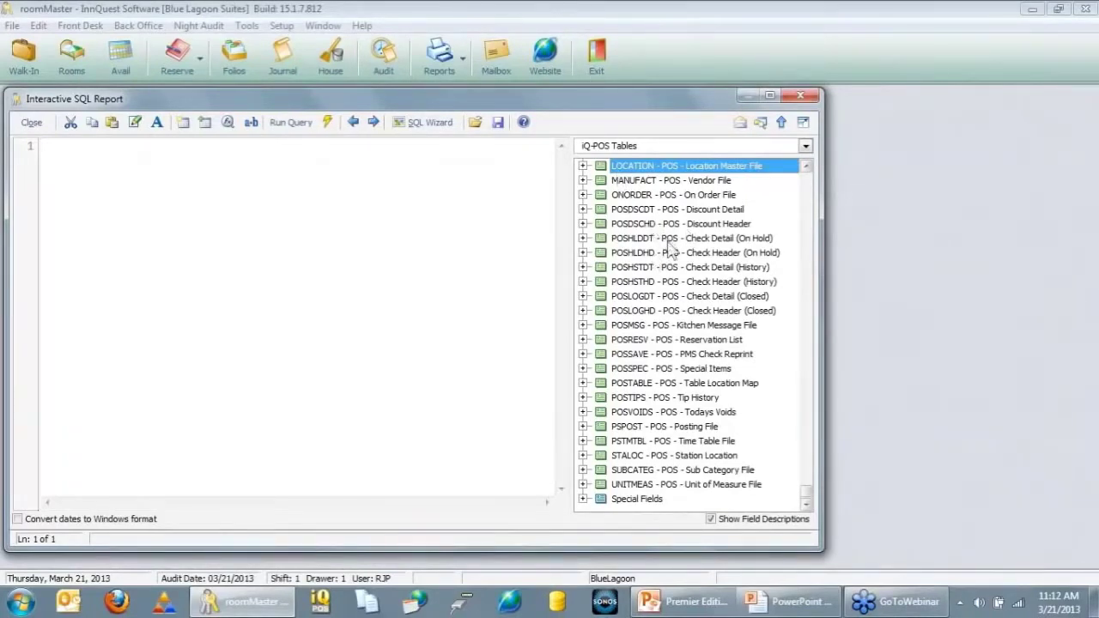
{"action": "left_click", "coordinate": [648, 297]}
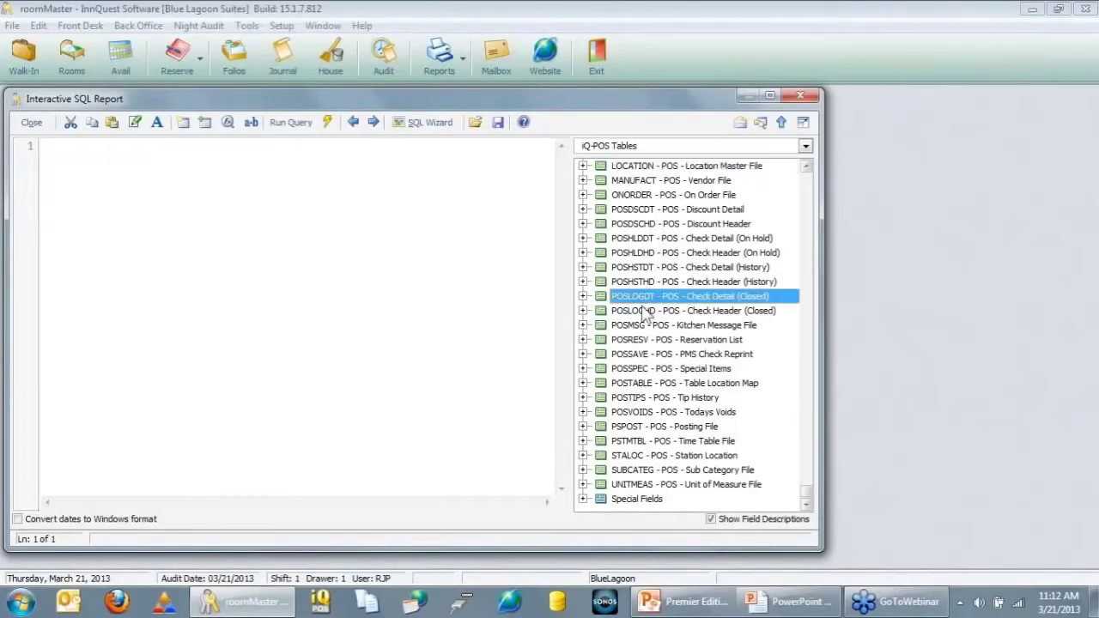
{"action": "left_click", "coordinate": [644, 311]}
{"action": "left_click", "coordinate": [644, 297]}
{"action": "left_click", "coordinate": [644, 311]}
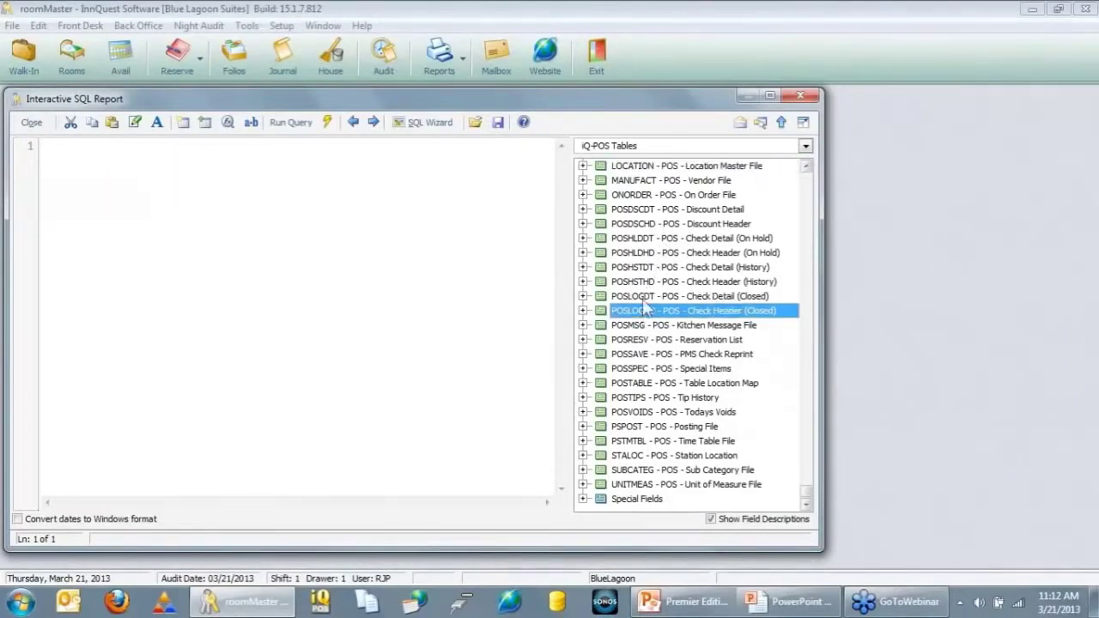
{"action": "left_click", "coordinate": [644, 298]}
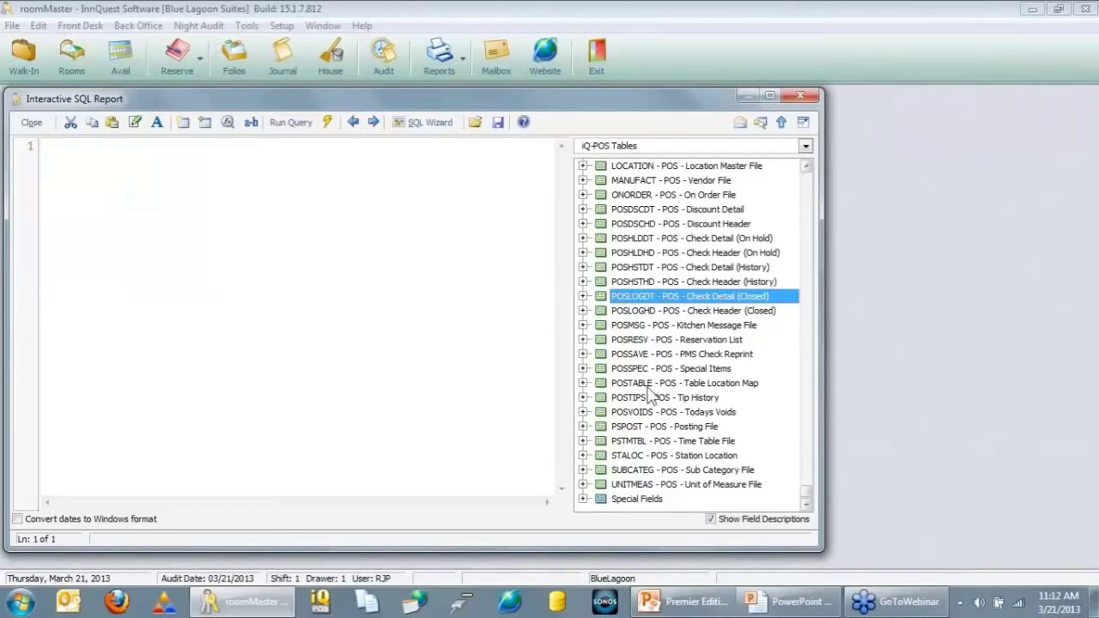
{"action": "left_click", "coordinate": [694, 315]}
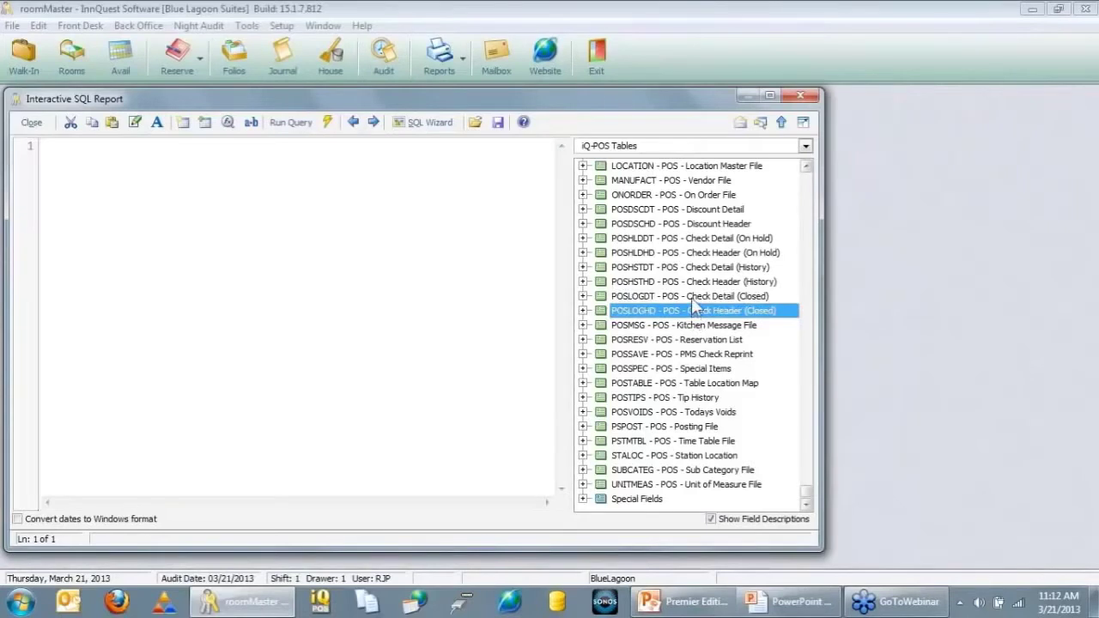
{"action": "left_click", "coordinate": [691, 298]}
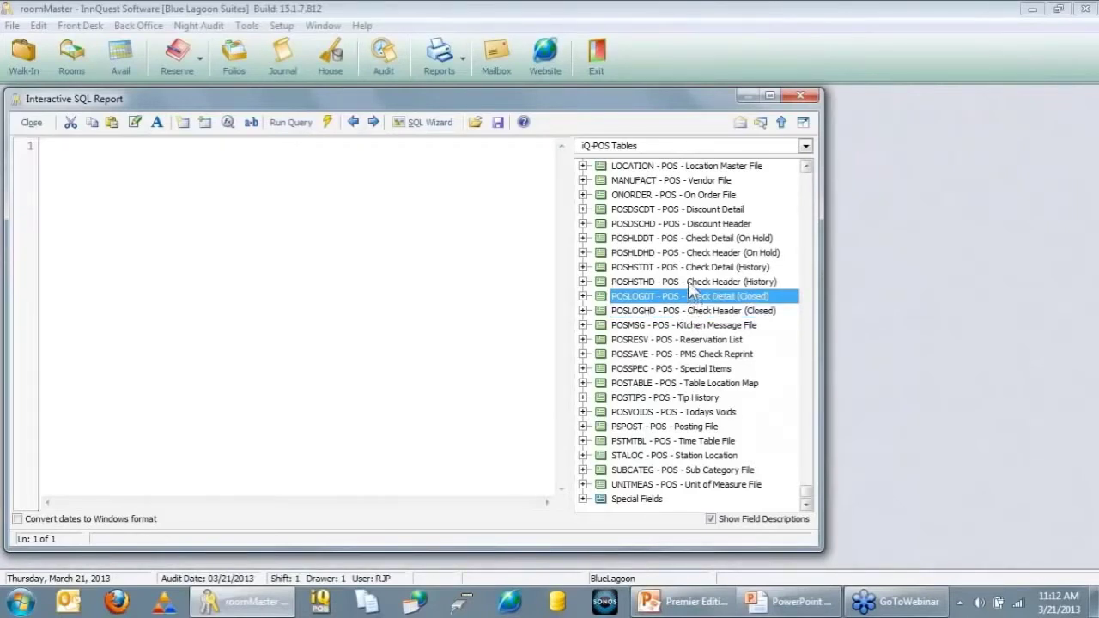
- Compare the check history tables POSHSTHD and POSHSTDT with the closed check tables POSLOGDT and POSLOGHD
{"action": "left_click", "coordinate": [688, 282]}
{"action": "left_click", "coordinate": [687, 267]}
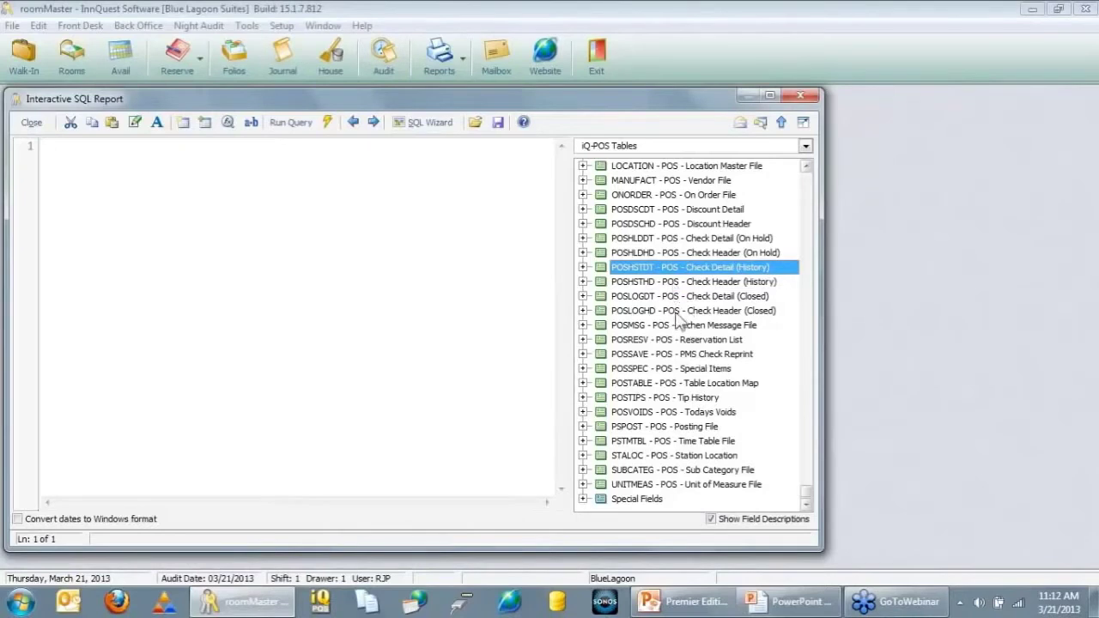
{"action": "left_click", "coordinate": [669, 311]}
{"action": "left_click", "coordinate": [671, 296]}
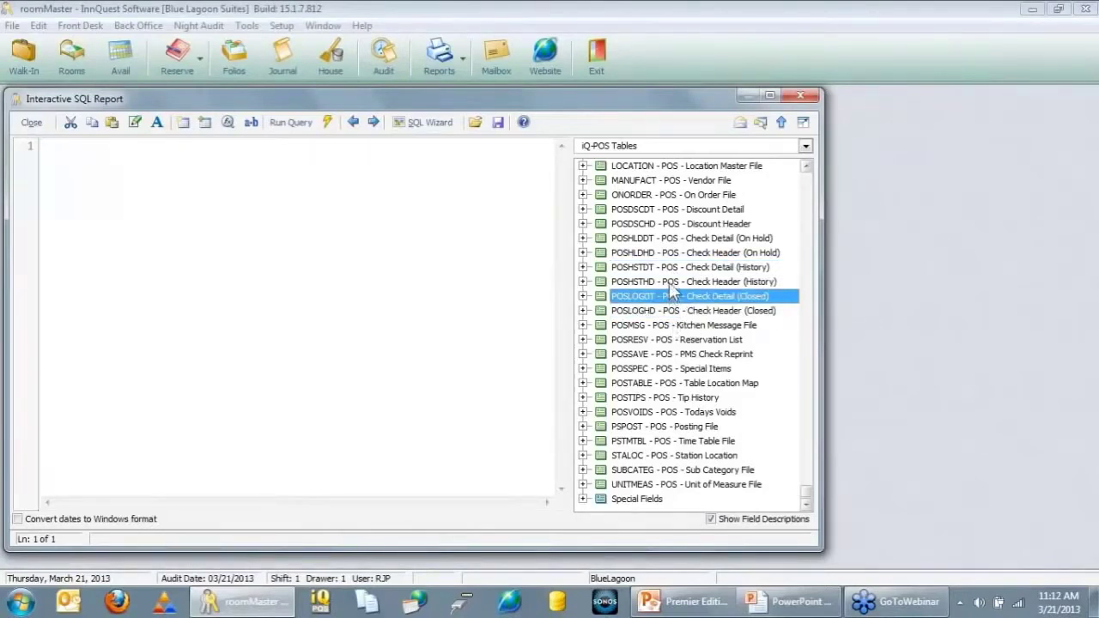
{"action": "left_click", "coordinate": [669, 282]}
{"action": "left_click", "coordinate": [674, 268]}
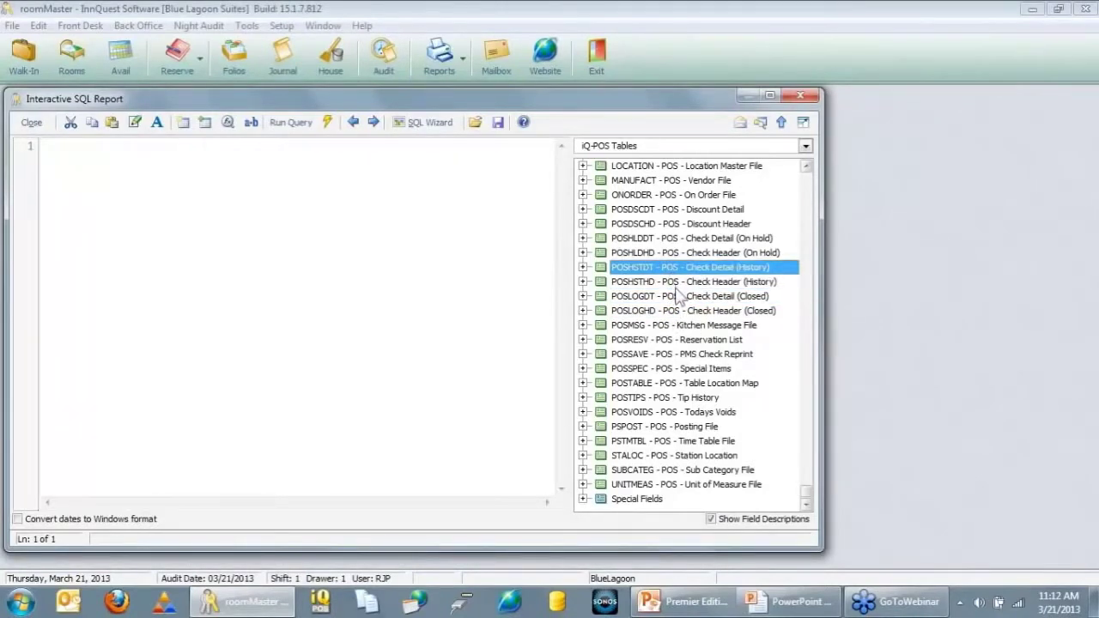
{"action": "left_click", "coordinate": [679, 283]}
{"action": "left_click", "coordinate": [675, 296]}
{"action": "left_click", "coordinate": [673, 311]}
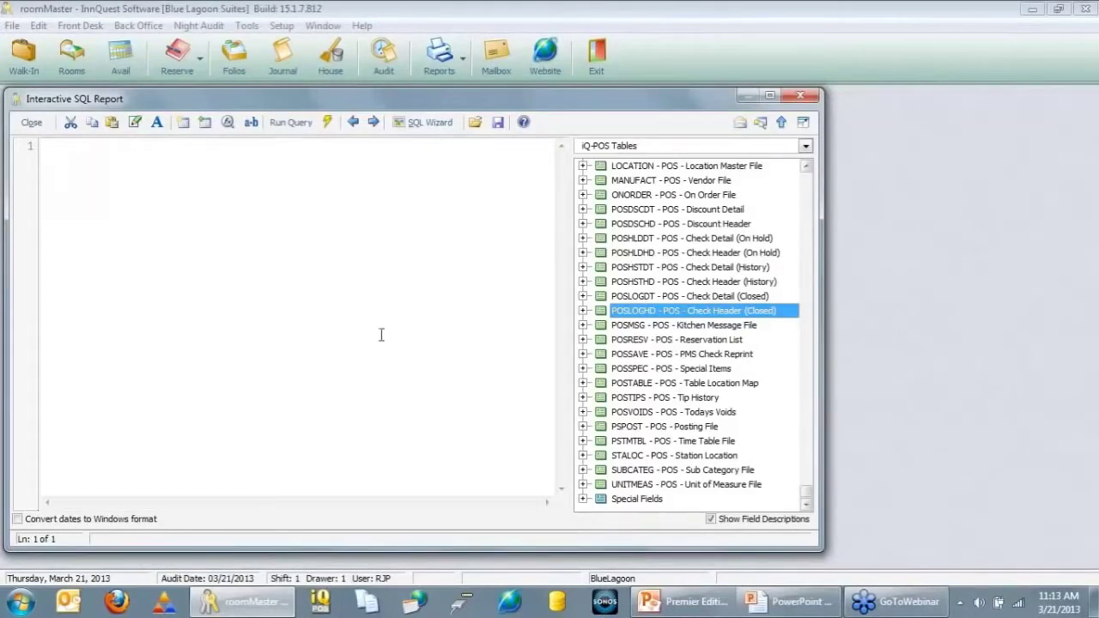
- Set the table filter back to All Tables, run the query "select * from reserve", and close its results
{"action": "left_click", "coordinate": [653, 154]}
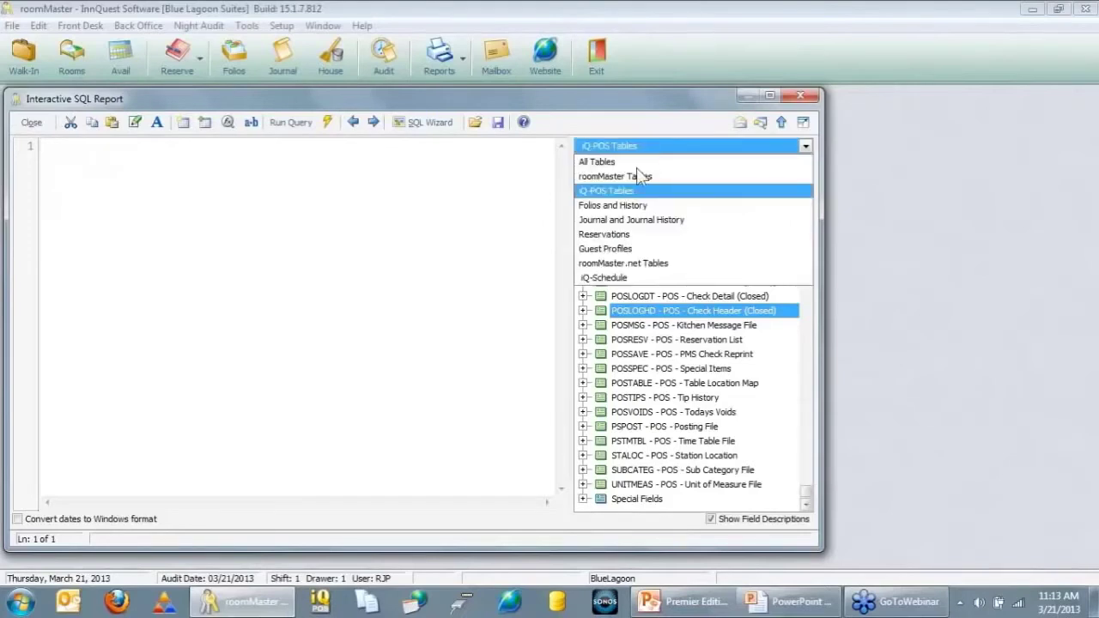
{"action": "left_click", "coordinate": [625, 159]}
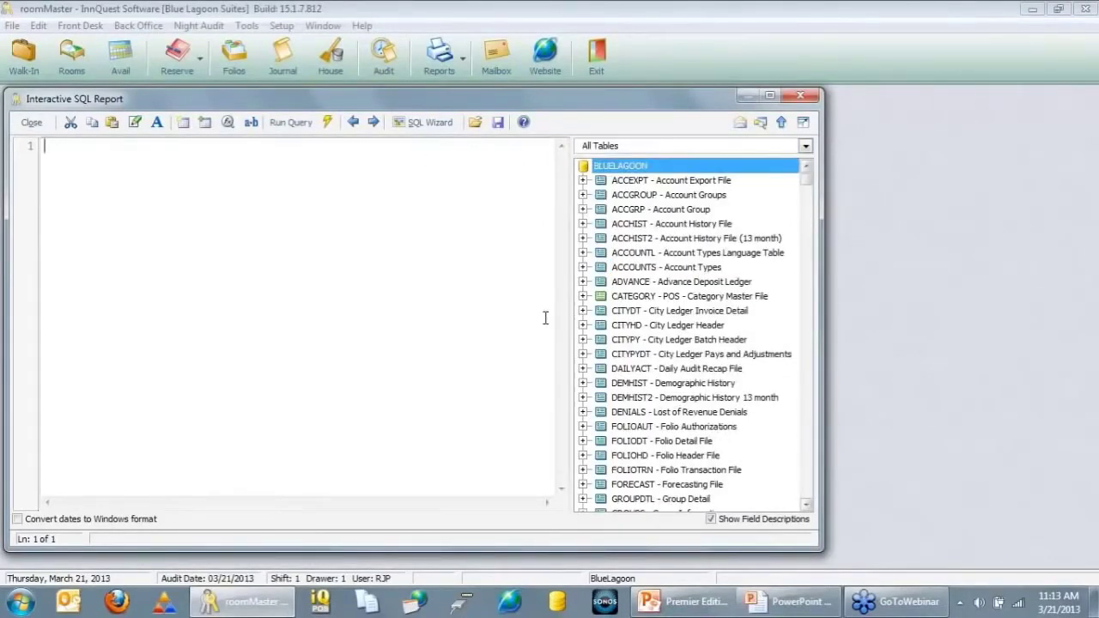
{"action": "type", "text": "select * from reserve"}
{"action": "key", "text": "F5"}
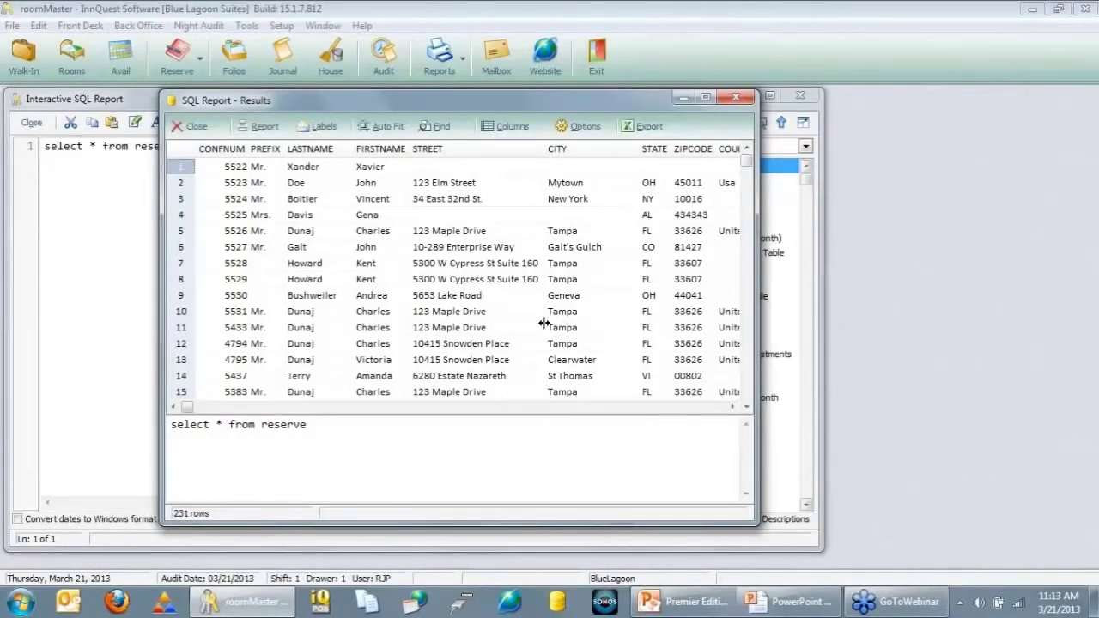
{"action": "key", "text": "Escape"}
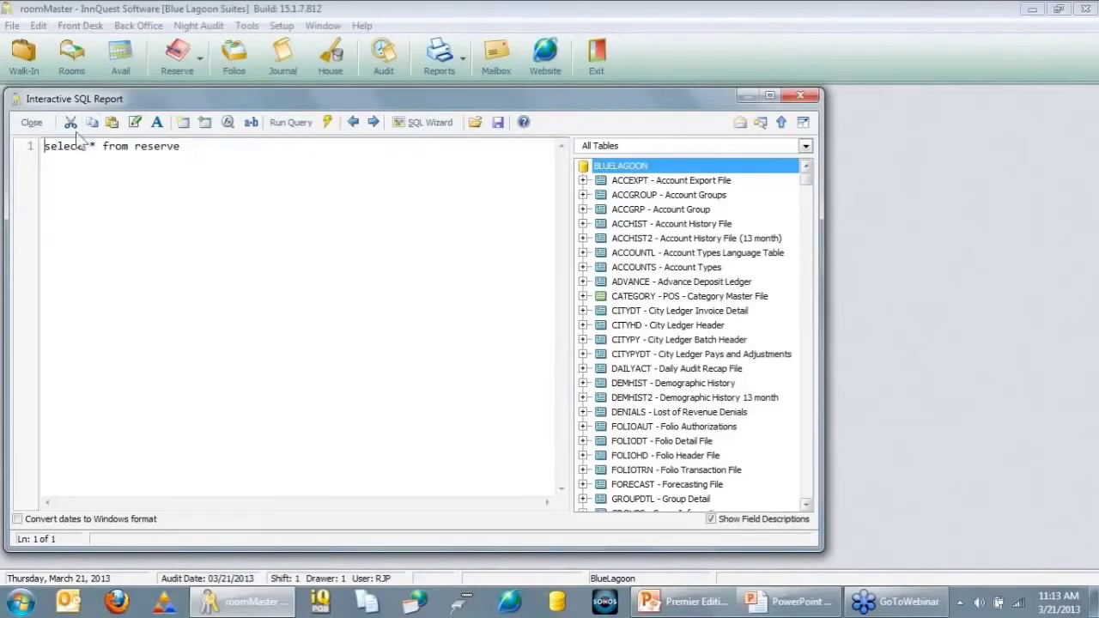
- View the SQL macro text slots and leave them without saving anything
{"action": "left_click", "coordinate": [135, 122]}
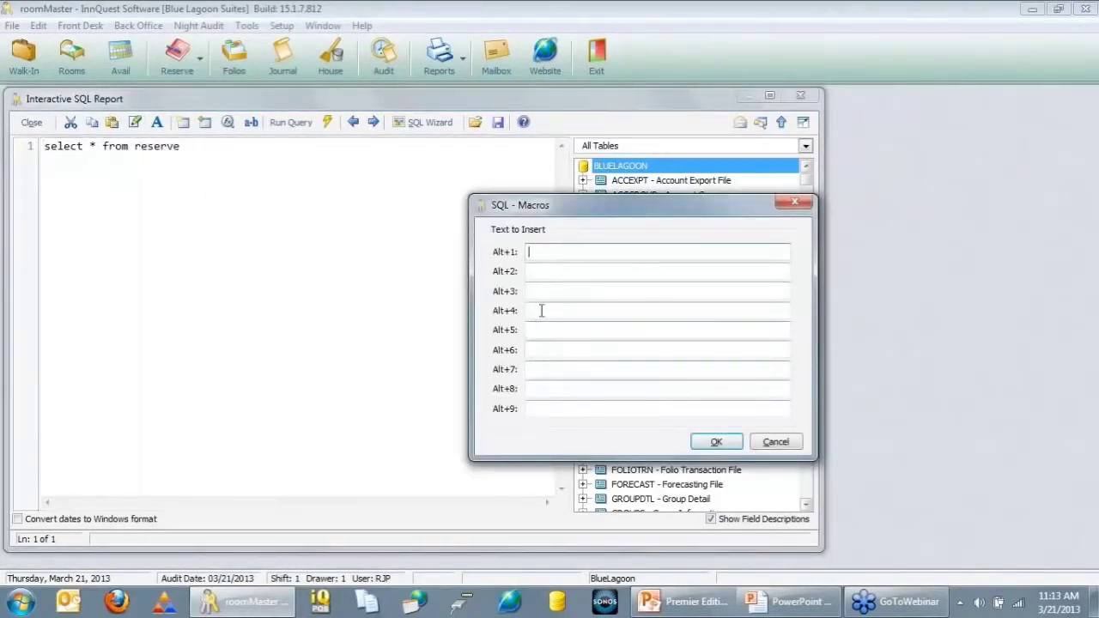
{"action": "left_click", "coordinate": [769, 443]}
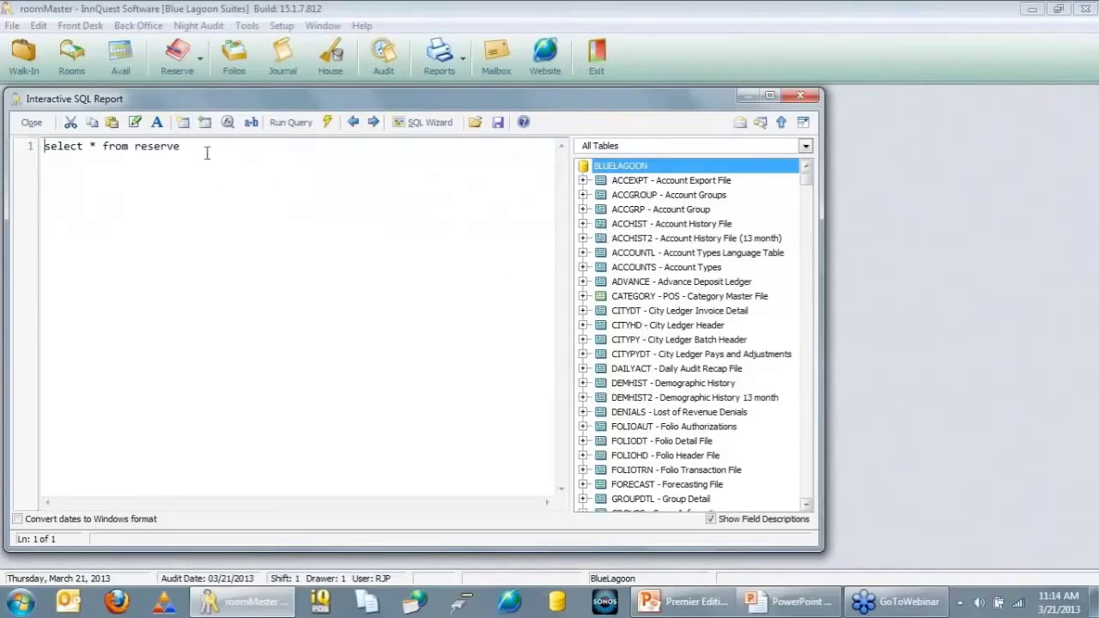
- Look up the RESERVE table in the table name lookup and view the stored data of its STATE and BEDTYPE columns
{"action": "left_click", "coordinate": [185, 129]}
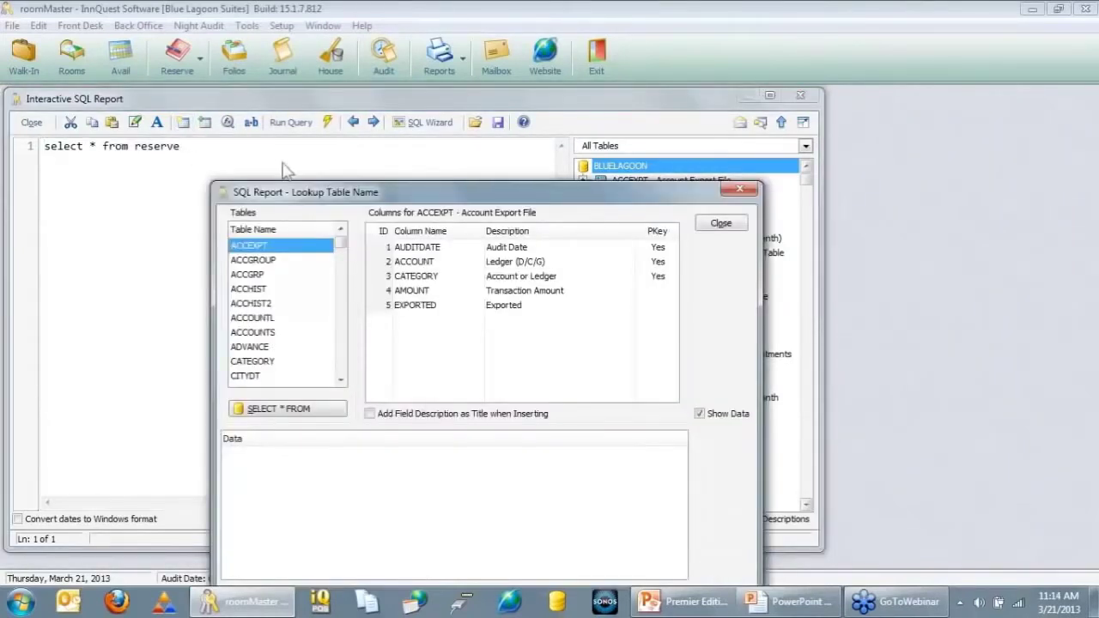
{"action": "left_click_drag", "start_coordinate": [282, 191], "coordinate": [216, 110]}
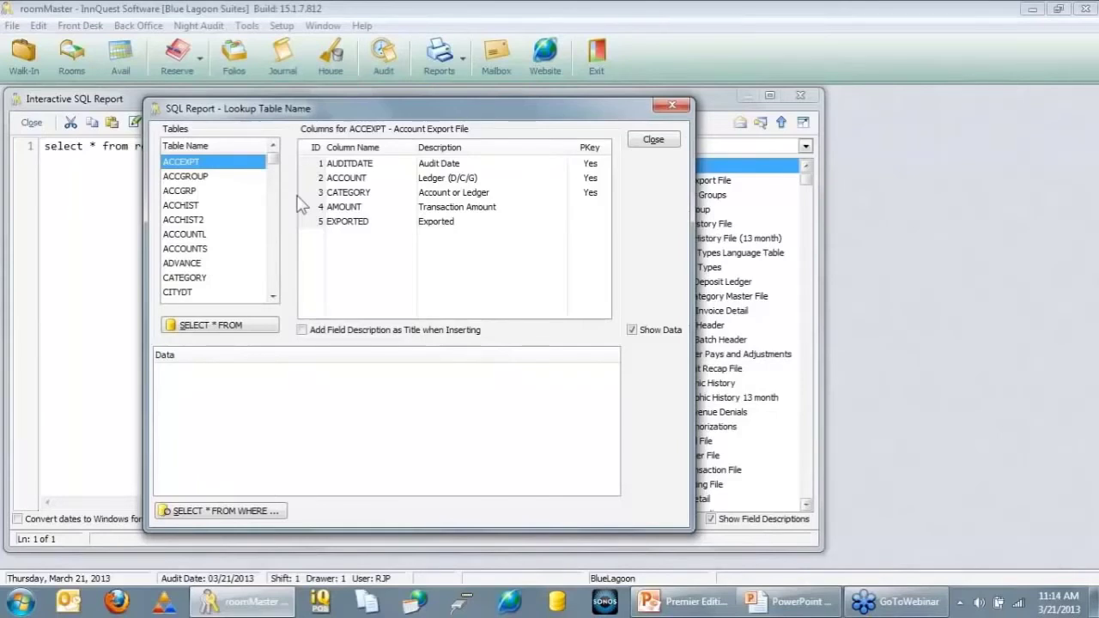
{"action": "key", "text": "r"}
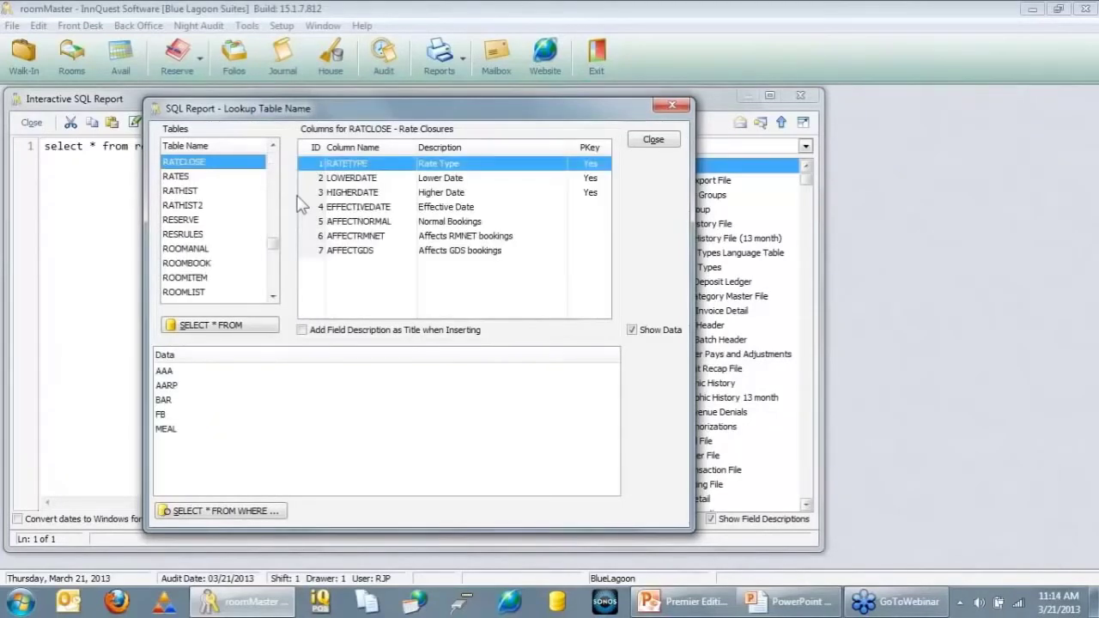
{"action": "left_click", "coordinate": [200, 221]}
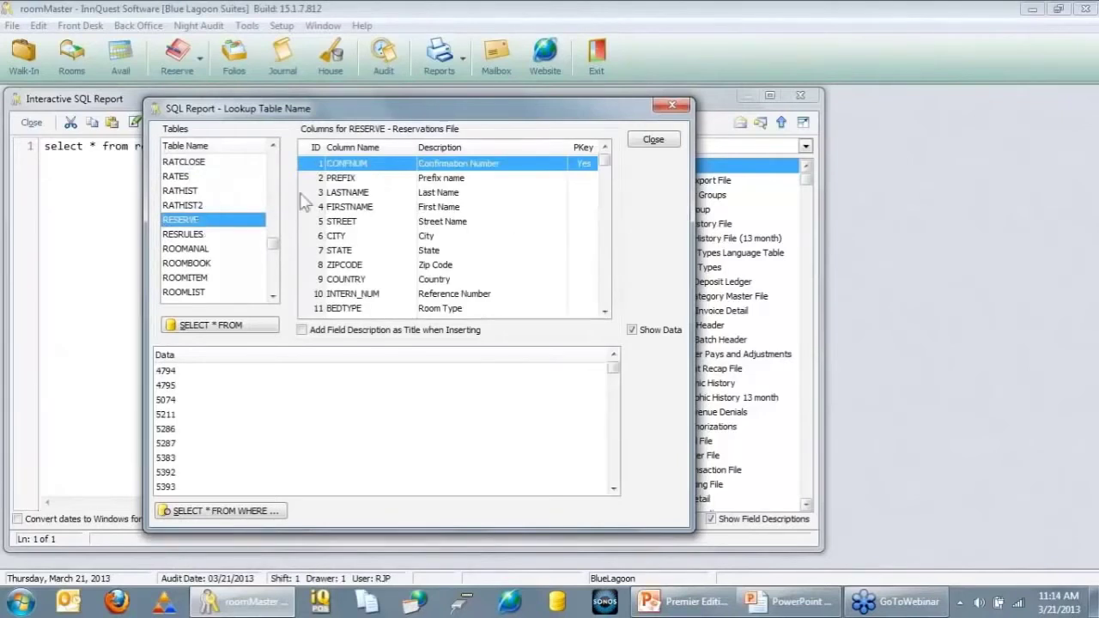
{"action": "left_click", "coordinate": [346, 254]}
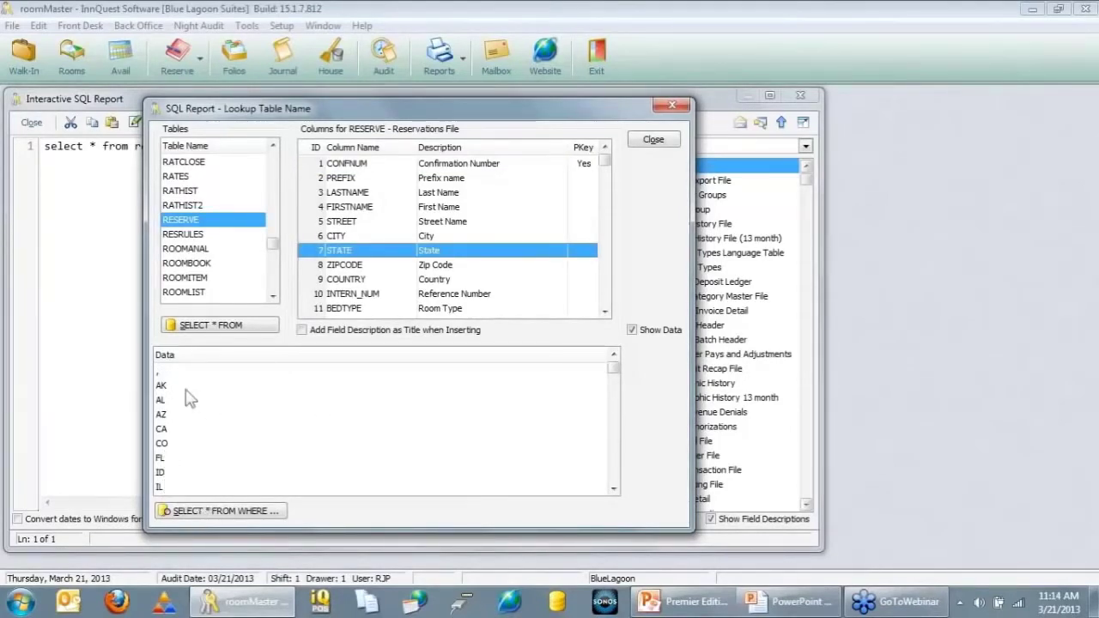
{"action": "left_click", "coordinate": [370, 310]}
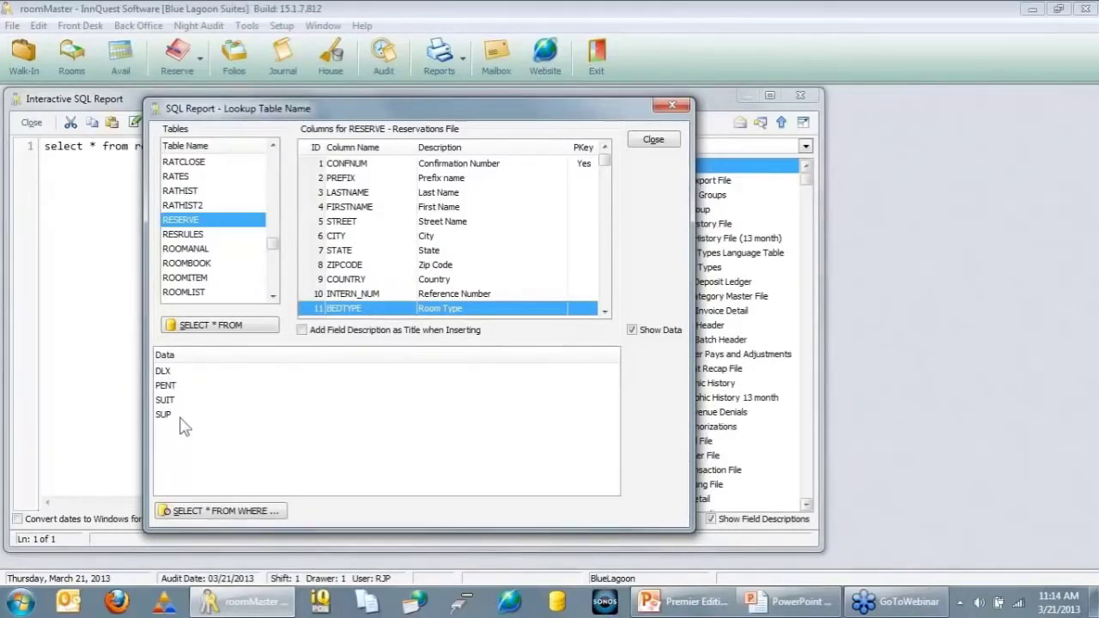
- View the stored data of the RESERVE table's RATE_REQ, OVERRATE, ADULTS and CHILD columns
{"action": "left_click", "coordinate": [604, 313]}
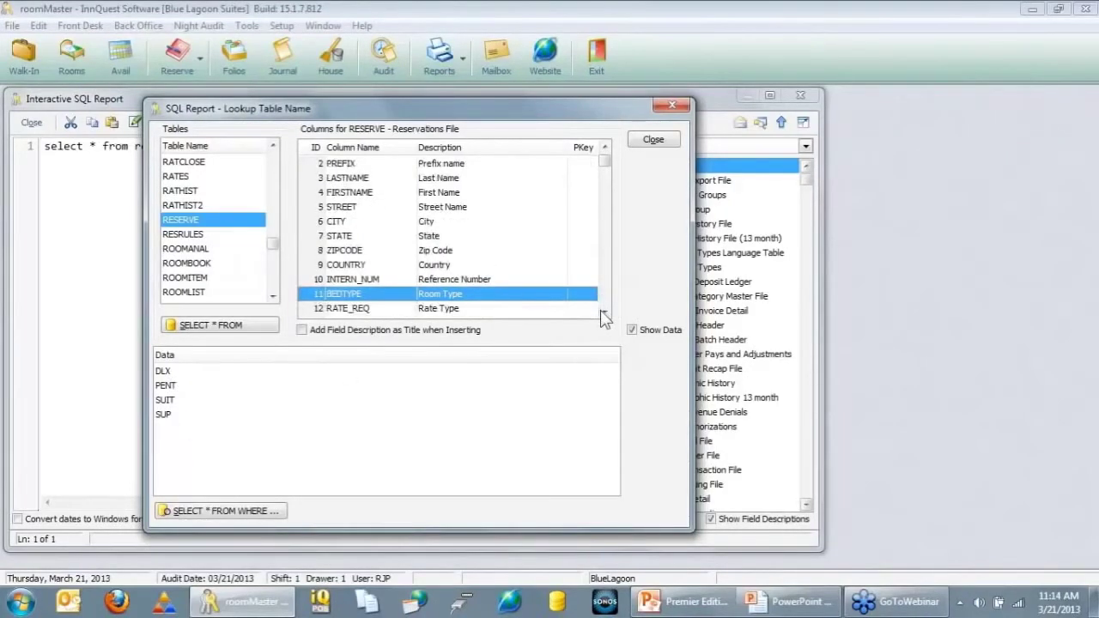
{"action": "left_click", "coordinate": [603, 313]}
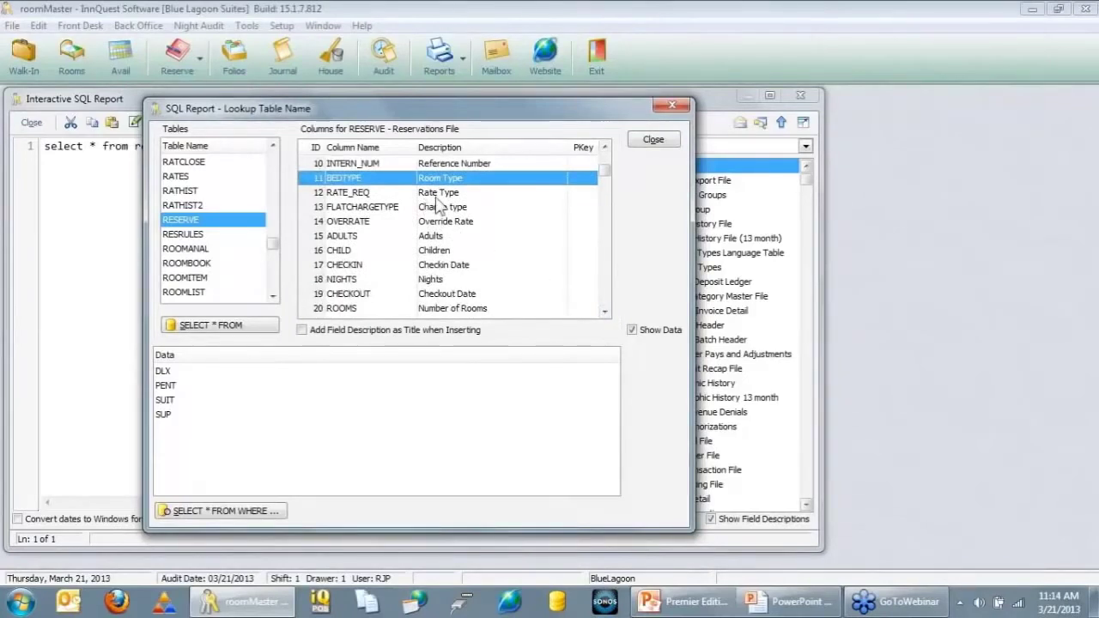
{"action": "left_click", "coordinate": [438, 194]}
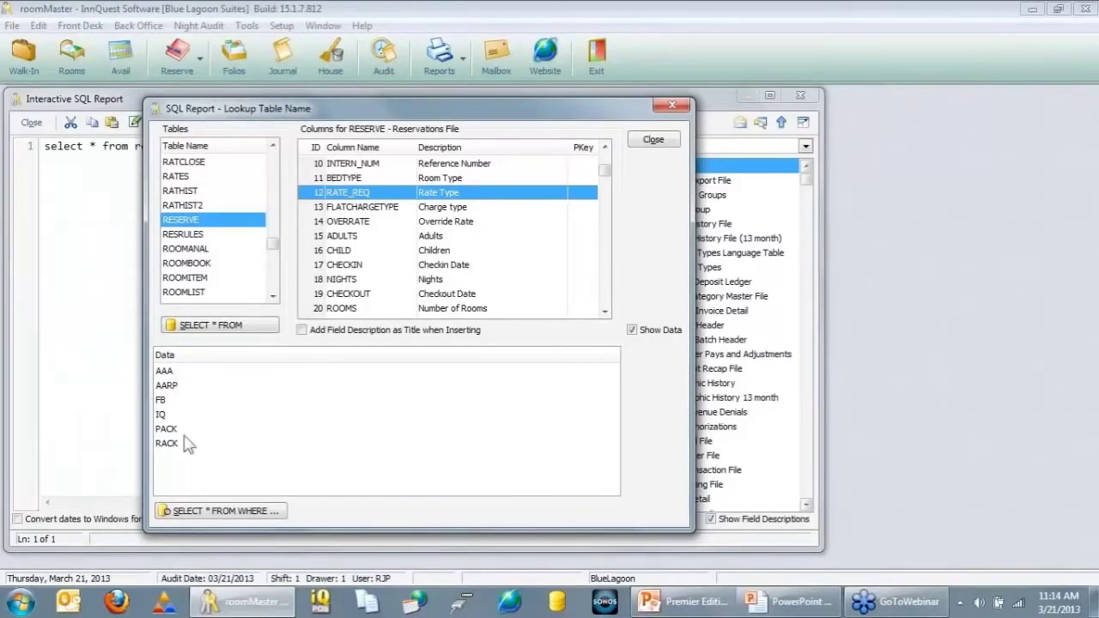
{"action": "left_click", "coordinate": [390, 223]}
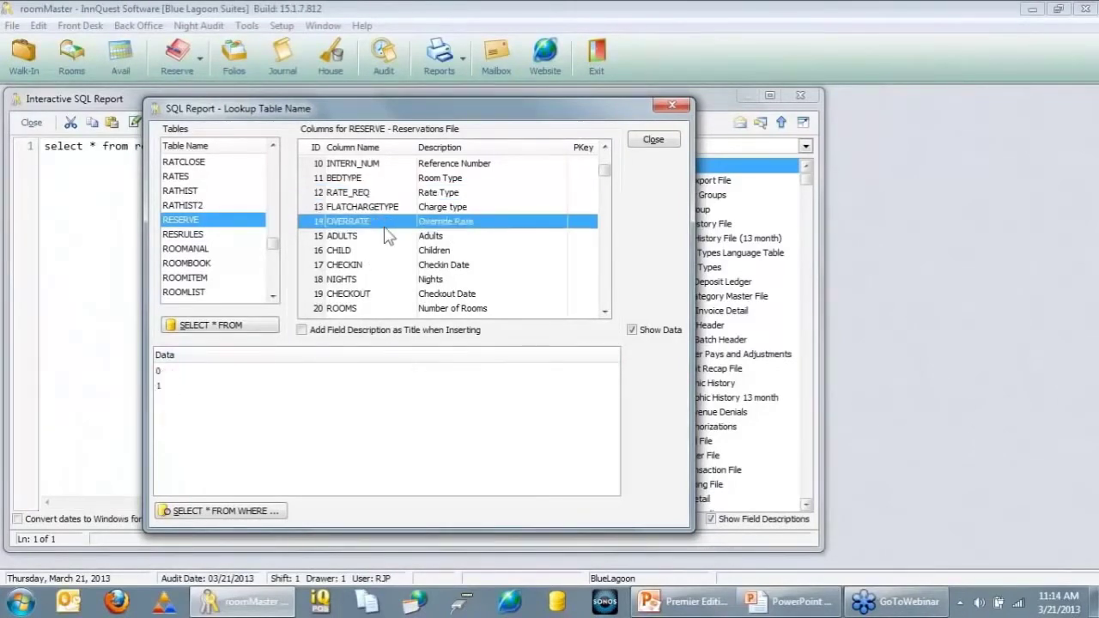
{"action": "left_click", "coordinate": [386, 238]}
{"action": "left_click", "coordinate": [378, 254]}
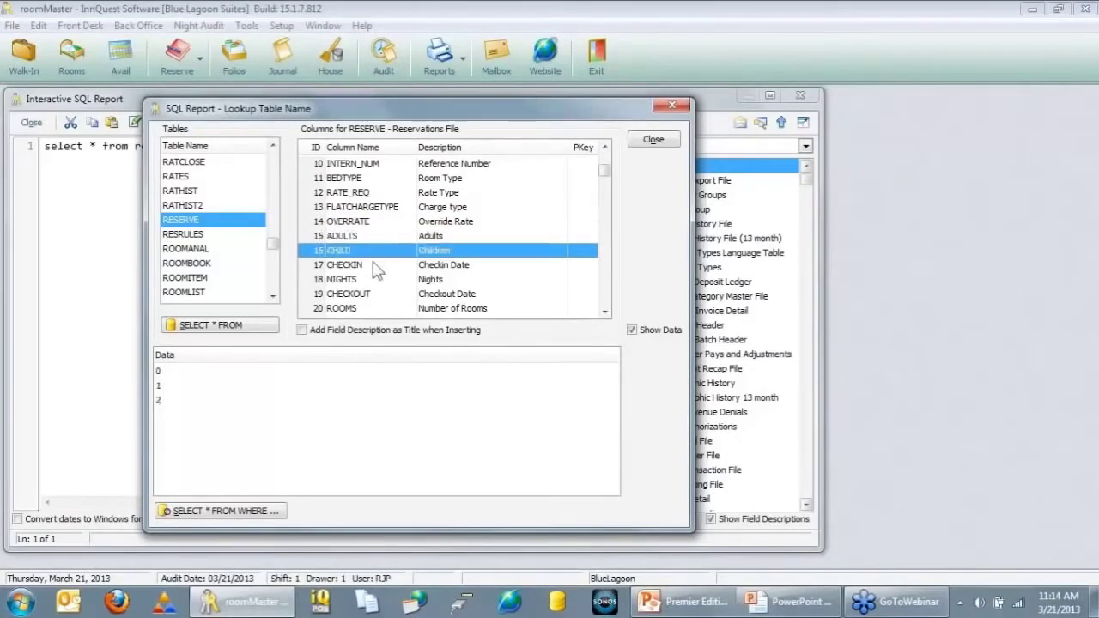
- View the data of the RESERVE table's CHECKIN, CHECKOUT and ENTEREDBY columns, and close the table name lookup
{"action": "left_click", "coordinate": [374, 264]}
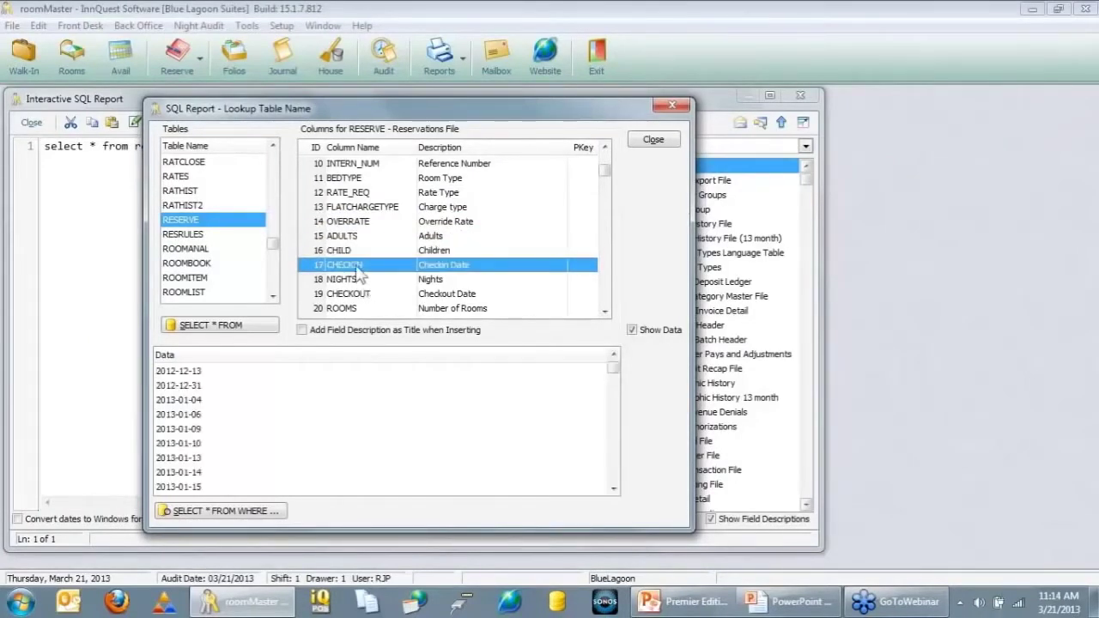
{"action": "left_click", "coordinate": [359, 294]}
{"action": "scroll", "coordinate": [391, 290], "scroll_direction": "down", "scroll_amount": 4}
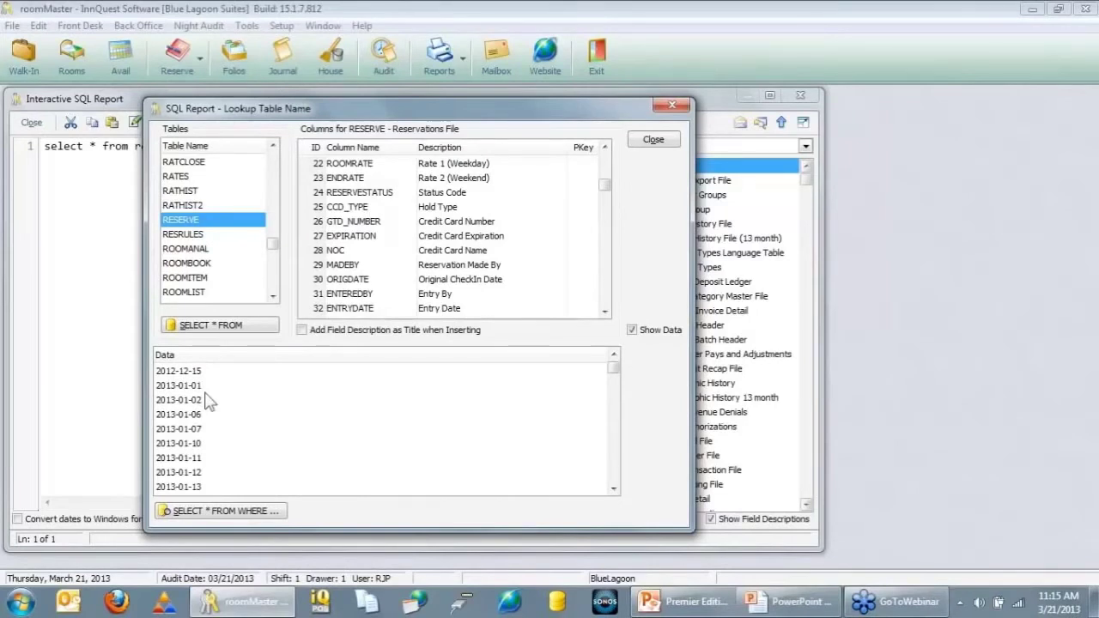
{"action": "left_click", "coordinate": [463, 295]}
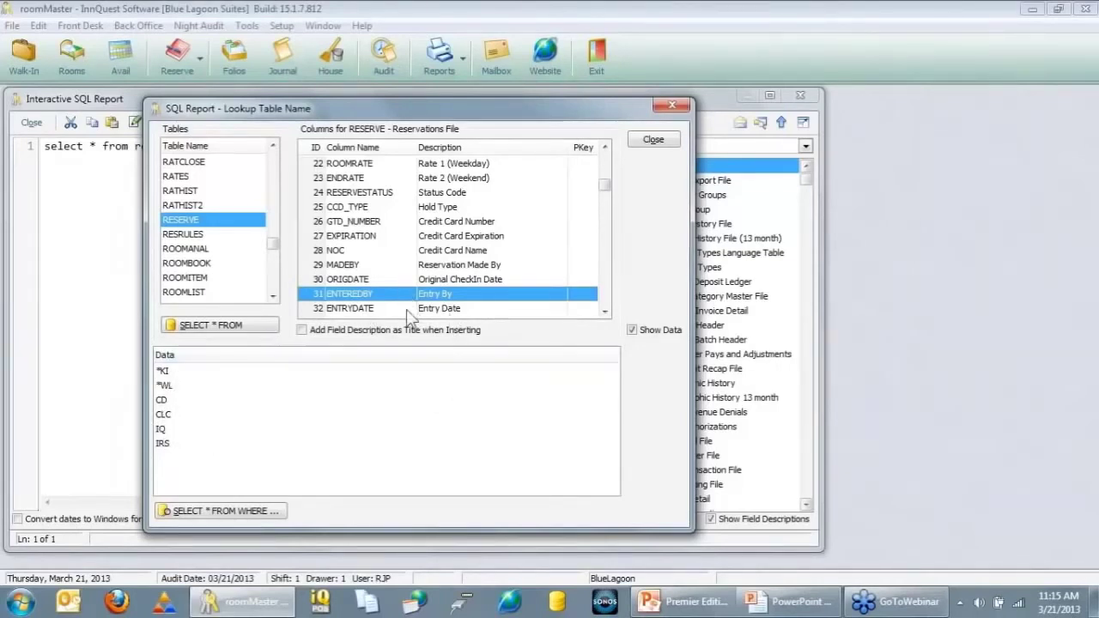
{"action": "left_click", "coordinate": [653, 140]}
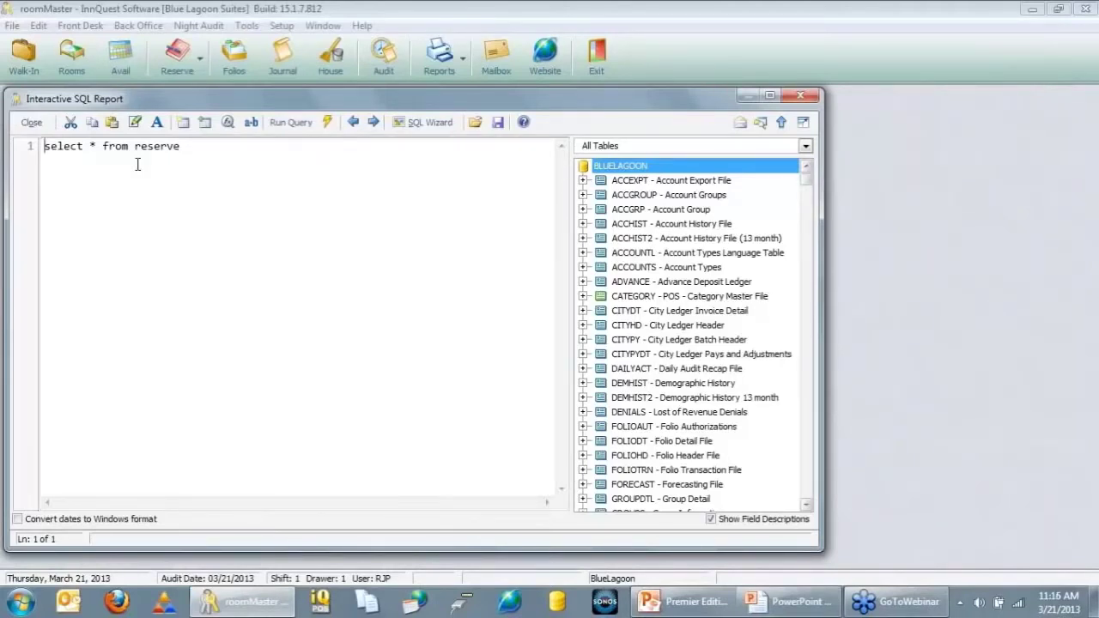
- Leave the Interactive SQL Report and run the custom report "Guest Who Spent More Than ..." with a sales total of 20000
{"action": "key", "text": "Escape"}
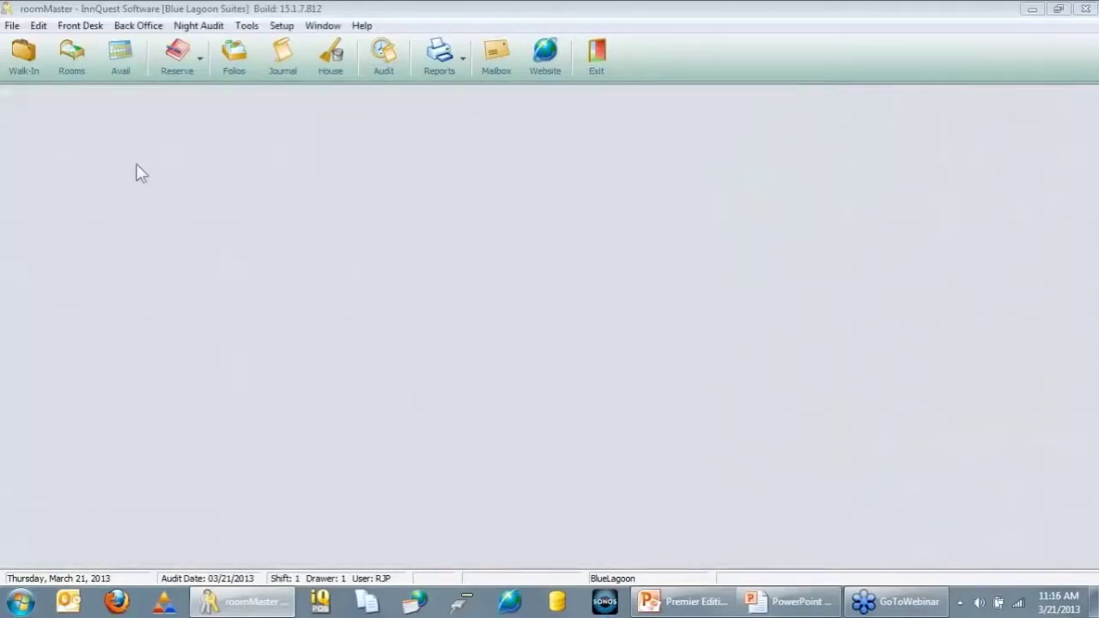
{"action": "left_click", "coordinate": [439, 51]}
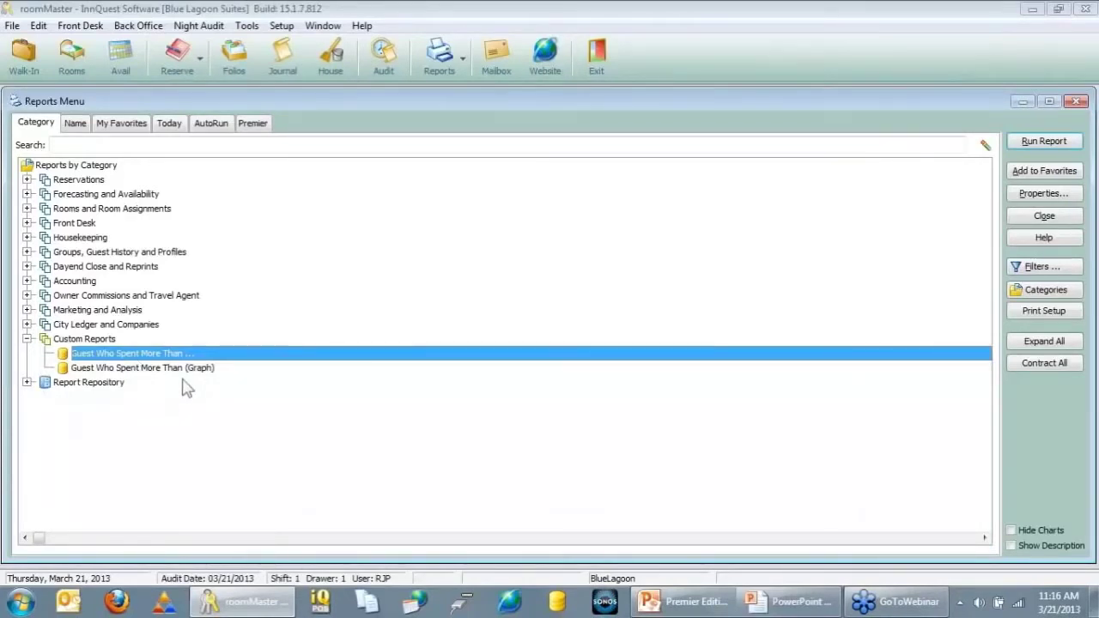
{"action": "double_click", "coordinate": [251, 359]}
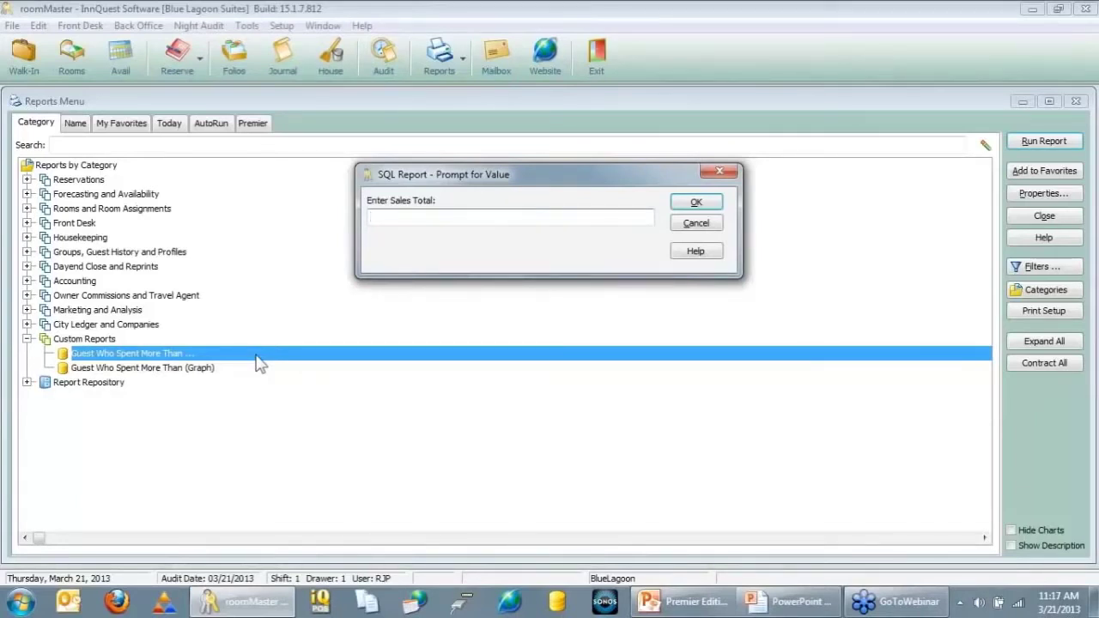
{"action": "type", "text": "20000"}
{"action": "left_click", "coordinate": [697, 203]}
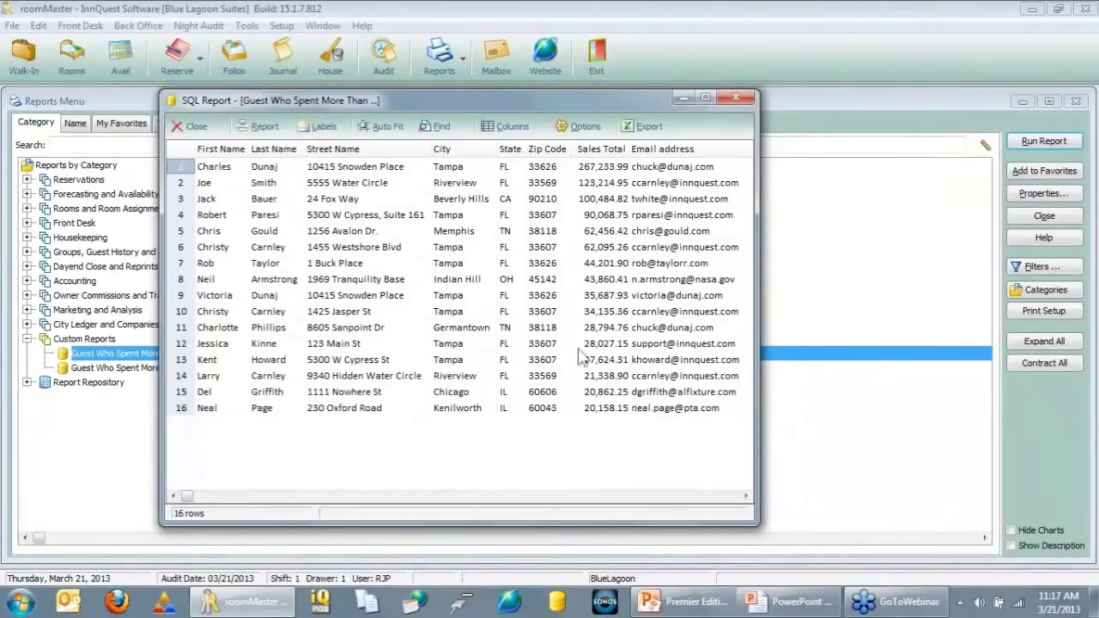
- Preview the printable guest spending report, check its PDF and email options, and close the preview without printing
{"action": "left_click", "coordinate": [265, 127]}
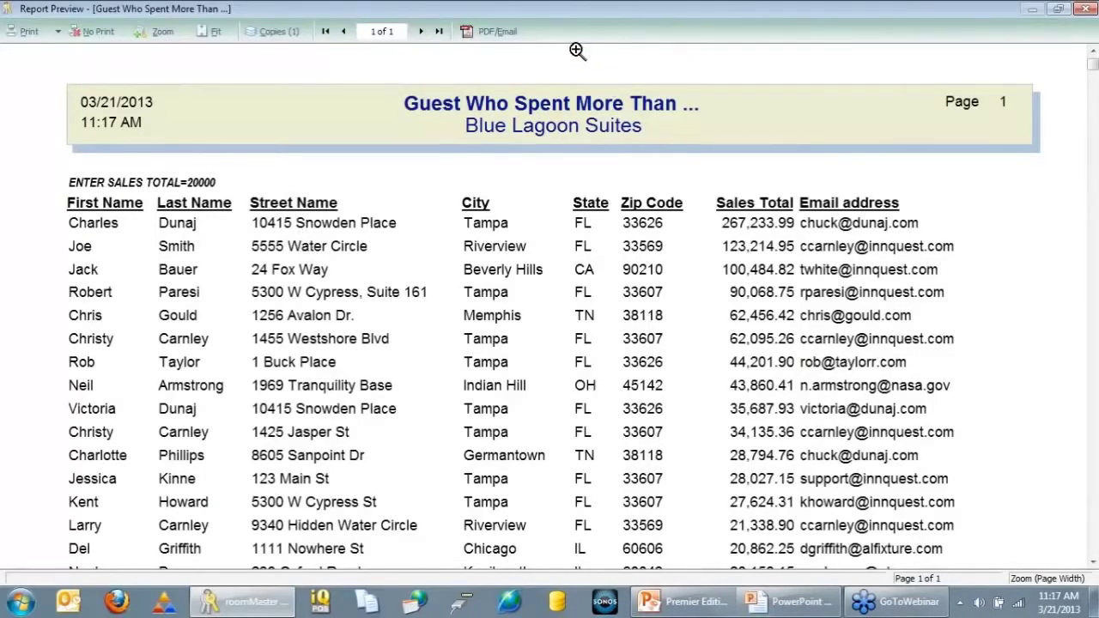
{"action": "left_click", "coordinate": [497, 32]}
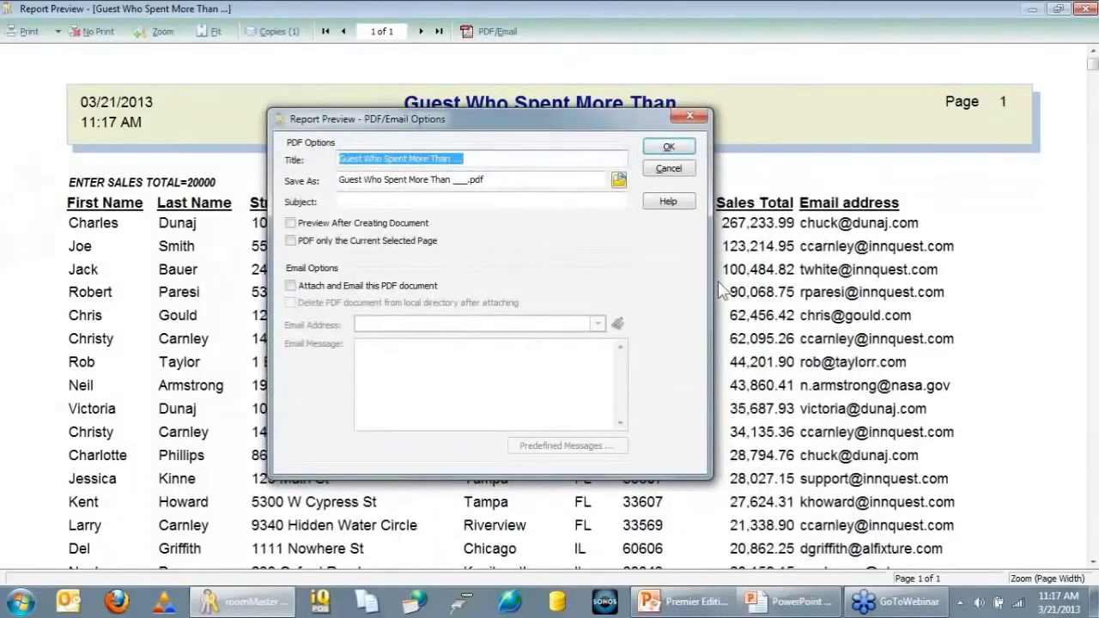
{"action": "left_click", "coordinate": [663, 170]}
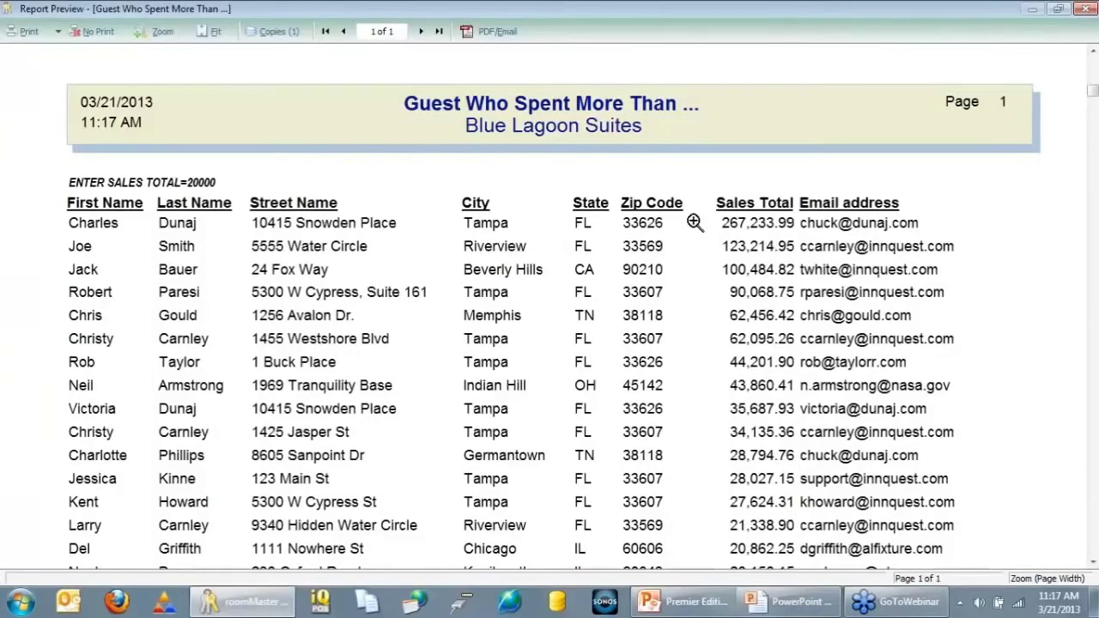
{"action": "scroll", "coordinate": [697, 223], "scroll_direction": "down", "scroll_amount": 2}
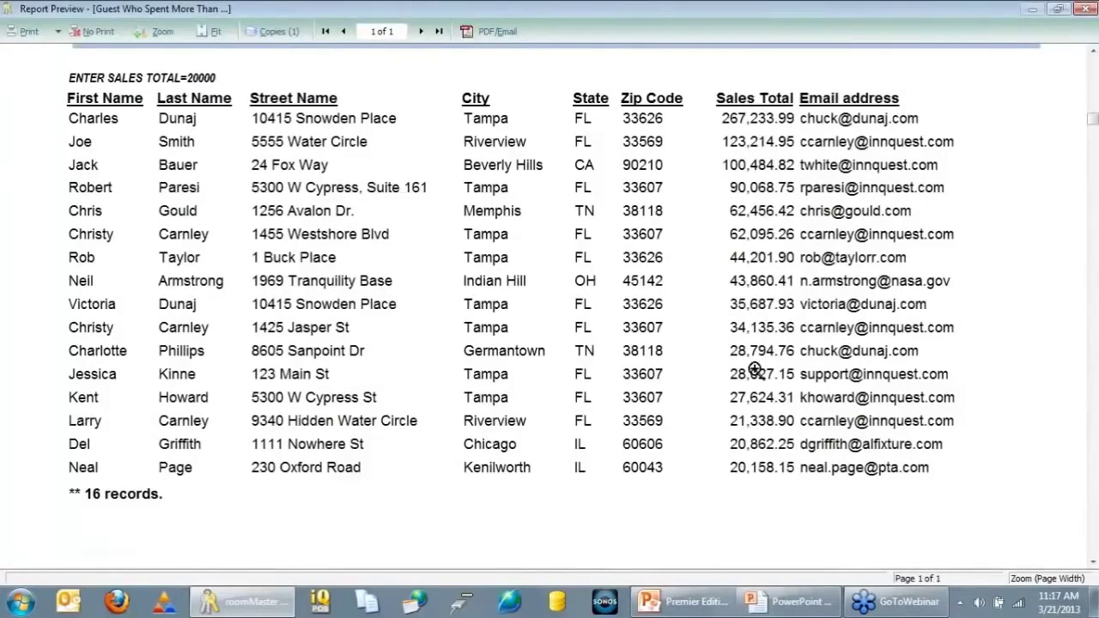
{"action": "scroll", "coordinate": [497, 279], "scroll_direction": "up", "scroll_amount": 2}
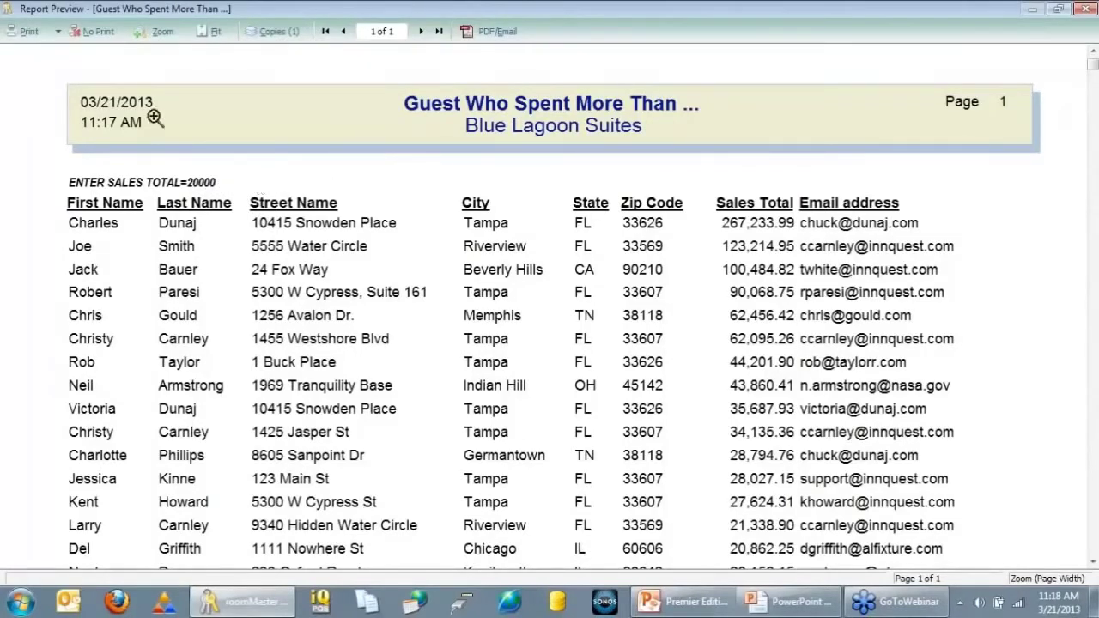
{"action": "left_click", "coordinate": [90, 32]}
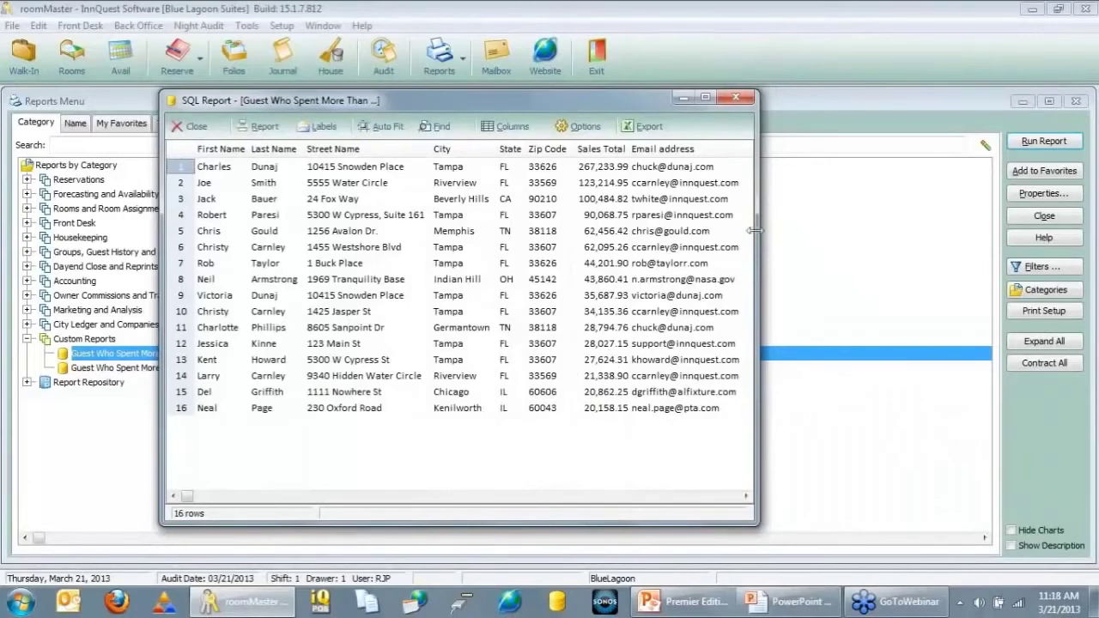
- Widen the report results window, sort the guests by last name, and preview the printable report in that order
{"action": "left_click_drag", "start_coordinate": [754, 230], "coordinate": [929, 229]}
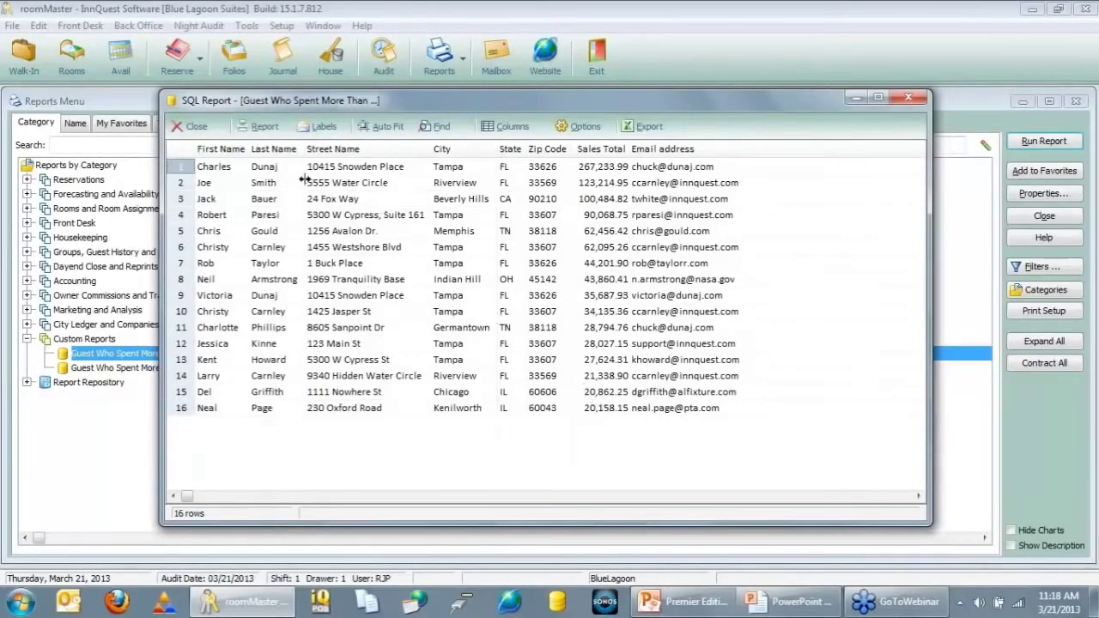
{"action": "left_click", "coordinate": [280, 153]}
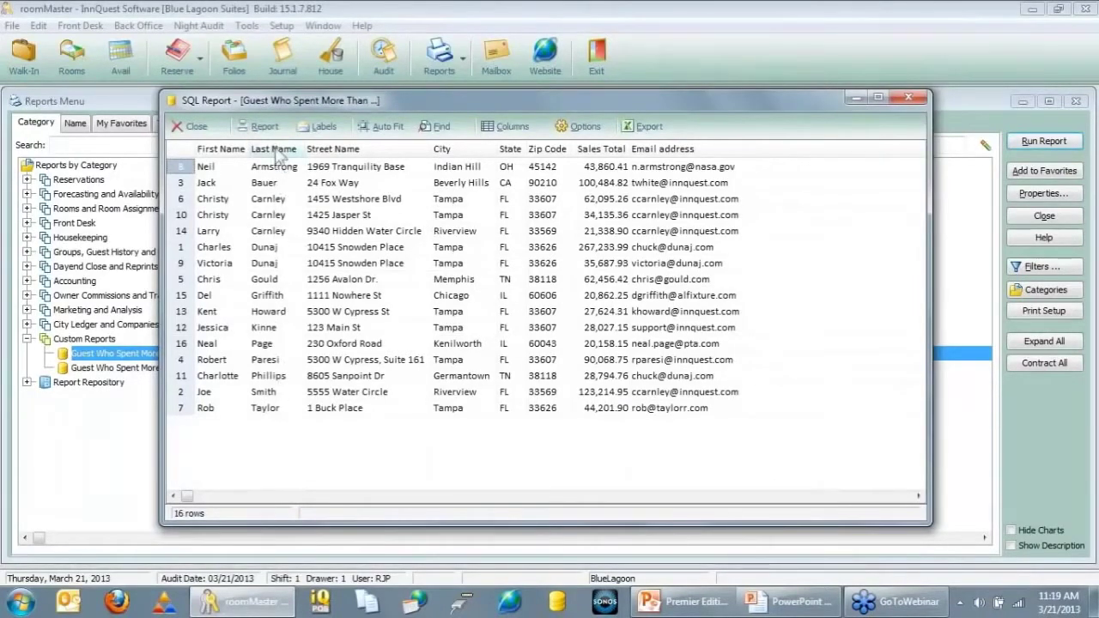
{"action": "left_click", "coordinate": [262, 126]}
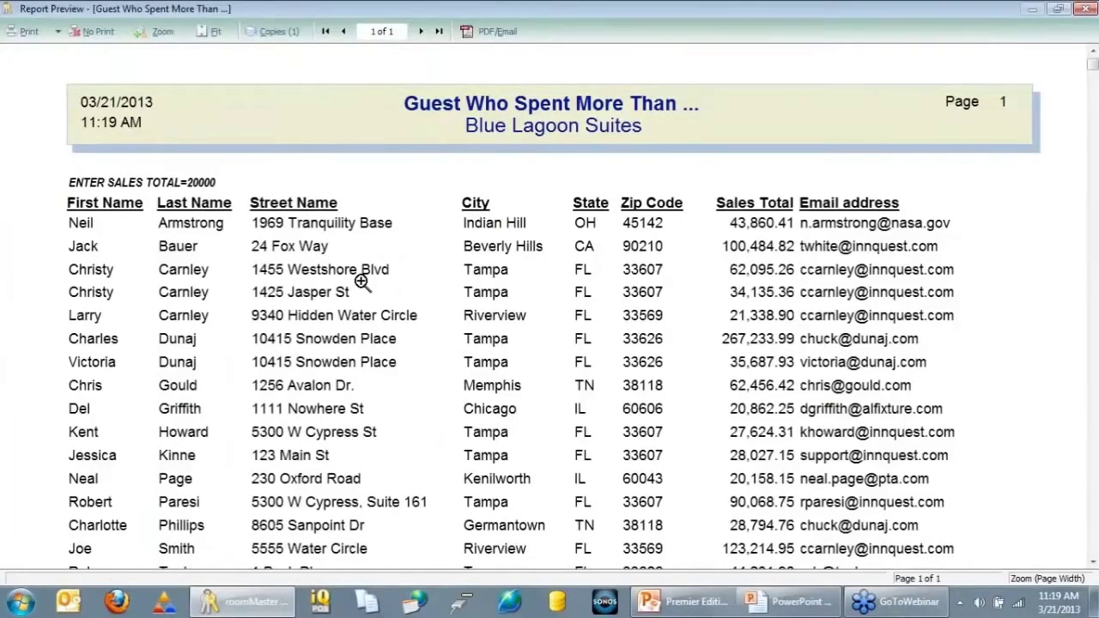
{"action": "key", "text": "Escape"}
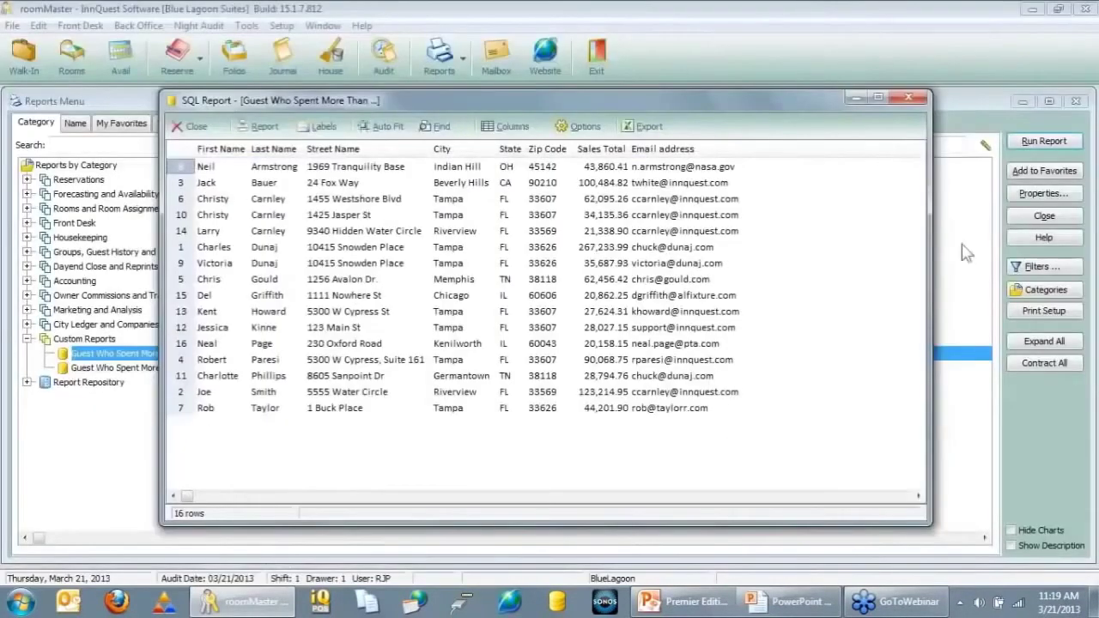
- Re-sort the report results by city, last name, street name and zip code, ending with sales total
{"action": "left_click", "coordinate": [469, 155]}
{"action": "left_click", "coordinate": [276, 152]}
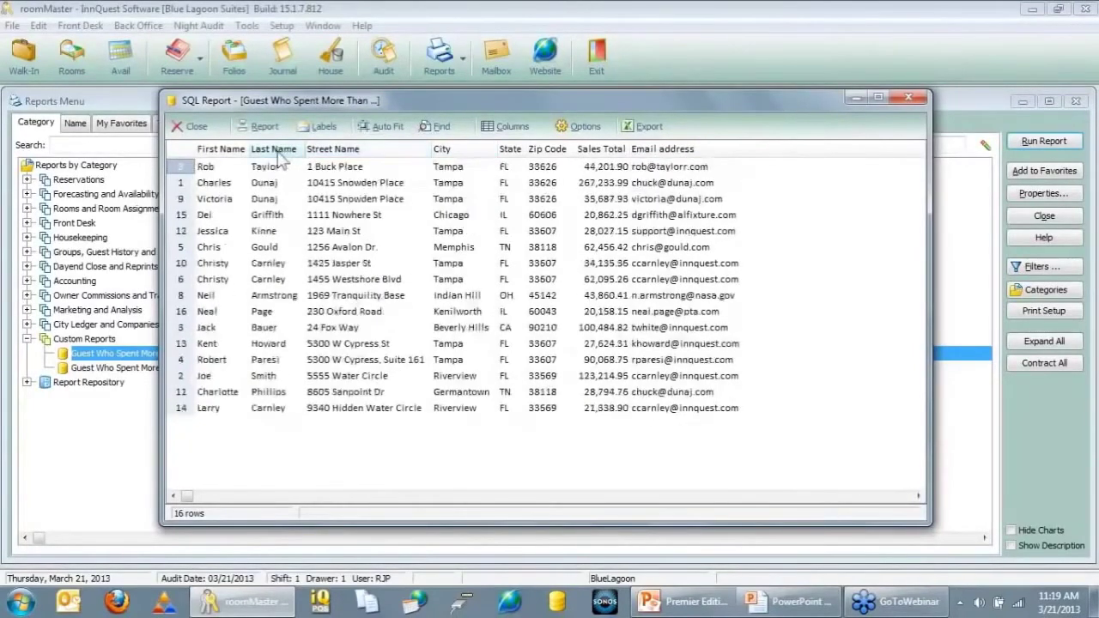
{"action": "left_click", "coordinate": [277, 151]}
{"action": "left_click", "coordinate": [360, 151]}
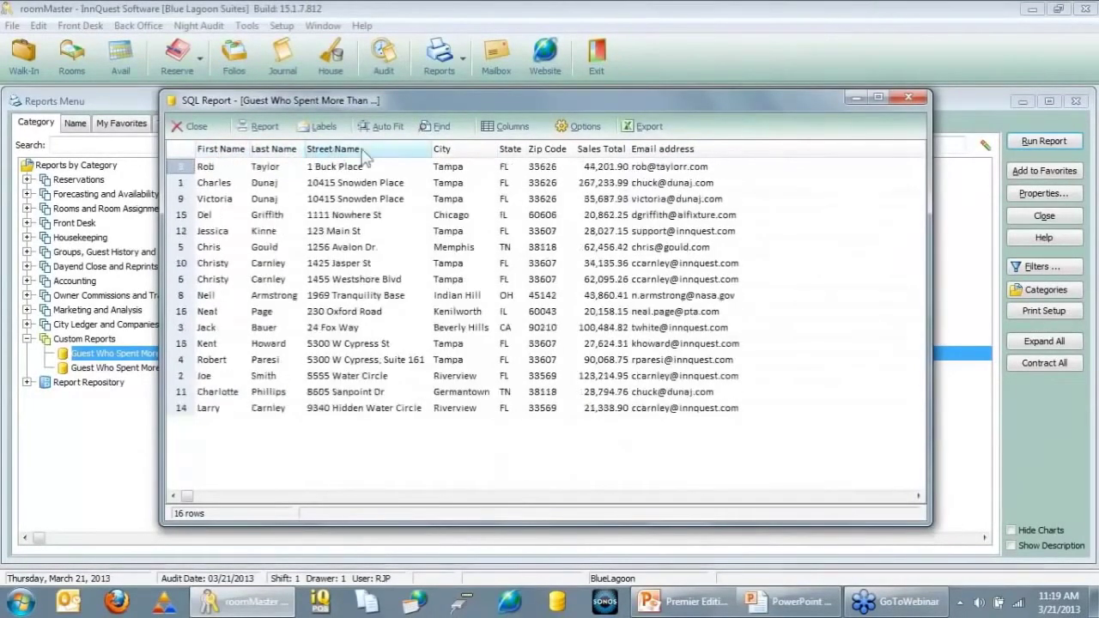
{"action": "left_click", "coordinate": [547, 151]}
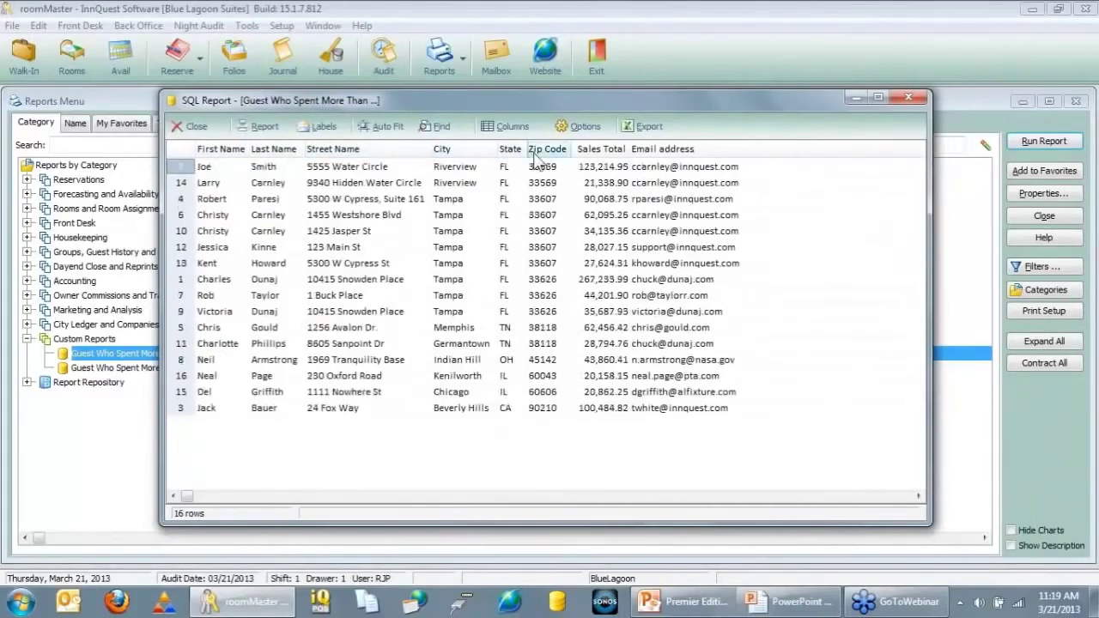
{"action": "left_click", "coordinate": [604, 152]}
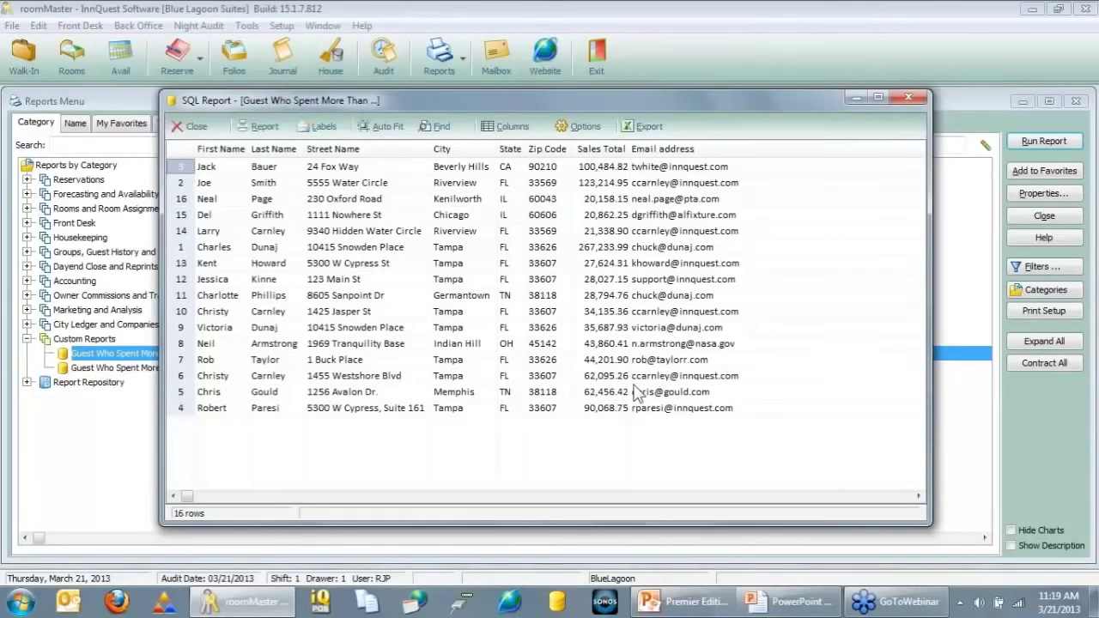
- Sort the guests by state, filter them to FL, and preview the filtered printable report without printing
{"action": "left_click", "coordinate": [511, 149]}
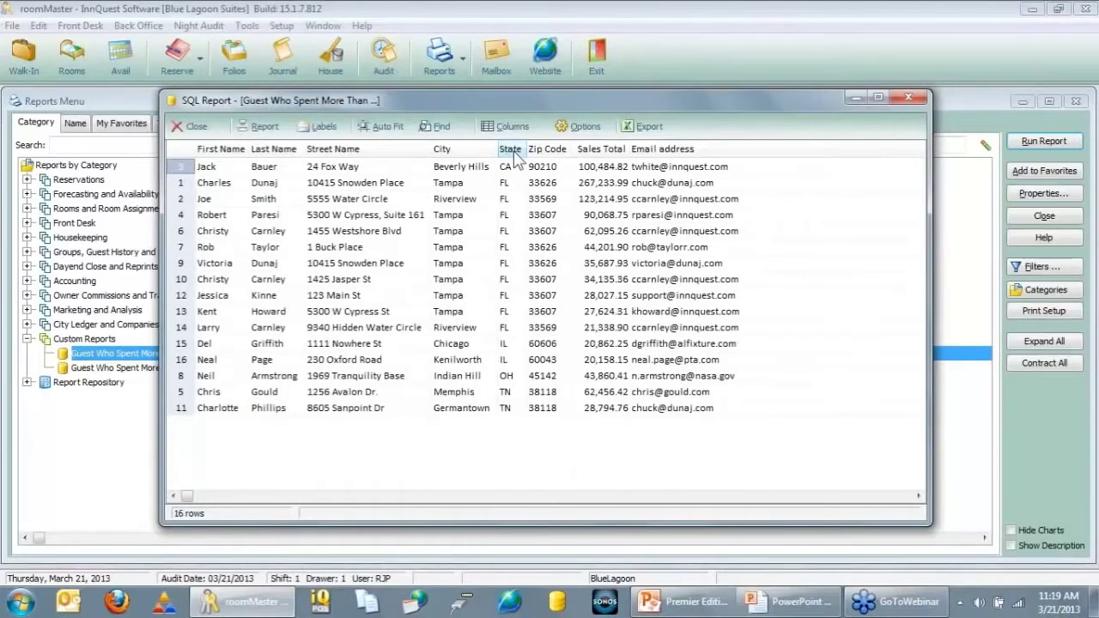
{"action": "left_click", "coordinate": [515, 152]}
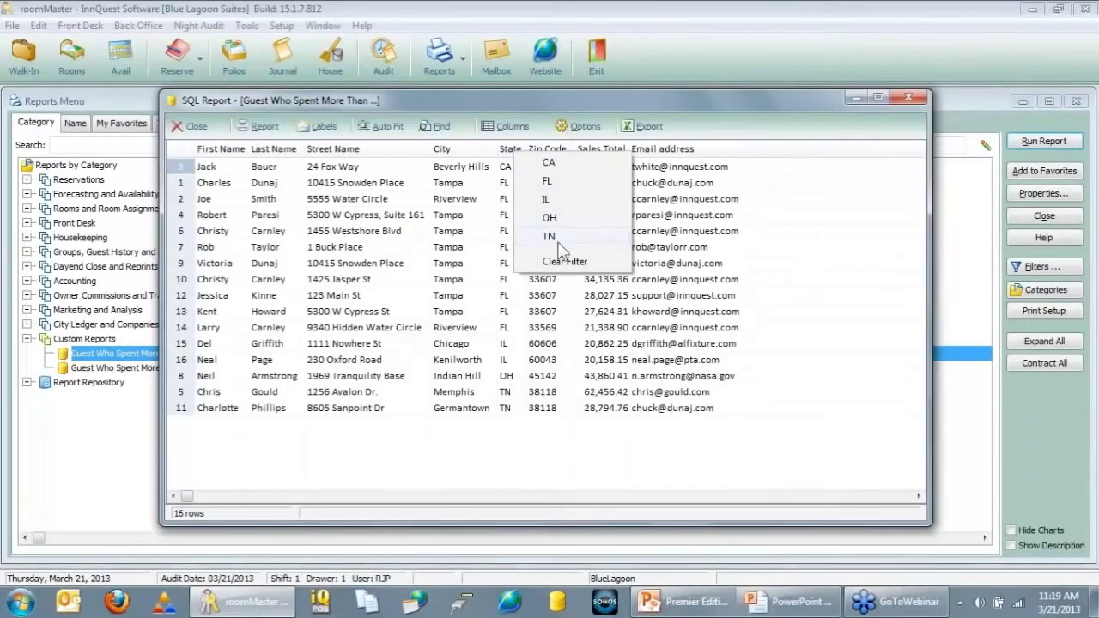
{"action": "left_click", "coordinate": [581, 182]}
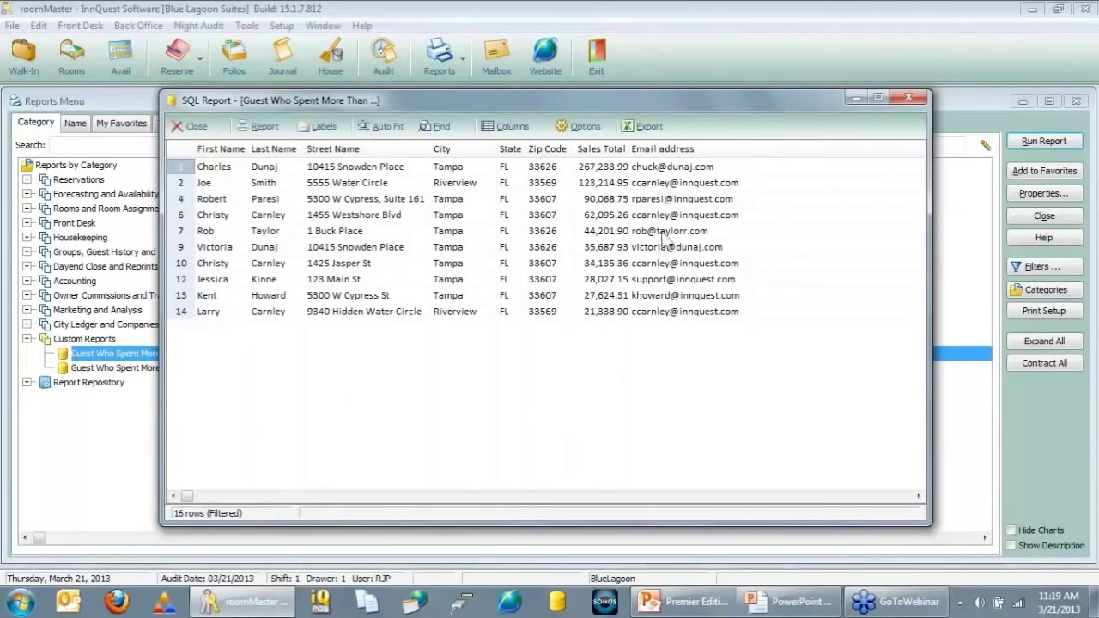
{"action": "left_click", "coordinate": [249, 126]}
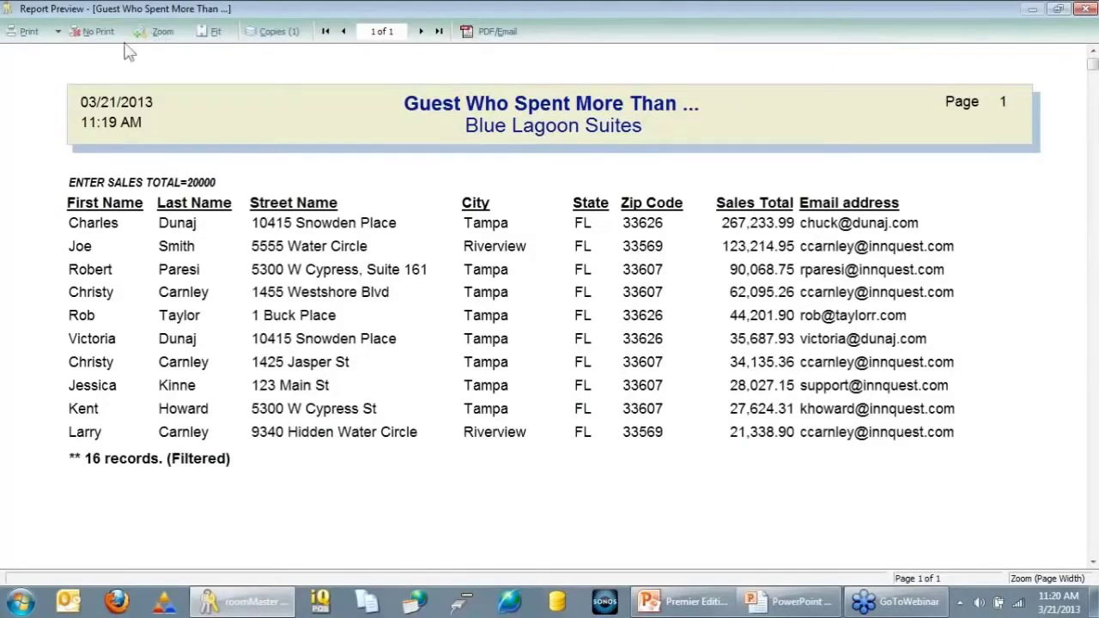
{"action": "left_click", "coordinate": [93, 32]}
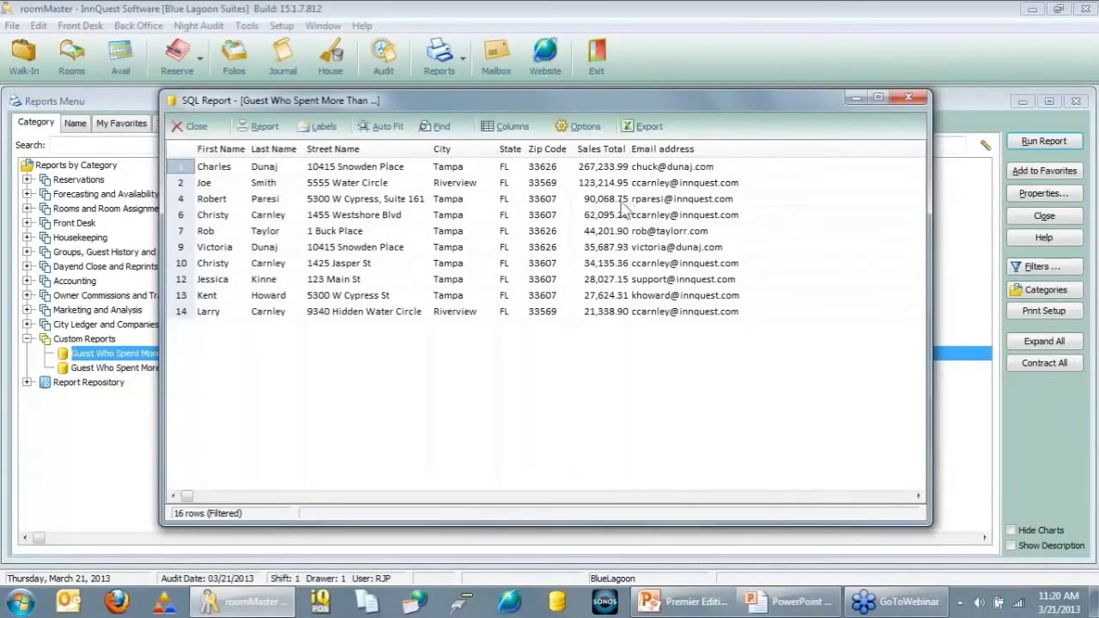
- Clear the state filter, sort by state again, and restore the results to their original row order
{"action": "right_click", "coordinate": [508, 153]}
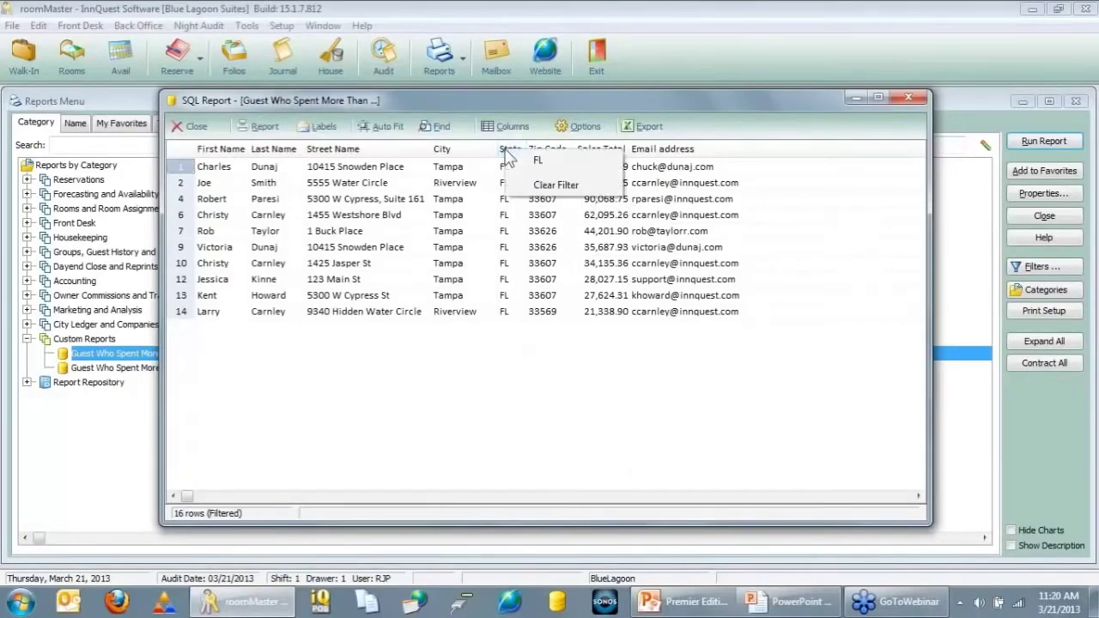
{"action": "left_click", "coordinate": [563, 187]}
{"action": "left_click", "coordinate": [654, 419]}
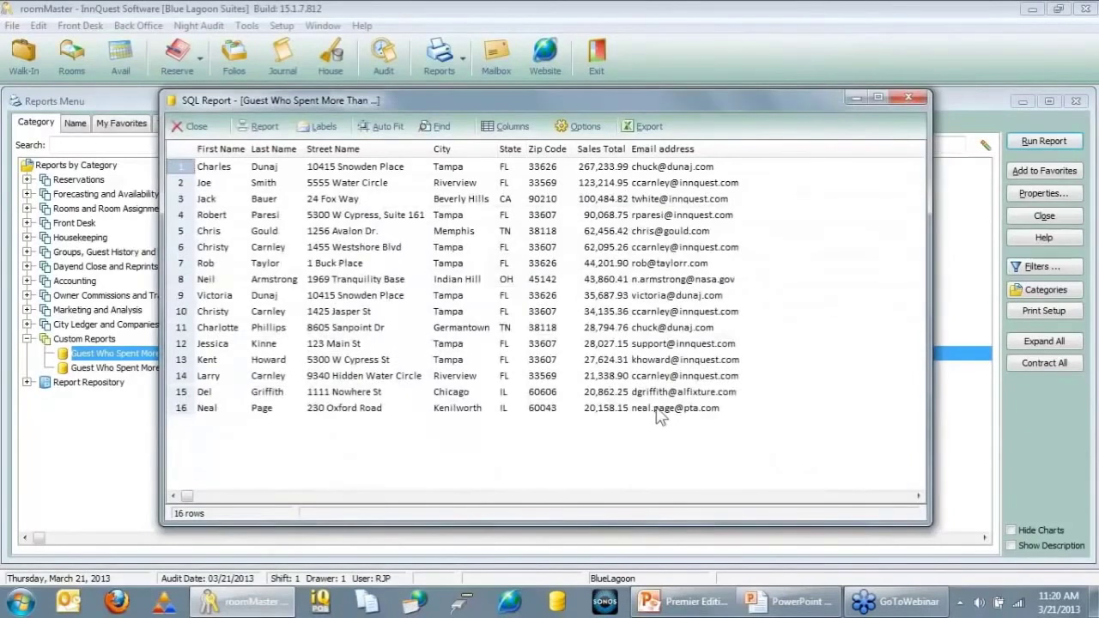
{"action": "left_click", "coordinate": [510, 149]}
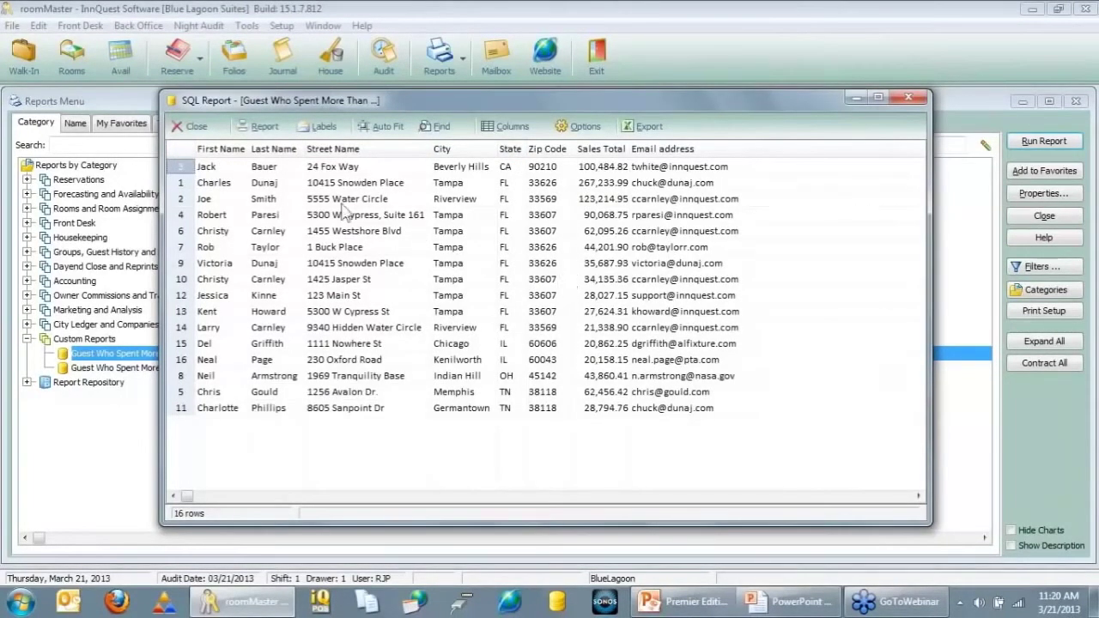
{"action": "left_click", "coordinate": [184, 157]}
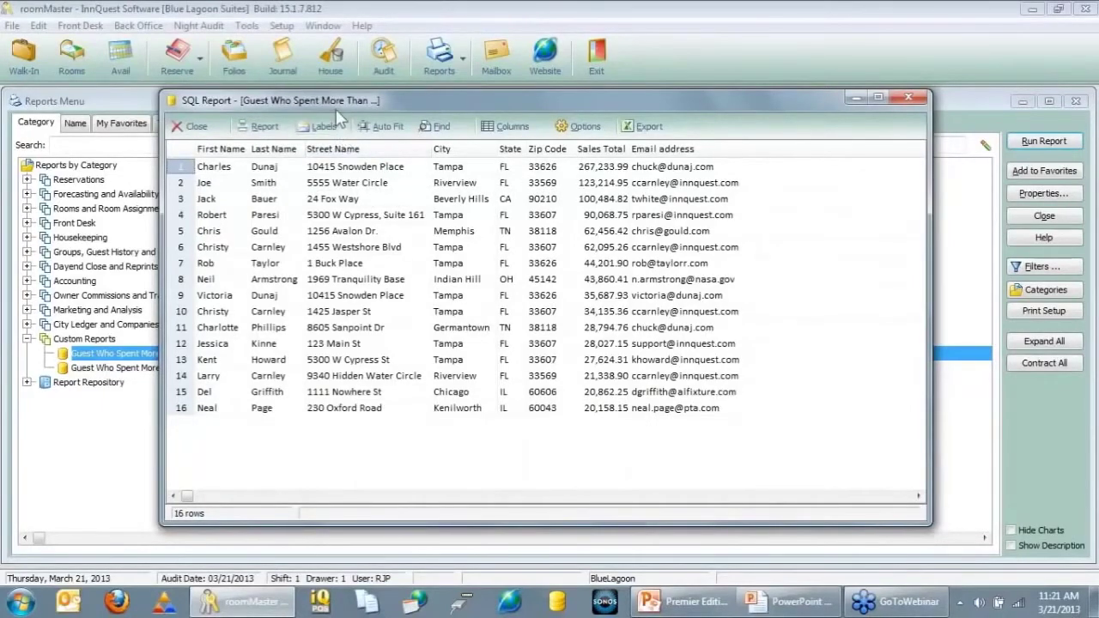
- Set up mailing labels for the results with label type Avery - 5160 (3 across x 10 down) and a maximum of 6 columns
{"action": "left_click_drag", "start_coordinate": [334, 105], "coordinate": [250, 107]}
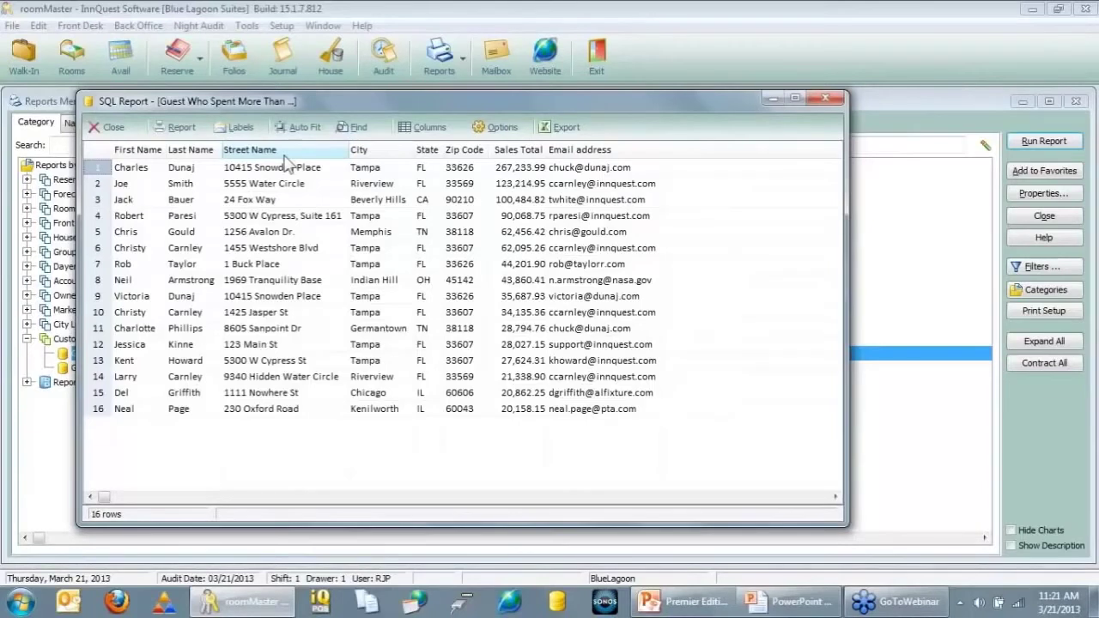
{"action": "left_click", "coordinate": [240, 127]}
{"action": "left_click_drag", "start_coordinate": [424, 175], "coordinate": [604, 214]}
{"action": "left_click", "coordinate": [808, 257]}
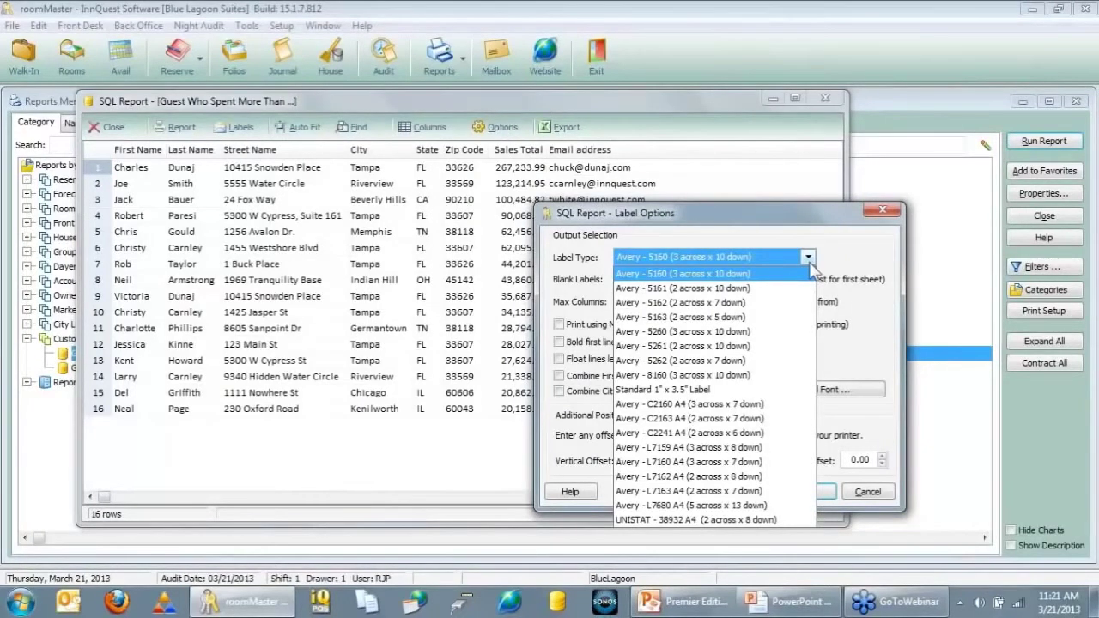
{"action": "left_click", "coordinate": [679, 273]}
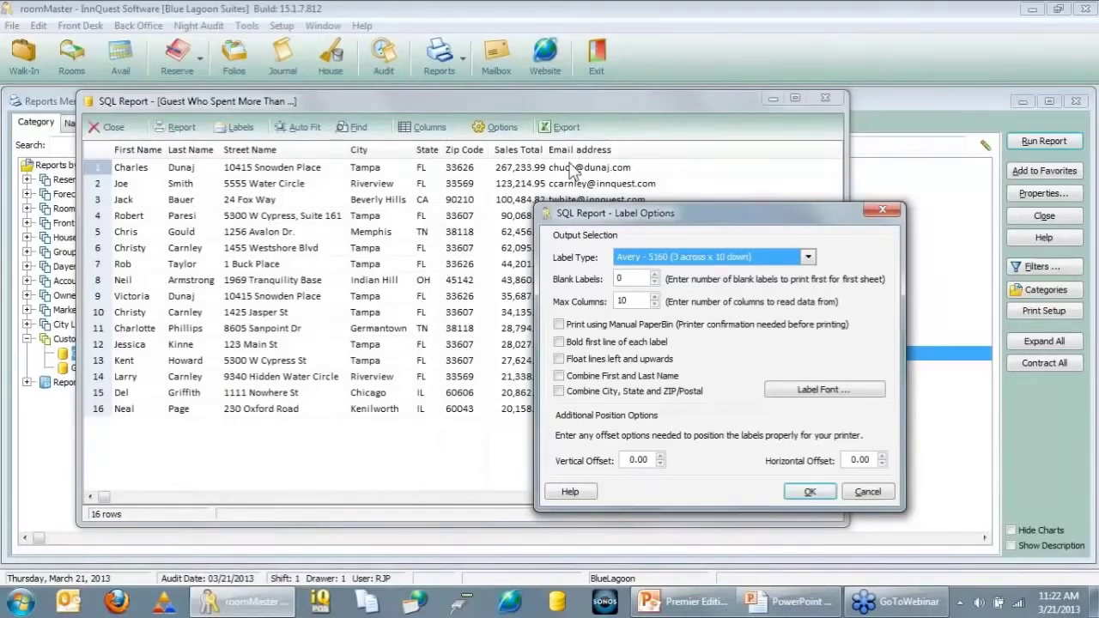
{"action": "double_click", "coordinate": [638, 299]}
{"action": "type", "text": "3"}
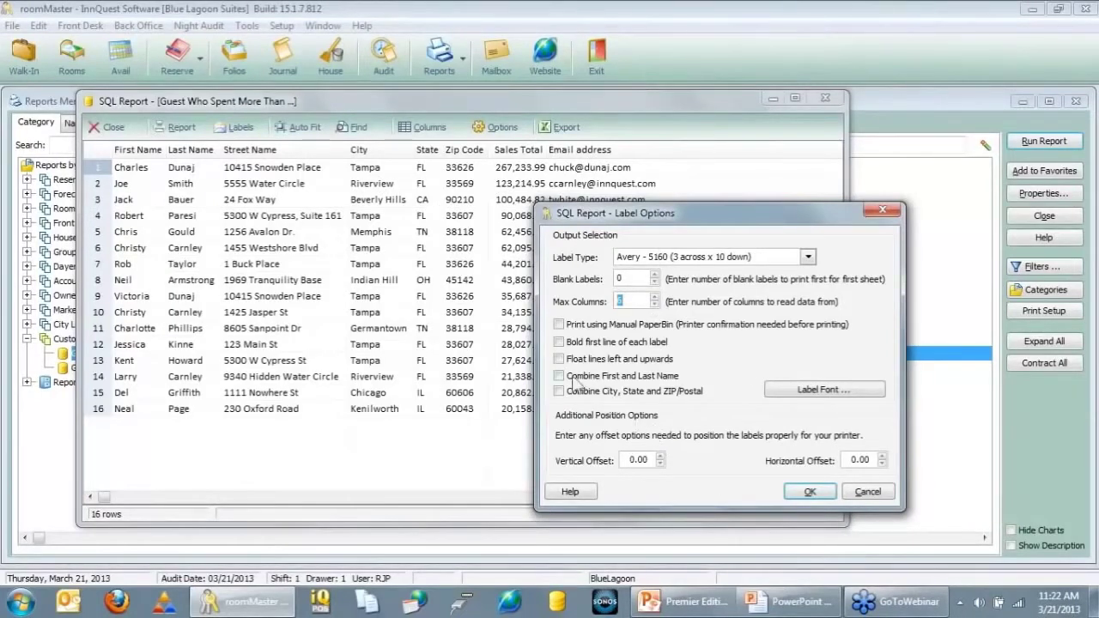
- Combine first and last name plus city, state and ZIP/Postal on the labels, and preview them without printing
{"action": "left_click", "coordinate": [611, 378]}
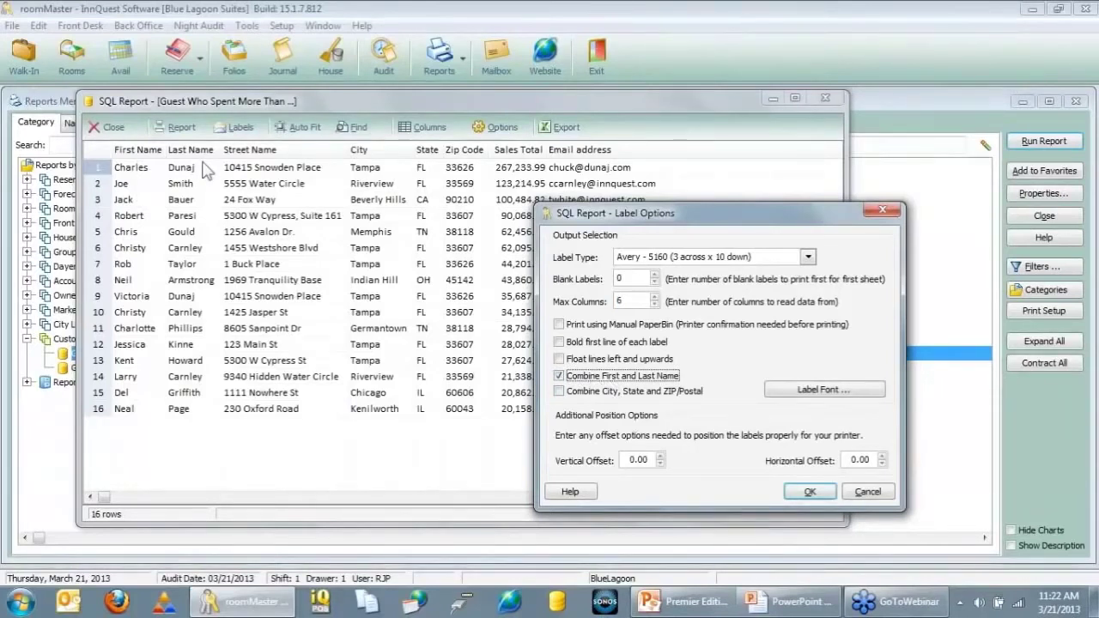
{"action": "left_click", "coordinate": [573, 391]}
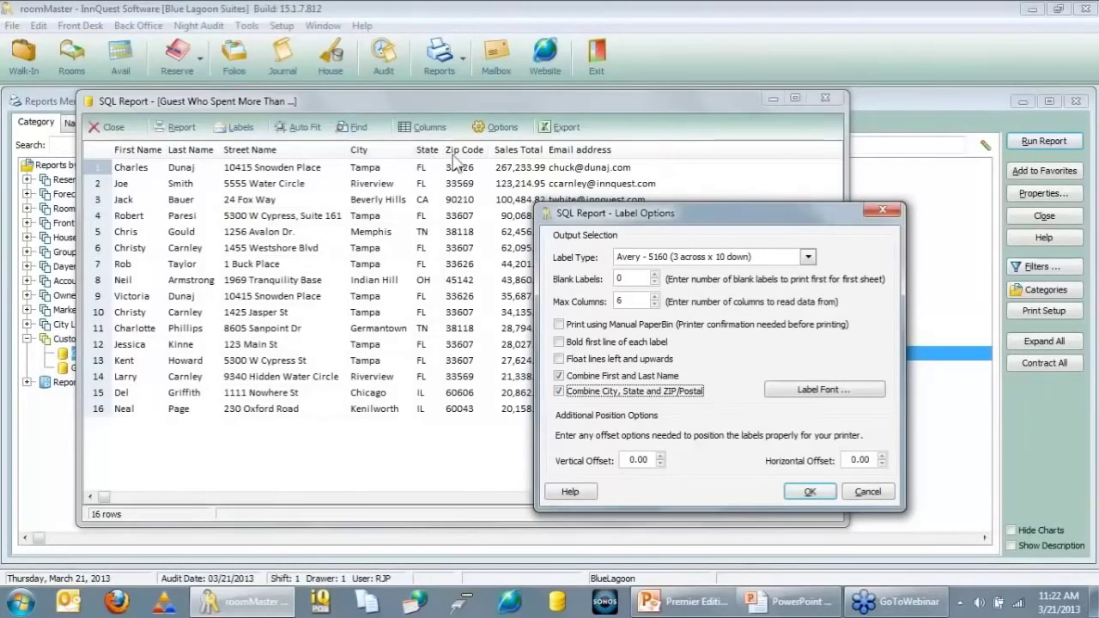
{"action": "left_click_drag", "start_coordinate": [568, 216], "coordinate": [419, 163]}
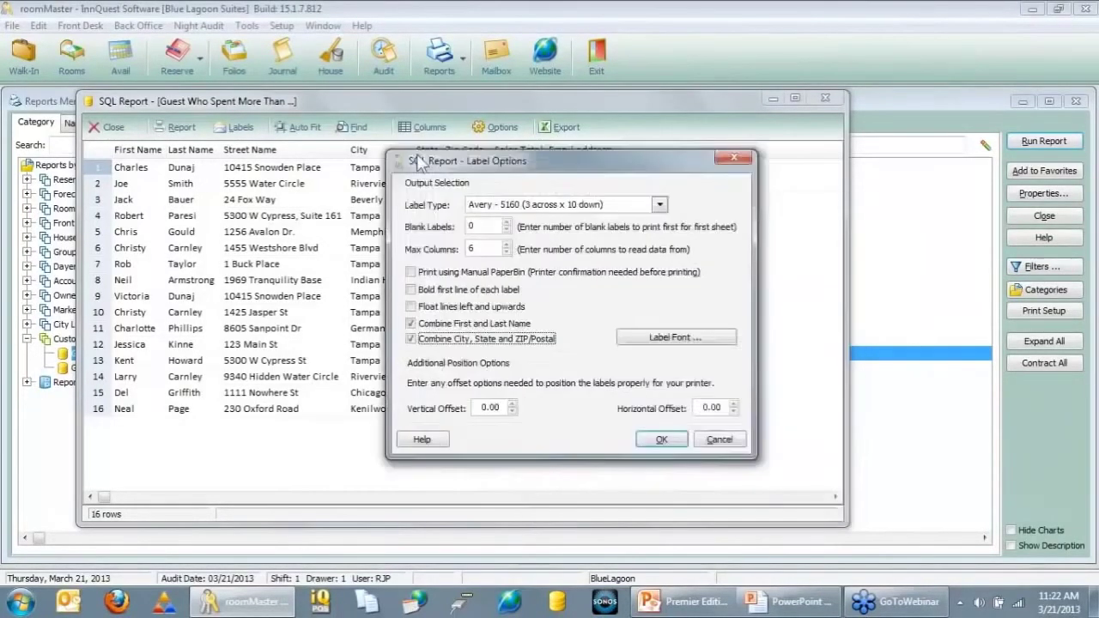
{"action": "left_click", "coordinate": [661, 439]}
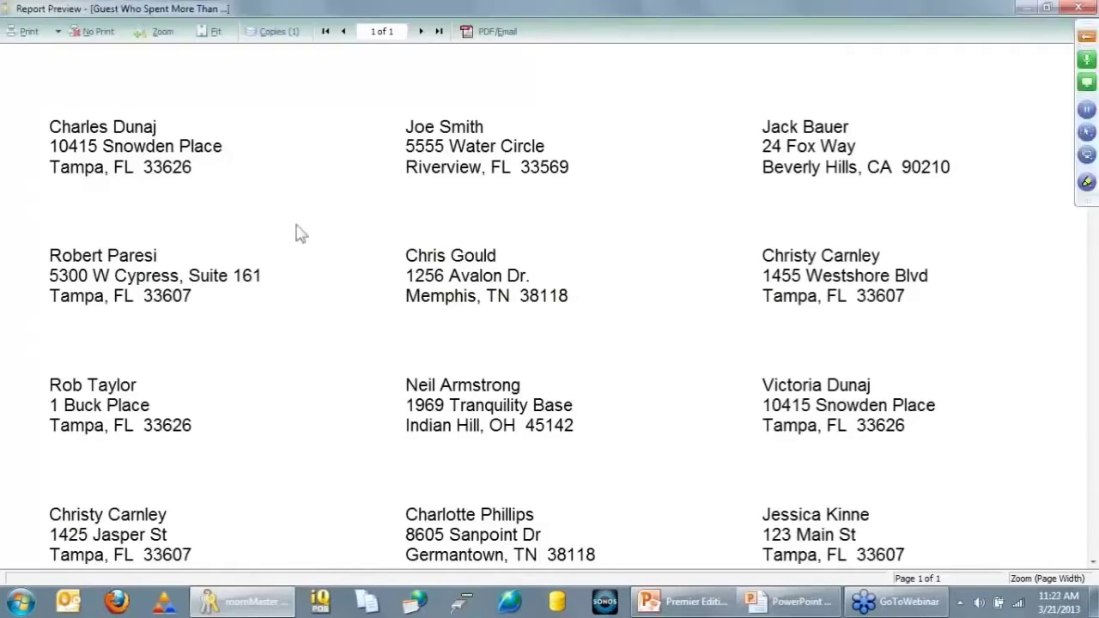
{"action": "key", "text": "Escape"}
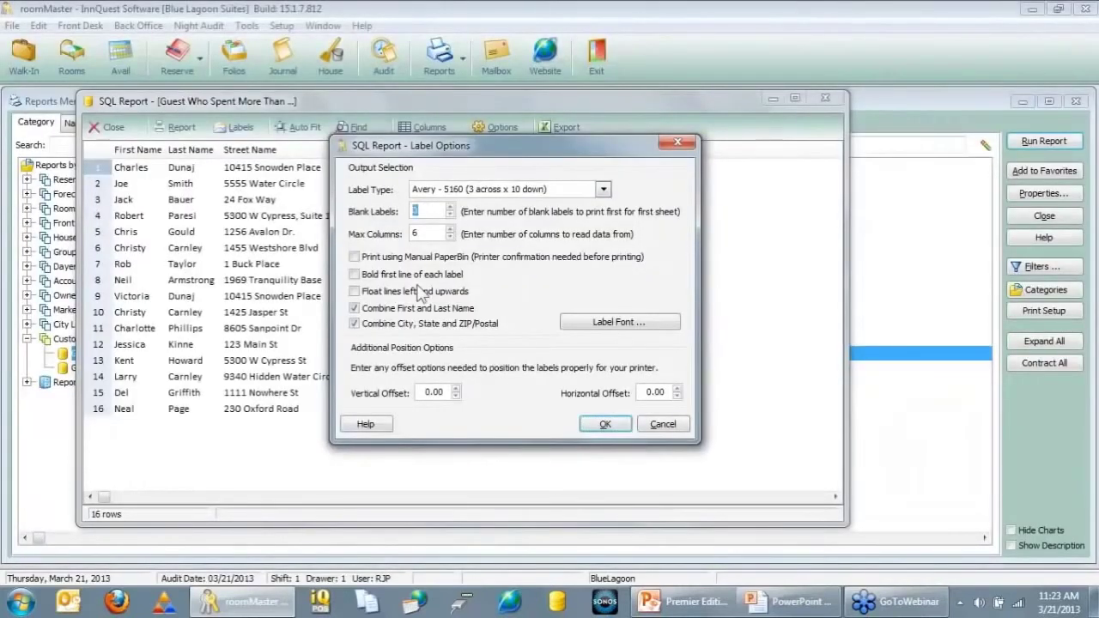
- Preview the labels with 16 blank labels at the start of the first sheet, and leave the label options without printing
{"action": "type", "text": "16"}
{"action": "left_click", "coordinate": [606, 425]}
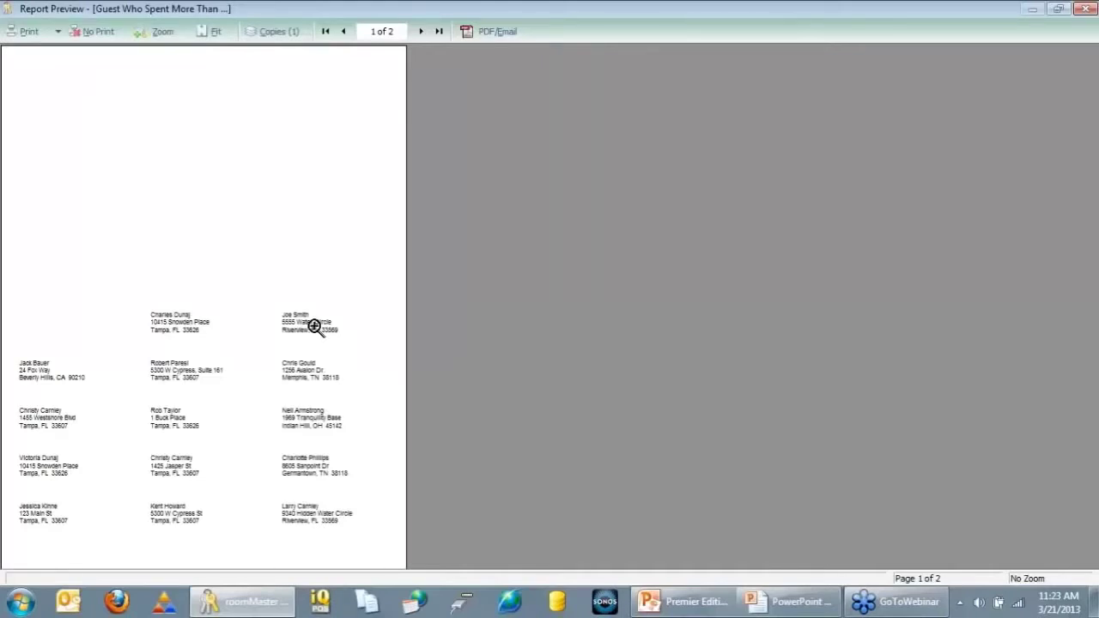
{"action": "key", "text": "Escape"}
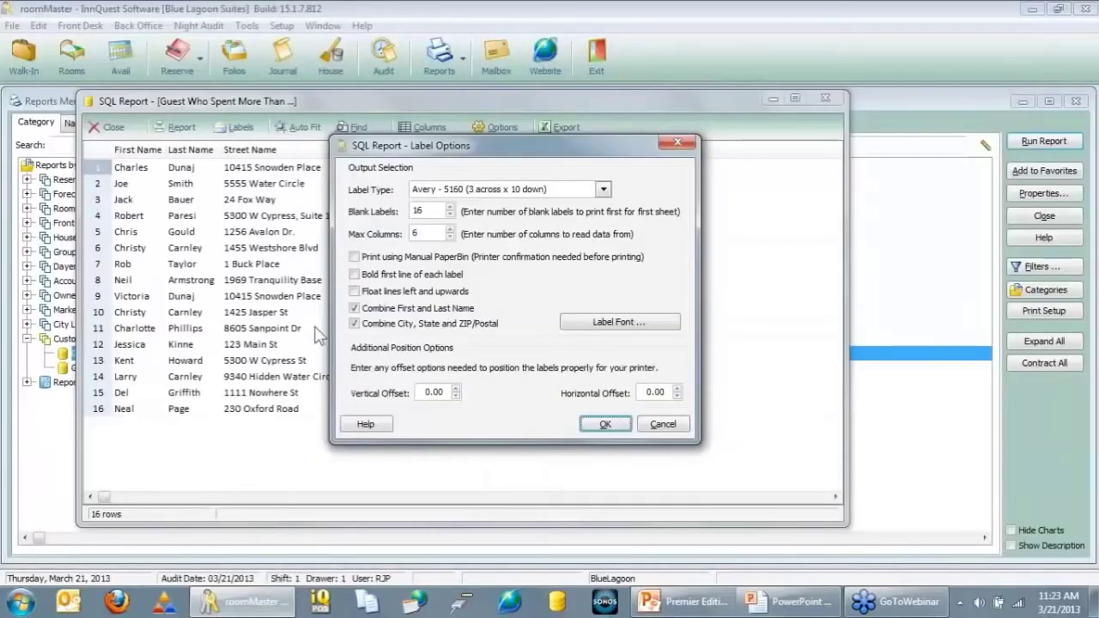
{"action": "left_click", "coordinate": [664, 424]}
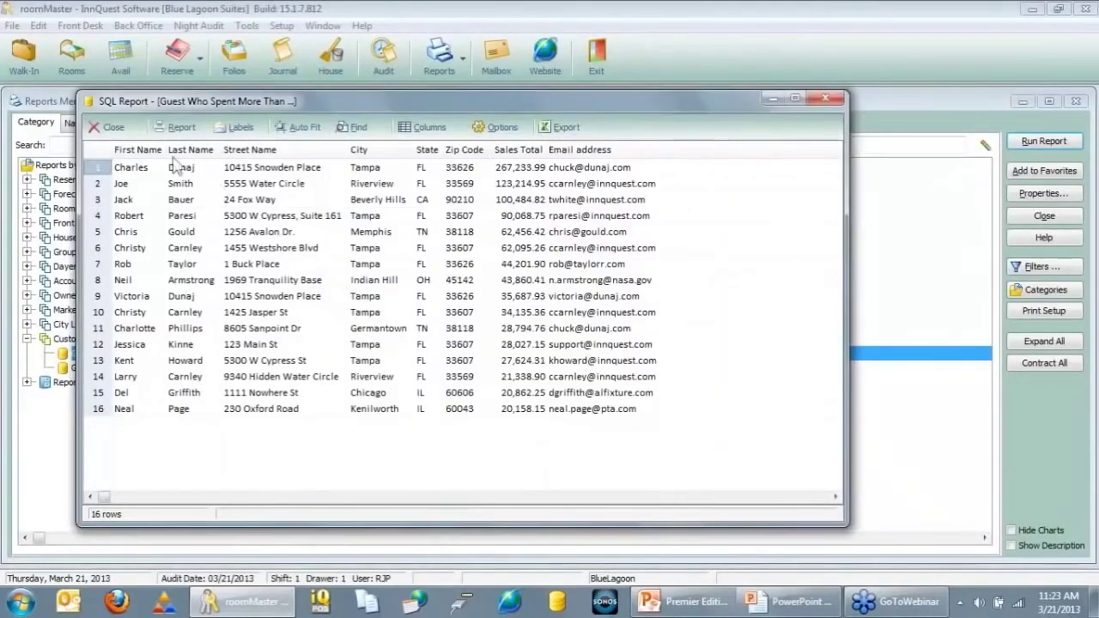
- Close the current results and run the custom report "Guest Who Spent More Than (Graph)" with a sales total of 20000
{"action": "left_click", "coordinate": [114, 128]}
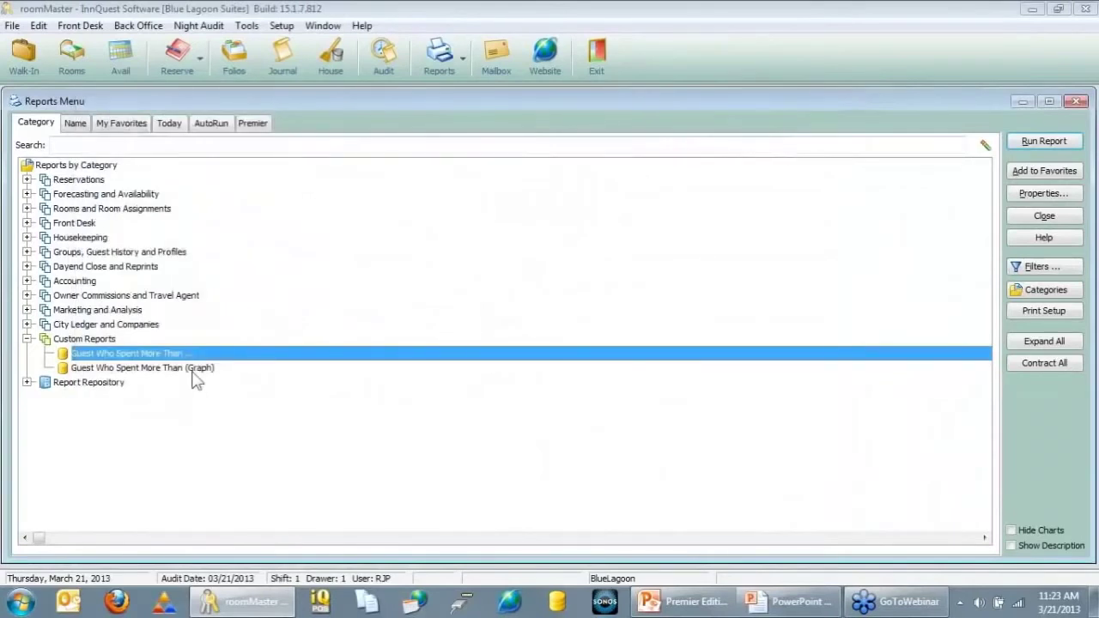
{"action": "double_click", "coordinate": [196, 369]}
{"action": "type", "text": "20000"}
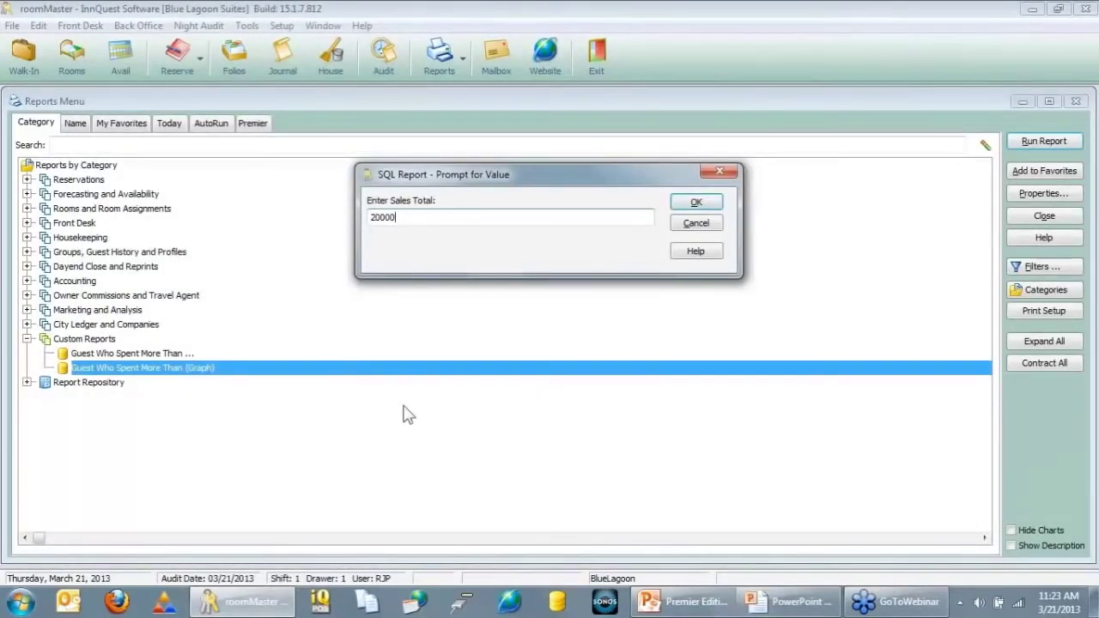
{"action": "left_click", "coordinate": [695, 203]}
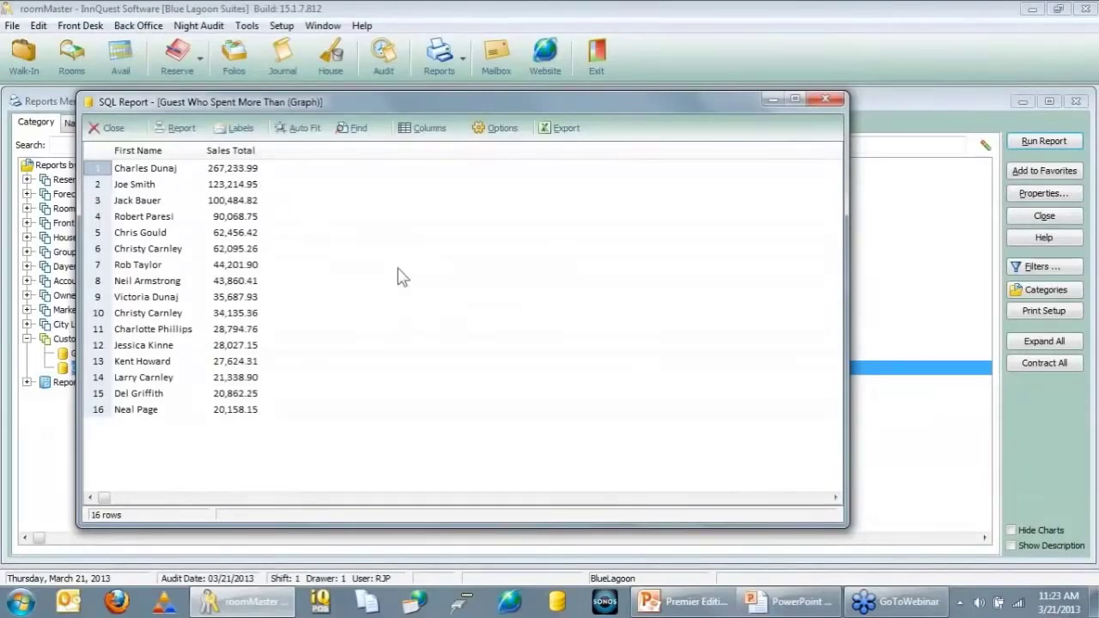
- Export the graph report results as a chart and reposition the chart window so it is fully visible
{"action": "left_click", "coordinate": [584, 142]}
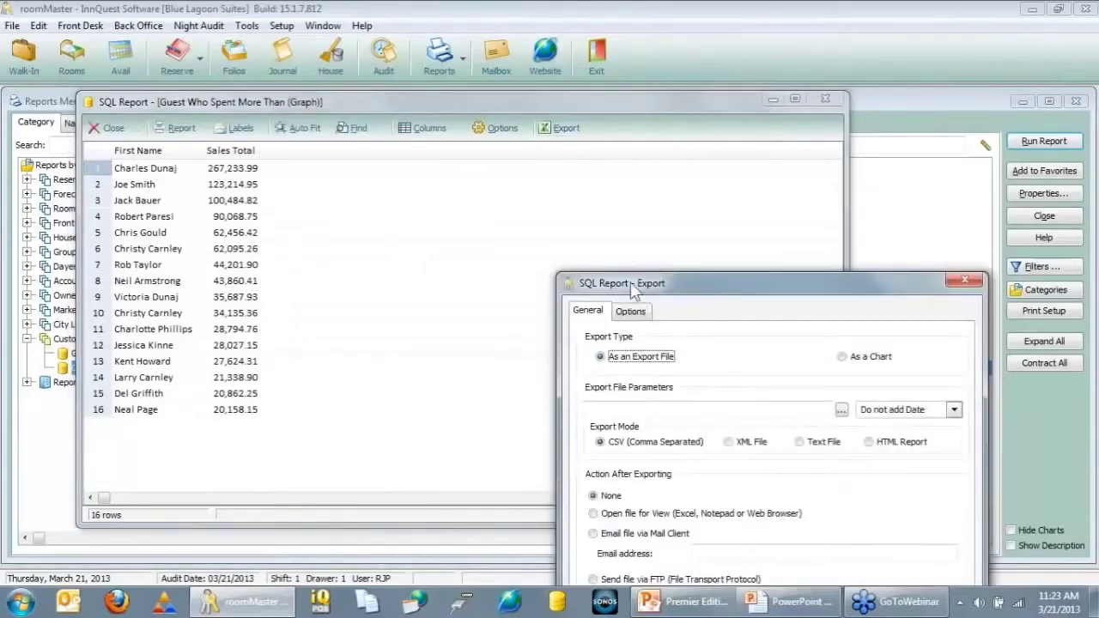
{"action": "left_click_drag", "start_coordinate": [630, 282], "coordinate": [341, 104]}
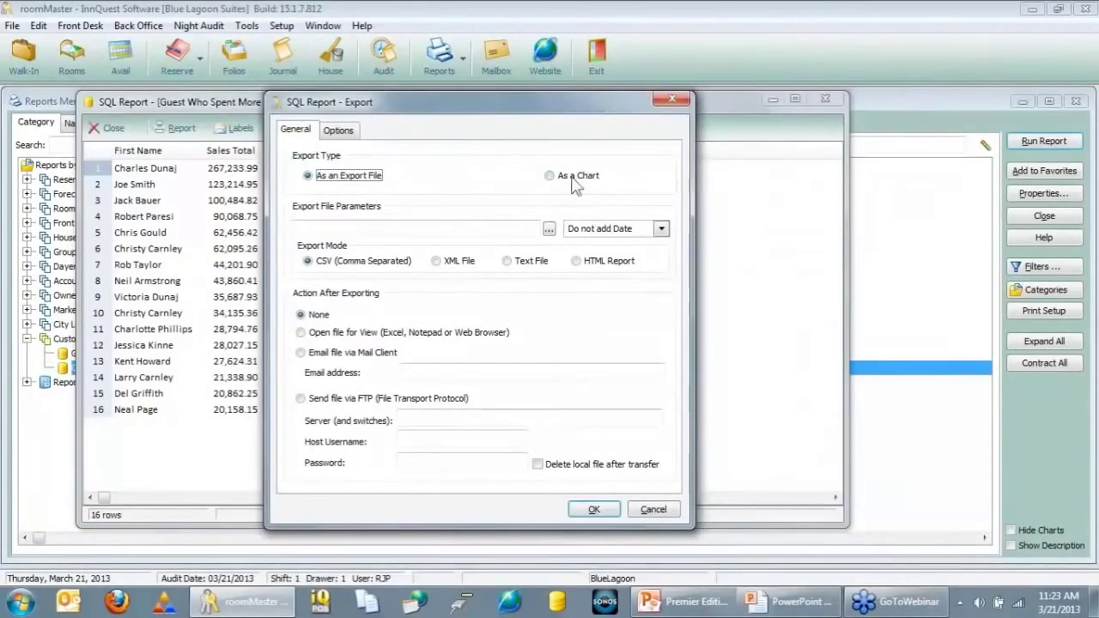
{"action": "left_click", "coordinate": [567, 176]}
{"action": "left_click", "coordinate": [591, 512]}
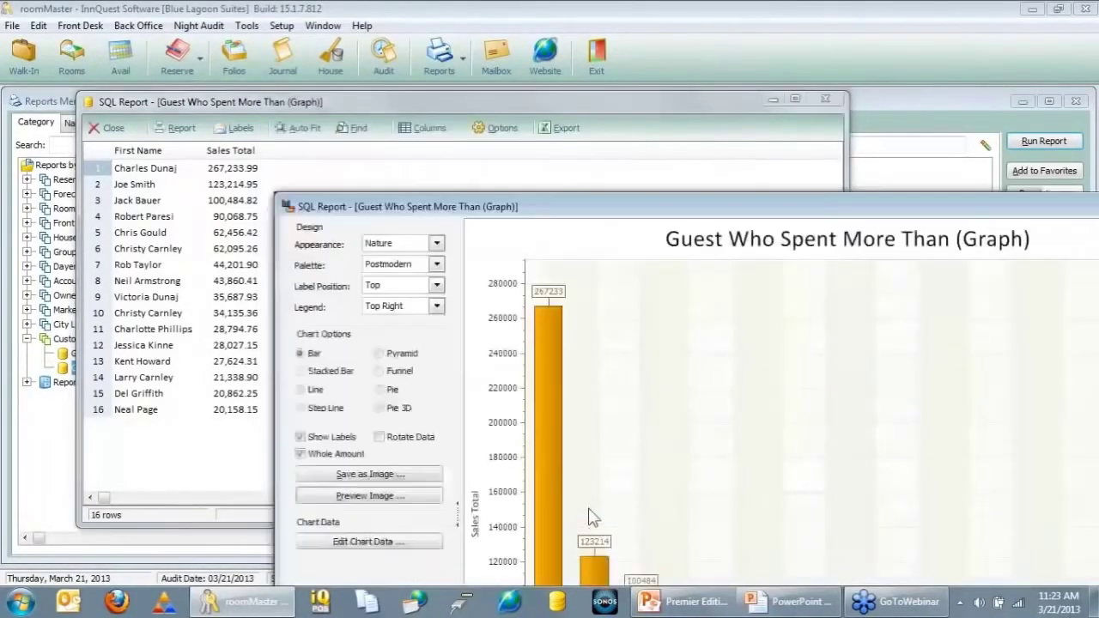
{"action": "left_click_drag", "start_coordinate": [516, 211], "coordinate": [293, 57]}
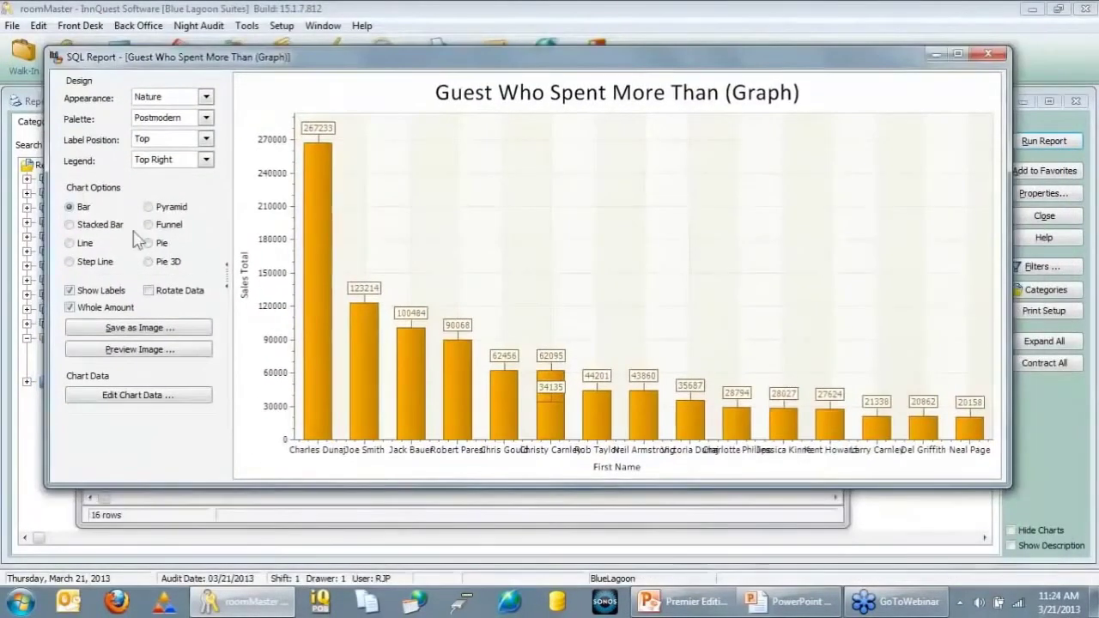
- Change the chart to a pie with the label format {M}, view it with the design options hidden, and close it
{"action": "left_click", "coordinate": [147, 243]}
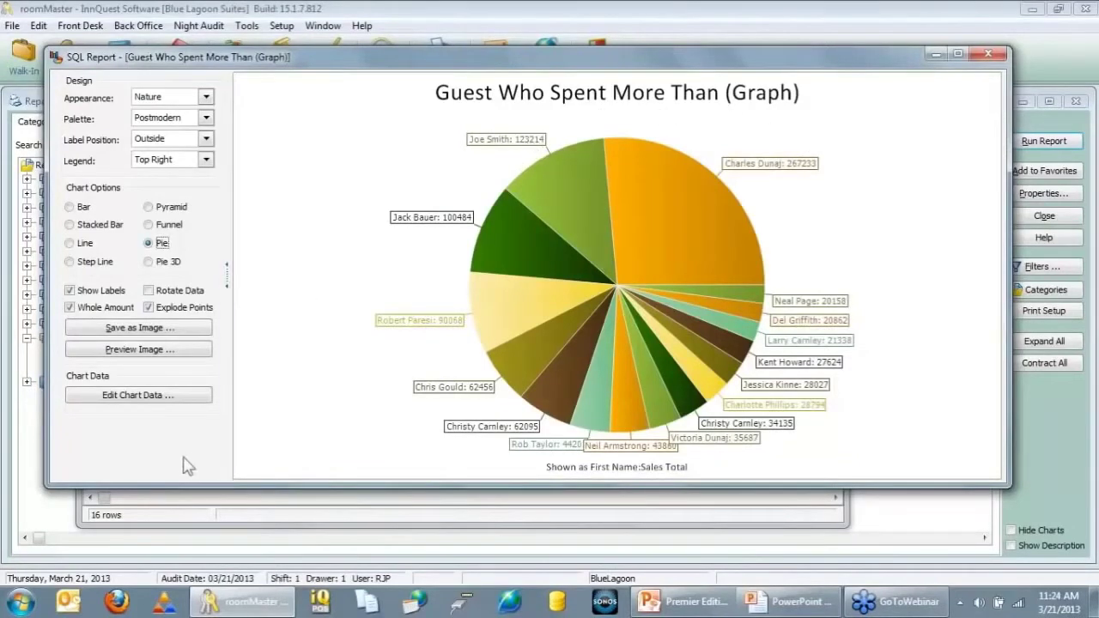
{"action": "left_click", "coordinate": [171, 400]}
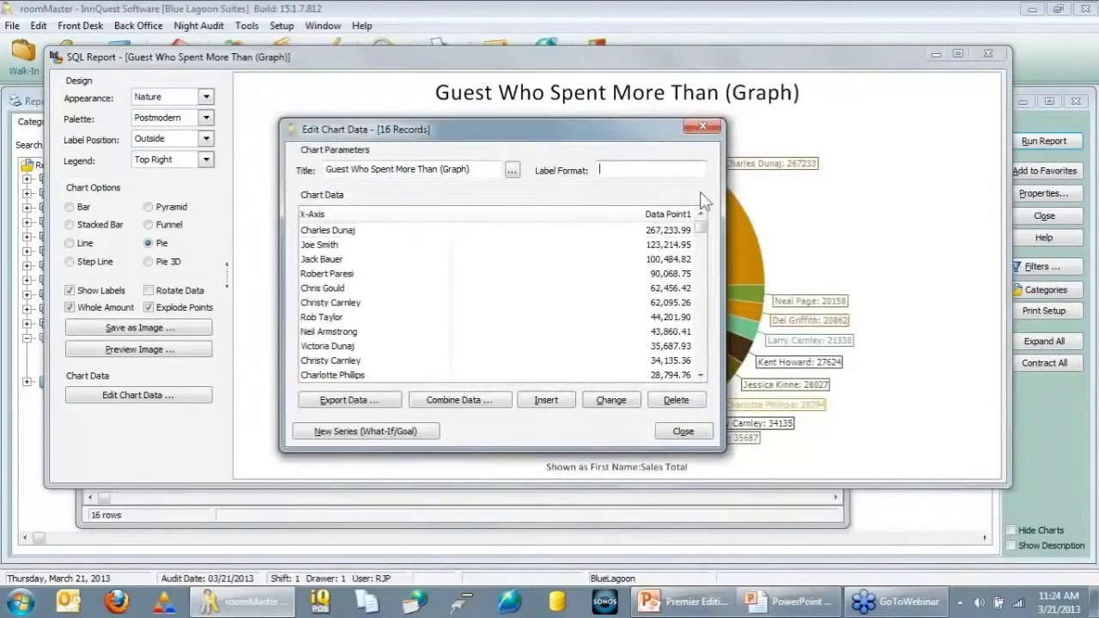
{"action": "type", "text": "{M}"}
{"action": "left_click", "coordinate": [679, 435]}
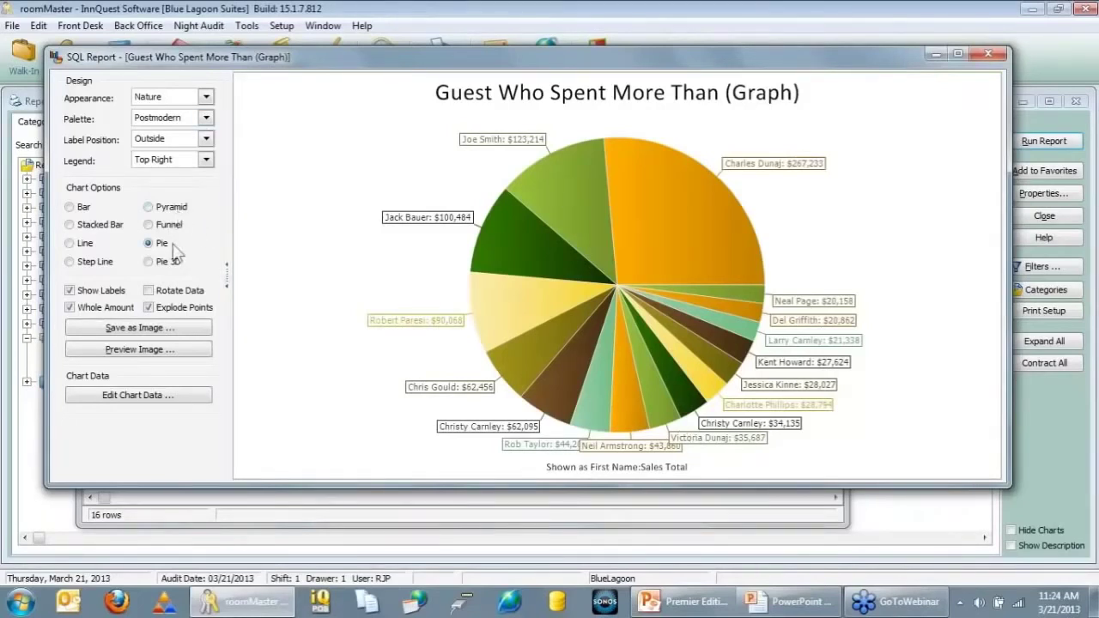
{"action": "left_click", "coordinate": [228, 286]}
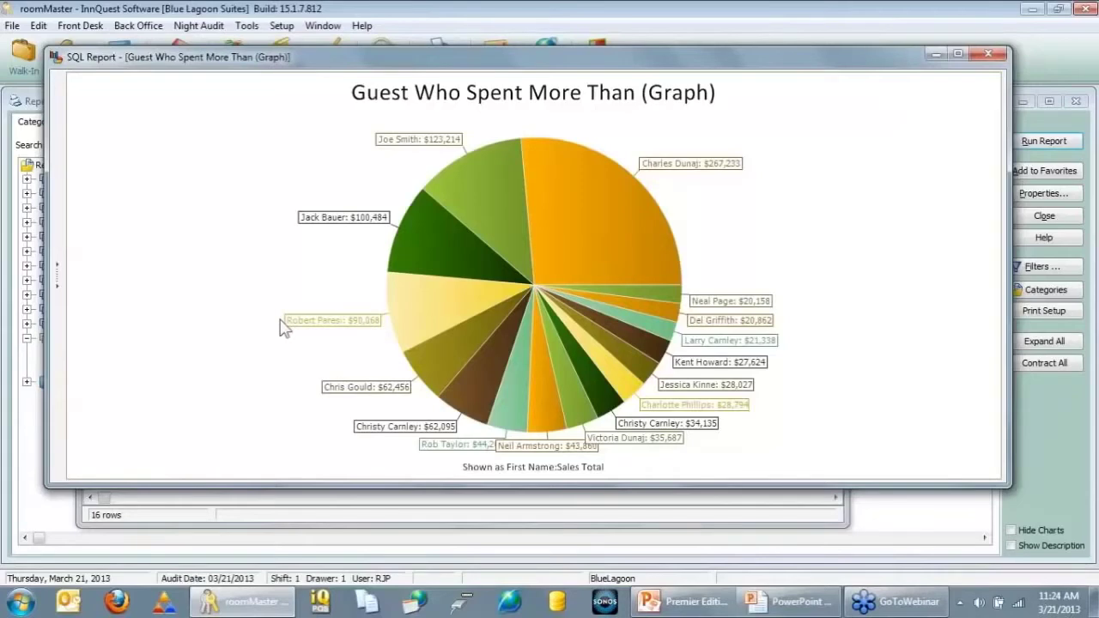
{"action": "key", "text": "Escape"}
- Review the export file settings with the exported file set to open for view, and cancel without exporting
{"action": "left_click", "coordinate": [577, 135]}
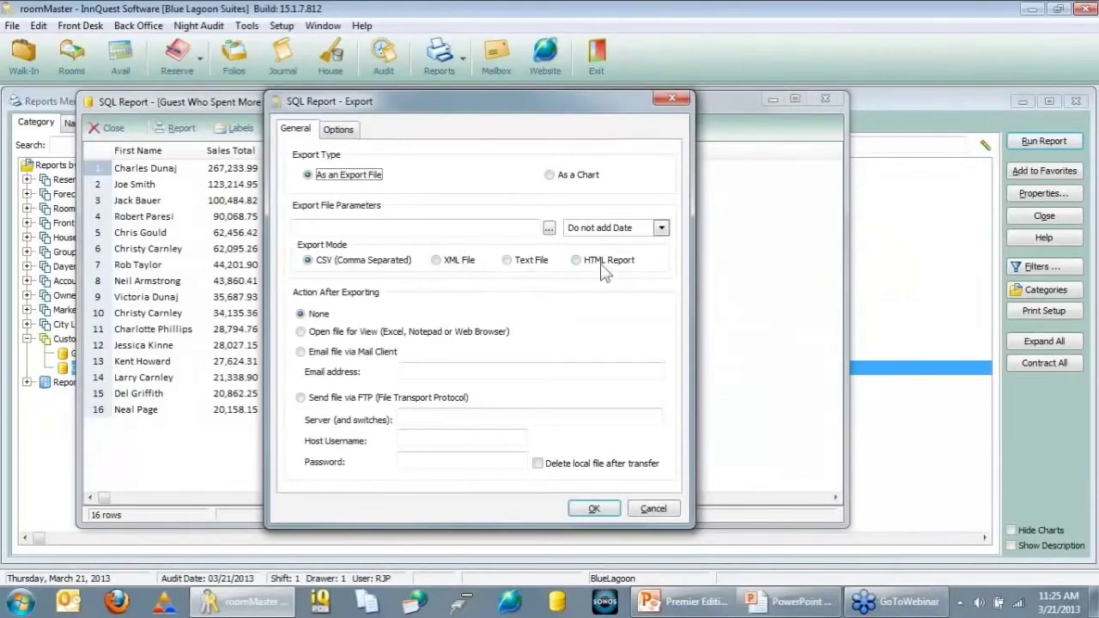
{"action": "left_click", "coordinate": [406, 331]}
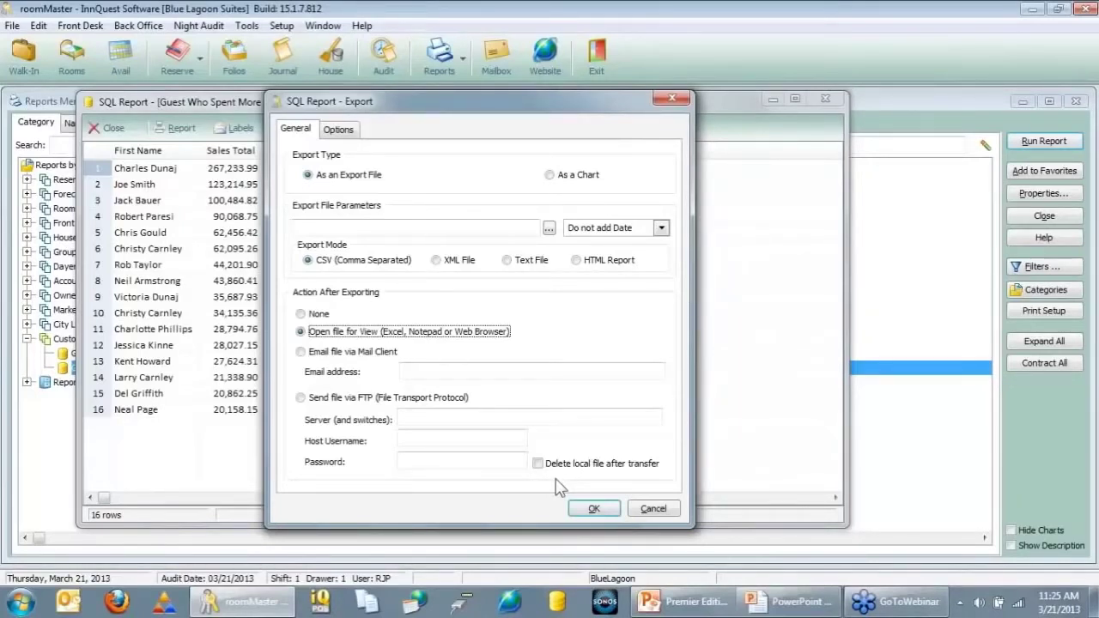
{"action": "key", "text": "Escape"}
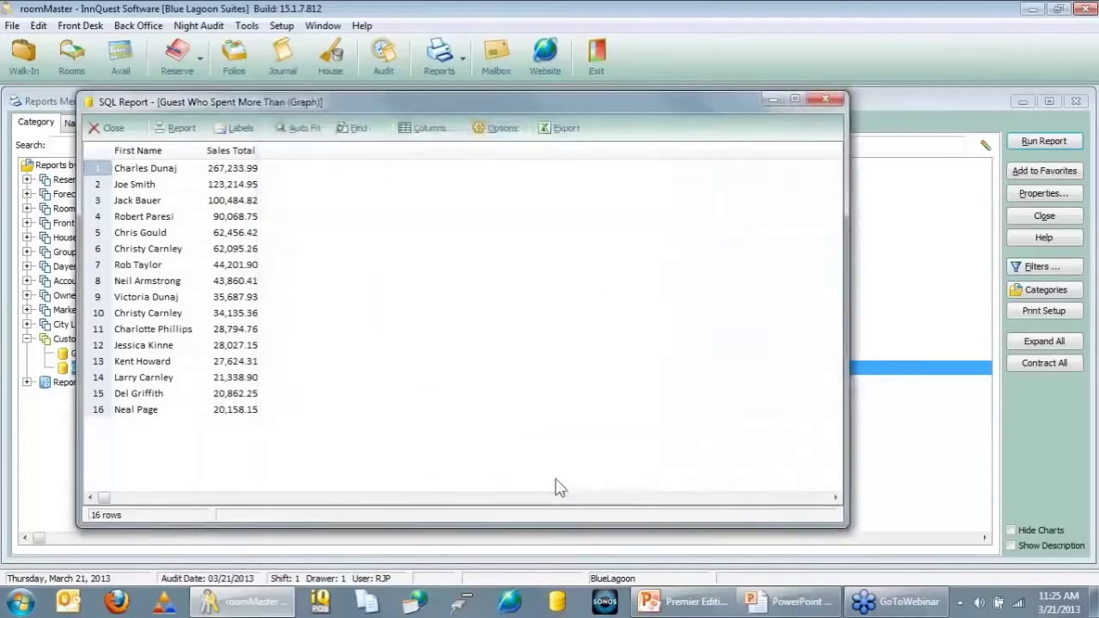
- Close the graph report results and the Reports Menu, and open the Interactive SQL Report window, moved clear of the screen edge
{"action": "key", "text": "Escape"}
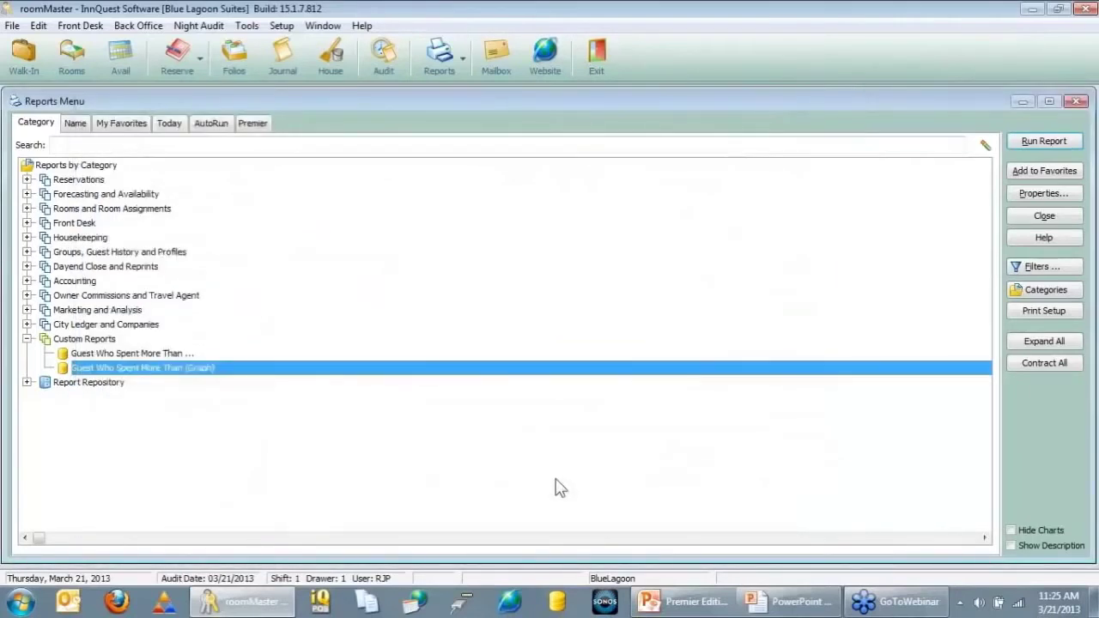
{"action": "key", "text": "Escape"}
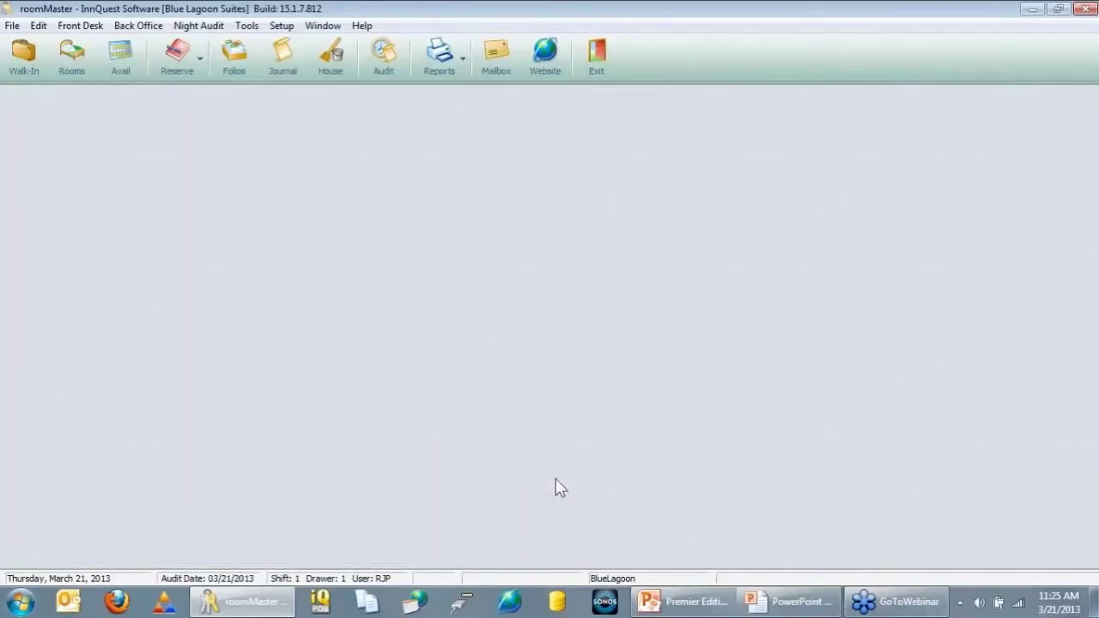
{"action": "left_click", "coordinate": [246, 26]}
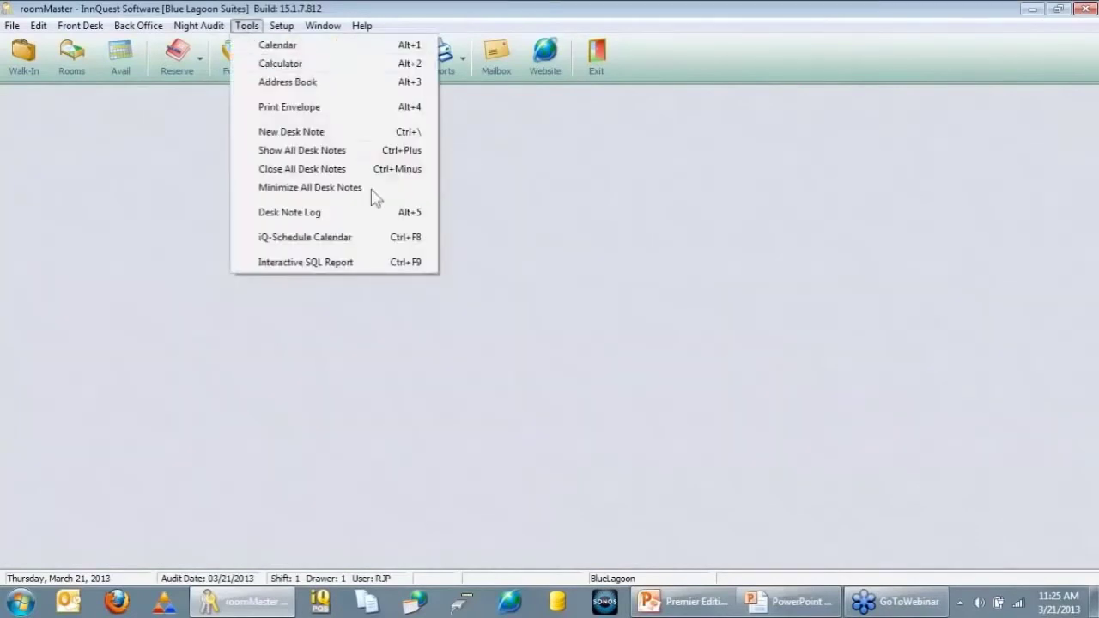
{"action": "left_click", "coordinate": [393, 266]}
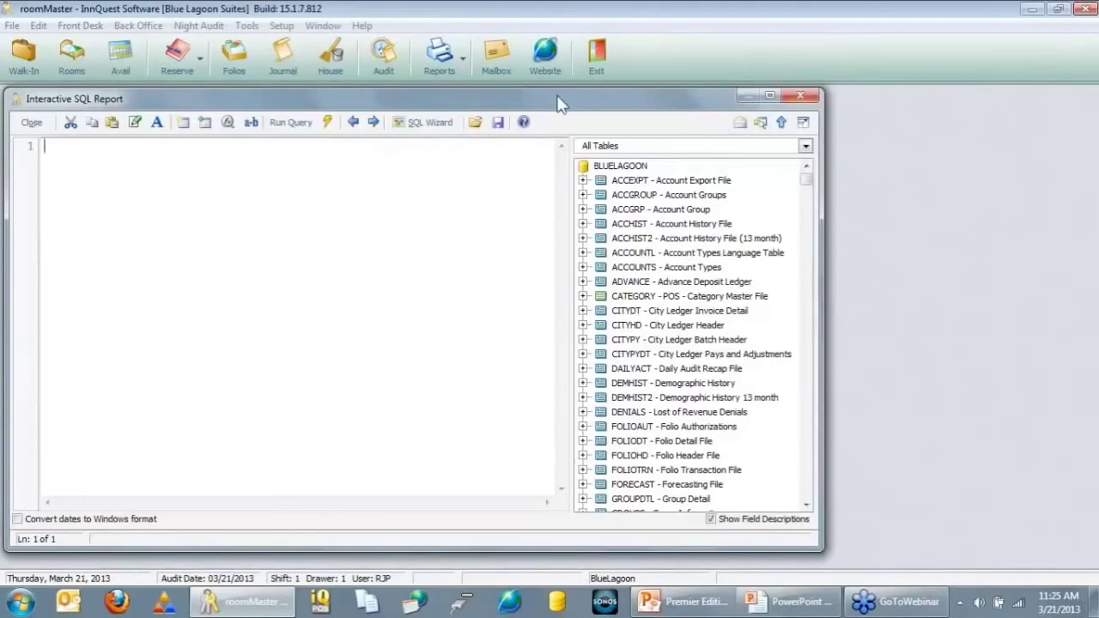
{"action": "left_click_drag", "start_coordinate": [558, 103], "coordinate": [625, 109]}
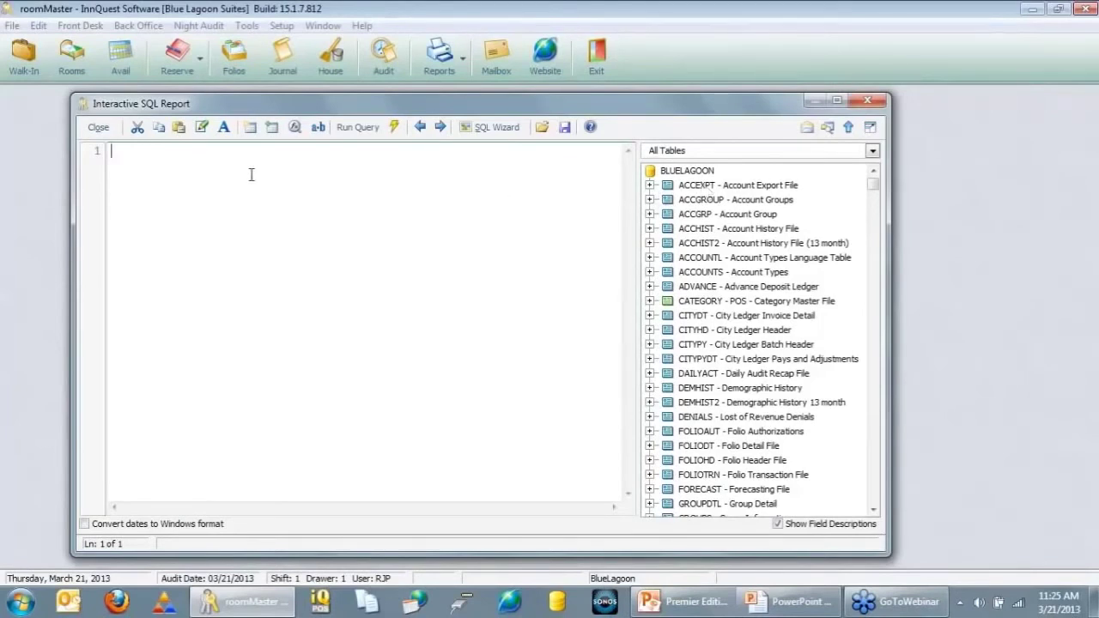
- Write the query "select firstname,lastname from reserve" with a second line "order by lastname,firstname"
{"action": "type", "text": "select firstname,last"}
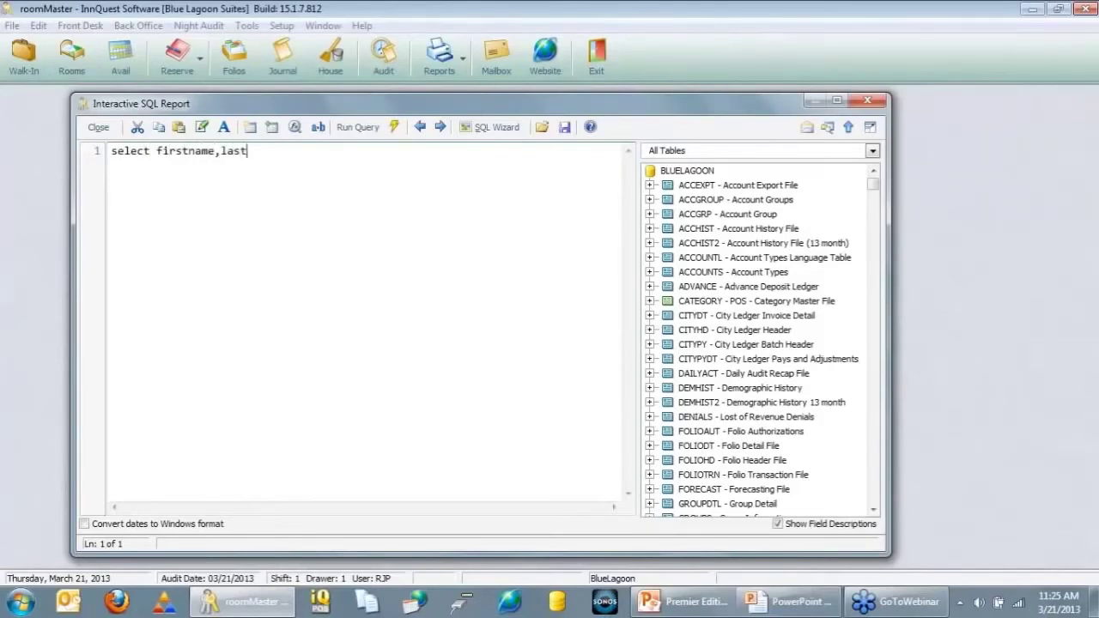
{"action": "type", "text": "name from reserve"}
{"action": "key", "text": "BackSpace"}
{"action": "key", "text": "BackSpace"}
{"action": "key", "text": "BackSpace"}
{"action": "type", "text": "erve"}
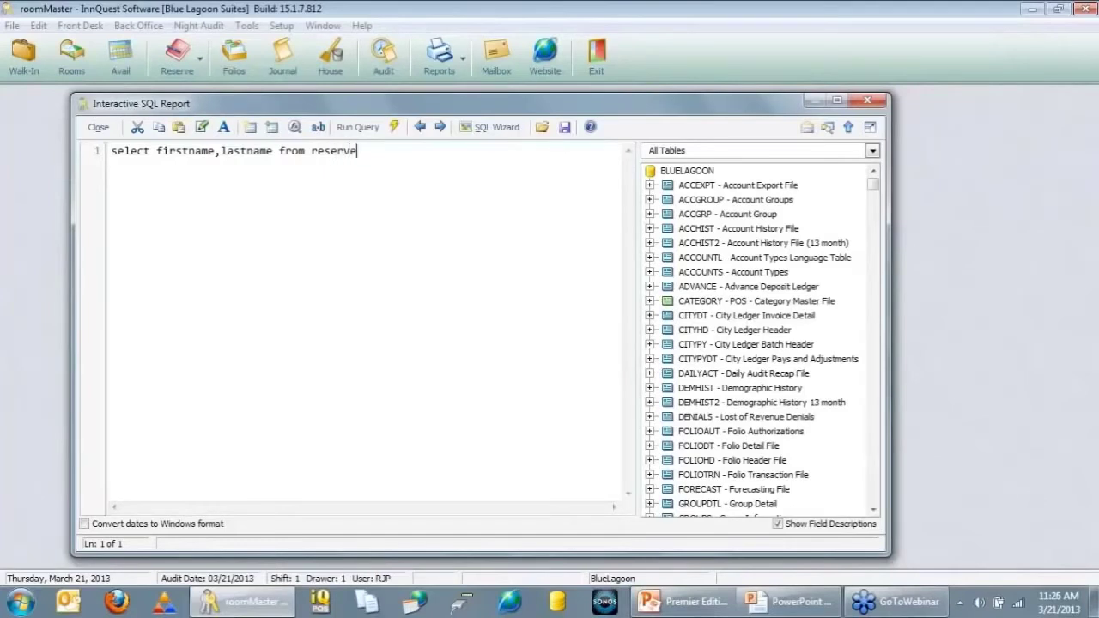
{"action": "key", "text": "Return"}
{"action": "type", "text": "order by lastnam"}
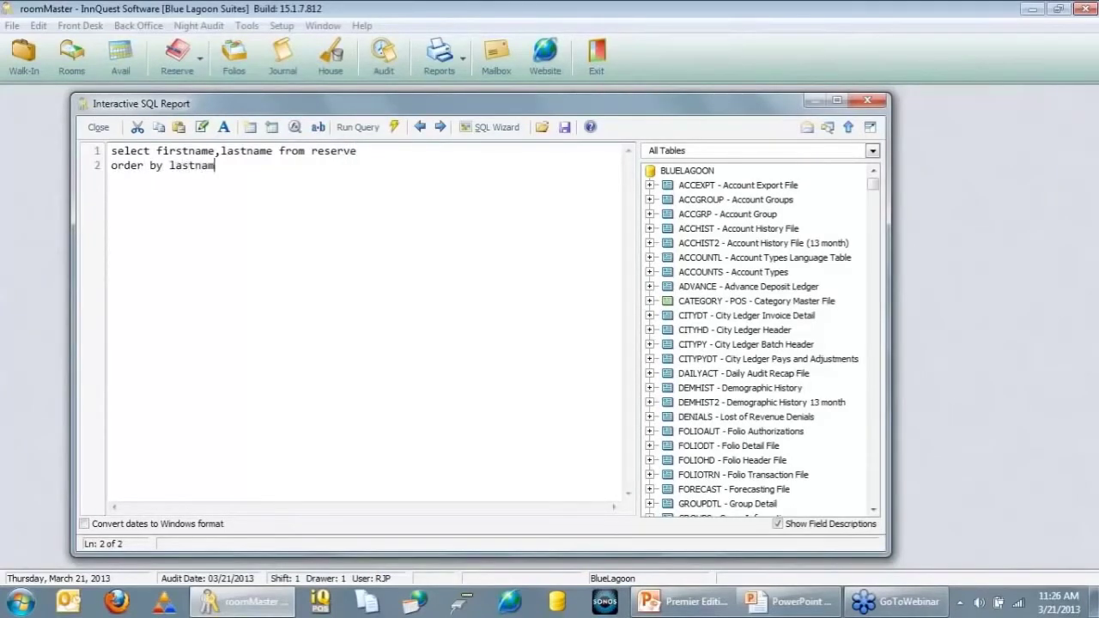
{"action": "type", "text": "e,firstname"}
- Run the query, close its results, and clear all the query text
{"action": "key", "text": "F5"}
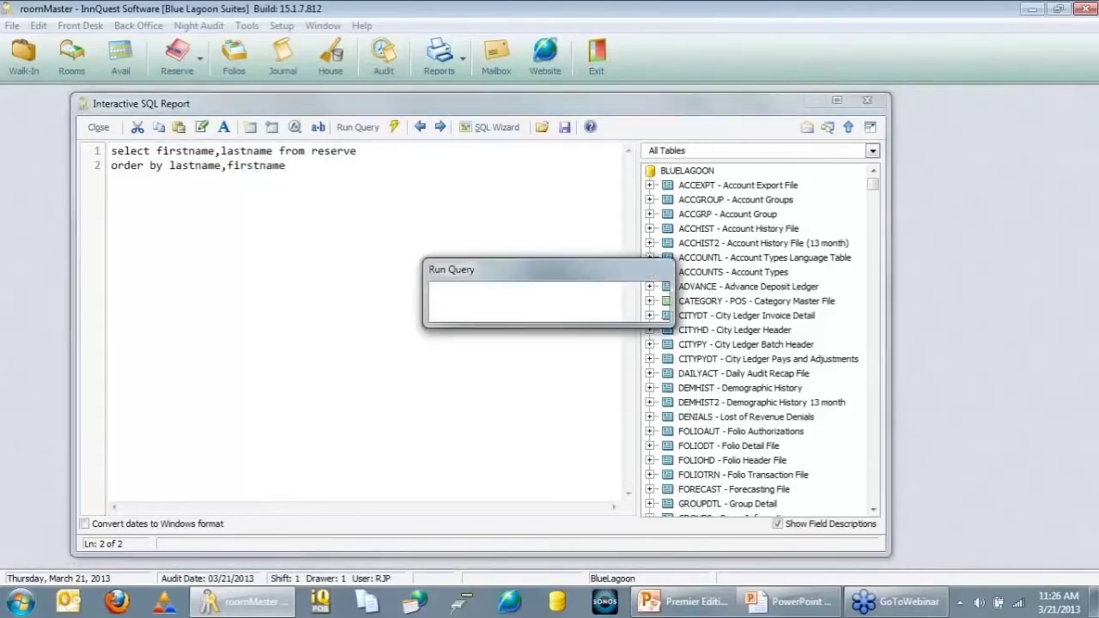
{"action": "key", "text": "Escape"}
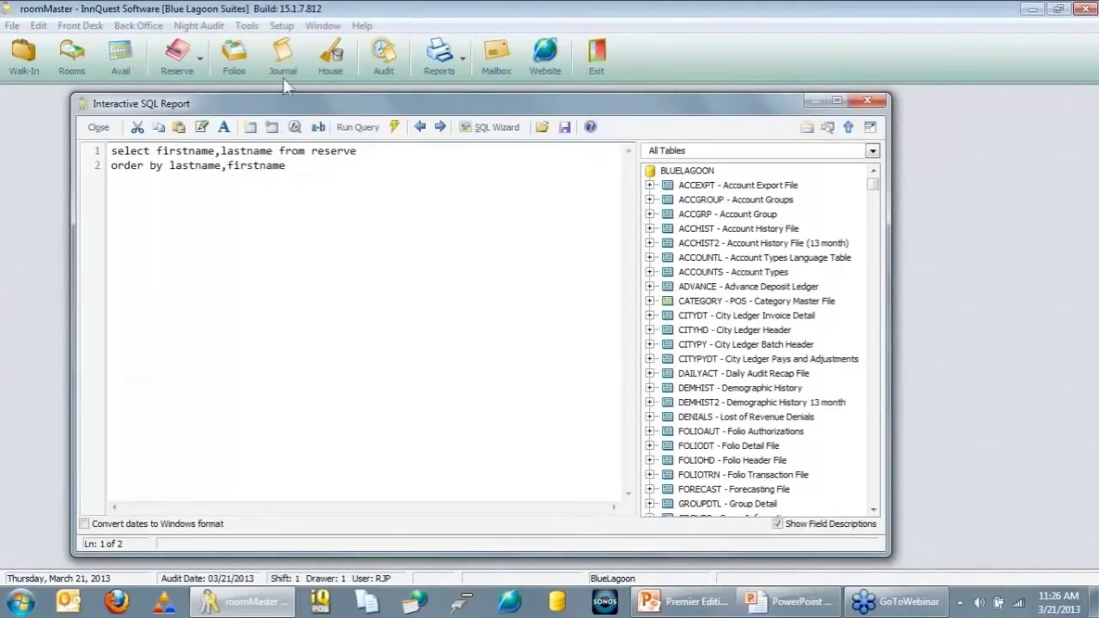
{"action": "key", "text": "ctrl+a"}
{"action": "key", "text": "Delete"}
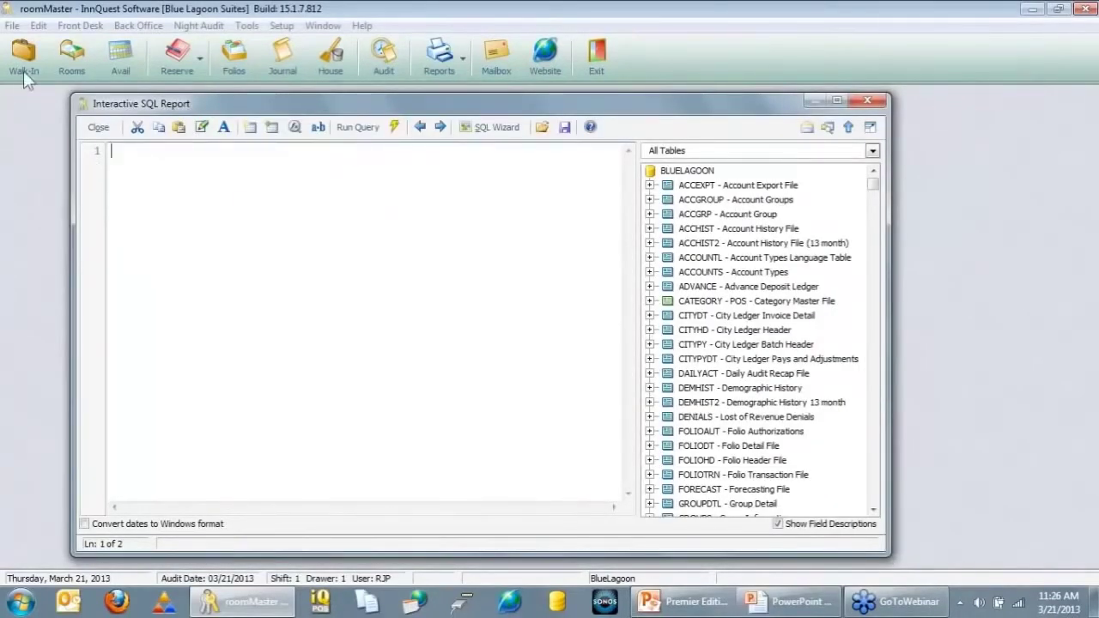
- Start the SQL Wizard and choose ROOMS as the table for the query fields
{"action": "left_click", "coordinate": [511, 128]}
{"action": "left_click_drag", "start_coordinate": [491, 110], "coordinate": [450, 123]}
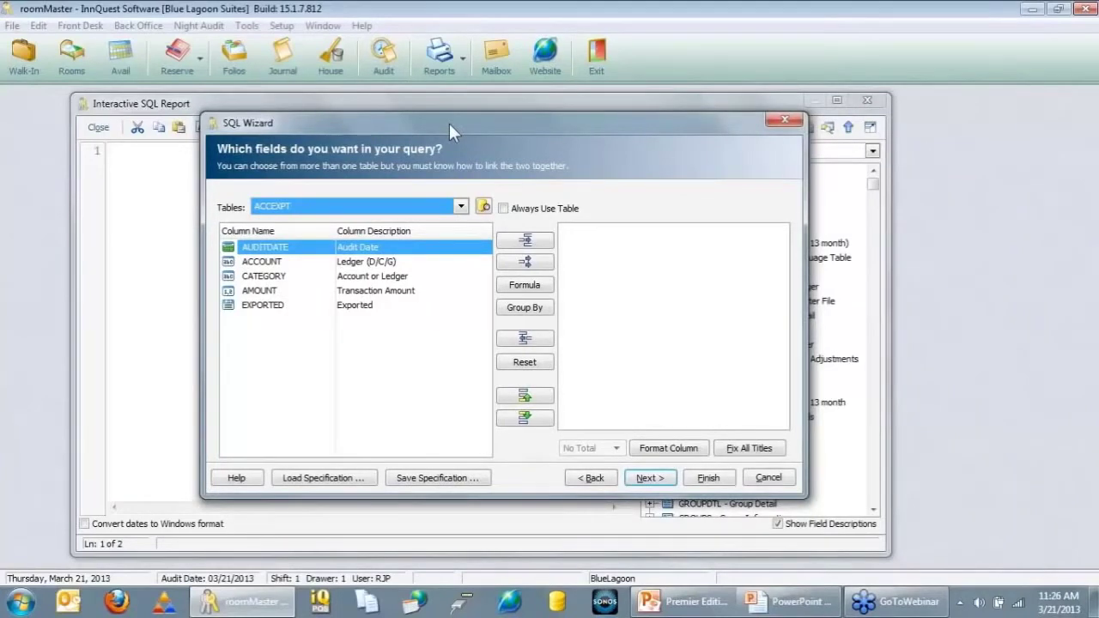
{"action": "left_click", "coordinate": [462, 208]}
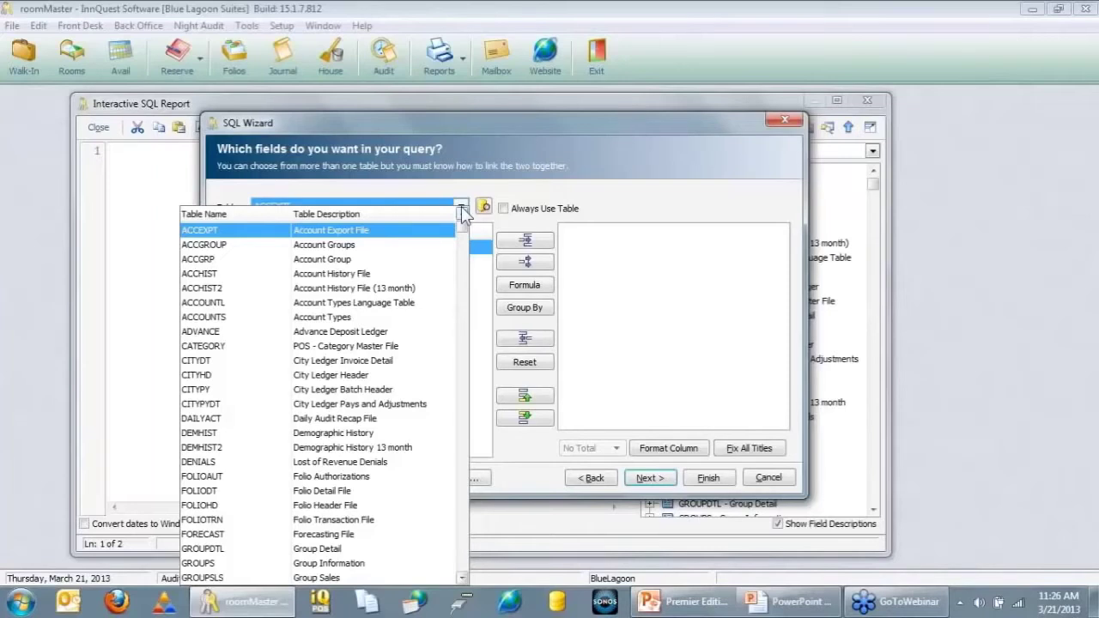
{"action": "left_click", "coordinate": [461, 209]}
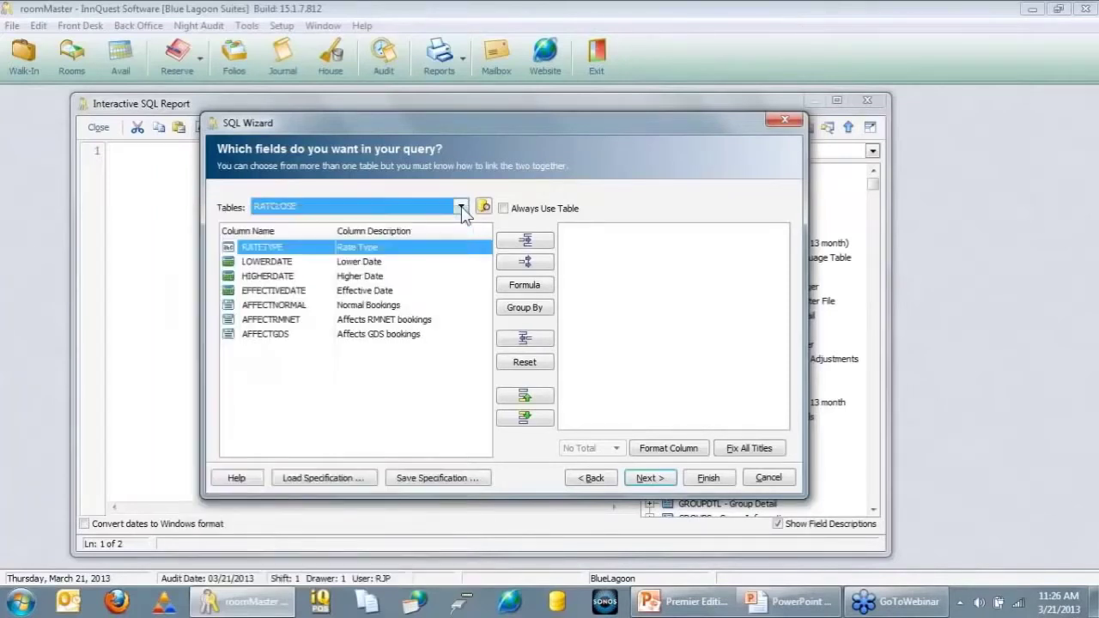
{"action": "left_click", "coordinate": [461, 209]}
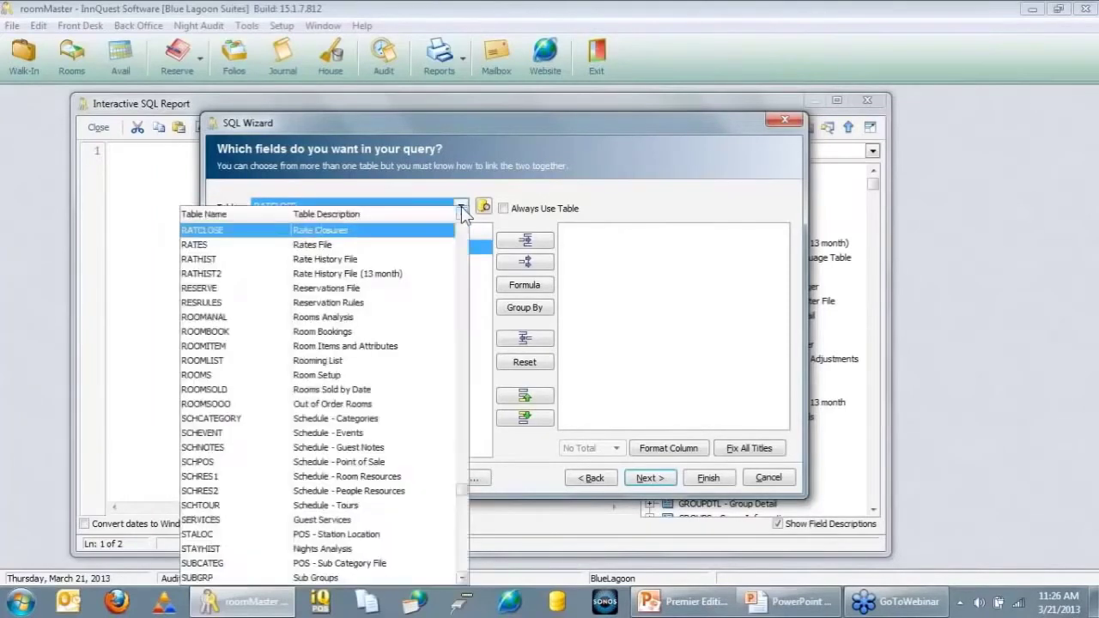
{"action": "left_click", "coordinate": [323, 375]}
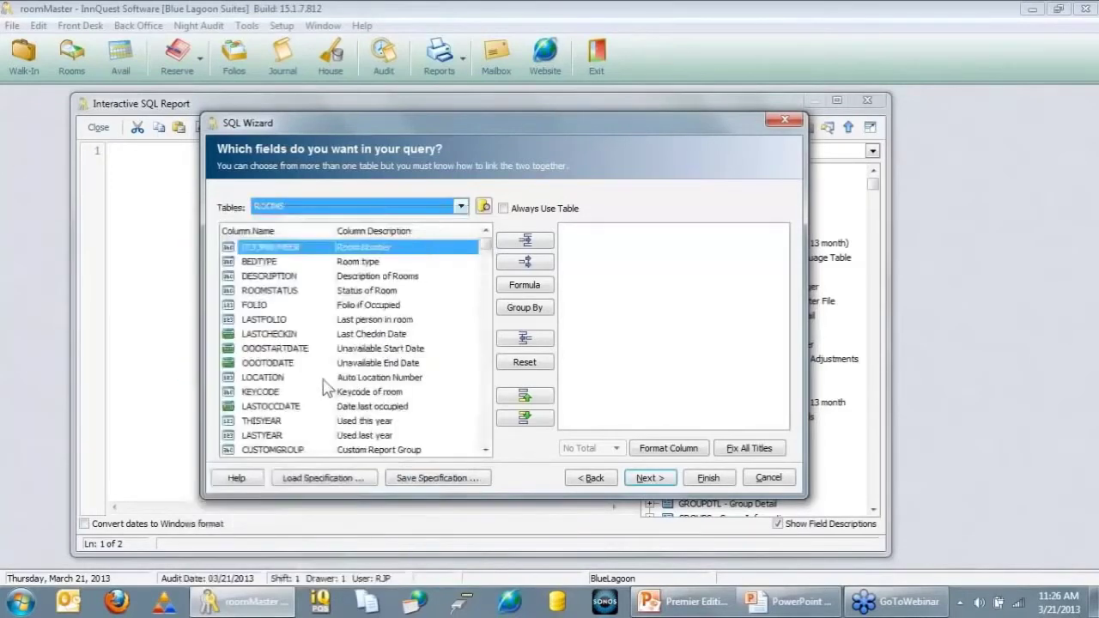
- Add the ROOMNUMBER, BEDTYPE, DESCRIPTION, ROOMSTATUS and OOOTODATE columns of the ROOMS table to the query
{"action": "left_click", "coordinate": [294, 266]}
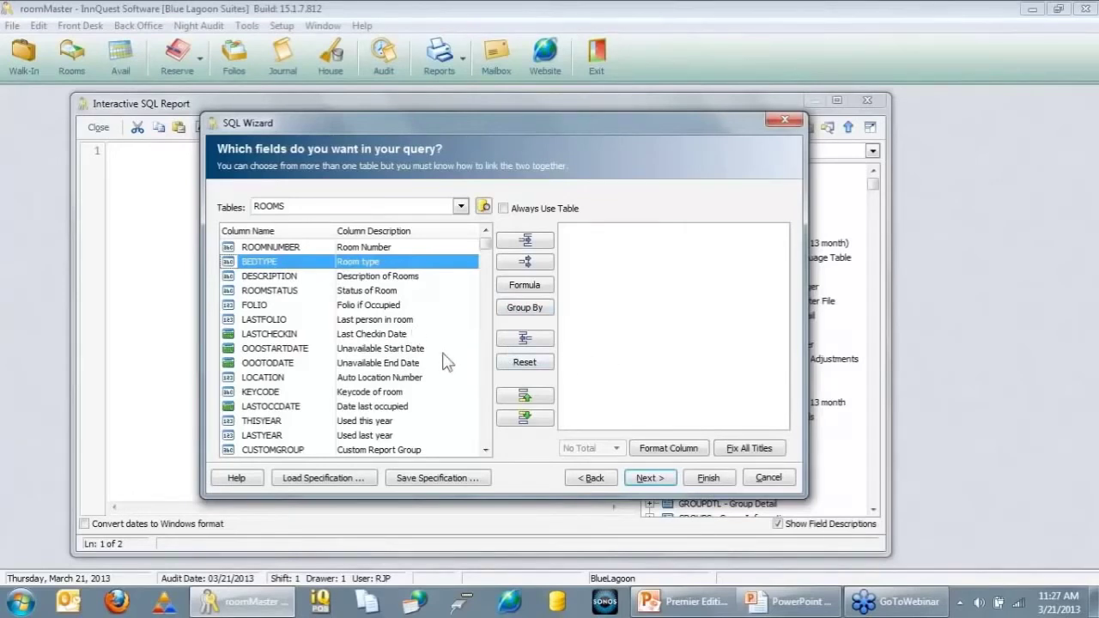
{"action": "left_click", "coordinate": [366, 248]}
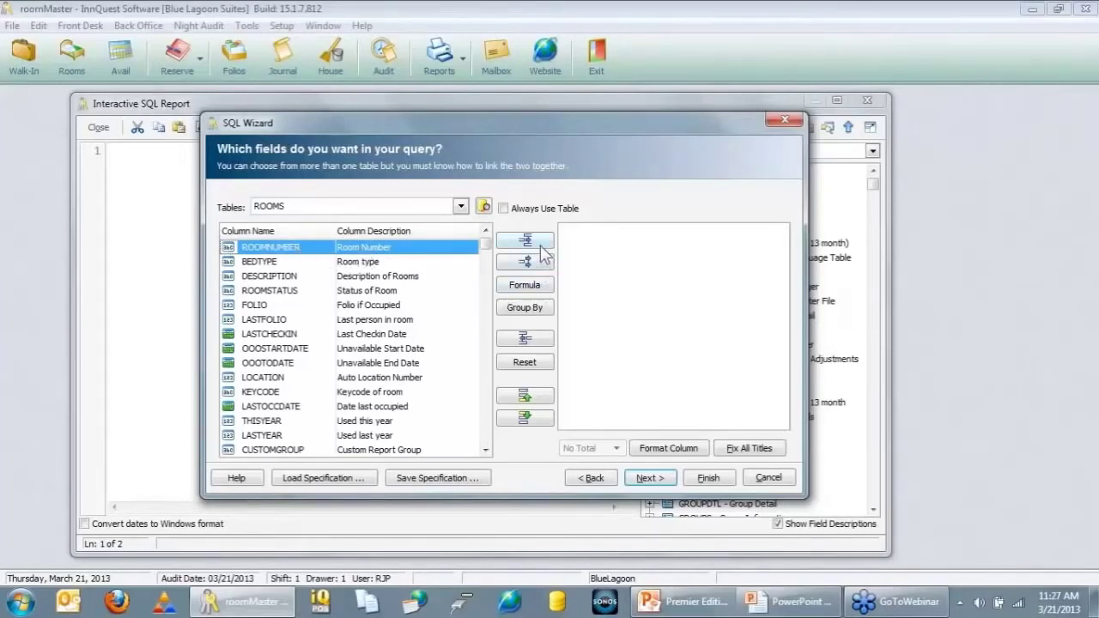
{"action": "left_click", "coordinate": [528, 241]}
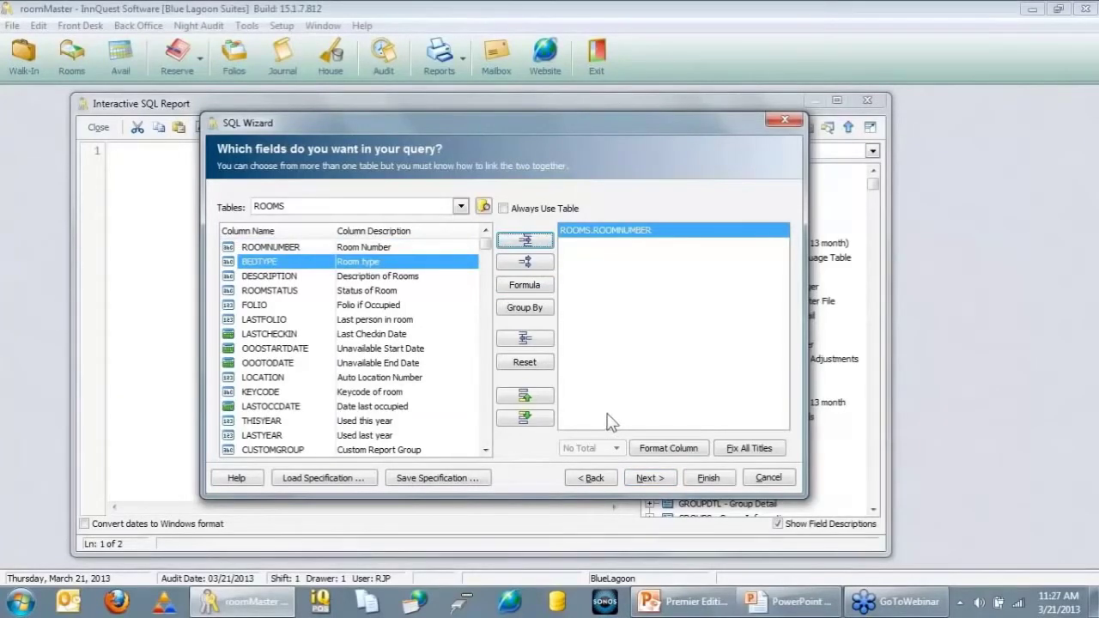
{"action": "double_click", "coordinate": [280, 264]}
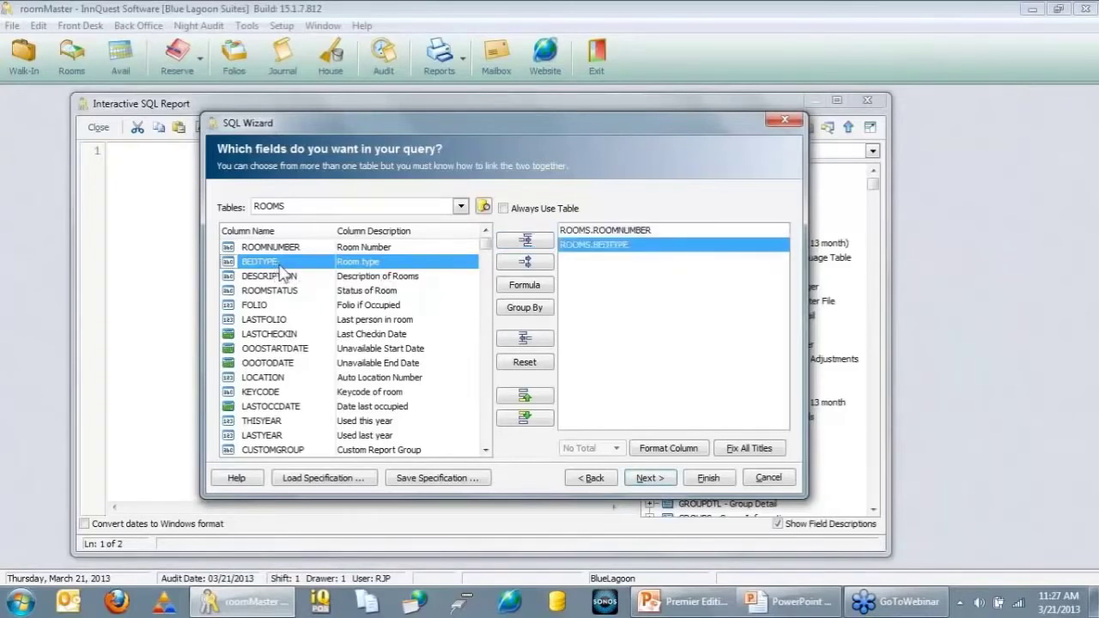
{"action": "left_click", "coordinate": [427, 277]}
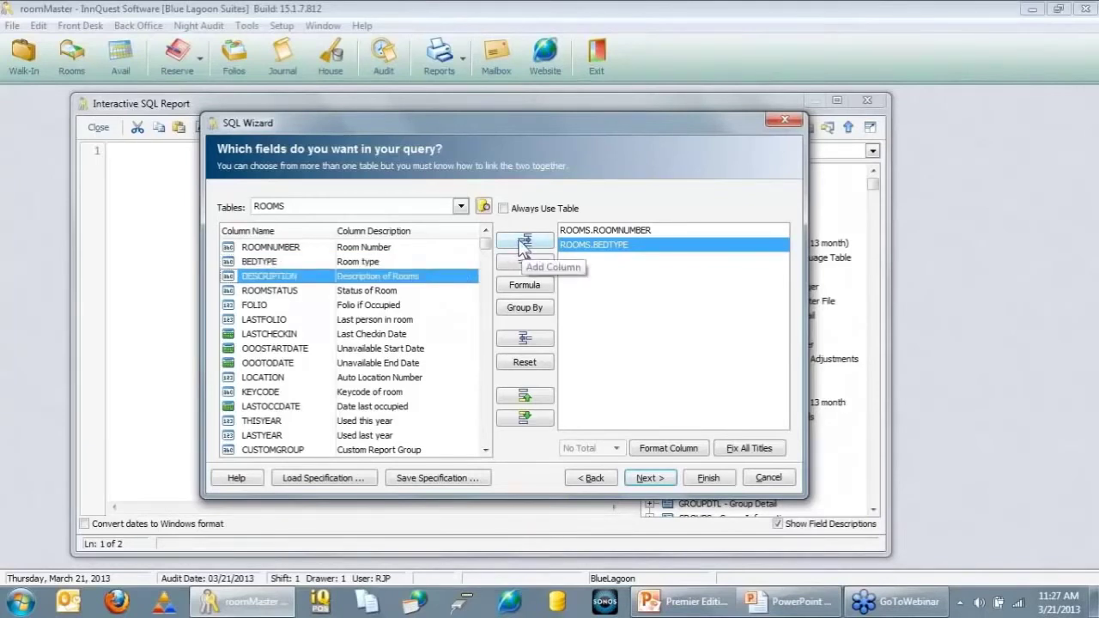
{"action": "left_click", "coordinate": [521, 243]}
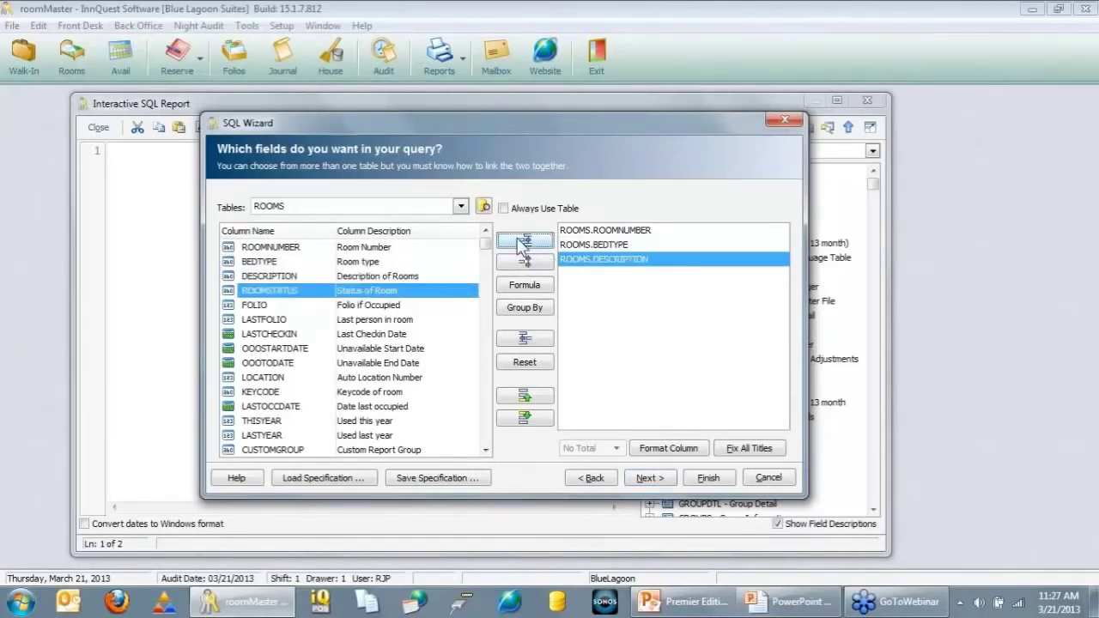
{"action": "left_click", "coordinate": [522, 243]}
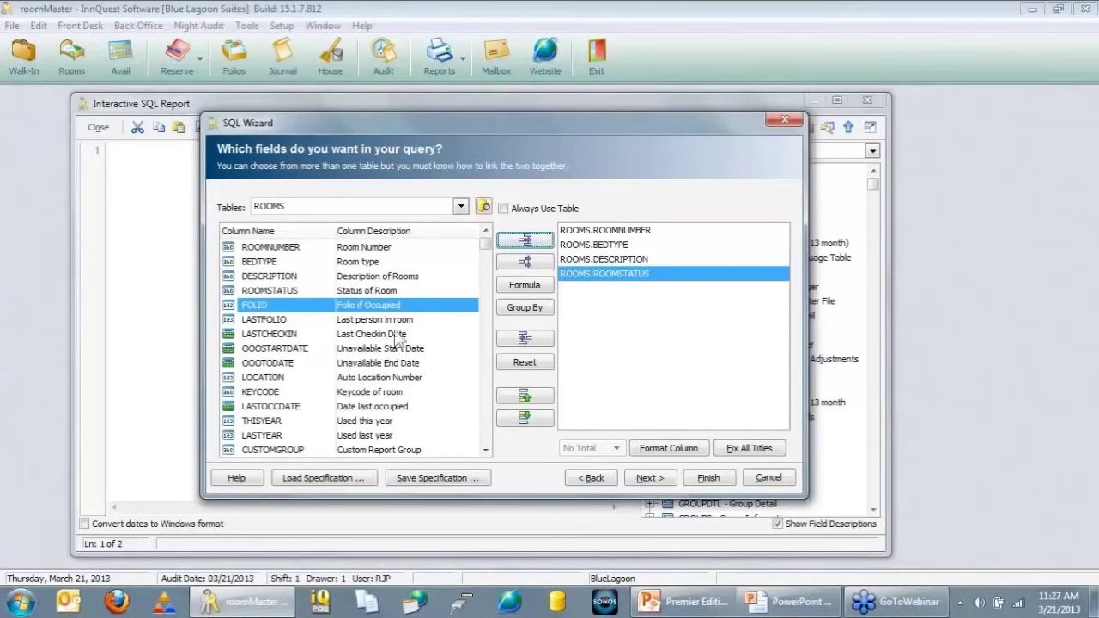
{"action": "left_click", "coordinate": [262, 364]}
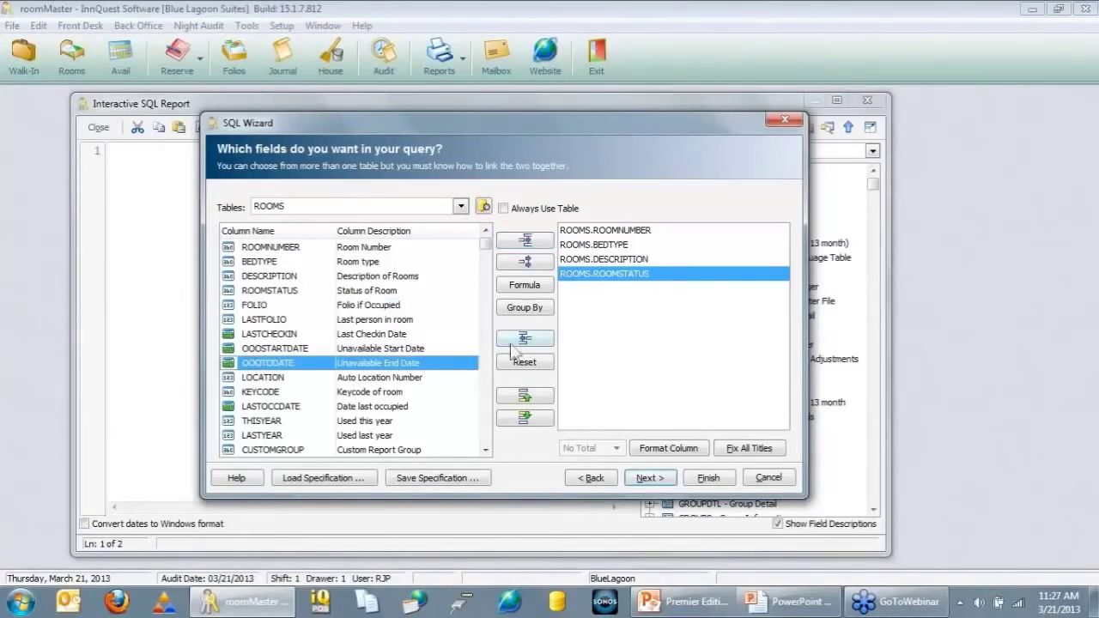
{"action": "left_click", "coordinate": [534, 242]}
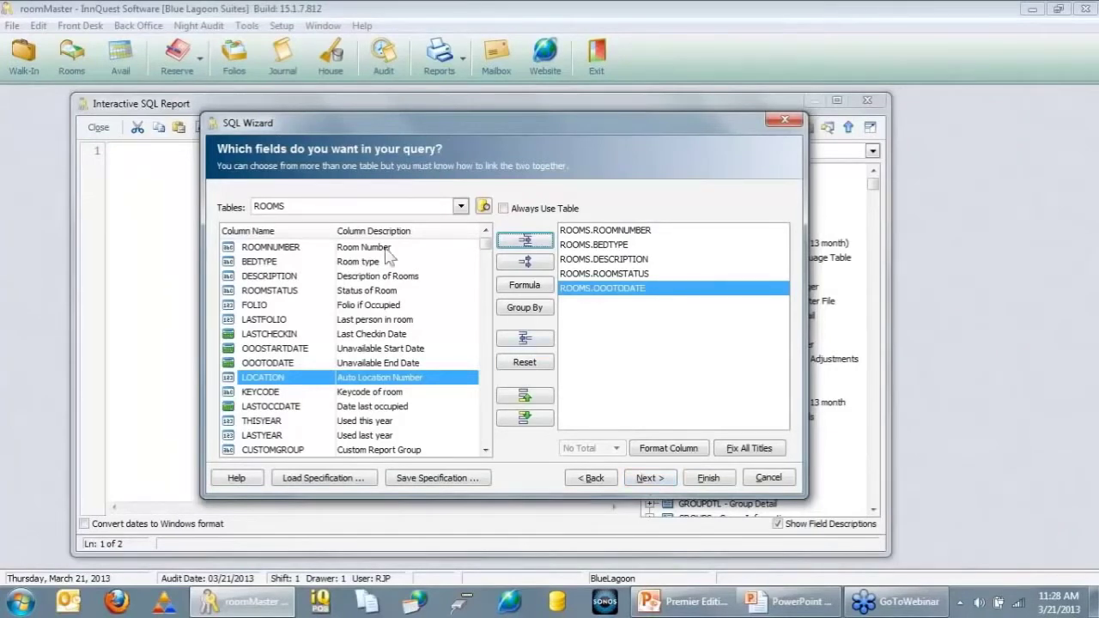
- Add the record criterion ROOMS.BEDTYPE not equal to MEET, with AND as the next condition
{"action": "left_click", "coordinate": [649, 472]}
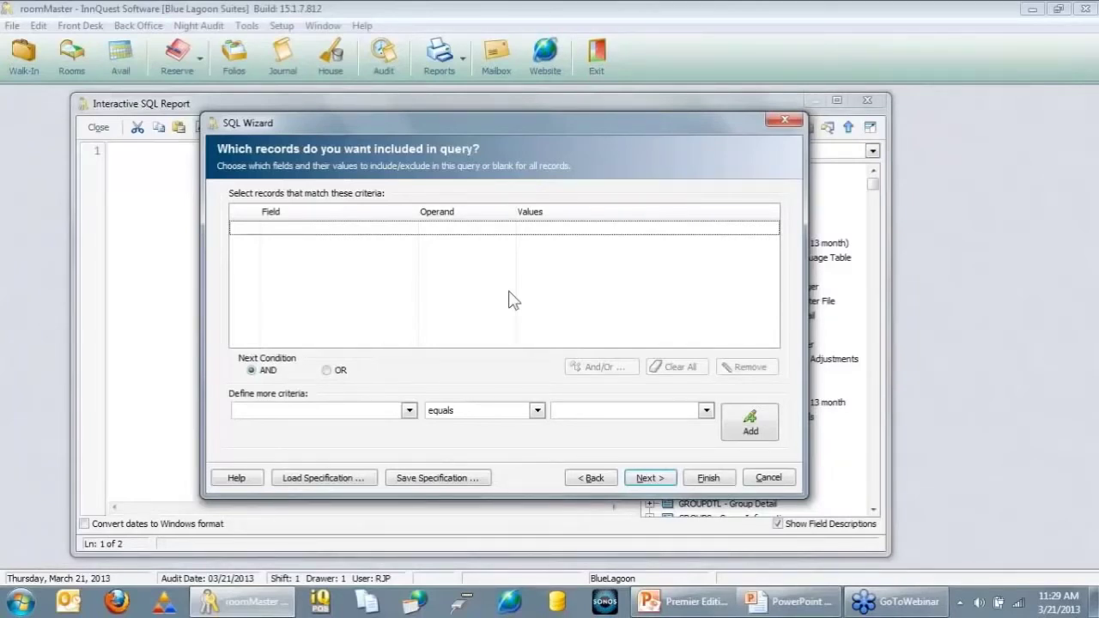
{"action": "left_click", "coordinate": [409, 410]}
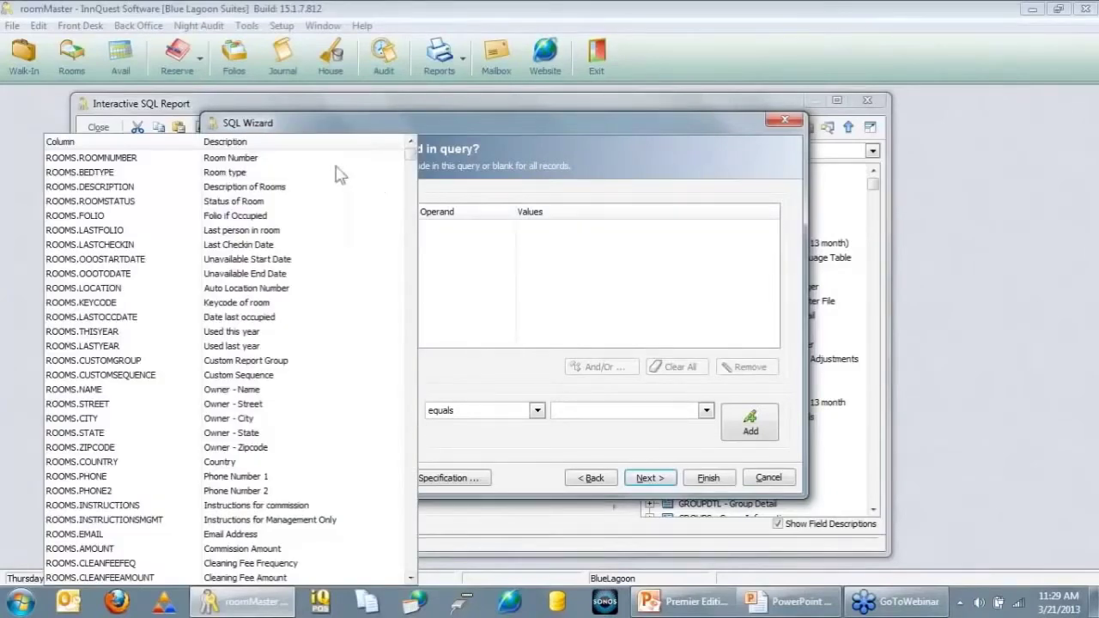
{"action": "left_click", "coordinate": [233, 173]}
{"action": "left_click", "coordinate": [523, 418]}
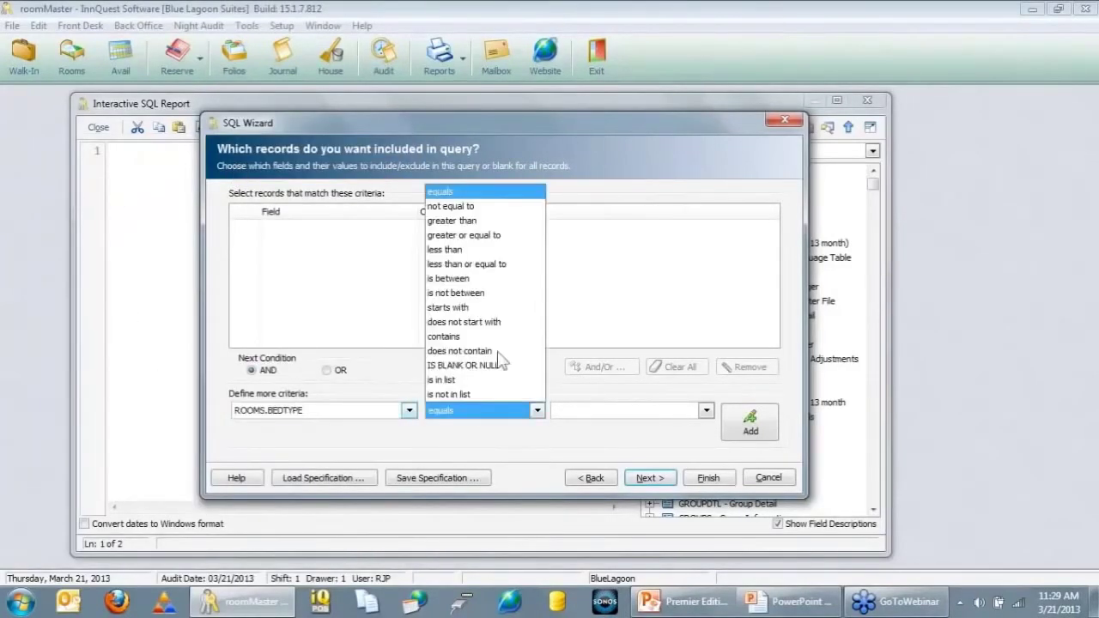
{"action": "left_click", "coordinate": [474, 204]}
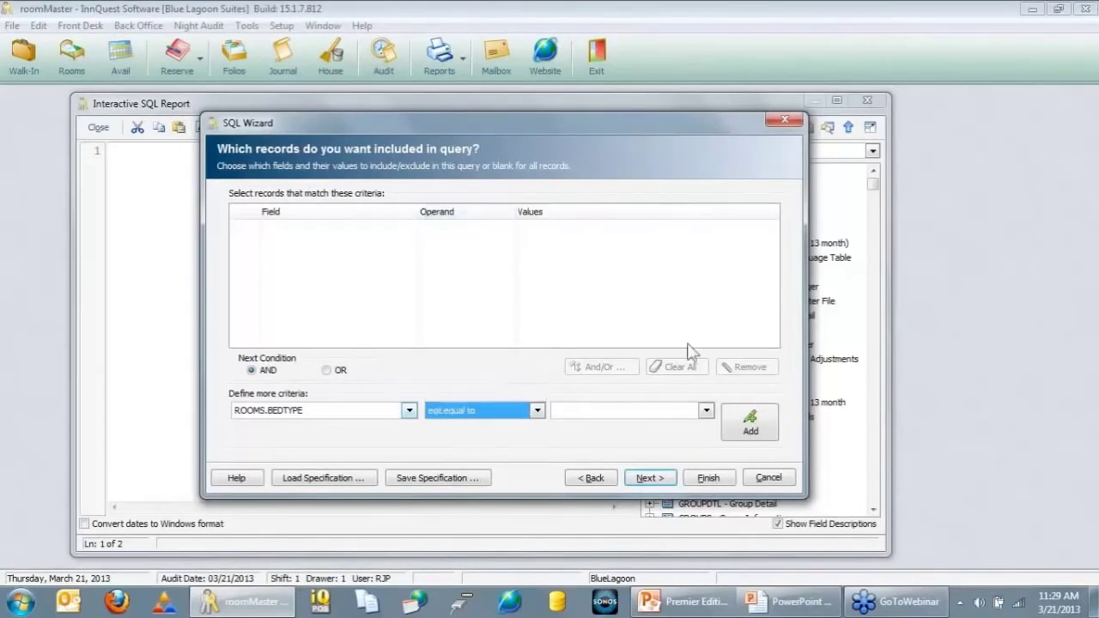
{"action": "left_click", "coordinate": [706, 410]}
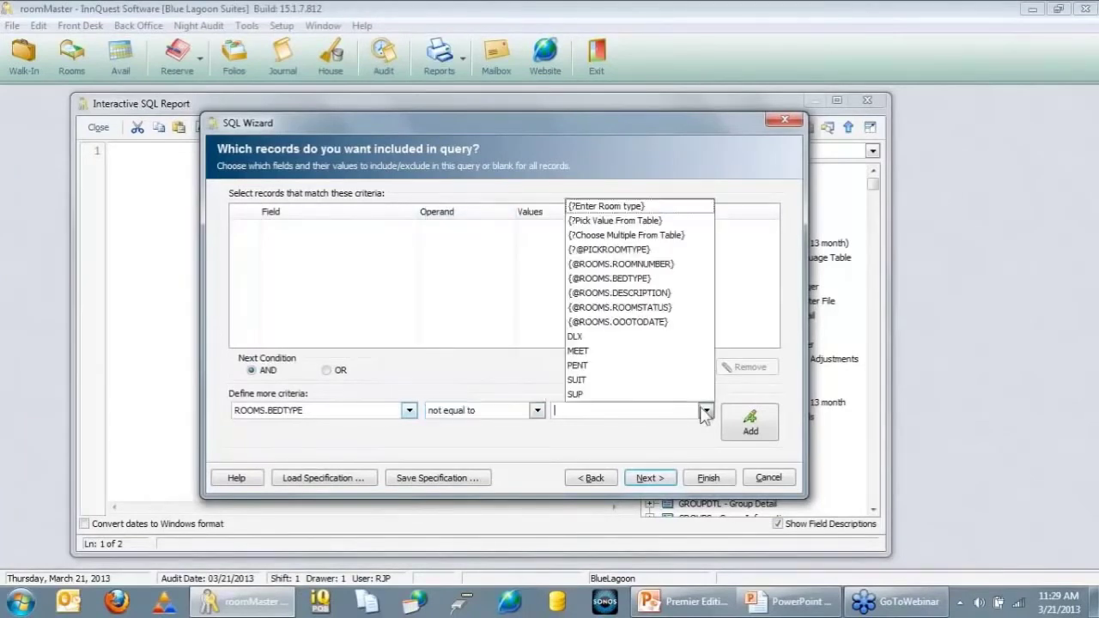
{"action": "left_click", "coordinate": [578, 351]}
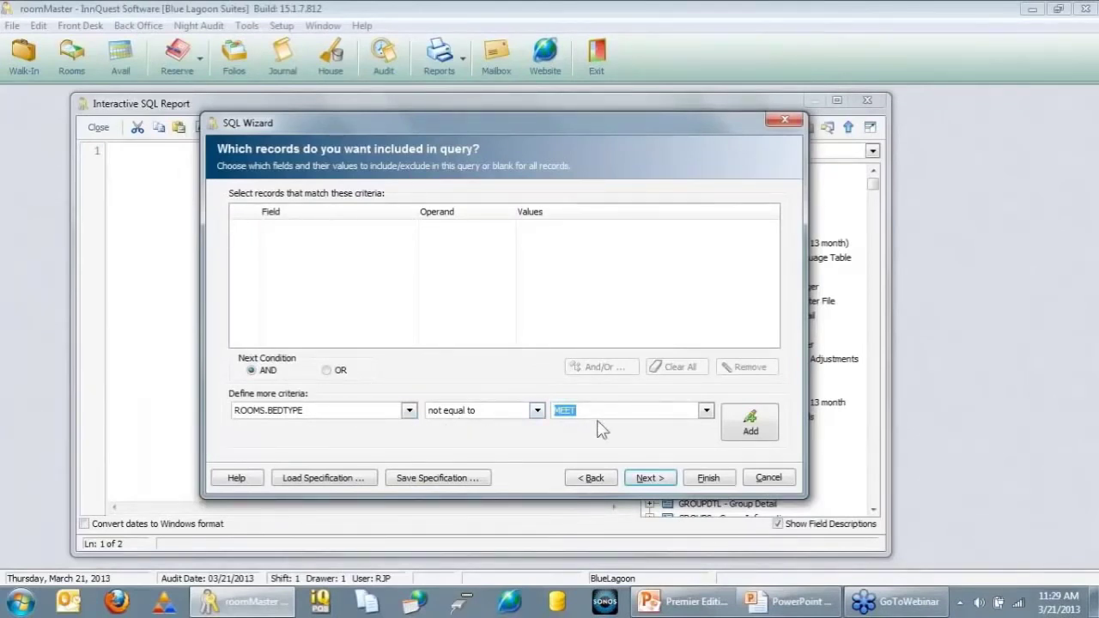
{"action": "left_click", "coordinate": [769, 423]}
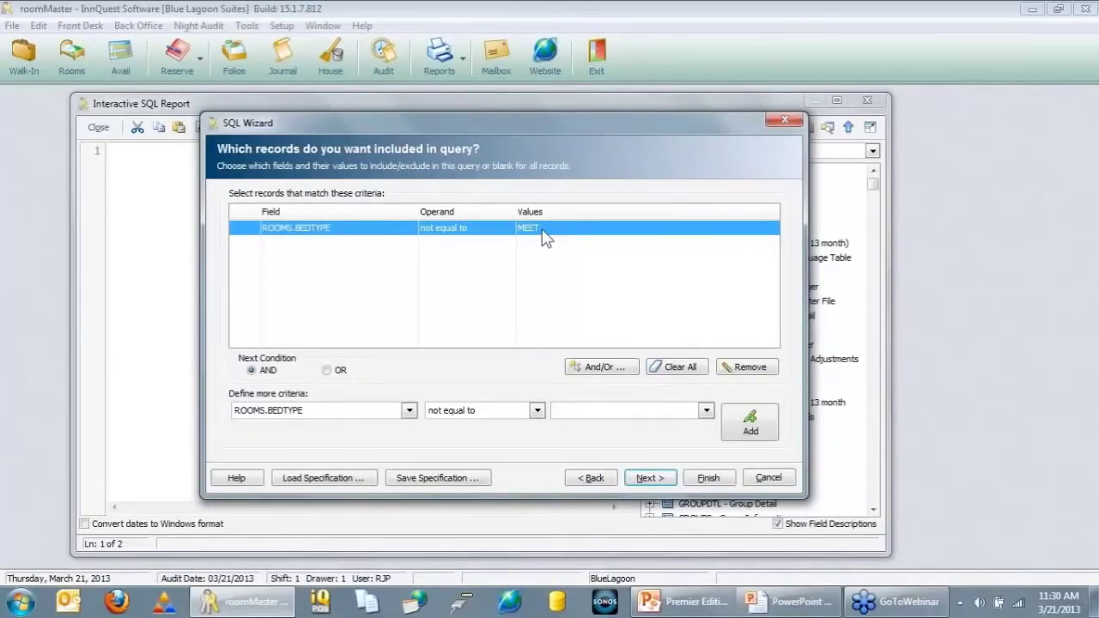
{"action": "left_click", "coordinate": [340, 372]}
{"action": "left_click", "coordinate": [264, 372]}
- Sort the query results by ROOMS.ROOMNUMBER and continue to the Create Query options
{"action": "left_click", "coordinate": [650, 474]}
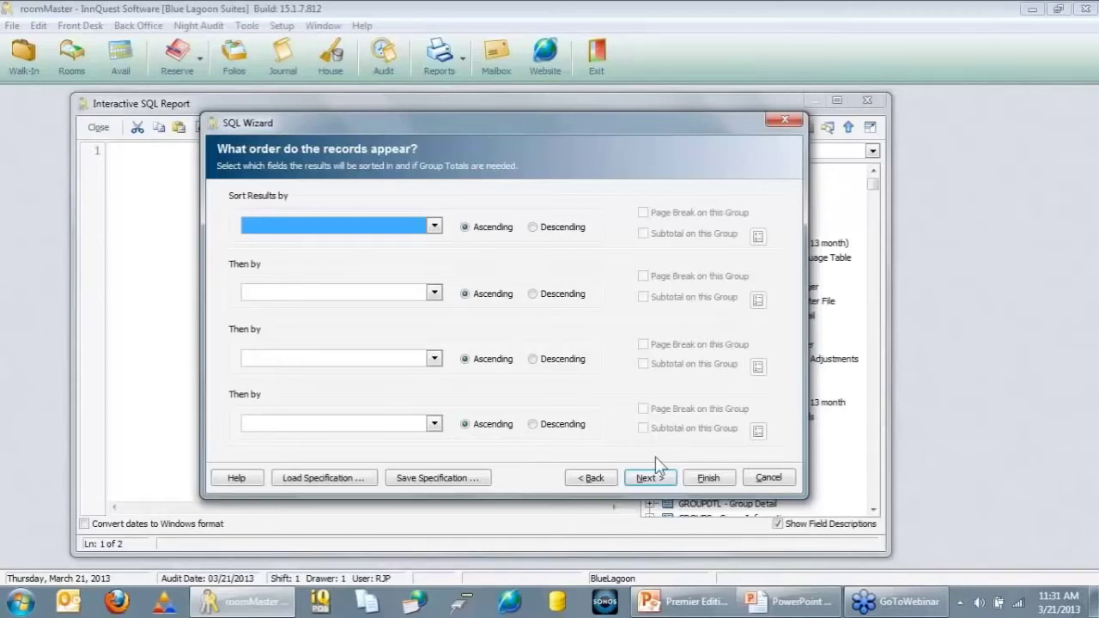
{"action": "left_click", "coordinate": [434, 225]}
{"action": "left_click", "coordinate": [344, 261]}
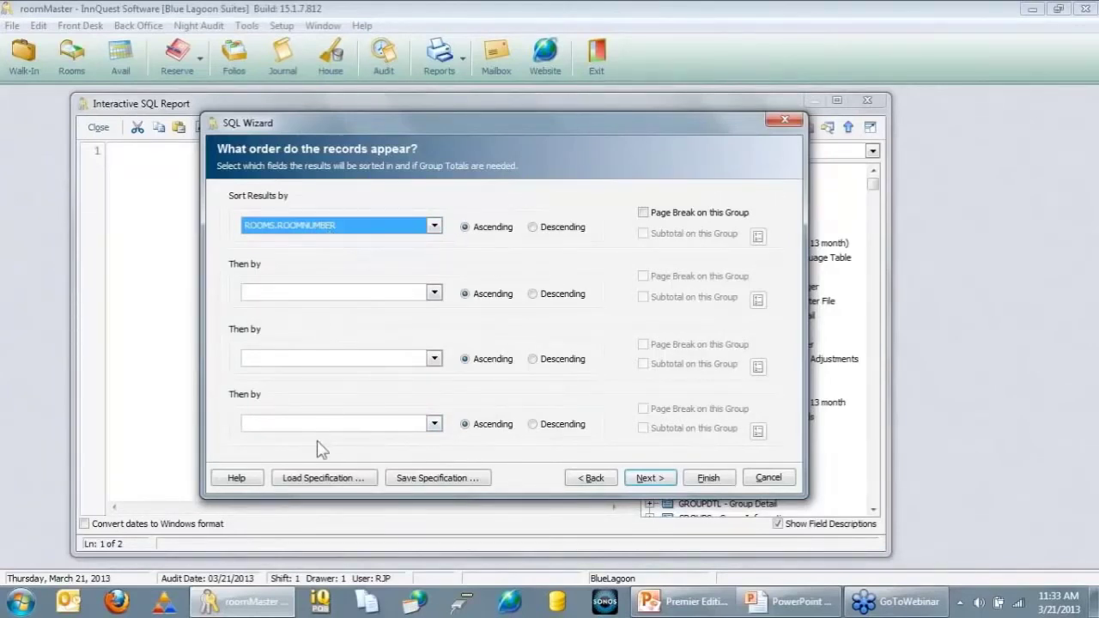
{"action": "left_click", "coordinate": [650, 479]}
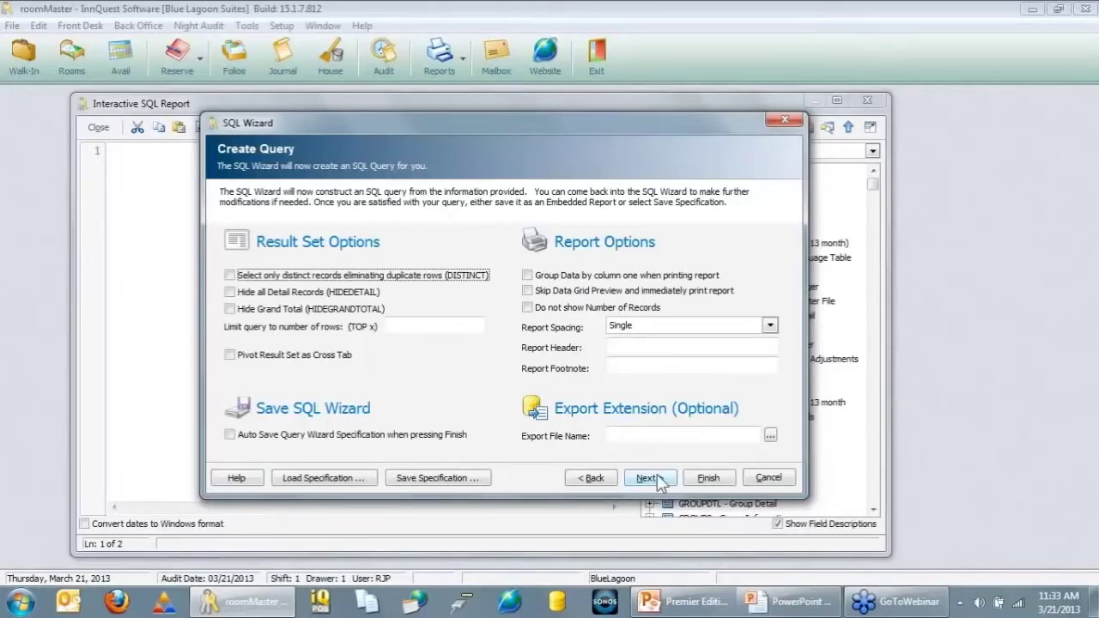
{"action": "left_click", "coordinate": [407, 322]}
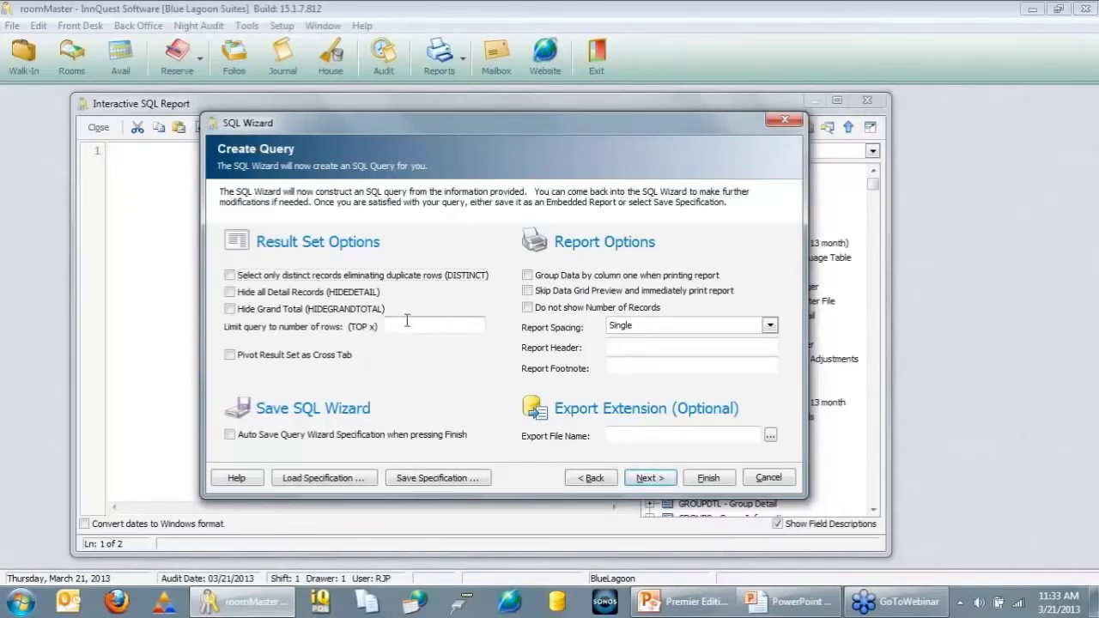
{"action": "type", "text": "50"}
{"action": "key", "text": "BackSpace"}
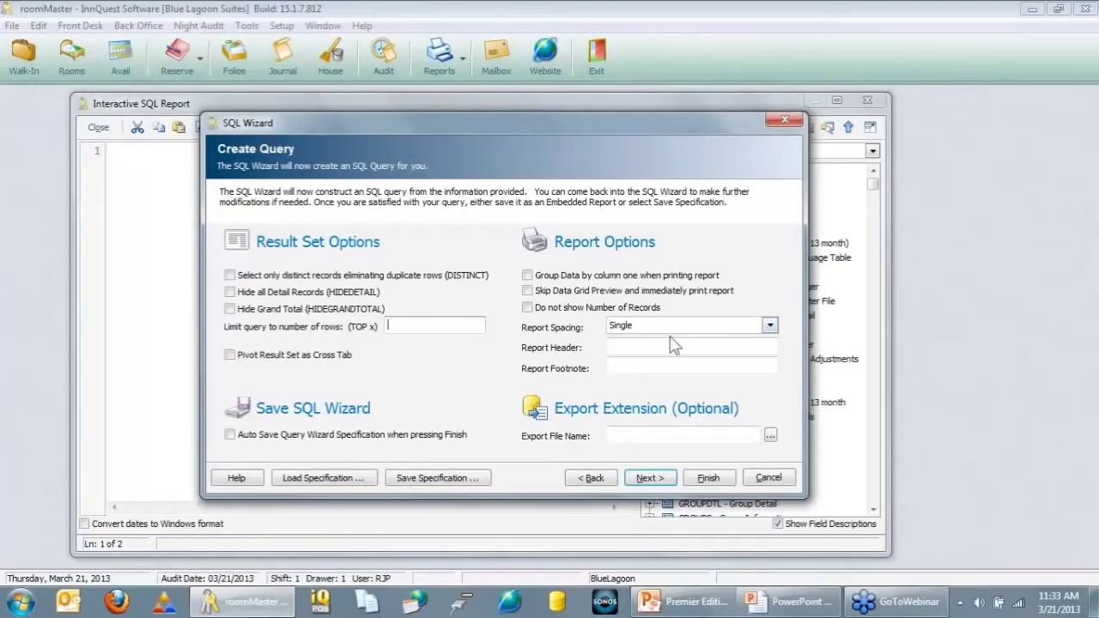
- Generate the ROOMS query from the wizard without a row limit and run it
{"action": "left_click", "coordinate": [651, 478]}
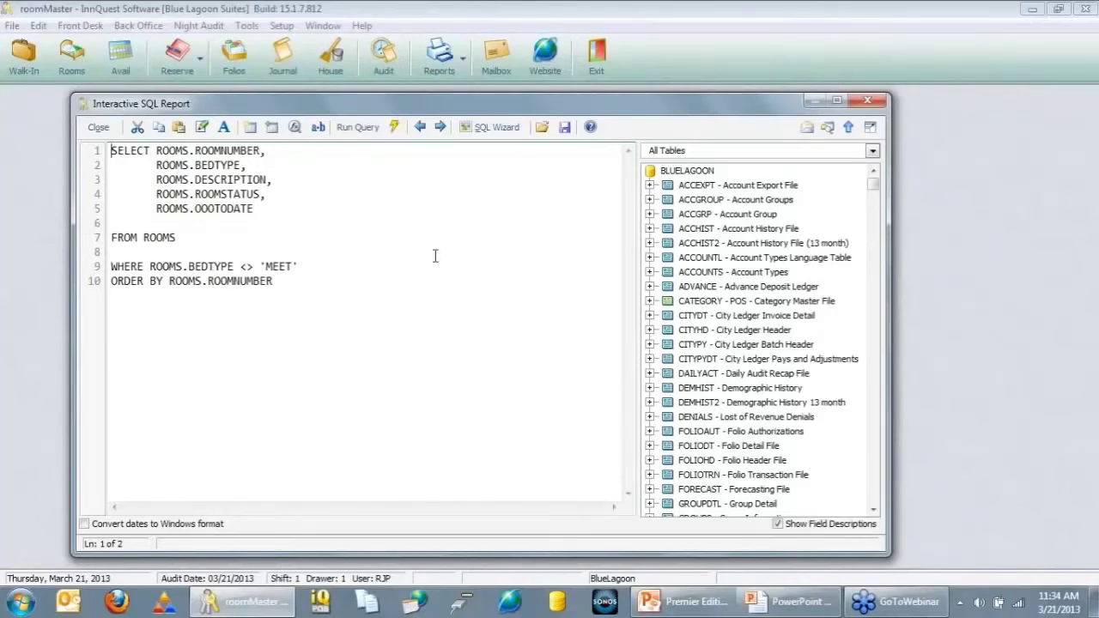
{"action": "key", "text": "F5"}
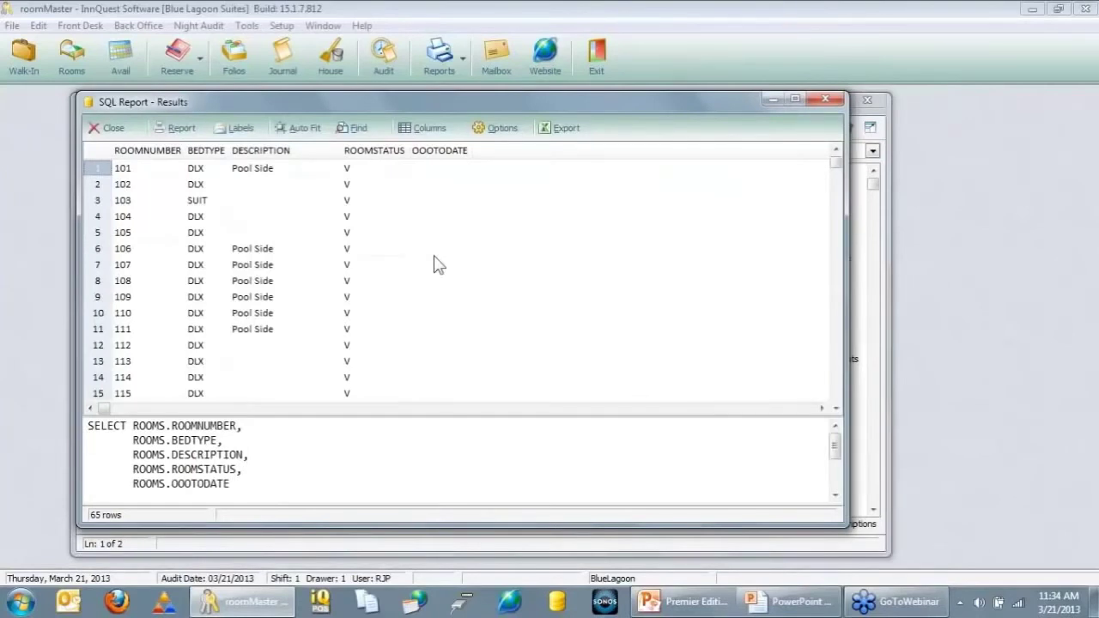
- Preview the query results as a report, examine the column headings and room rows, and return to the SQL editor
{"action": "left_click", "coordinate": [170, 129]}
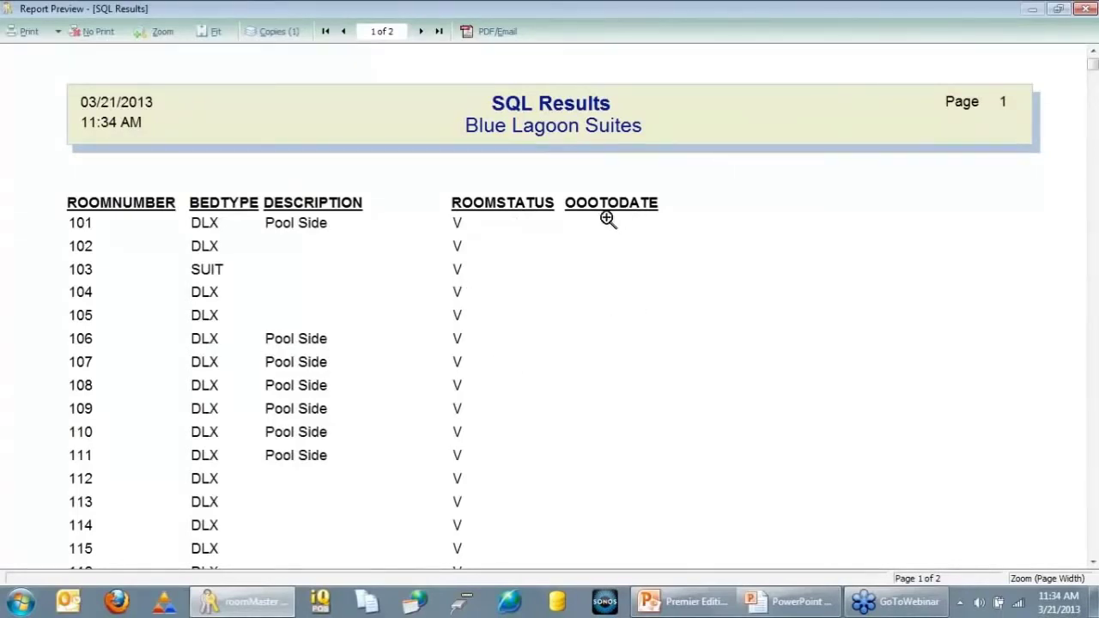
{"action": "scroll", "coordinate": [615, 326], "scroll_direction": "down", "scroll_amount": 3}
{"action": "scroll", "coordinate": [615, 330], "scroll_direction": "down", "scroll_amount": 5}
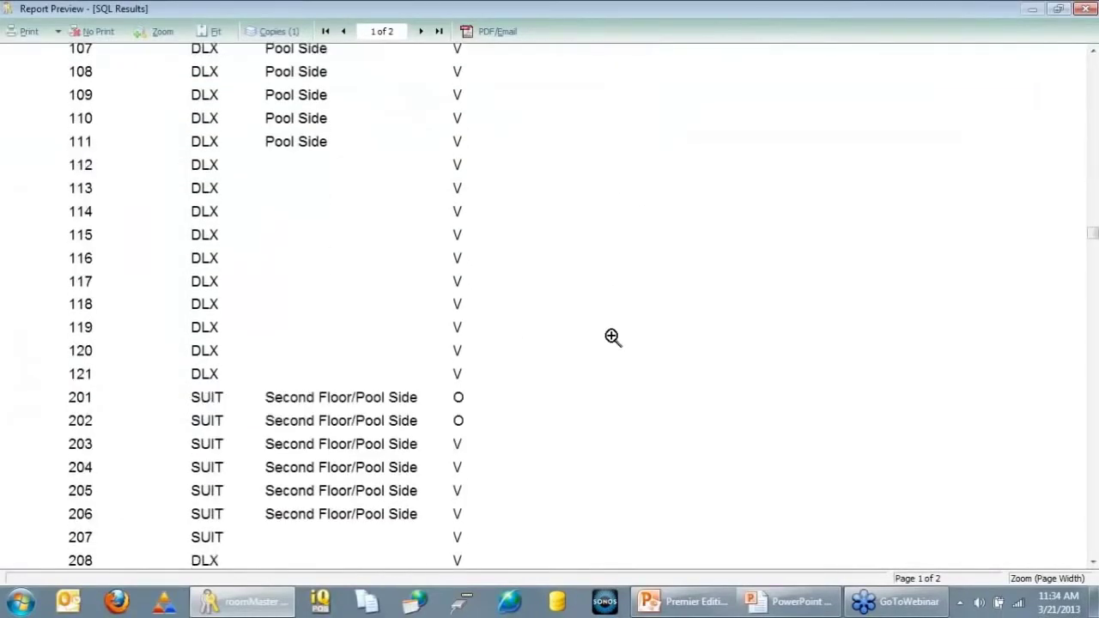
{"action": "scroll", "coordinate": [603, 336], "scroll_direction": "down", "scroll_amount": 1}
{"action": "scroll", "coordinate": [597, 340], "scroll_direction": "down", "scroll_amount": 4}
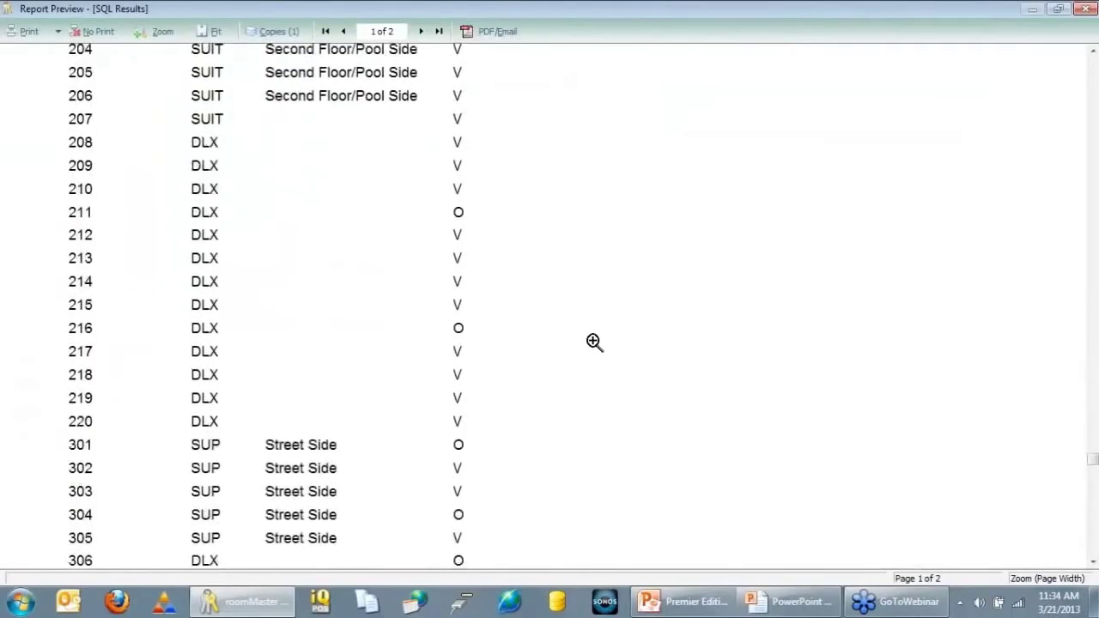
{"action": "scroll", "coordinate": [592, 340], "scroll_direction": "up", "scroll_amount": 4}
{"action": "scroll", "coordinate": [591, 335], "scroll_direction": "up", "scroll_amount": 8}
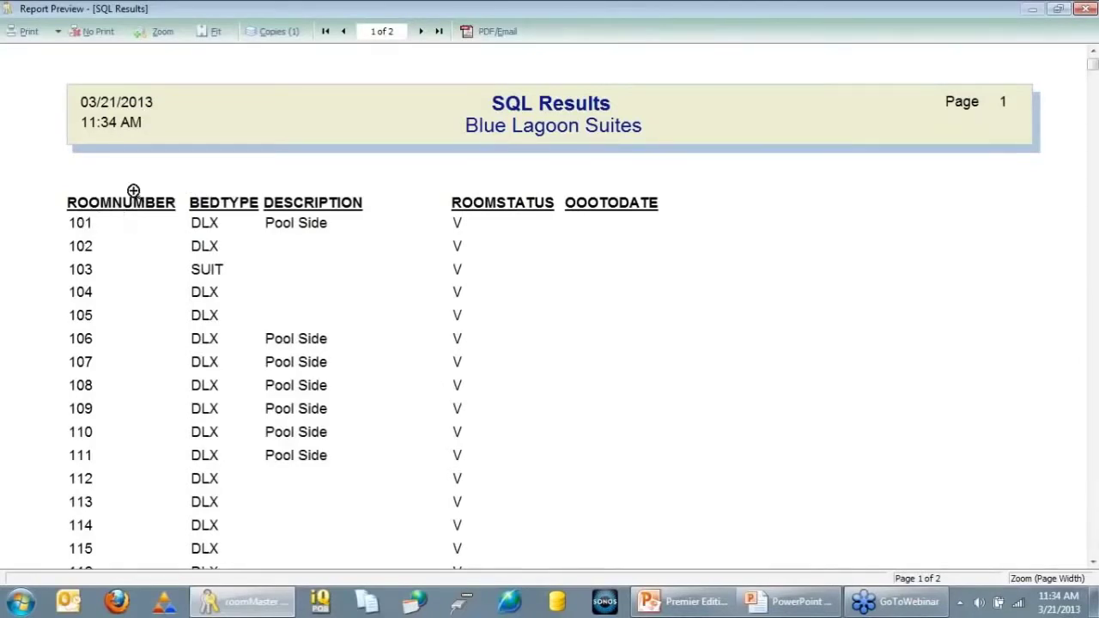
{"action": "left_click", "coordinate": [86, 34]}
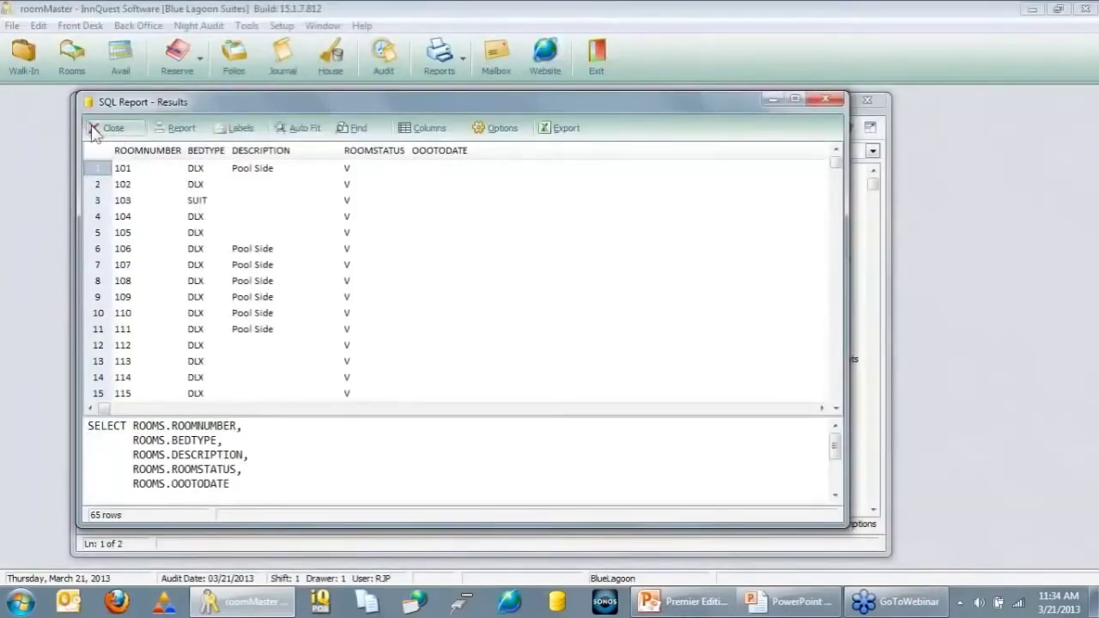
{"action": "left_click", "coordinate": [107, 129]}
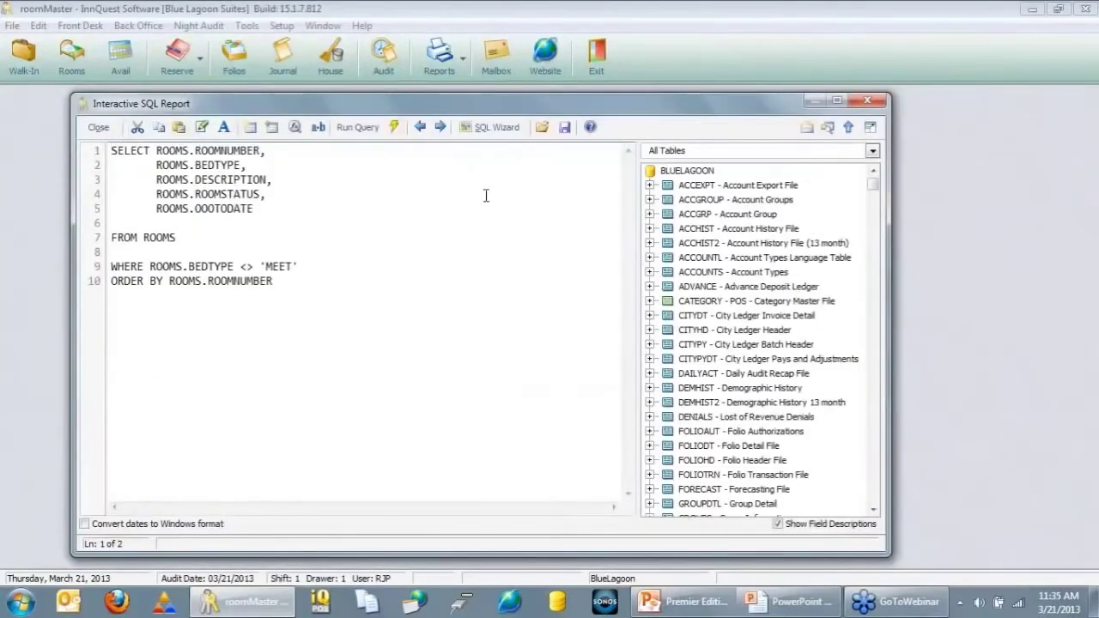
- Reopen the SQL Wizard, give all selected columns their descriptive titles with Fix All Titles, and regenerate the query
{"action": "left_click", "coordinate": [492, 129]}
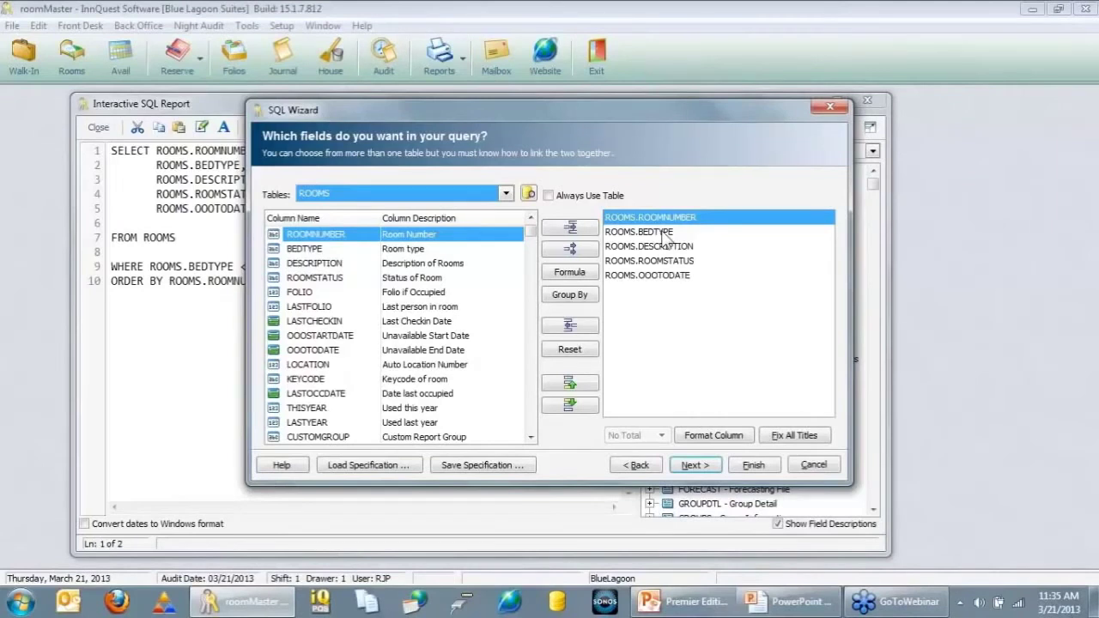
{"action": "left_click", "coordinate": [804, 435]}
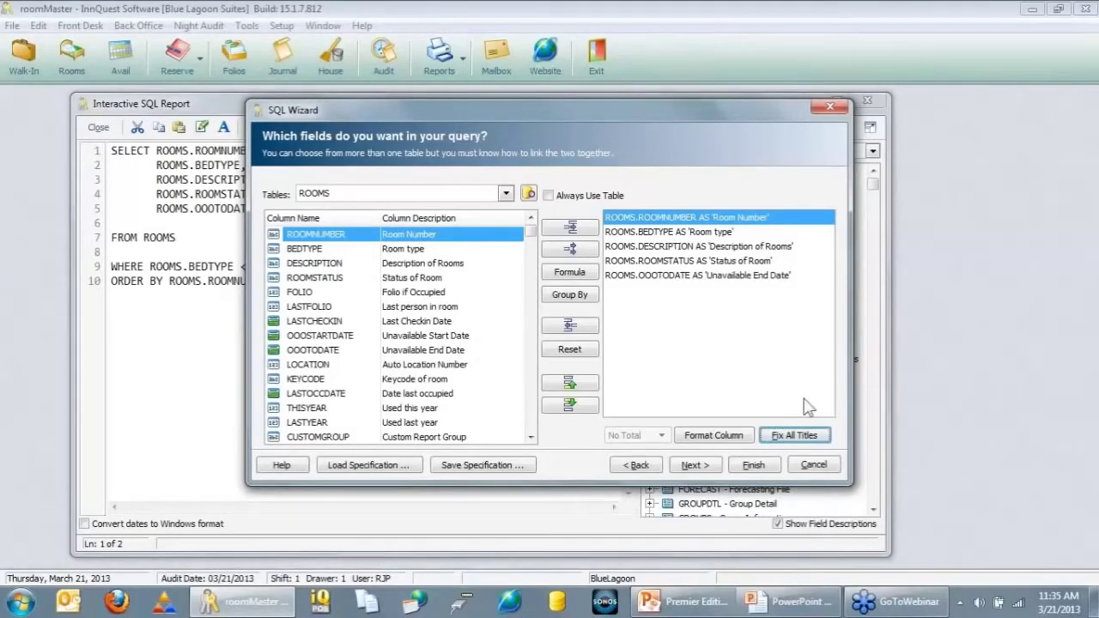
{"action": "left_click", "coordinate": [753, 464]}
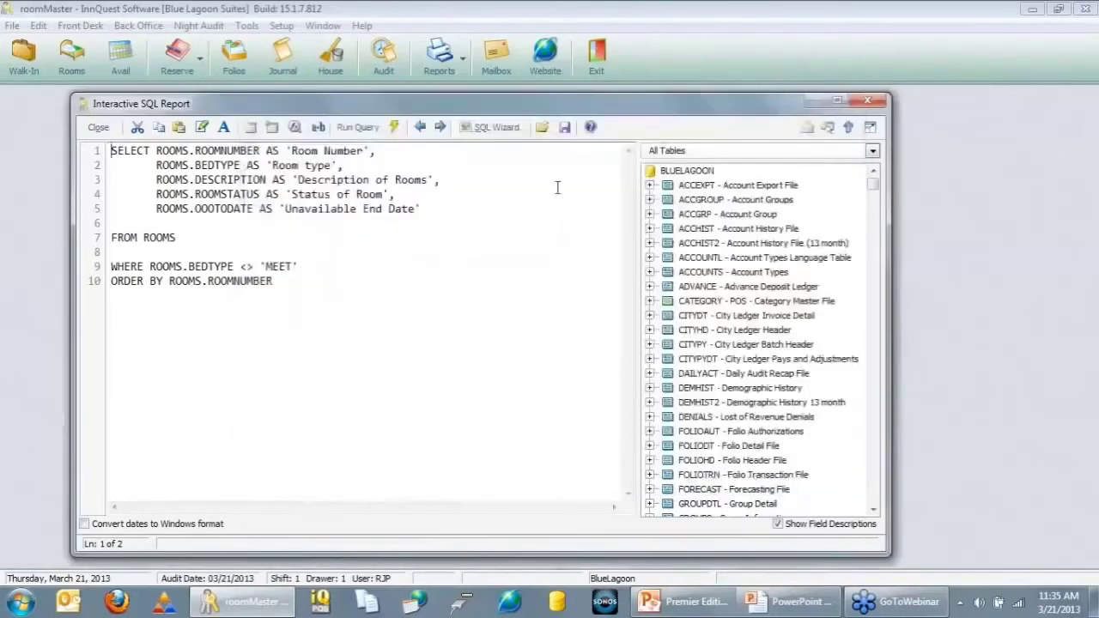
- Run the retitled query, check the new headings in the report preview, and return to the SQL editor
{"action": "left_click", "coordinate": [357, 126]}
{"action": "left_click", "coordinate": [177, 128]}
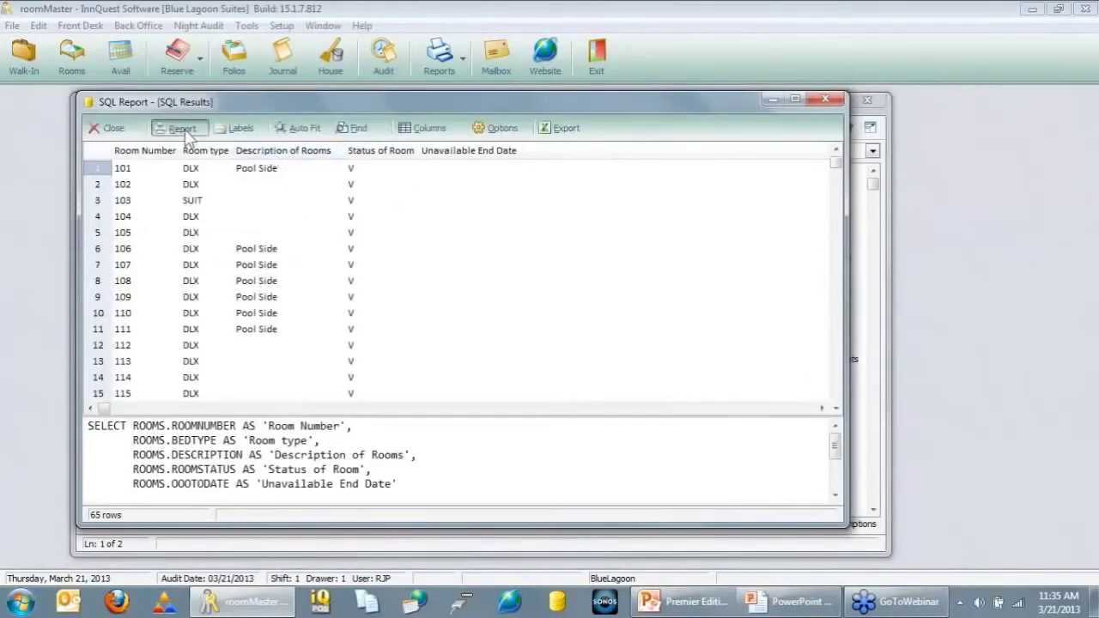
{"action": "left_click", "coordinate": [248, 171]}
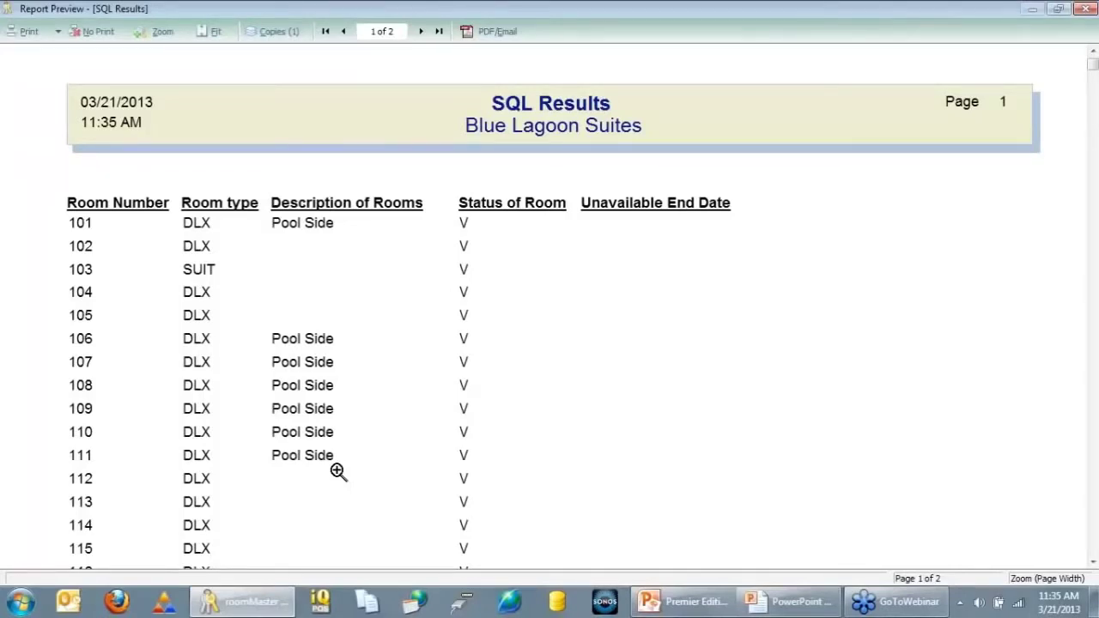
{"action": "key", "text": "Escape"}
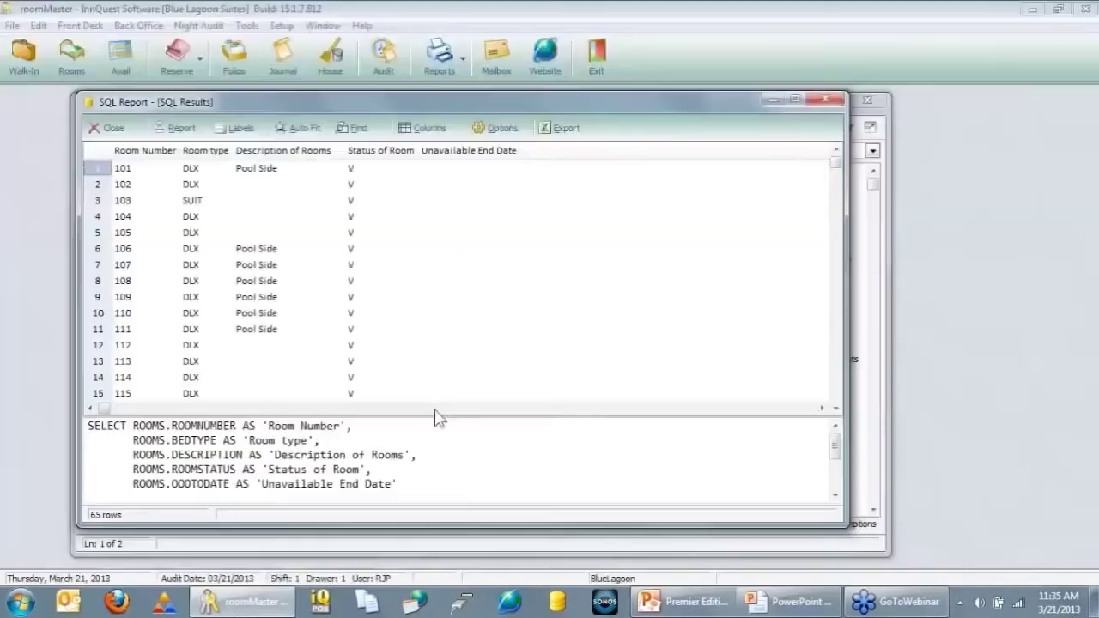
{"action": "left_click", "coordinate": [105, 122]}
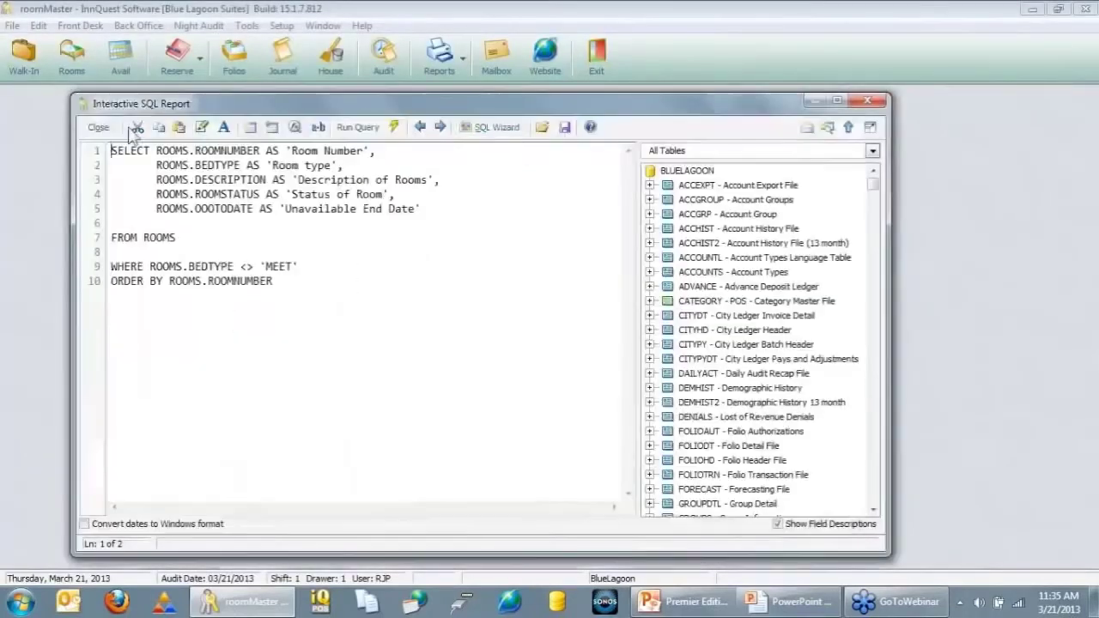
- Reopen the SQL Wizard and shorten the ROOMNUMBER column title to Room
{"action": "left_click", "coordinate": [495, 133]}
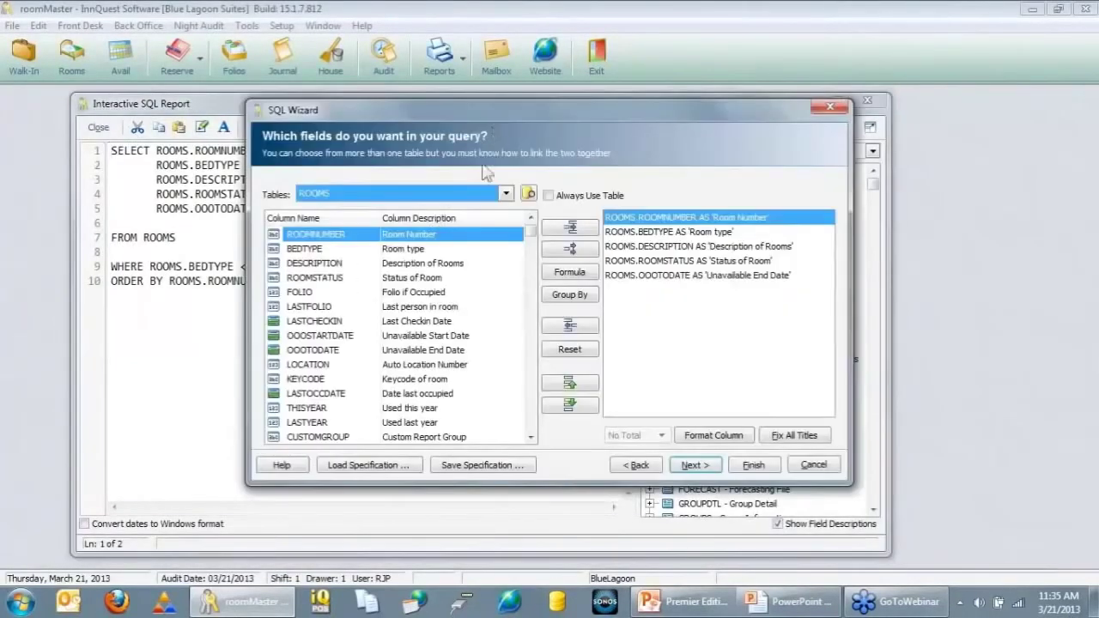
{"action": "double_click", "coordinate": [668, 220]}
{"action": "double_click", "coordinate": [431, 220]}
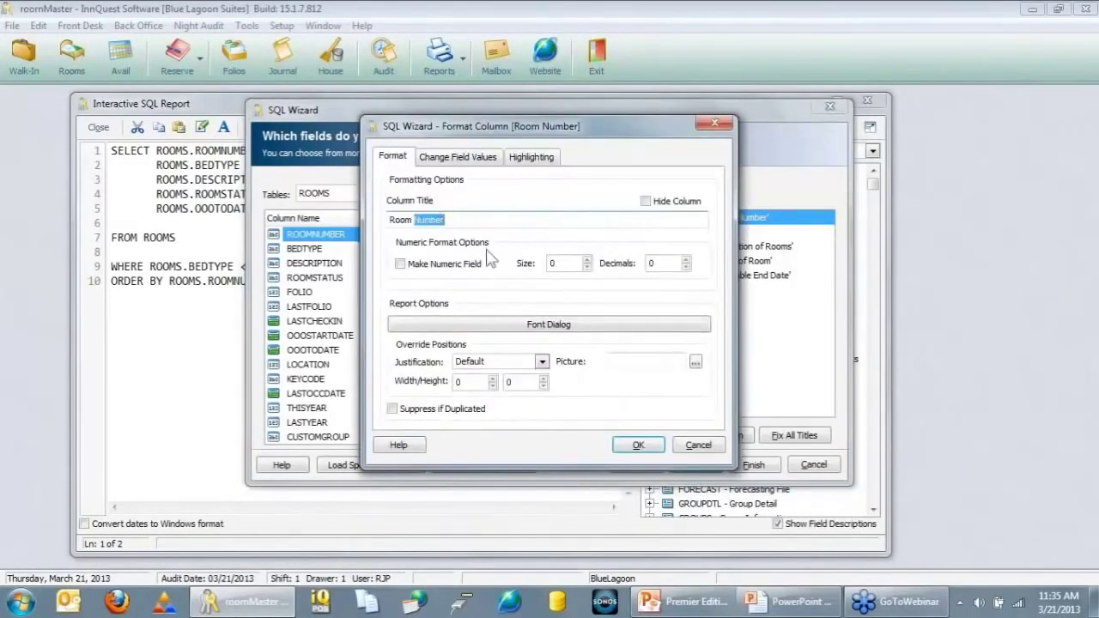
{"action": "key", "text": "BackSpace"}
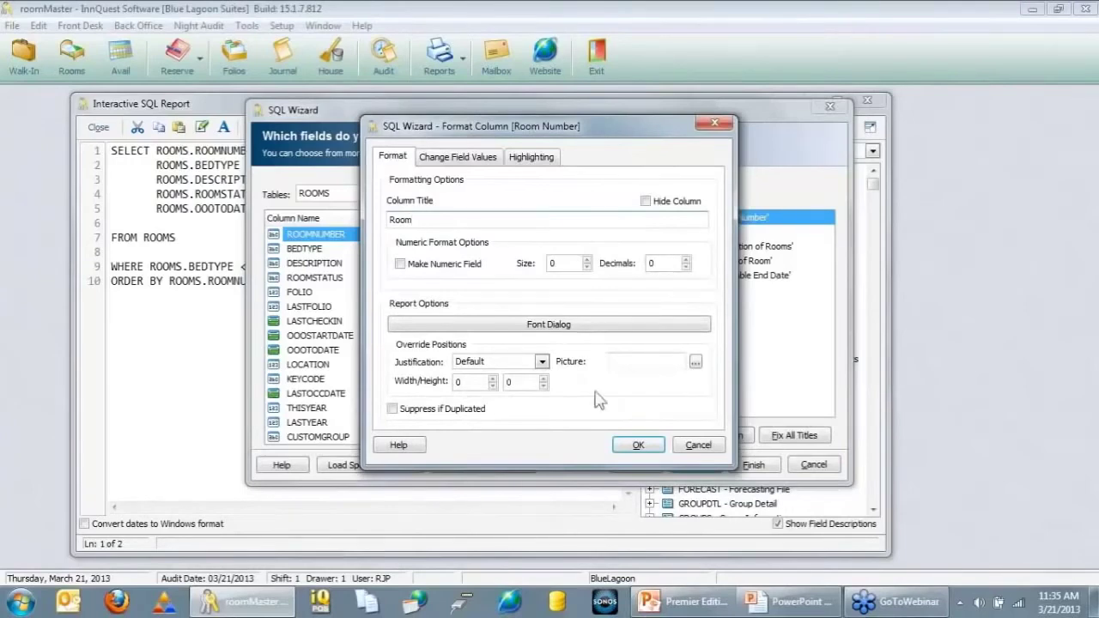
{"action": "left_click", "coordinate": [636, 445]}
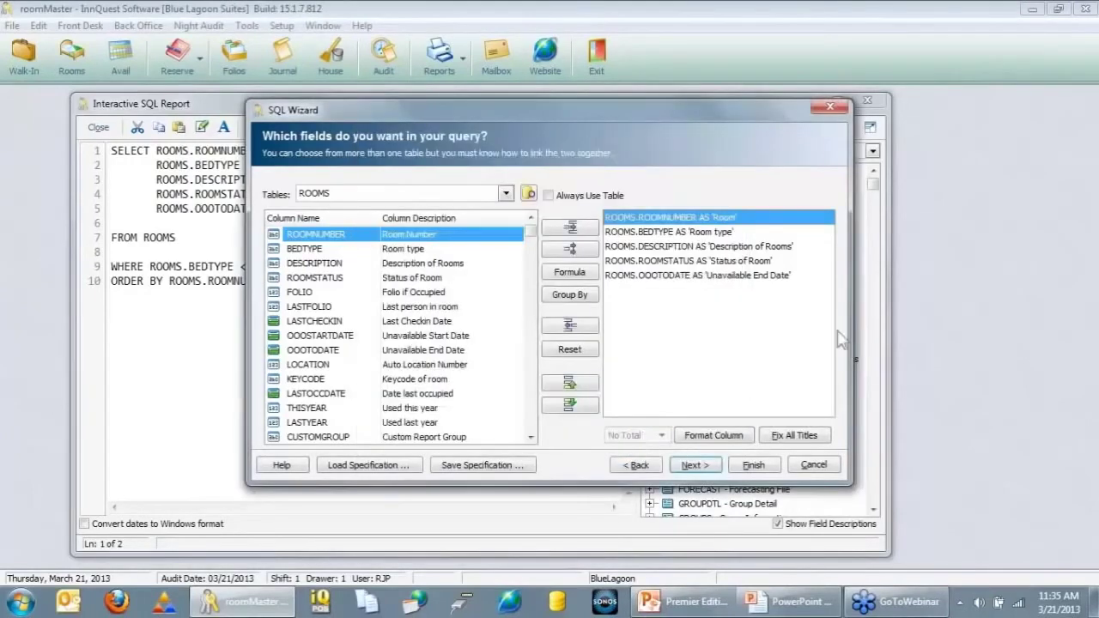
- Set the BEDTYPE column title to Room Type with a capital T
{"action": "double_click", "coordinate": [710, 232]}
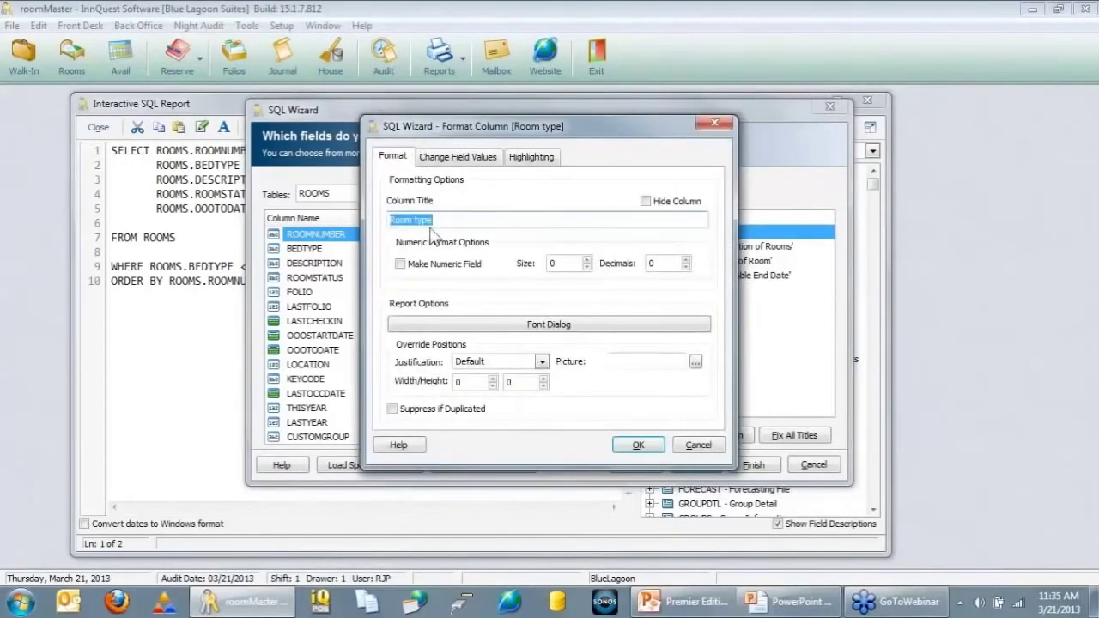
{"action": "left_click", "coordinate": [416, 220]}
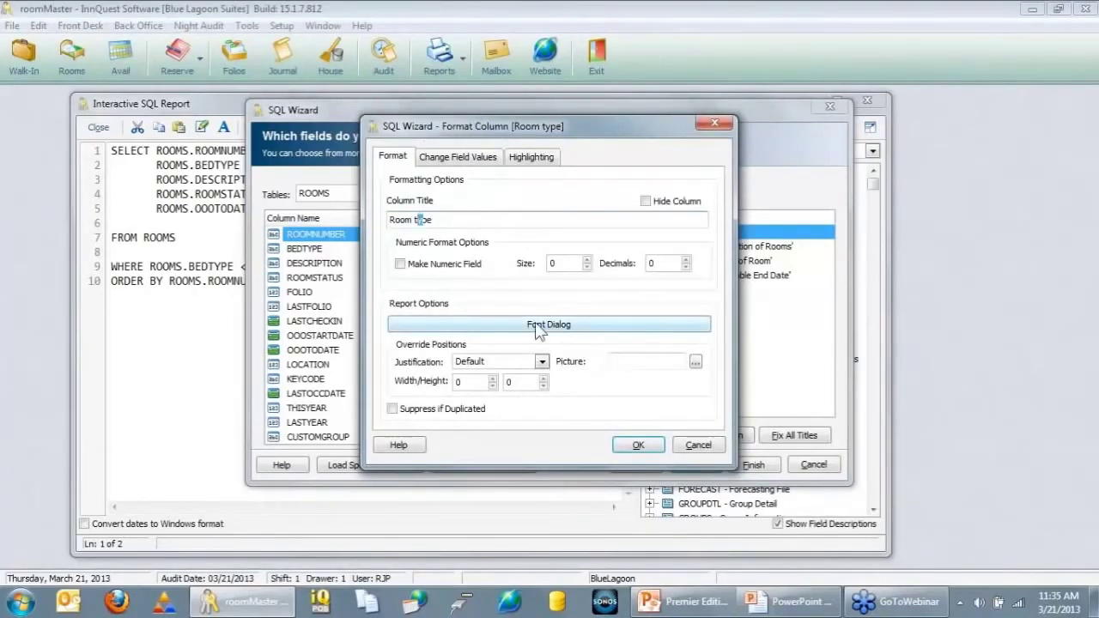
{"action": "key", "text": "Delete"}
{"action": "type", "text": "T"}
{"action": "left_click", "coordinate": [635, 445]}
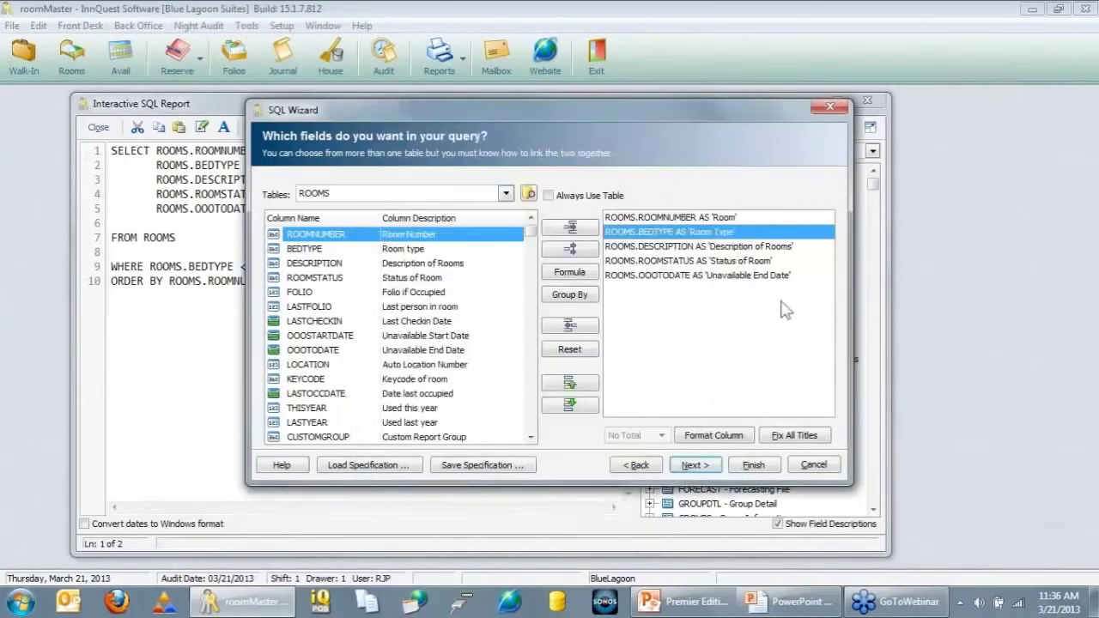
- Shorten the title of the ROOMS.DESCRIPTION column to Description
{"action": "double_click", "coordinate": [755, 248]}
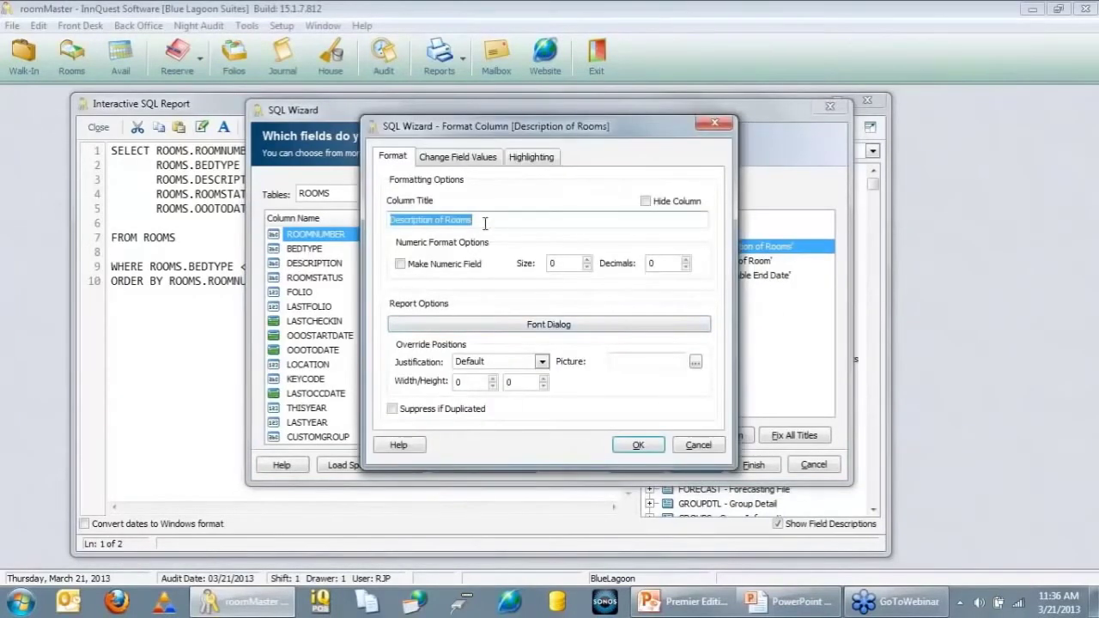
{"action": "left_click", "coordinate": [487, 221]}
{"action": "key", "text": "BackSpace"}
{"action": "key", "text": "BackSpace"}
{"action": "key", "text": "BackSpace"}
{"action": "key", "text": "BackSpace"}
{"action": "key", "text": "BackSpace"}
{"action": "key", "text": "BackSpace"}
{"action": "key", "text": "BackSpace"}
{"action": "key", "text": "BackSpace"}
{"action": "key", "text": "BackSpace"}
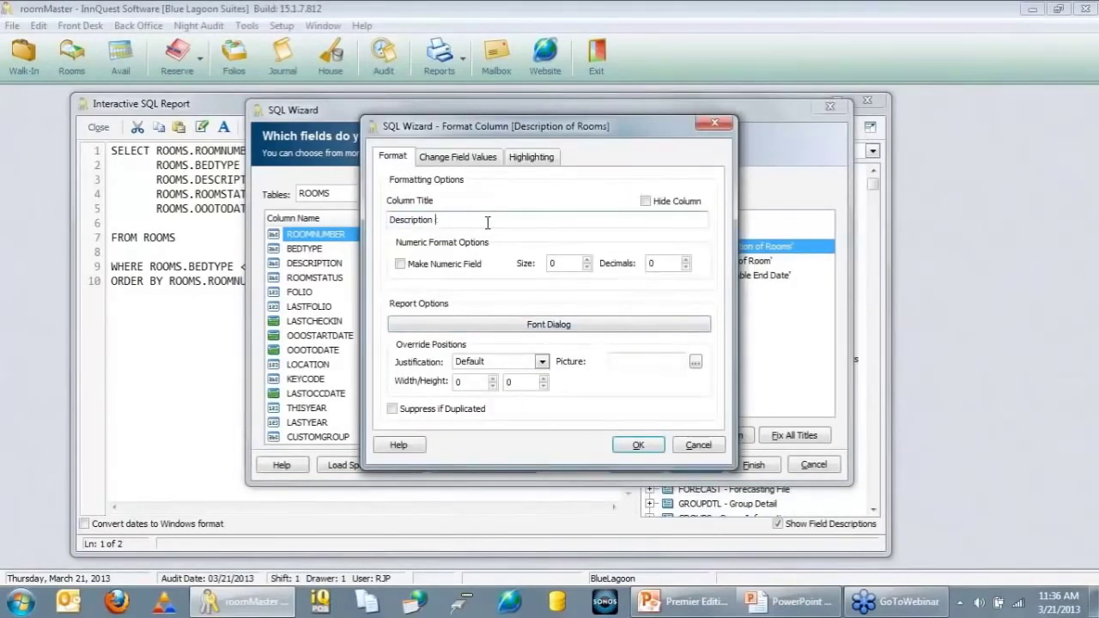
{"action": "key", "text": "Return"}
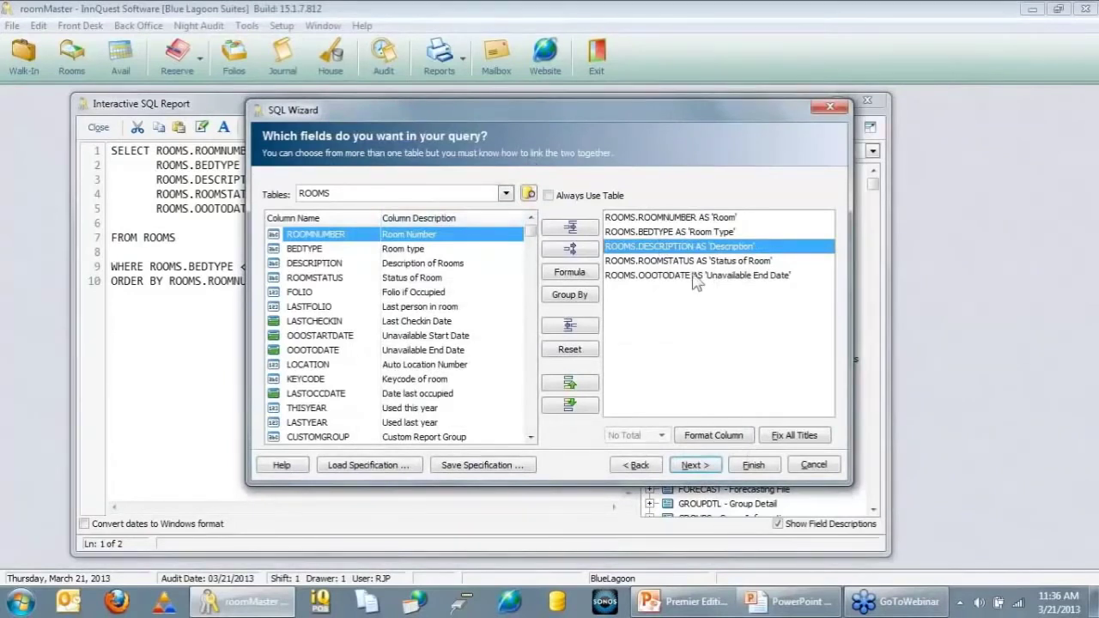
- Shorten the ROOMSTATUS column title to Status
{"action": "double_click", "coordinate": [692, 261]}
{"action": "left_click", "coordinate": [487, 221]}
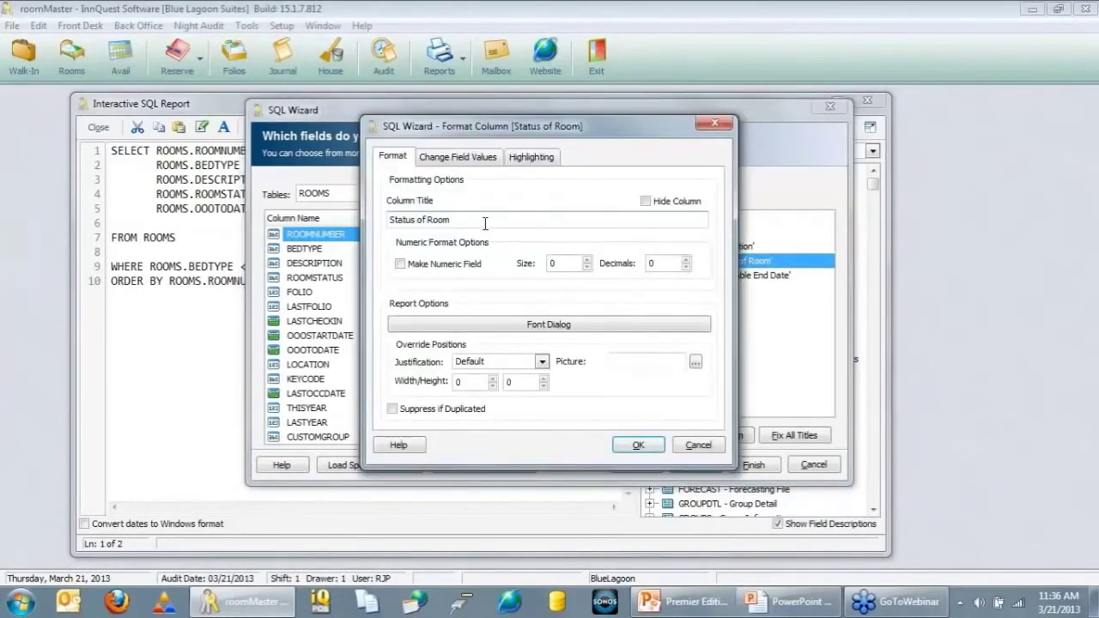
{"action": "key", "text": "BackSpace"}
{"action": "key", "text": "BackSpace"}
{"action": "key", "text": "BackSpace"}
{"action": "key", "text": "BackSpace"}
{"action": "key", "text": "BackSpace"}
{"action": "key", "text": "BackSpace"}
{"action": "key", "text": "BackSpace"}
{"action": "key", "text": "BackSpace"}
{"action": "left_click", "coordinate": [636, 445]}
- Set the OOOTODATE column title to Unavailable Until and regenerate the query from the wizard
{"action": "double_click", "coordinate": [691, 275]}
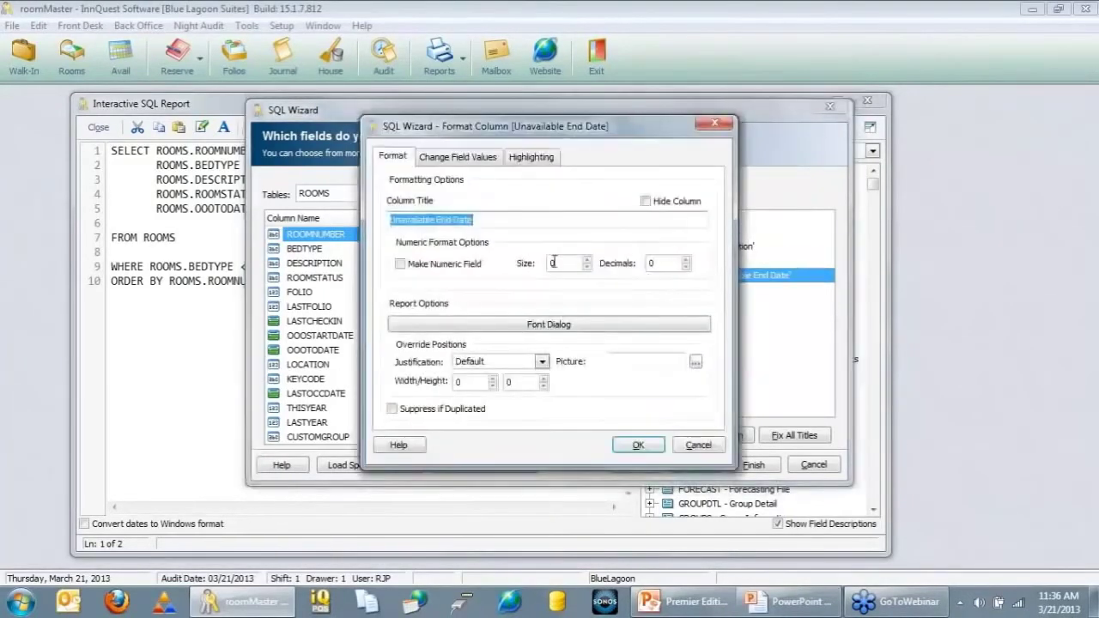
{"action": "left_click", "coordinate": [453, 220]}
{"action": "left_click_drag", "start_coordinate": [437, 220], "coordinate": [546, 245]}
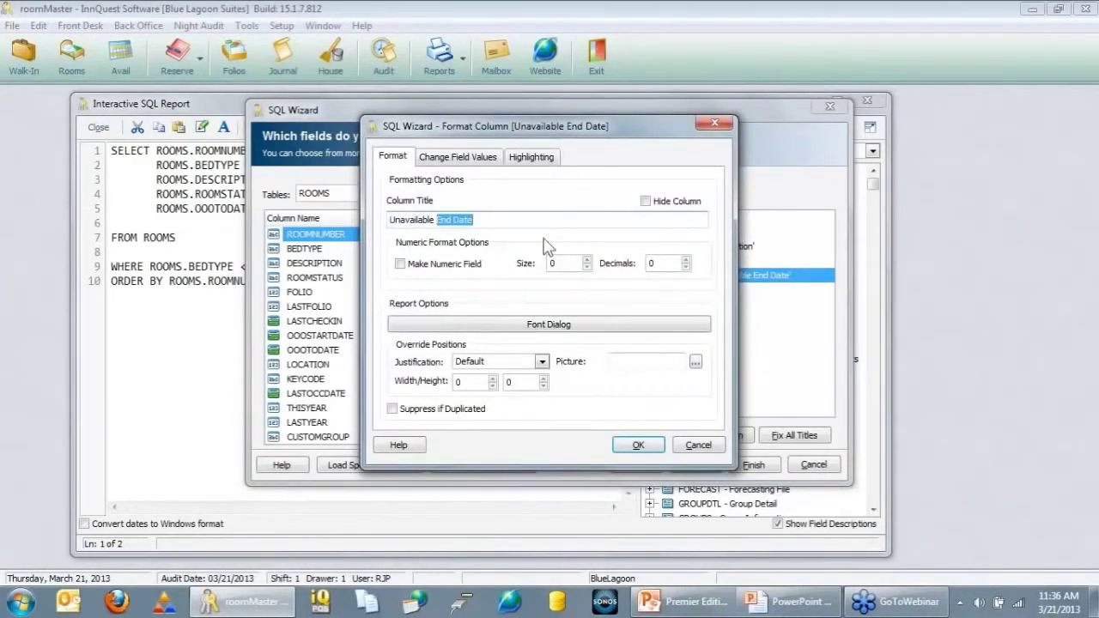
{"action": "type", "text": "Until"}
{"action": "left_click", "coordinate": [628, 448]}
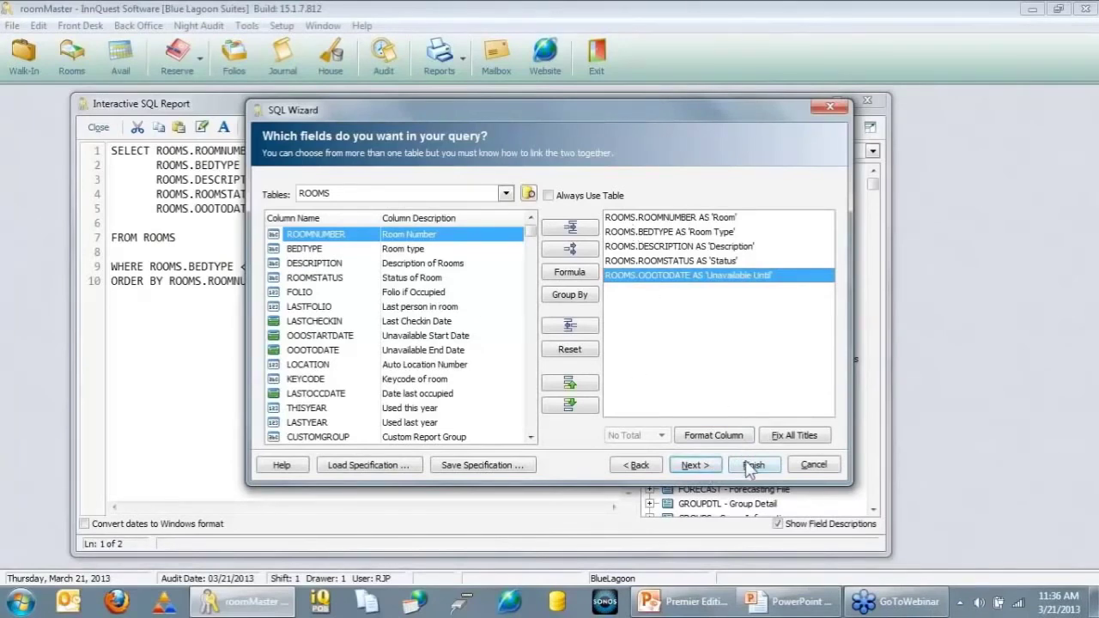
{"action": "left_click", "coordinate": [752, 468]}
- Run the updated query and examine the shortened headings and room status values in the report preview
{"action": "left_click", "coordinate": [374, 131]}
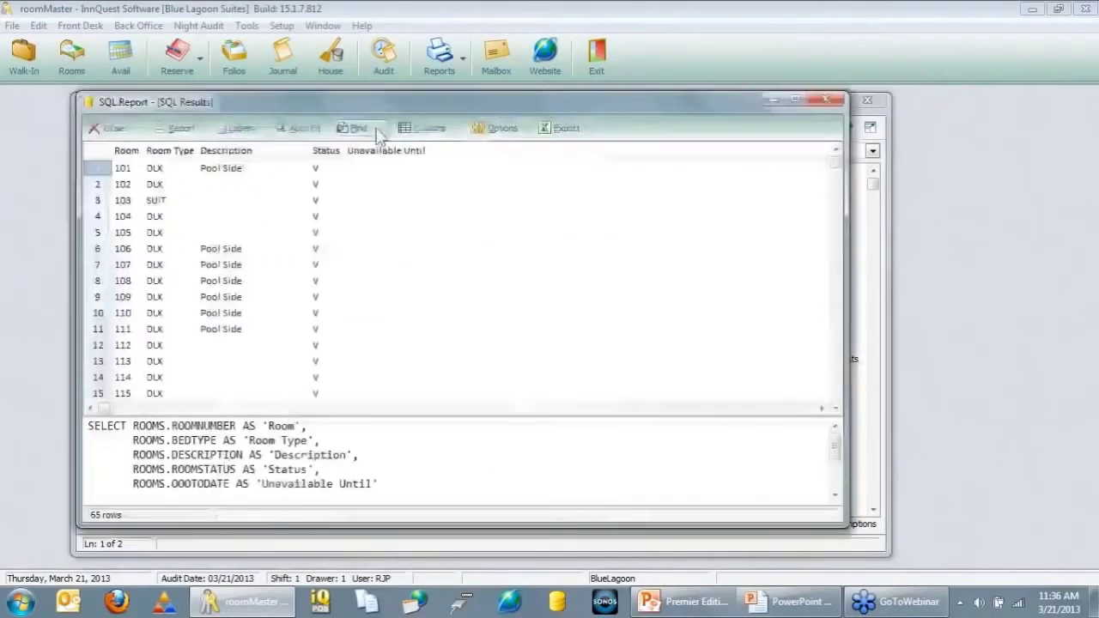
{"action": "left_click", "coordinate": [176, 127]}
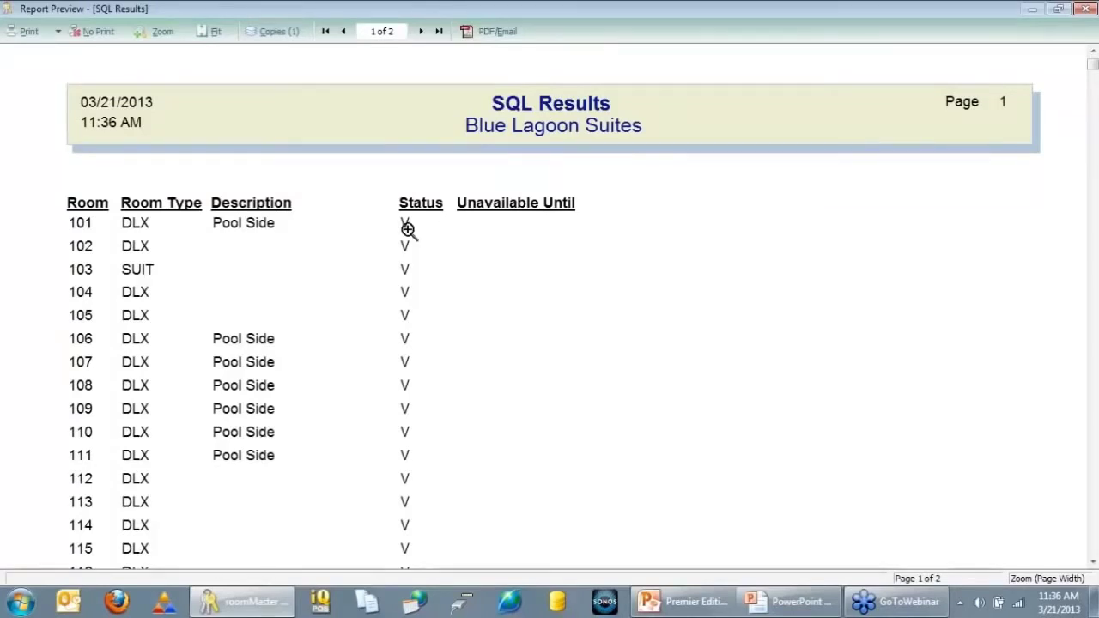
{"action": "scroll", "coordinate": [465, 340], "scroll_direction": "down", "scroll_amount": 1}
{"action": "scroll", "coordinate": [465, 340], "scroll_direction": "down", "scroll_amount": 5}
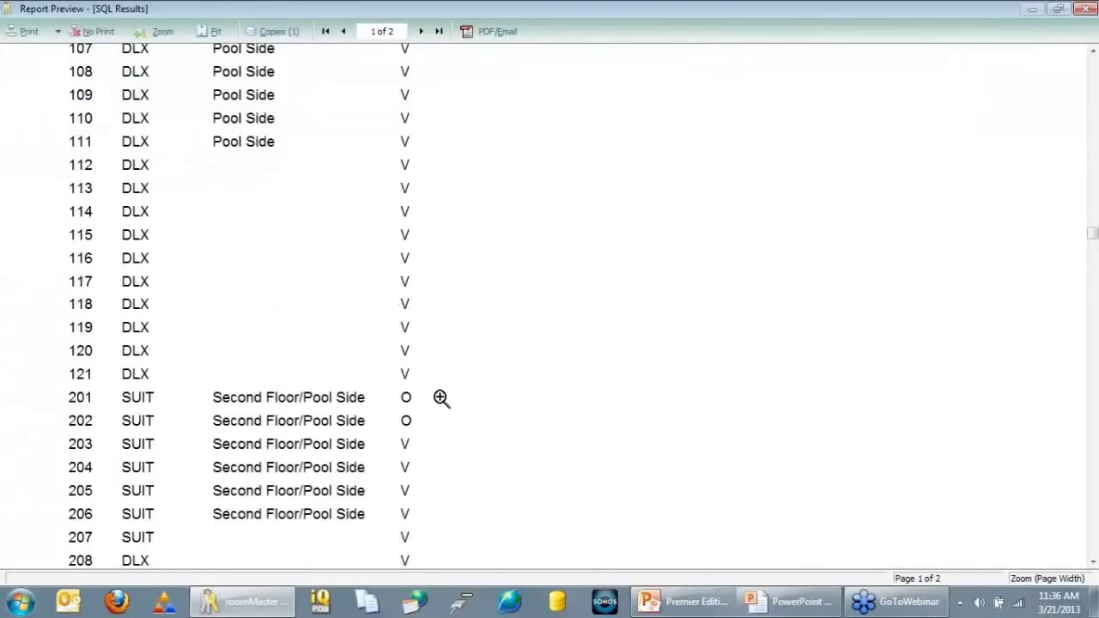
{"action": "scroll", "coordinate": [452, 405], "scroll_direction": "down", "scroll_amount": 4}
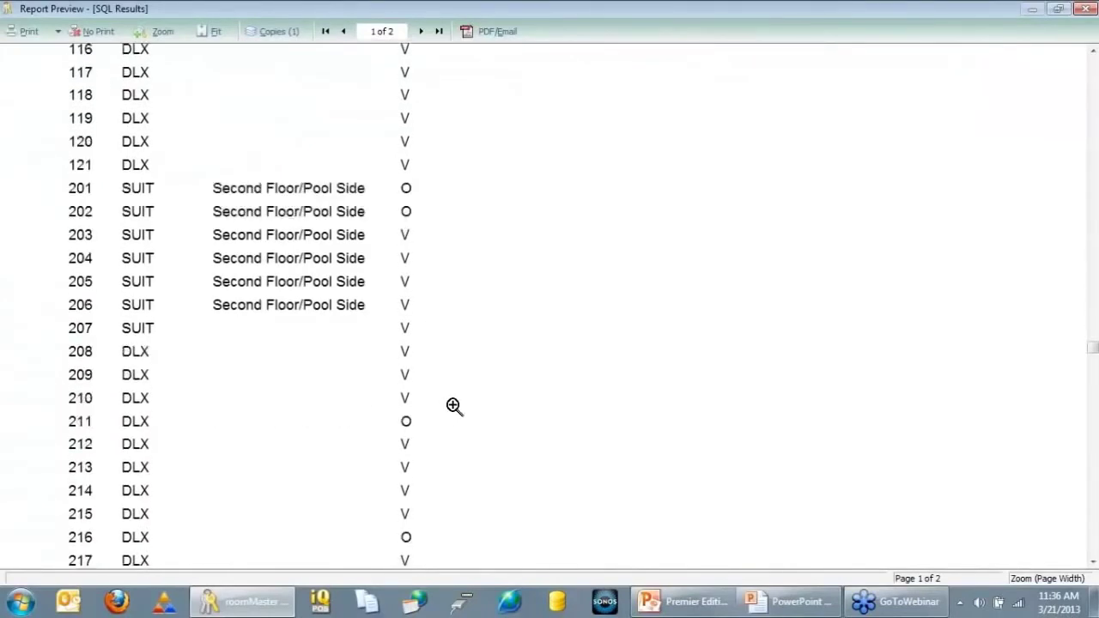
- Examine the room status codes throughout the report preview and return to the query editor
{"action": "scroll", "coordinate": [455, 392], "scroll_direction": "down", "scroll_amount": 4}
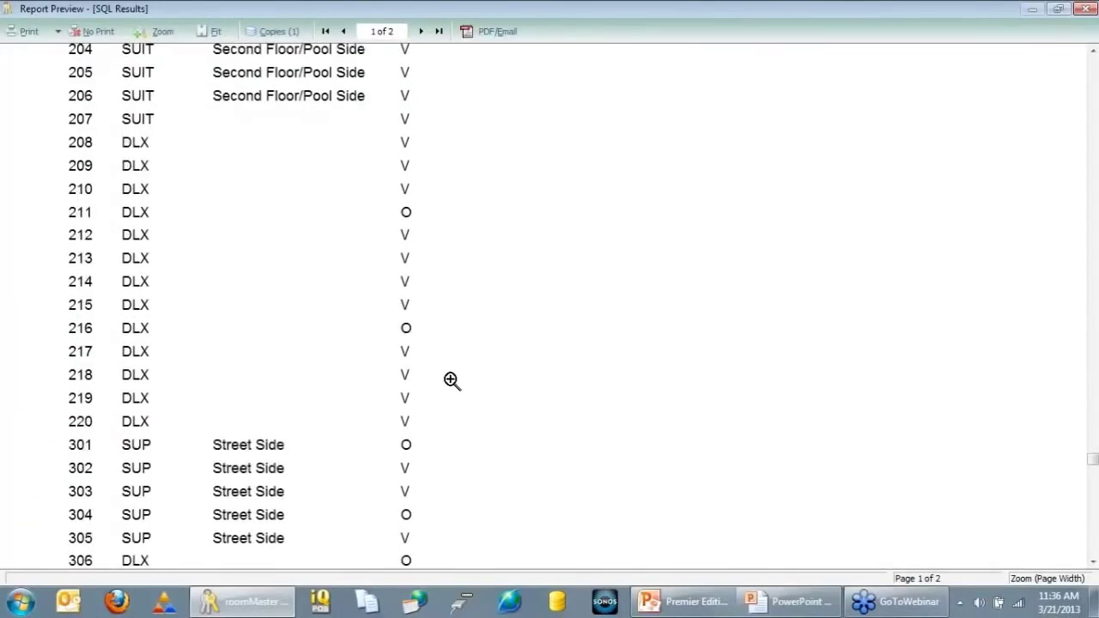
{"action": "scroll", "coordinate": [456, 373], "scroll_direction": "up", "scroll_amount": 11}
{"action": "scroll", "coordinate": [459, 369], "scroll_direction": "up", "scroll_amount": 3}
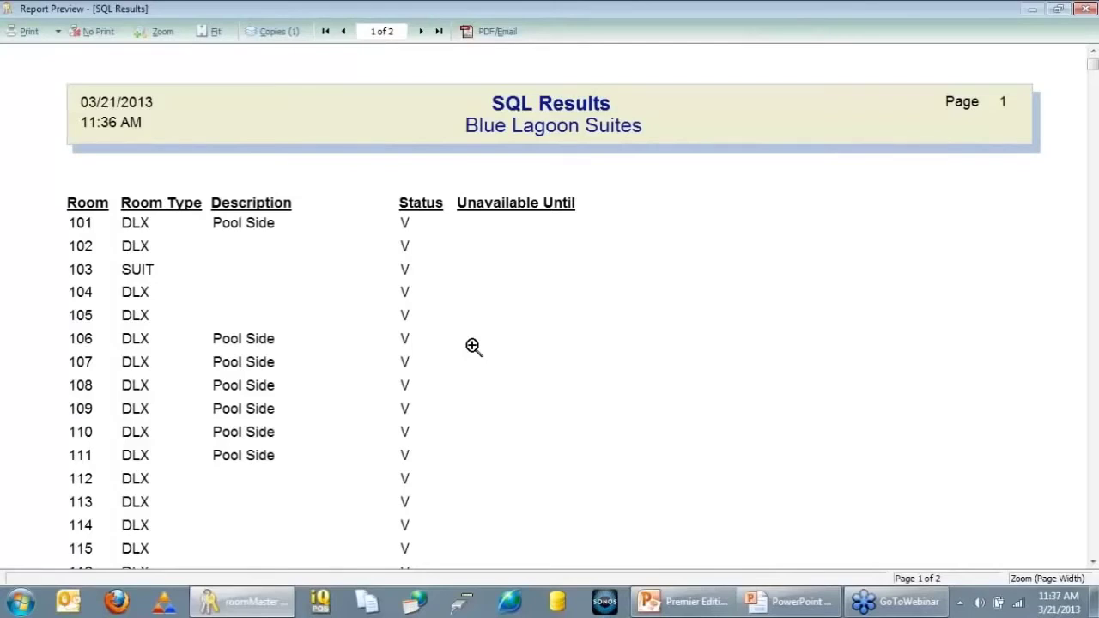
{"action": "left_click", "coordinate": [92, 36]}
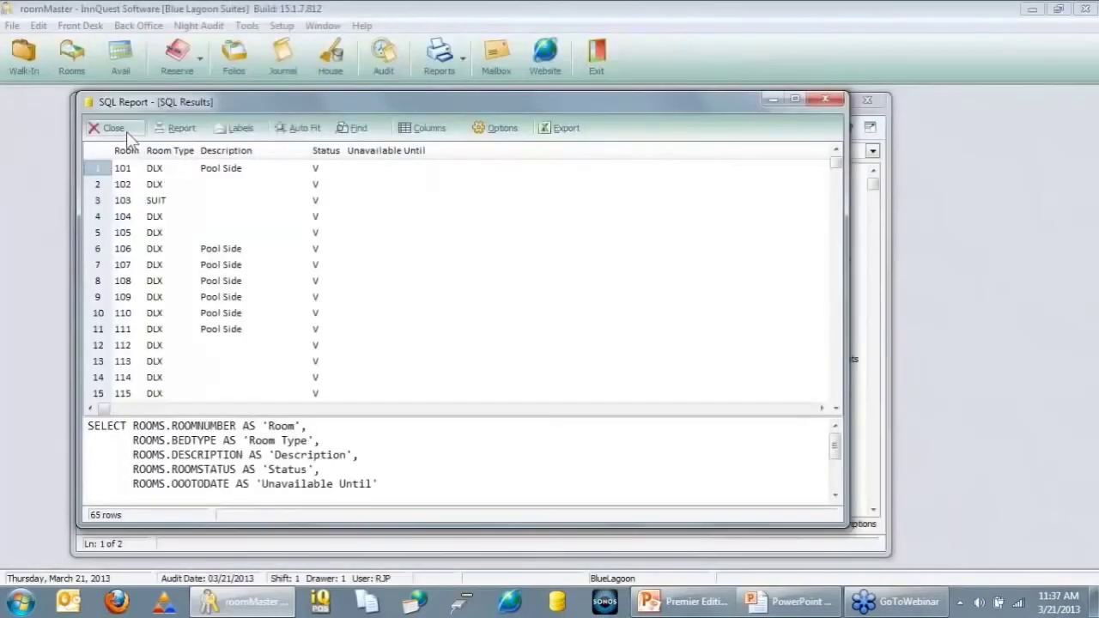
{"action": "left_click", "coordinate": [118, 49]}
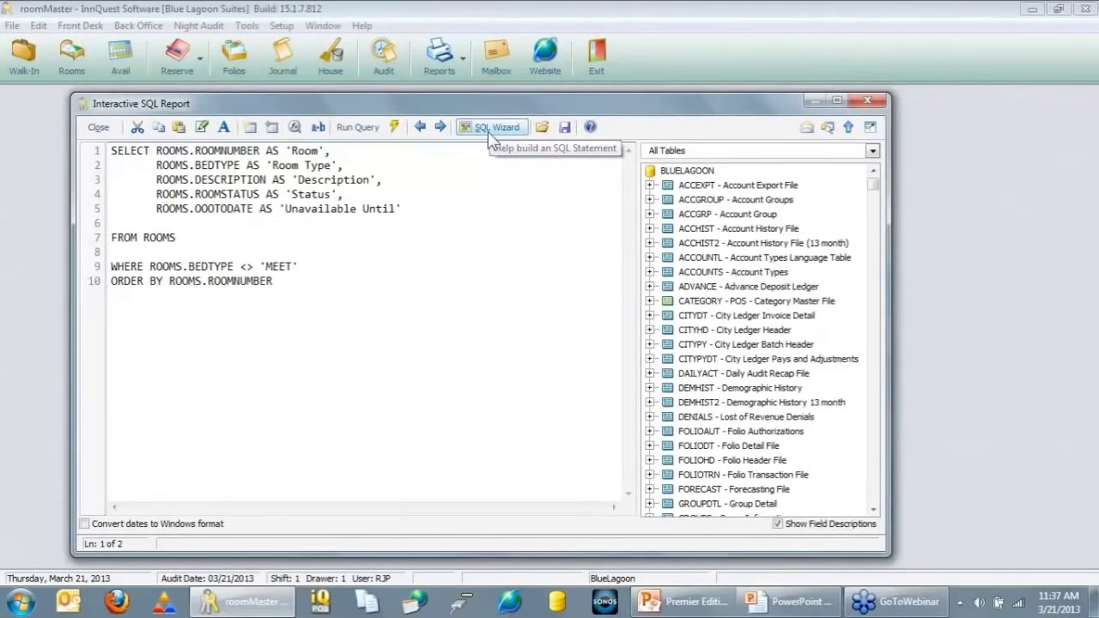
- Reopen the query in the SQL Wizard and add a value conversion from V to Vacant for the Status column
{"action": "left_click", "coordinate": [492, 128]}
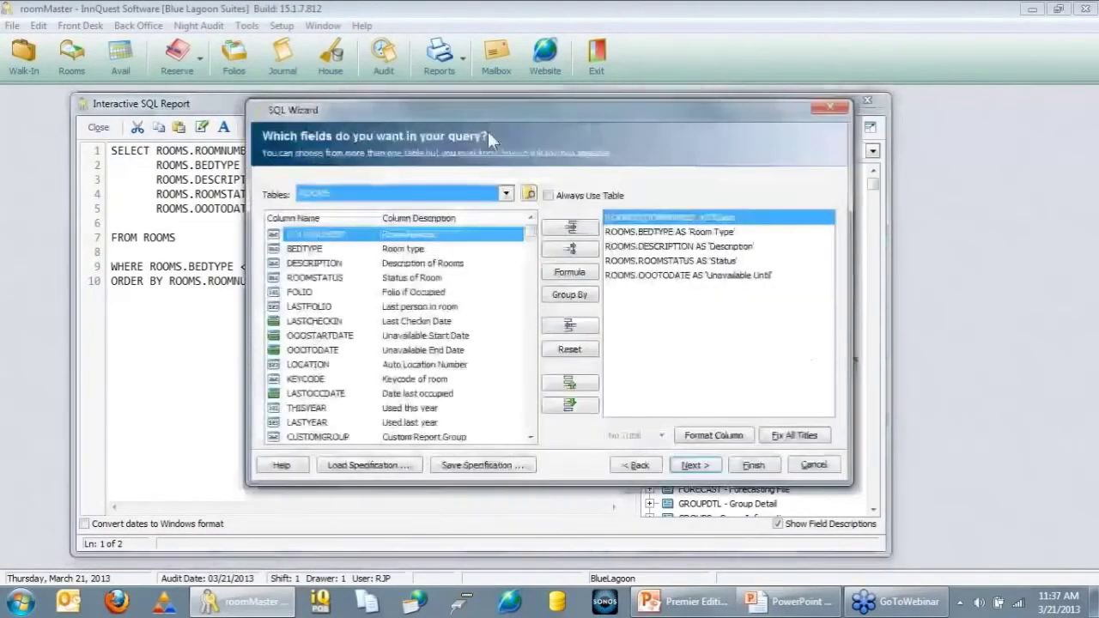
{"action": "left_click", "coordinate": [684, 262]}
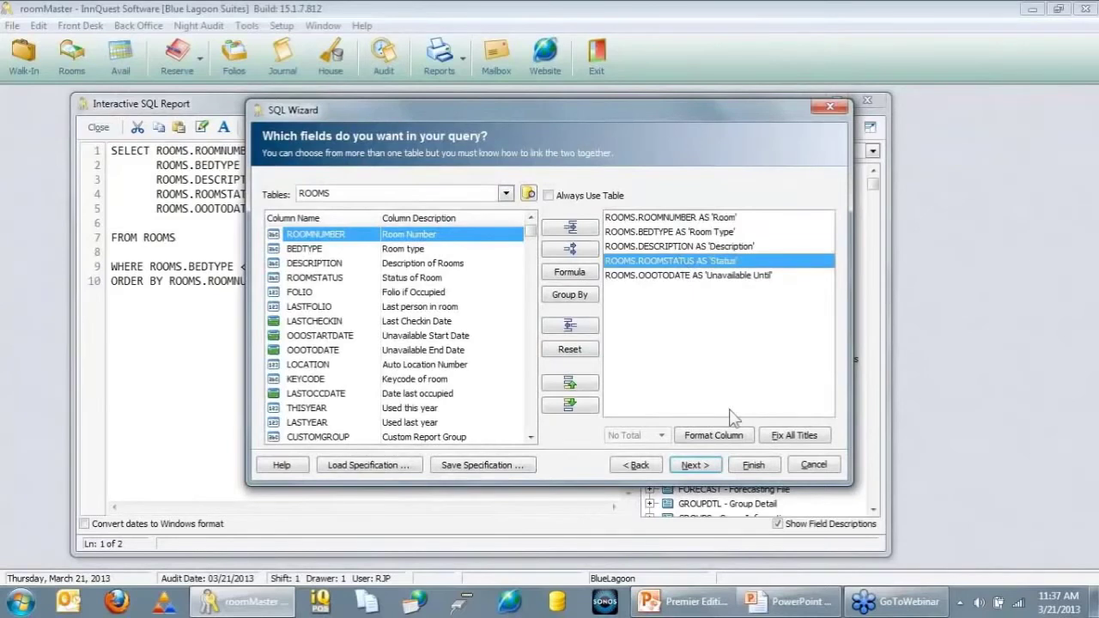
{"action": "double_click", "coordinate": [687, 271]}
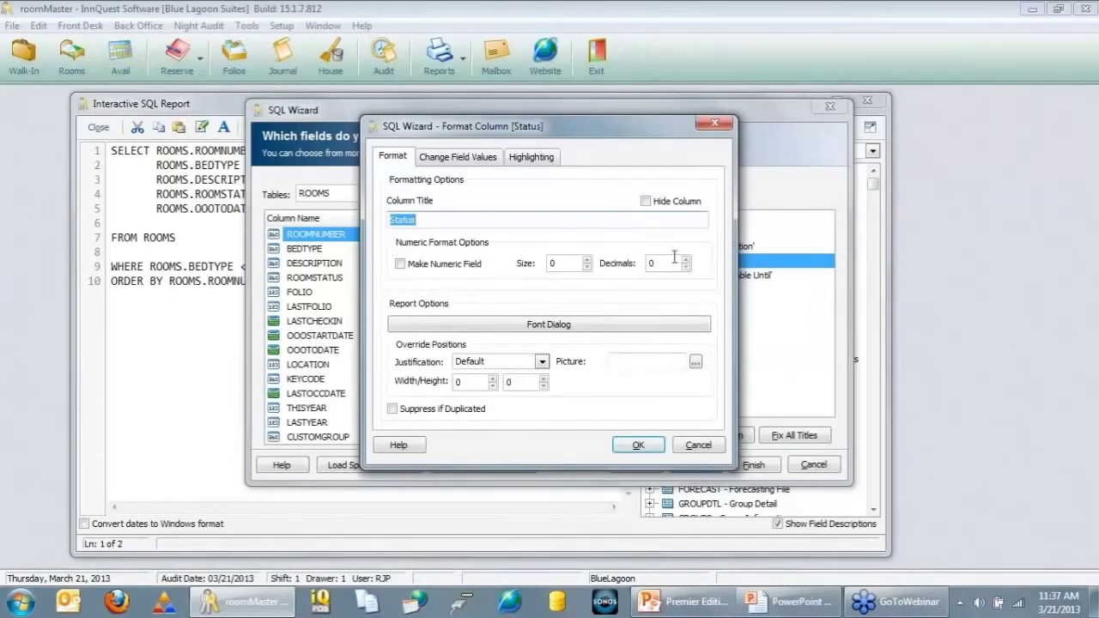
{"action": "left_click", "coordinate": [474, 161]}
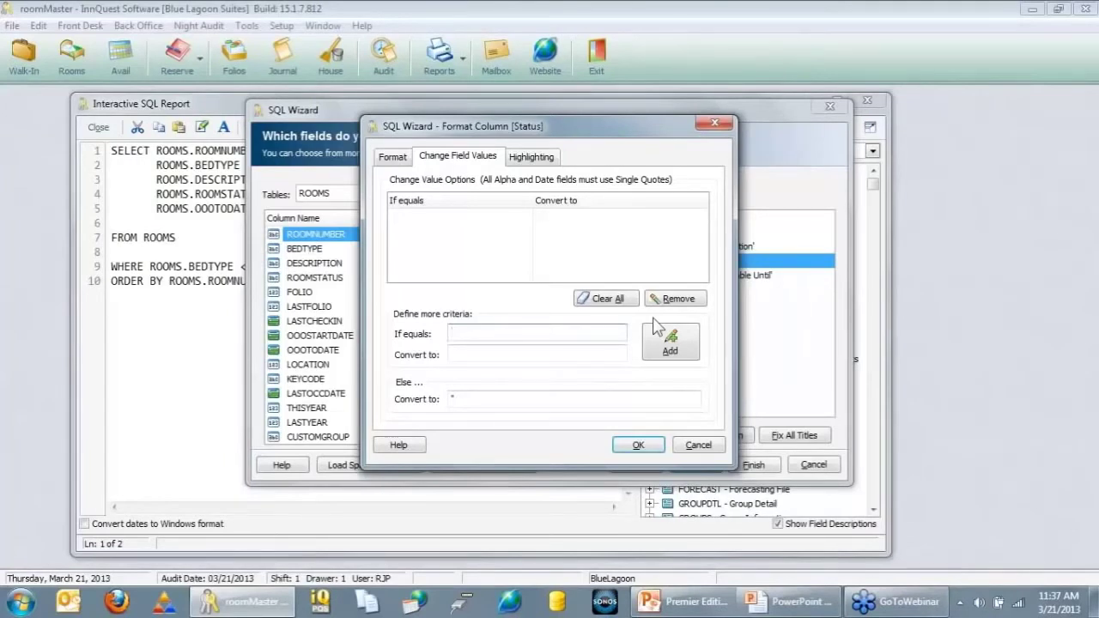
{"action": "type", "text": "V"}
{"action": "key", "text": "Tab"}
{"action": "type", "text": "Va"}
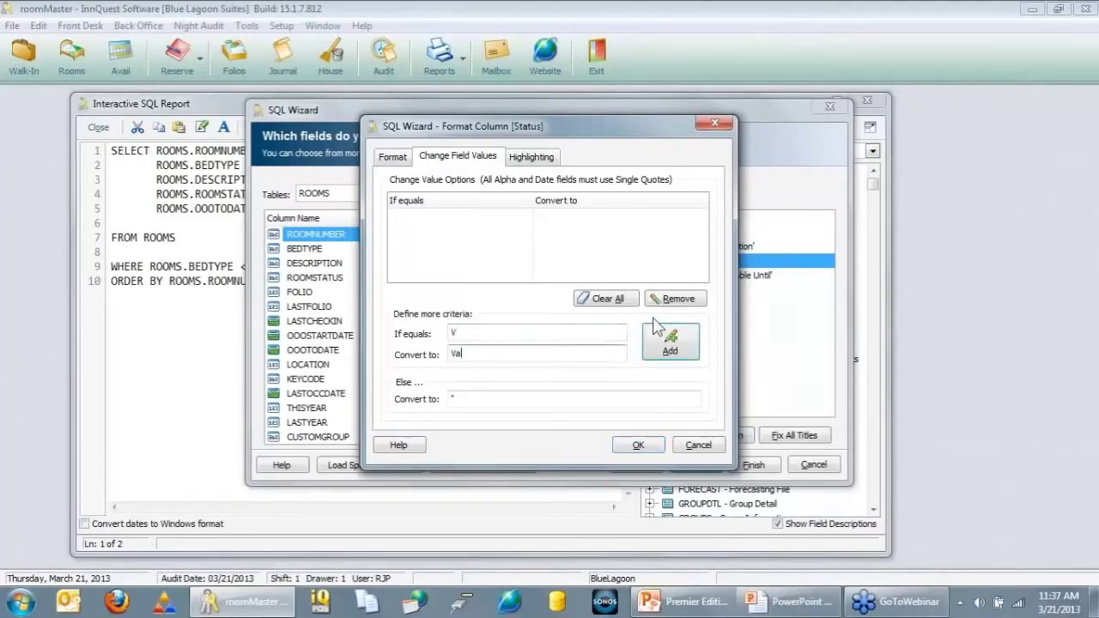
{"action": "type", "text": "cant"}
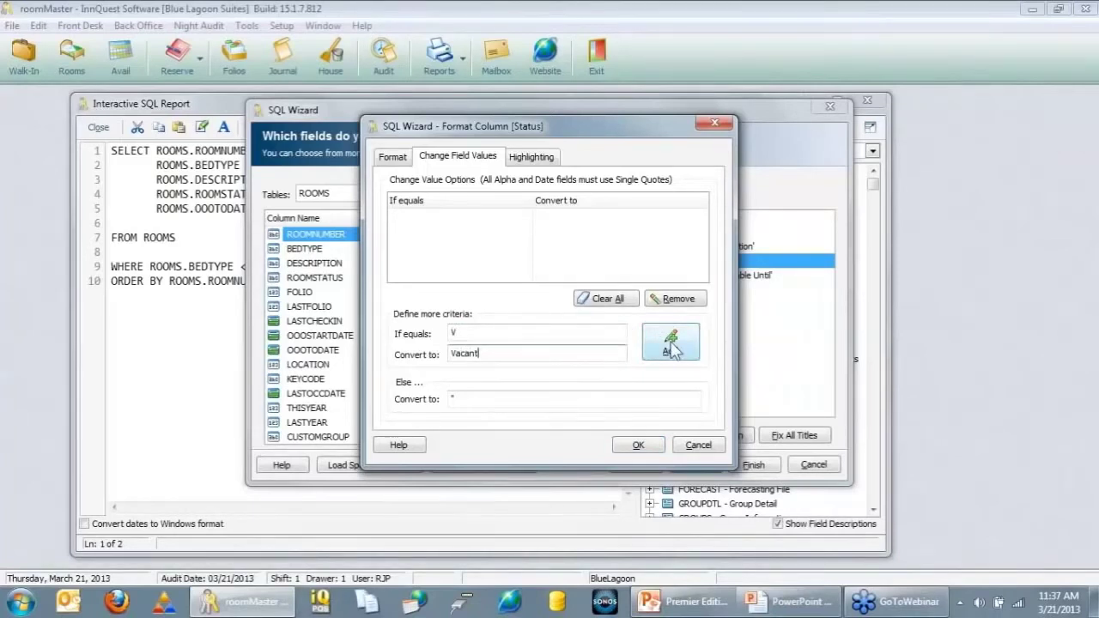
{"action": "left_click", "coordinate": [671, 346]}
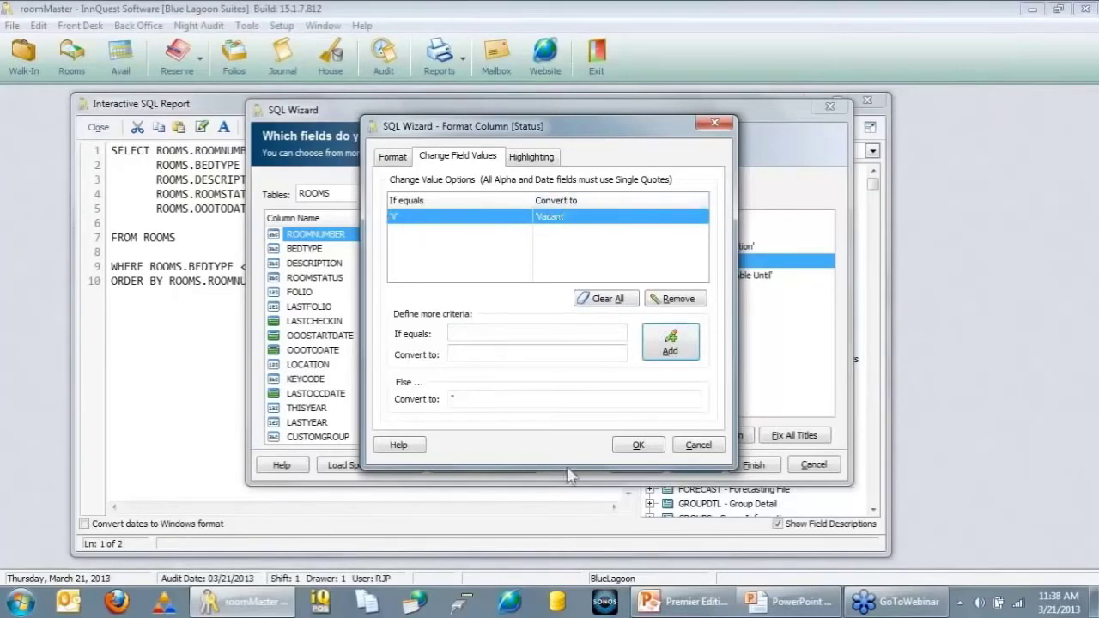
- Add Status value conversions from O to Occupied and from D to Dirty
{"action": "mouse_move", "coordinate": [781, 603]}
{"action": "type", "text": "O"}
{"action": "key", "text": "Tab"}
{"action": "type", "text": "Occupied"}
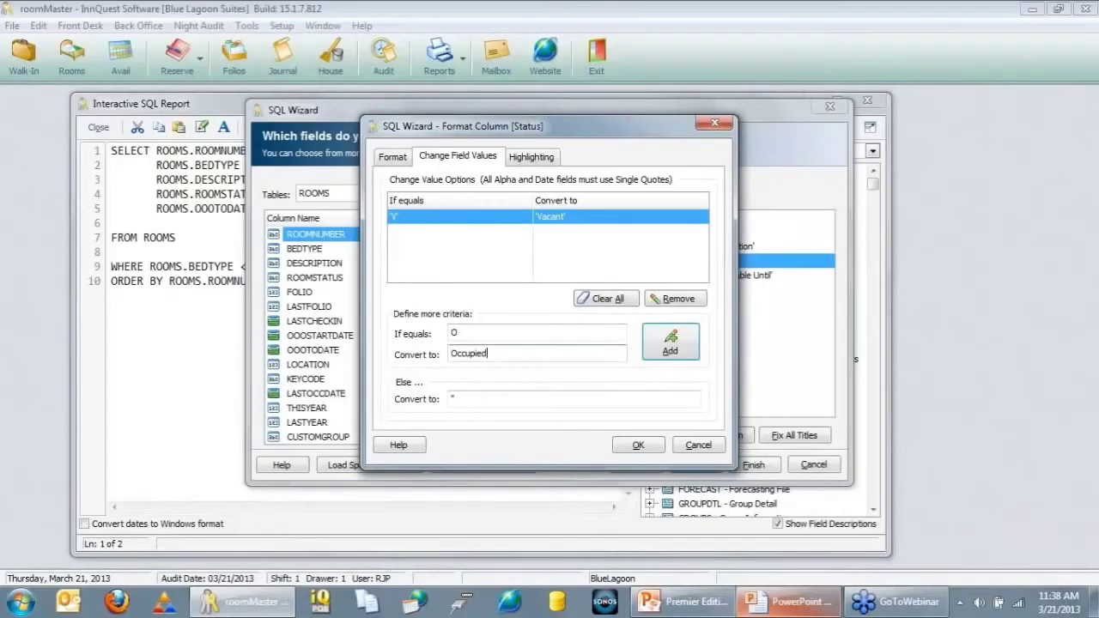
{"action": "key", "text": "Return"}
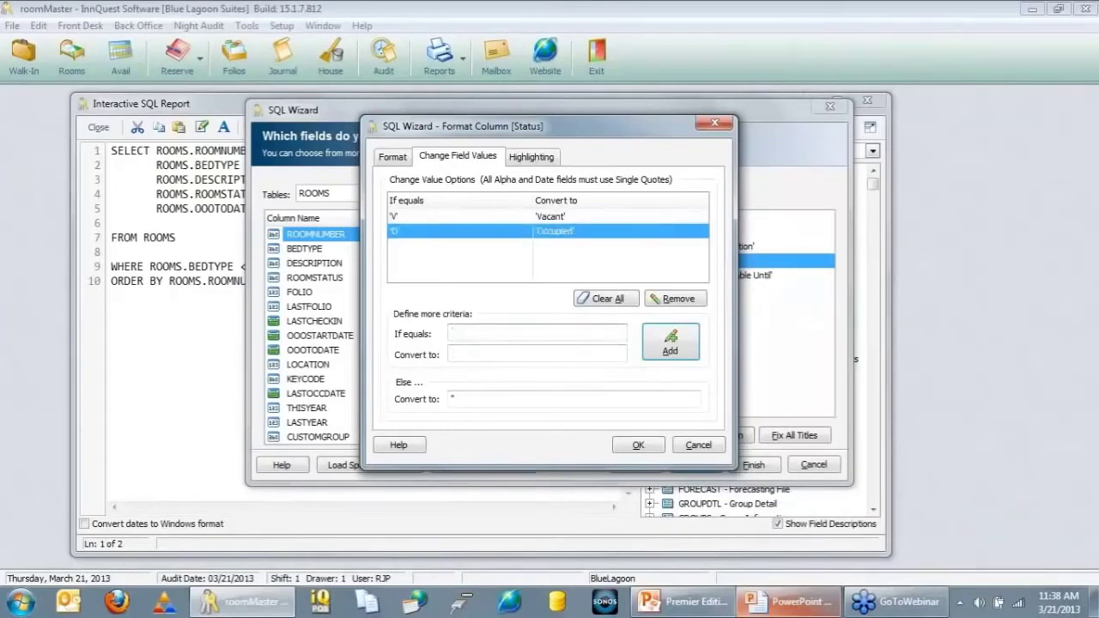
{"action": "type", "text": "D"}
{"action": "key", "text": "Tab"}
{"action": "type", "text": "Dirty"}
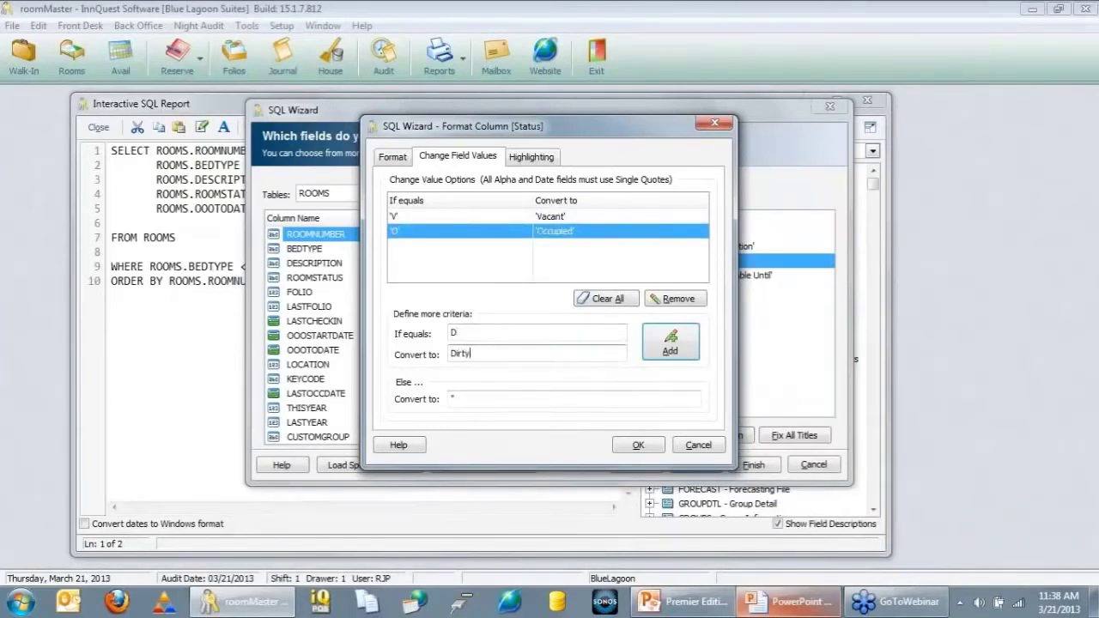
{"action": "key", "text": "Return"}
- Add a Status value conversion from U to Unavailable
{"action": "type", "text": "U"}
{"action": "key", "text": "Tab"}
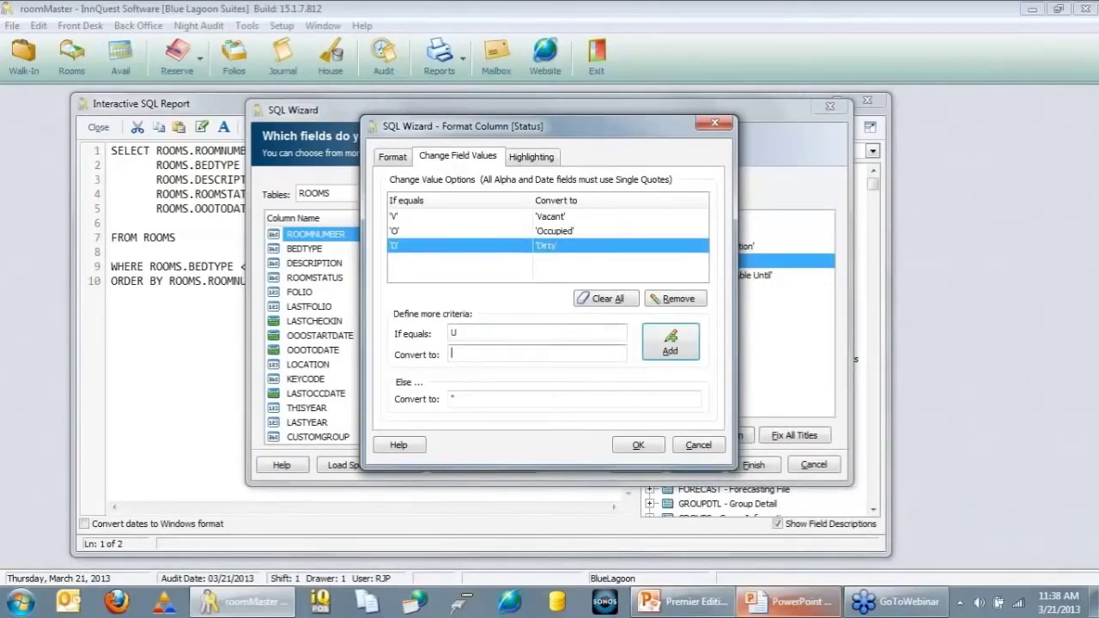
{"action": "type", "text": "Unavila"}
{"action": "key", "text": "BackSpace"}
{"action": "key", "text": "BackSpace"}
{"action": "key", "text": "BackSpace"}
{"action": "type", "text": "ailable"}
{"action": "key", "text": "Return"}
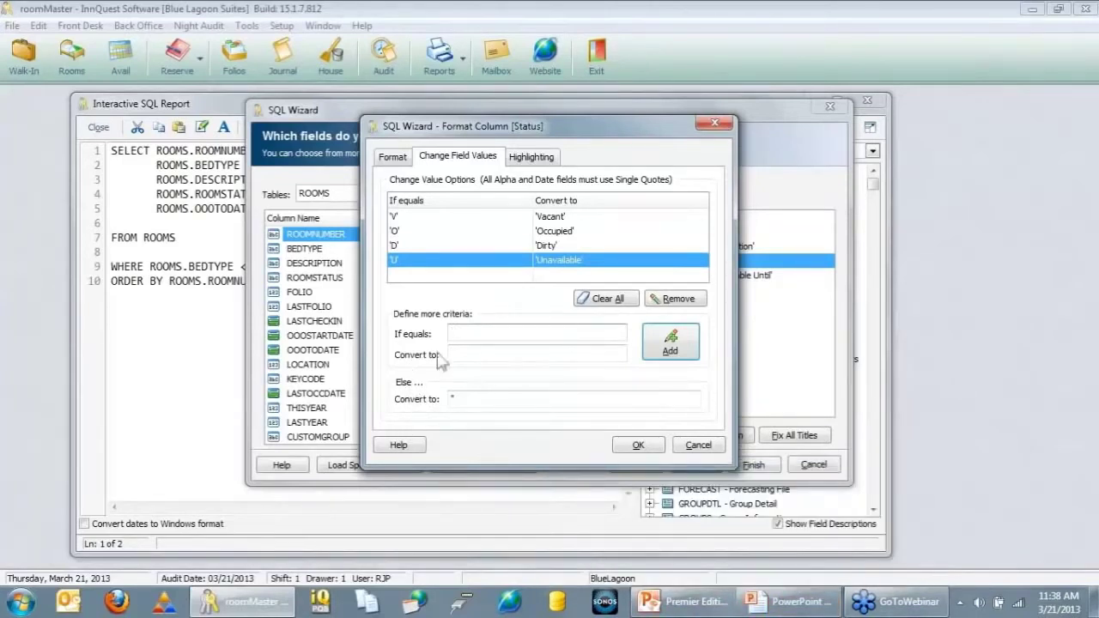
- Go over the four Status conversions and set the fallback value for all other codes to No Clue!
{"action": "left_click", "coordinate": [417, 219]}
{"action": "left_click", "coordinate": [407, 231]}
{"action": "left_click", "coordinate": [396, 247]}
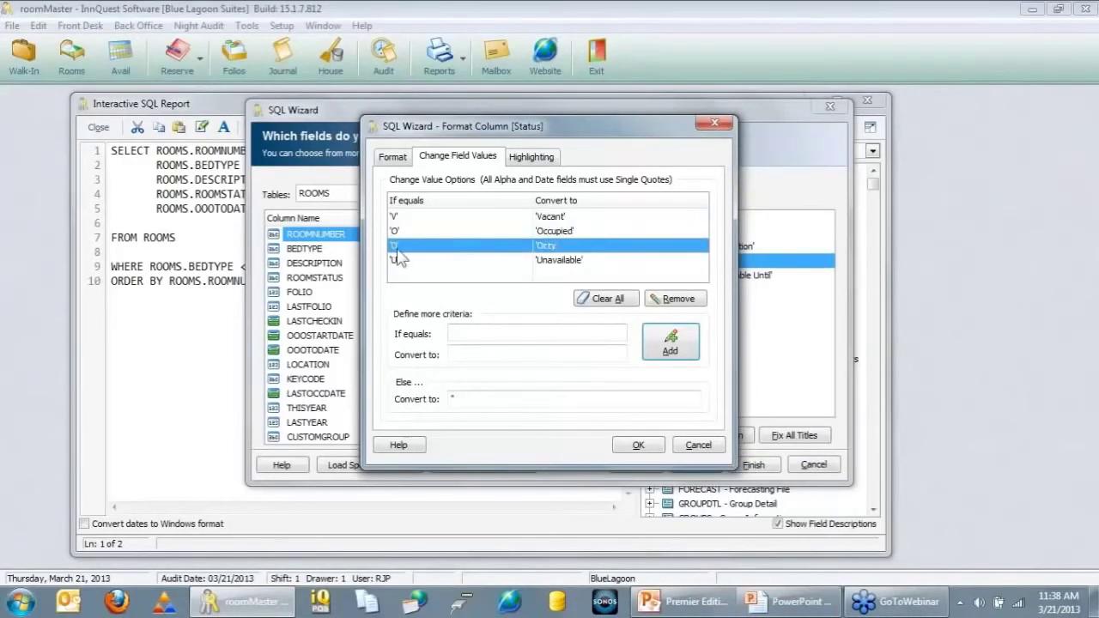
{"action": "left_click", "coordinate": [397, 260]}
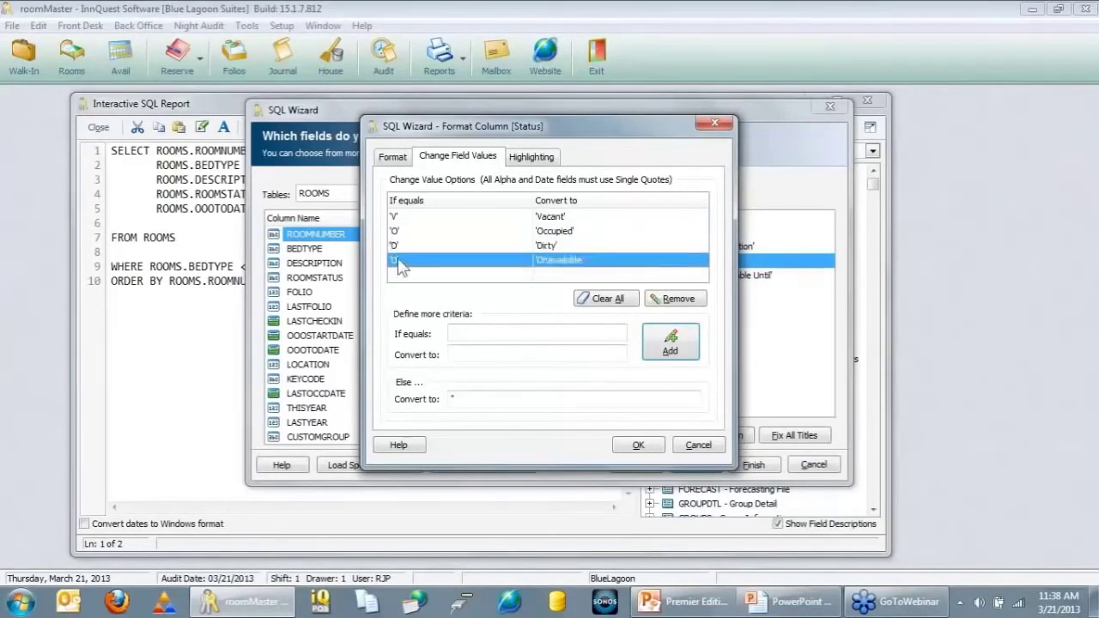
{"action": "double_click", "coordinate": [453, 398]}
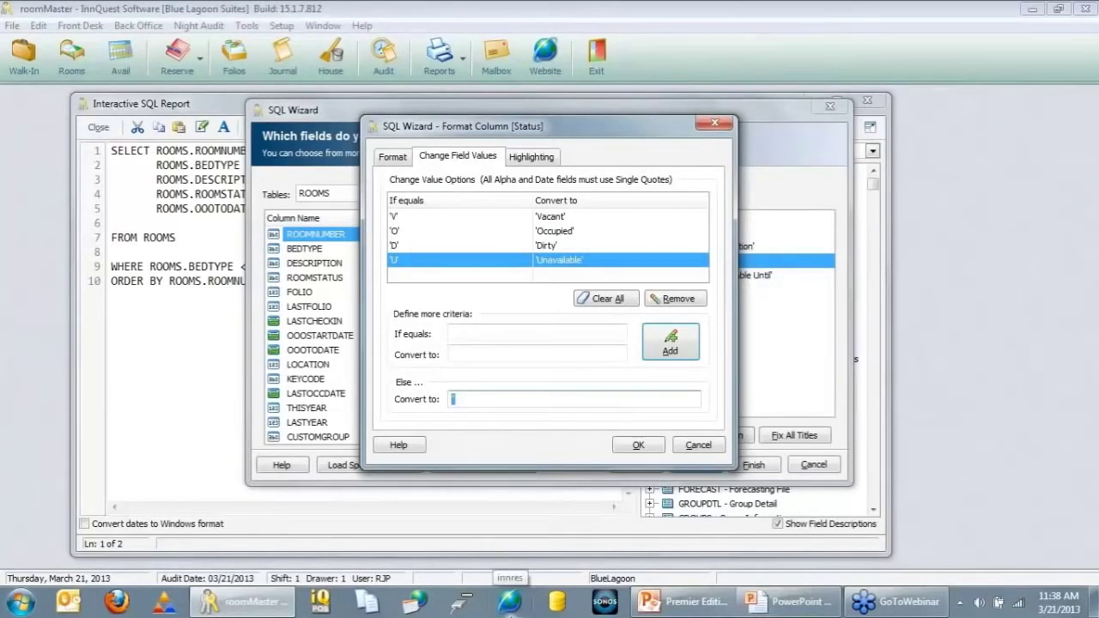
{"action": "type", "text": "No Clue!"}
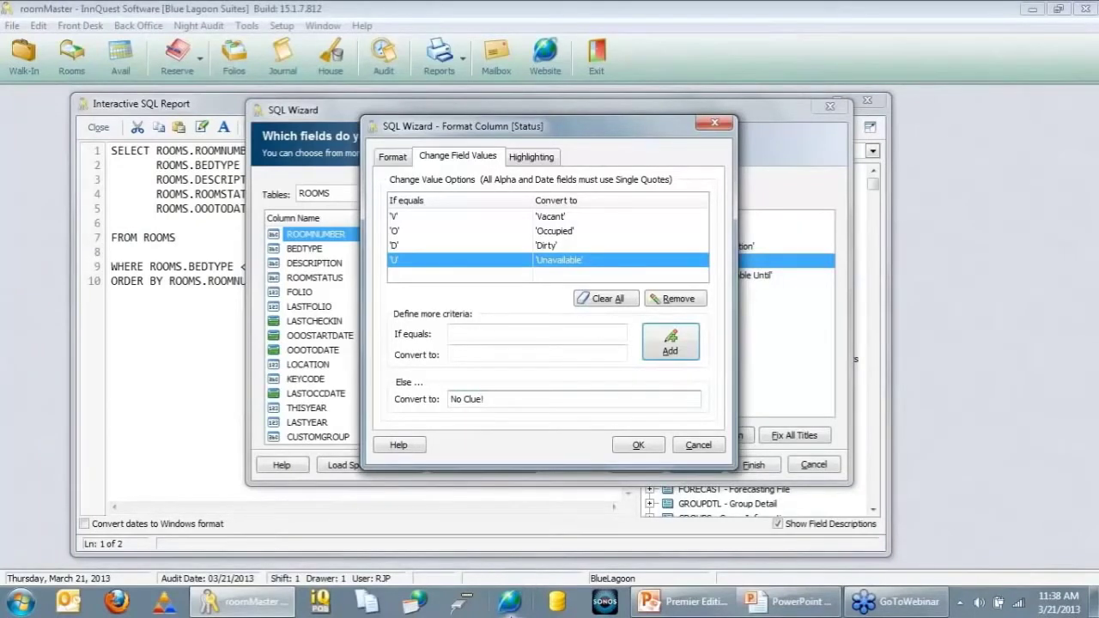
- Replace the Status fallback value with Check With Desk, accept the column format and regenerate the query from the wizard
{"action": "key", "text": "BackSpace"}
{"action": "key", "text": "BackSpace"}
{"action": "key", "text": "BackSpace"}
{"action": "key", "text": "BackSpace"}
{"action": "key", "text": "BackSpace"}
{"action": "key", "text": "BackSpace"}
{"action": "key", "text": "BackSpace"}
{"action": "key", "text": "BackSpace"}
{"action": "type", "text": "Check With Desk!"}
{"action": "key", "text": "BackSpace"}
{"action": "key", "text": "BackSpace"}
{"action": "key", "text": "BackSpace"}
{"action": "key", "text": "BackSpace"}
{"action": "key", "text": "BackSpace"}
{"action": "key", "text": "BackSpace"}
{"action": "key", "text": "BackSpace"}
{"action": "key", "text": "BackSpace"}
{"action": "key", "text": "BackSpace"}
{"action": "key", "text": "BackSpace"}
{"action": "key", "text": "BackSpace"}
{"action": "key", "text": "BackSpace"}
{"action": "type", "text": "k With Desk"}
{"action": "left_click", "coordinate": [638, 445]}
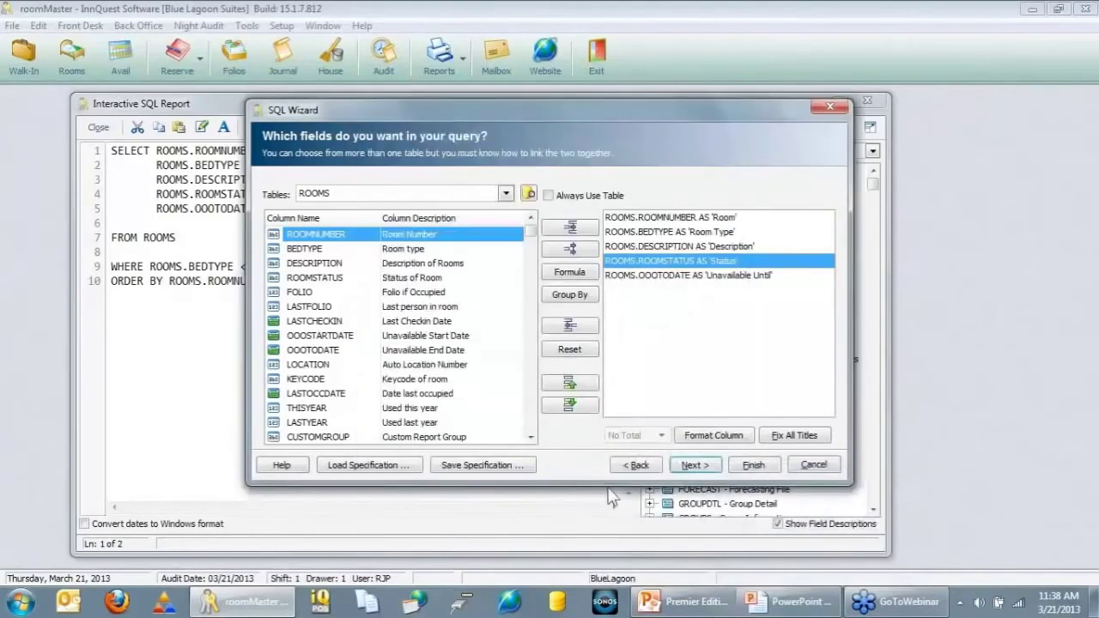
{"action": "left_click", "coordinate": [757, 467]}
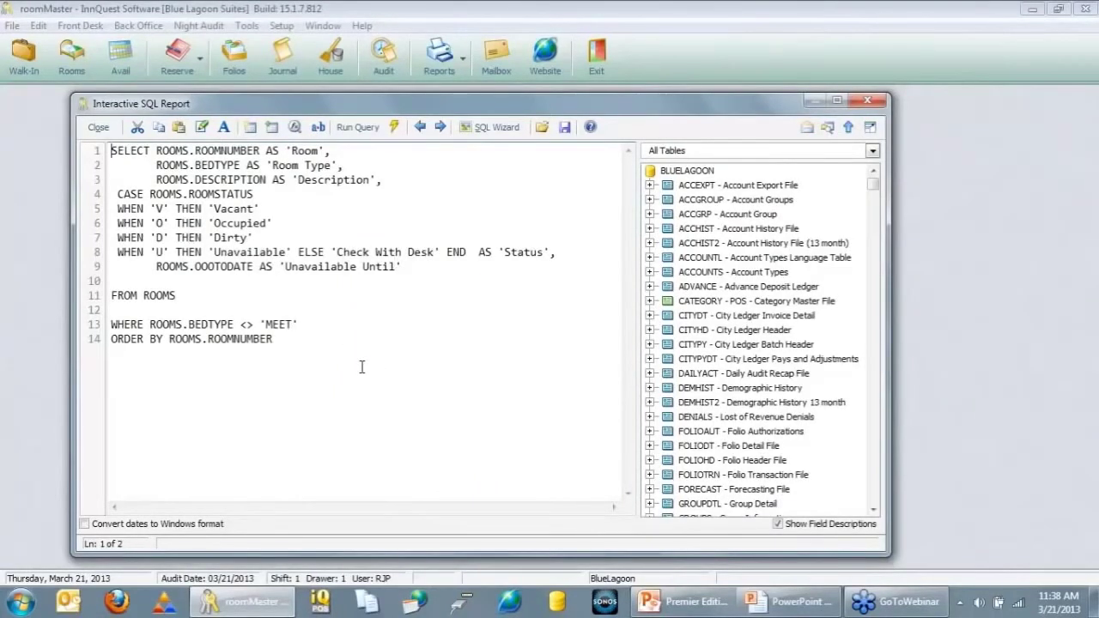
- Run the updated query and examine the converted room status wording in the report preview
{"action": "left_click", "coordinate": [367, 127]}
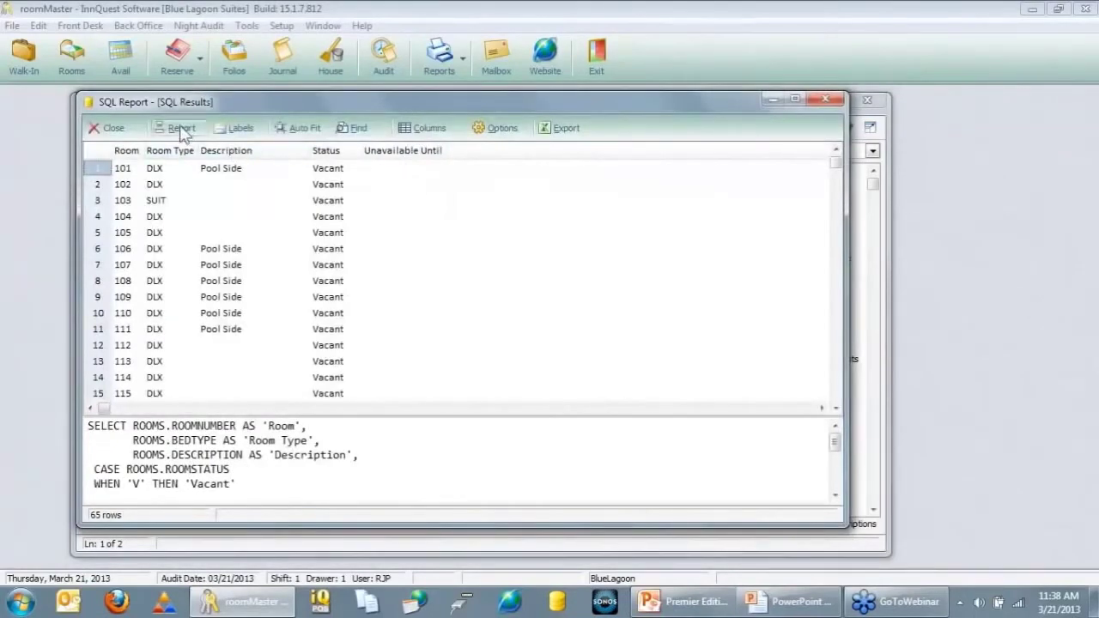
{"action": "left_click", "coordinate": [162, 127]}
{"action": "left_click", "coordinate": [217, 222]}
{"action": "scroll", "coordinate": [596, 459], "scroll_direction": "down", "scroll_amount": 4}
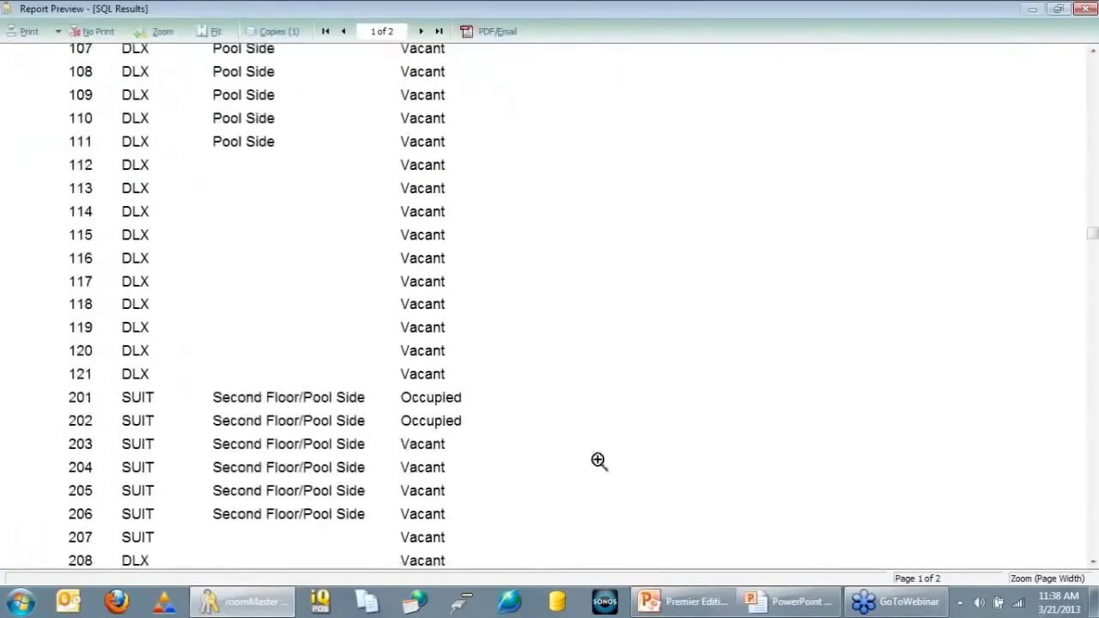
{"action": "scroll", "coordinate": [544, 432], "scroll_direction": "up", "scroll_amount": 5}
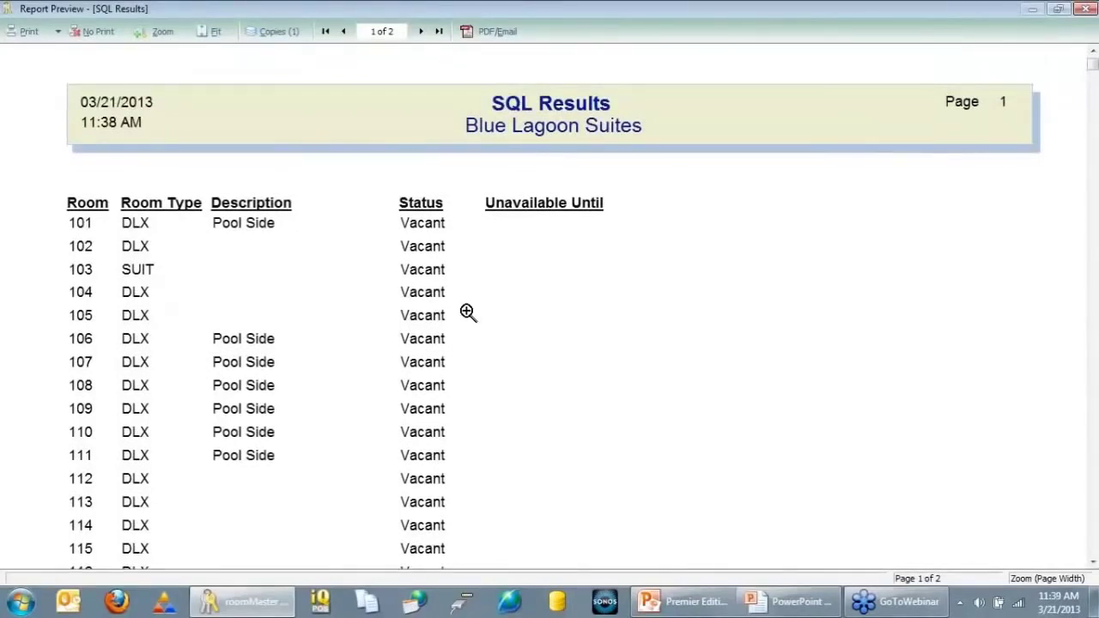
{"action": "scroll", "coordinate": [464, 314], "scroll_direction": "down", "scroll_amount": 4}
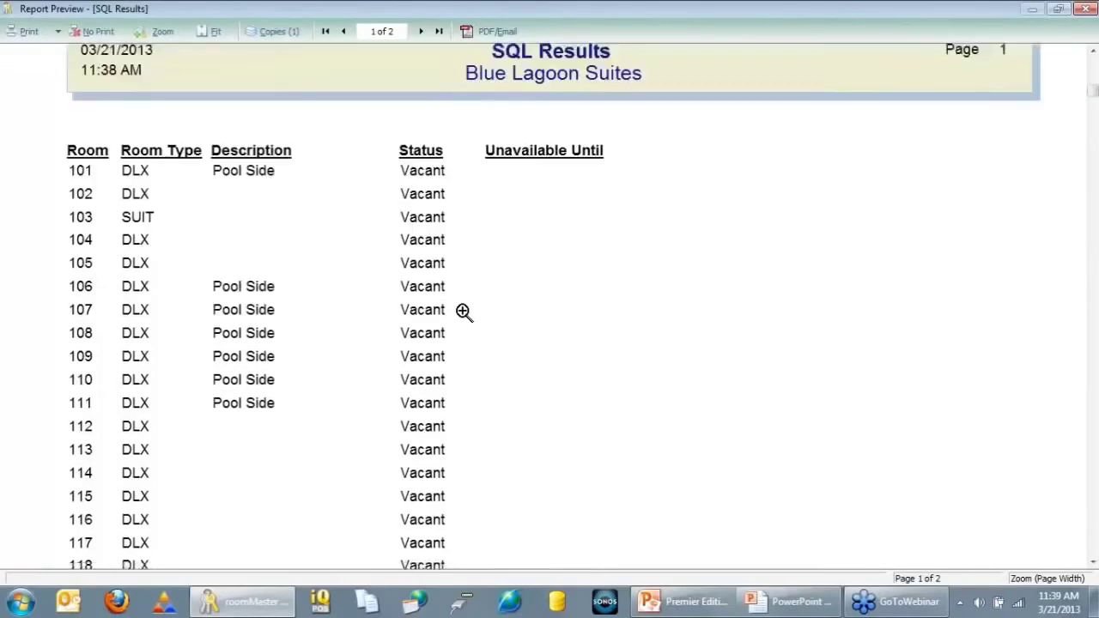
{"action": "scroll", "coordinate": [461, 316], "scroll_direction": "down", "scroll_amount": 9}
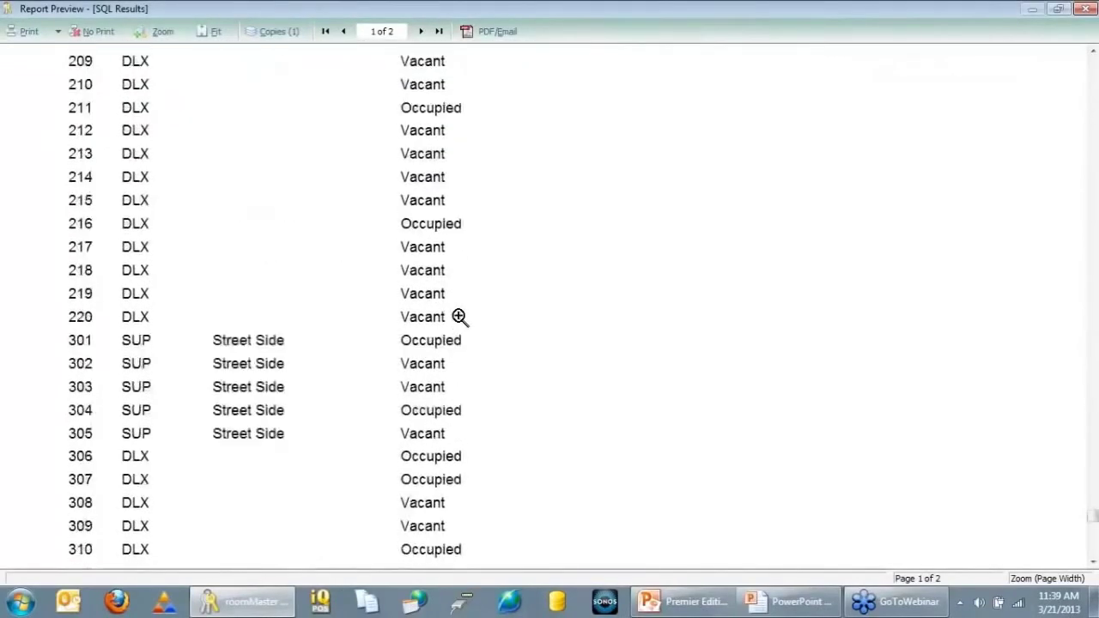
{"action": "scroll", "coordinate": [458, 316], "scroll_direction": "up", "scroll_amount": 2}
{"action": "scroll", "coordinate": [458, 316], "scroll_direction": "up", "scroll_amount": 11}
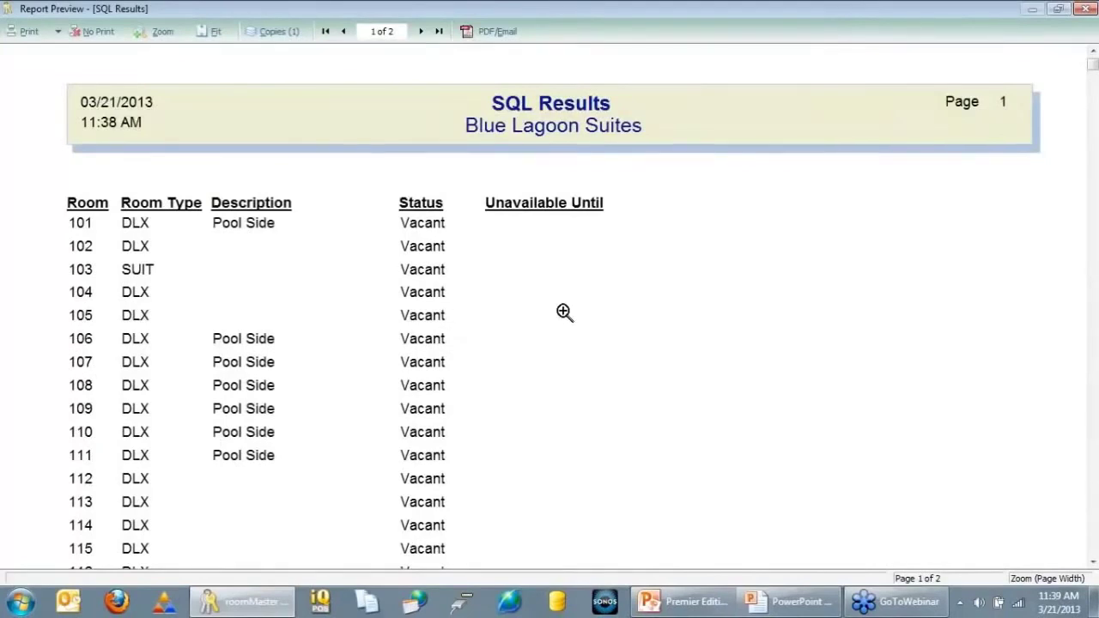
- Close the preview and the SQL report windows, and open the list of reports by category
{"action": "left_click", "coordinate": [86, 38]}
{"action": "key", "text": "Escape"}
{"action": "key", "text": "Escape"}
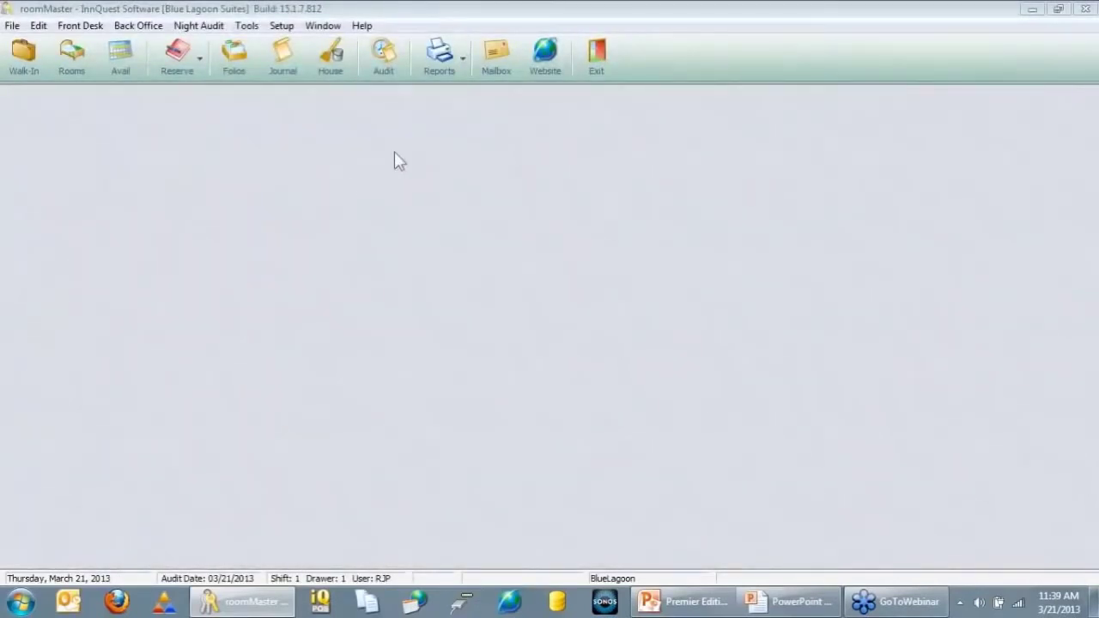
{"action": "left_click", "coordinate": [423, 58]}
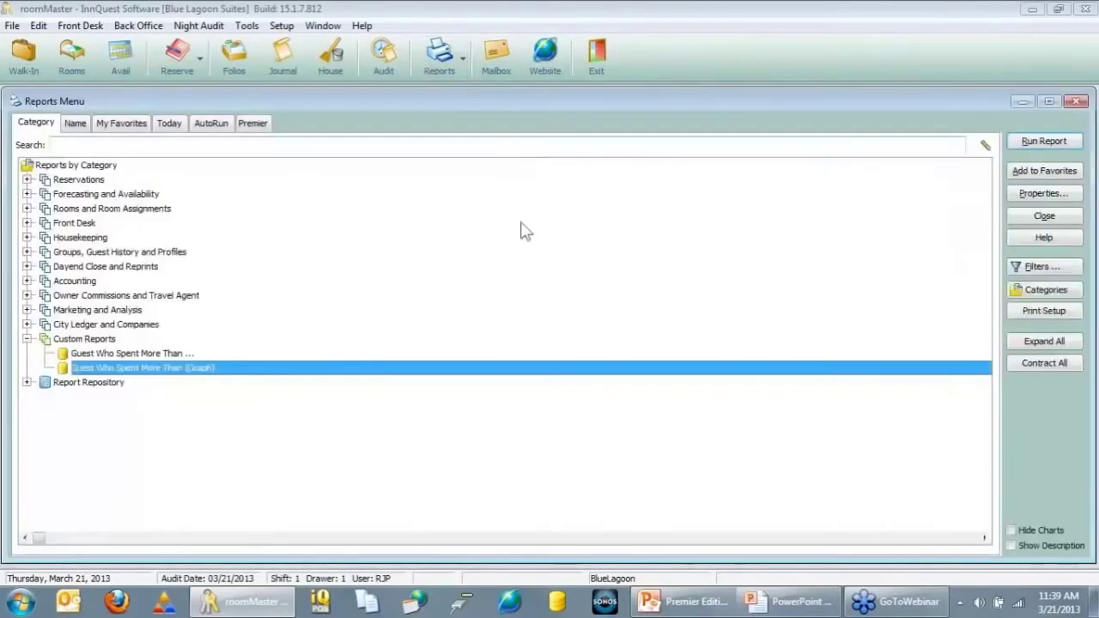
{"action": "left_click", "coordinate": [86, 341]}
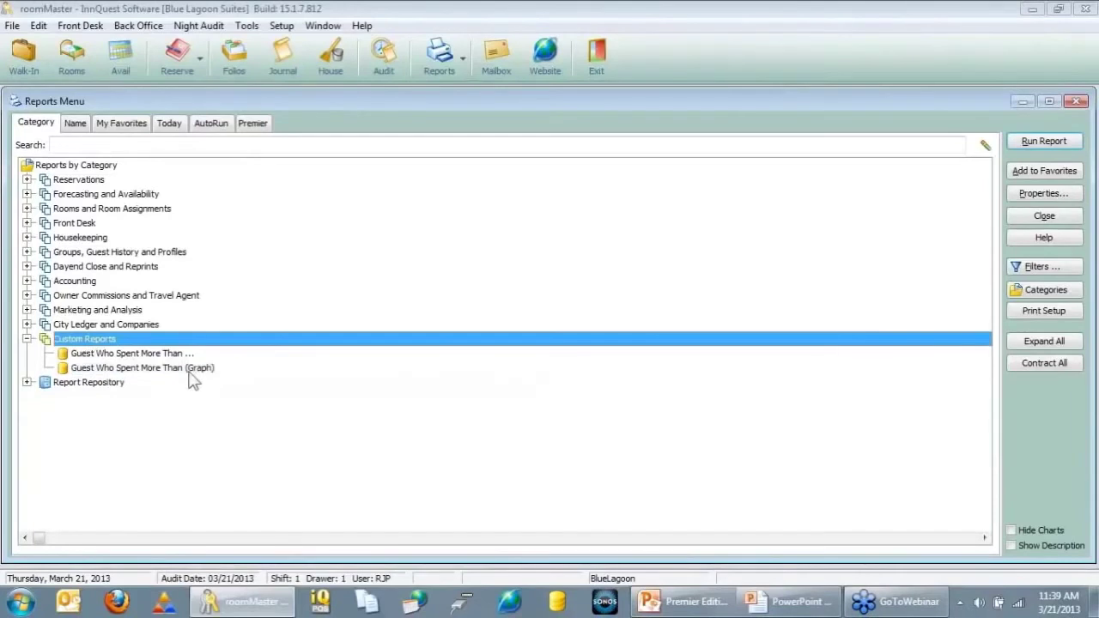
{"action": "left_click", "coordinate": [95, 240]}
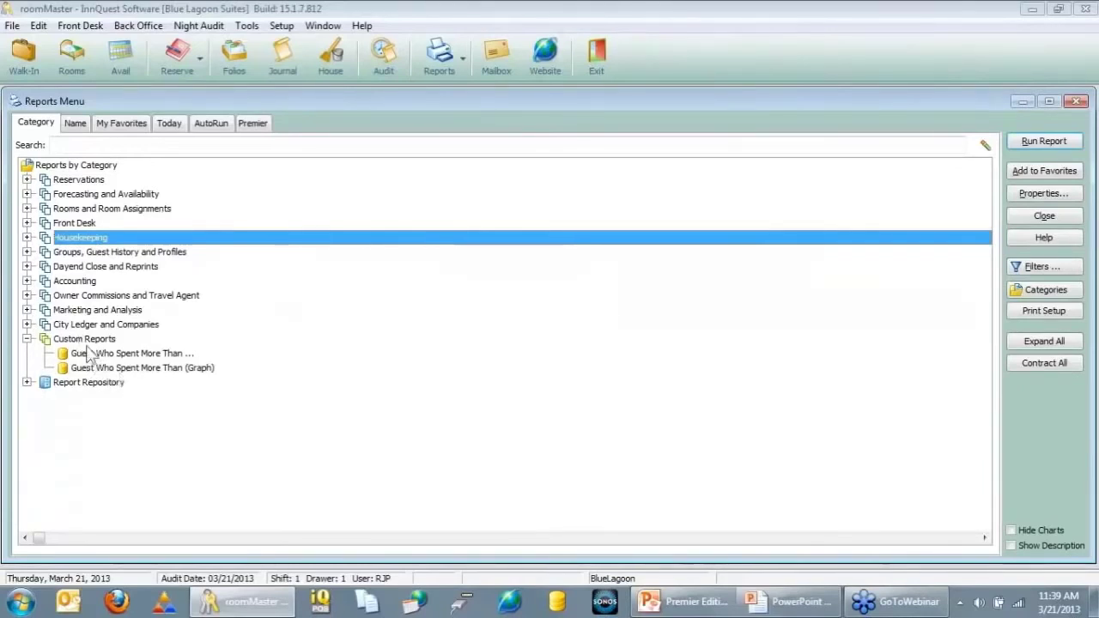
{"action": "left_click", "coordinate": [73, 282]}
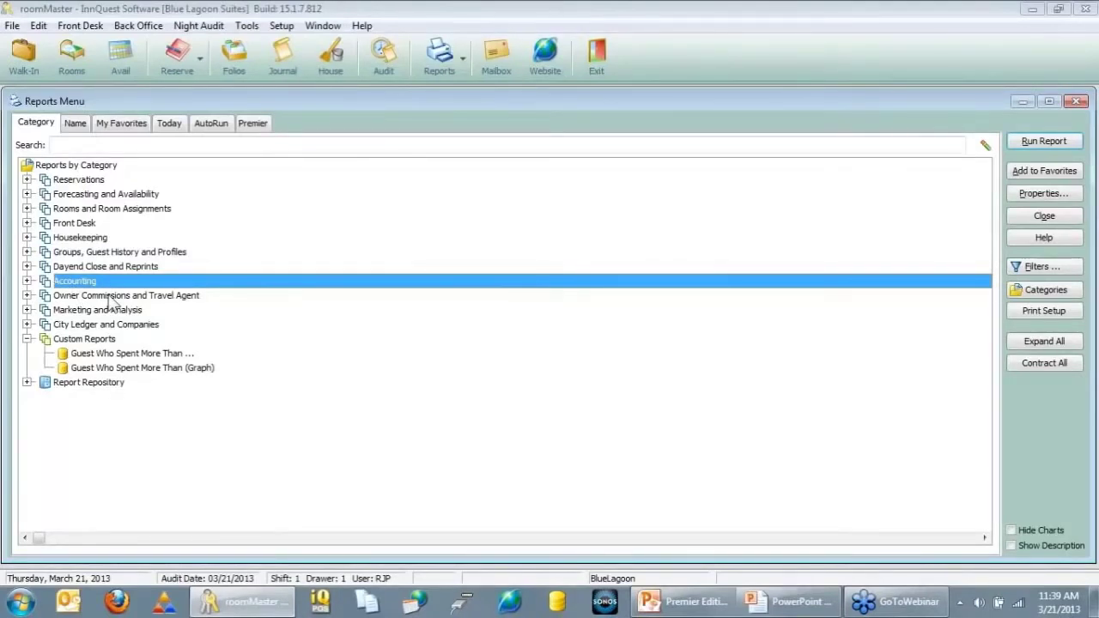
- Add a report titled "My First Housekeeping Report" to the Housekeeping category and set its type to Embedded SQL Report
{"action": "left_click", "coordinate": [106, 241]}
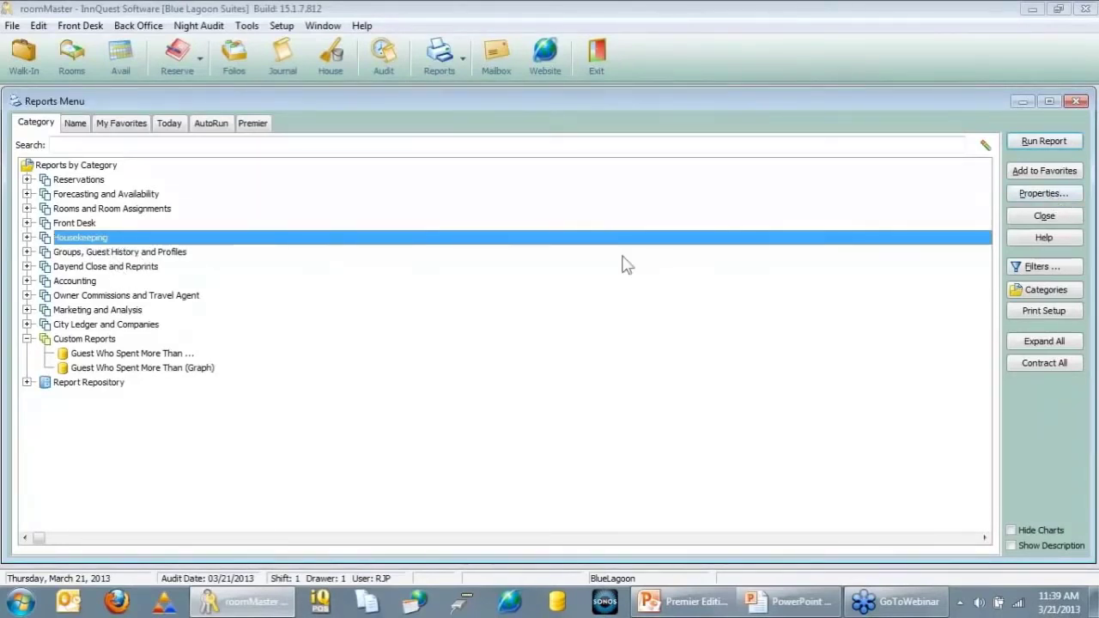
{"action": "right_click", "coordinate": [115, 243]}
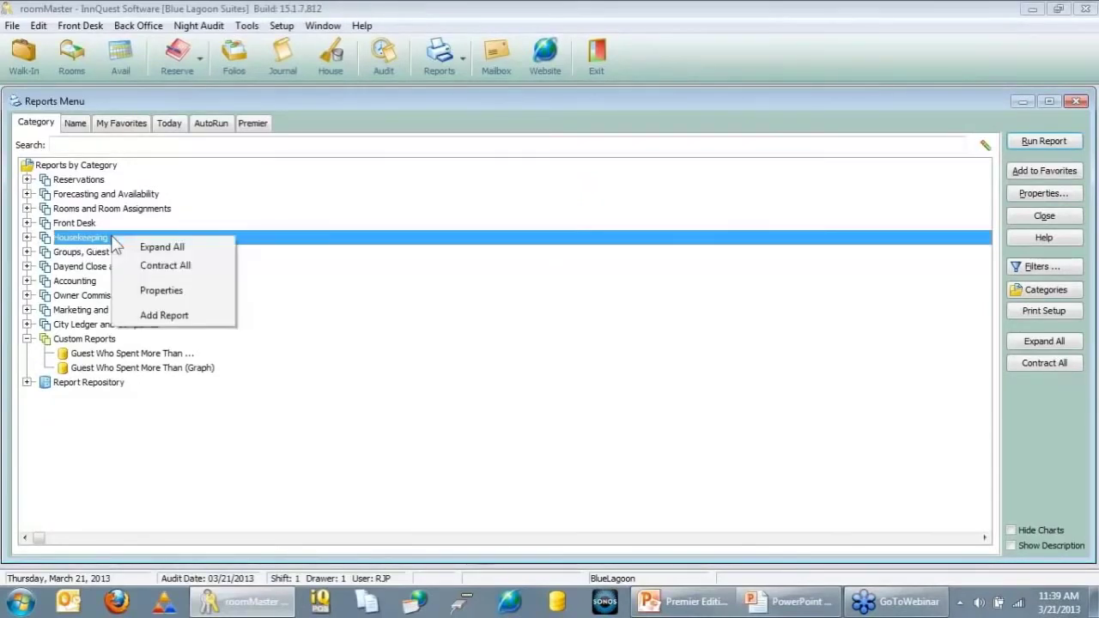
{"action": "left_click", "coordinate": [164, 315]}
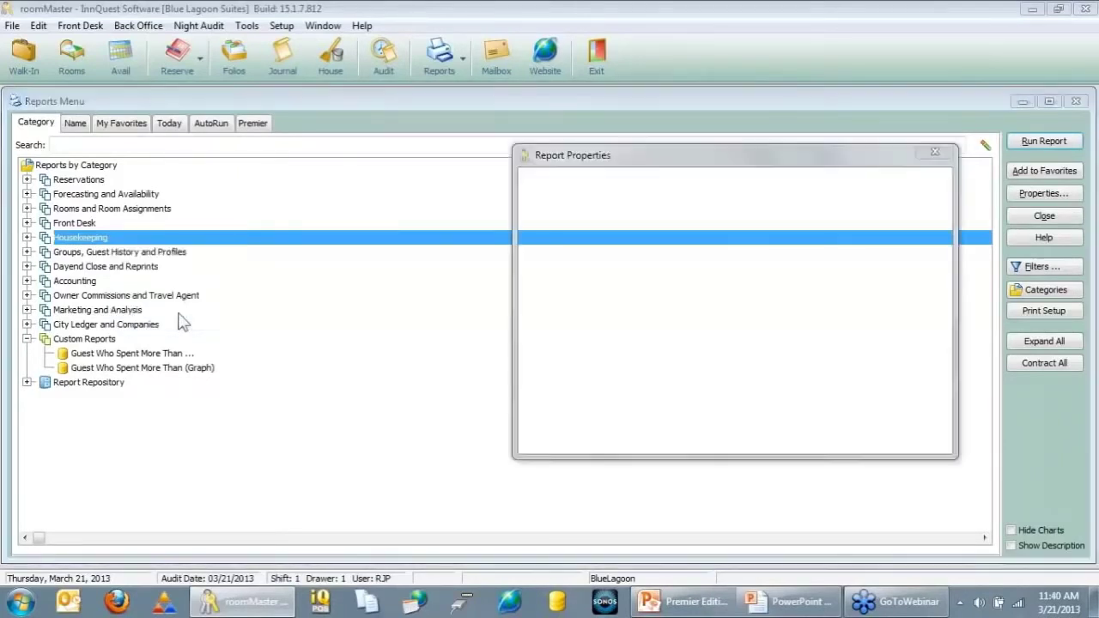
{"action": "type", "text": "My"}
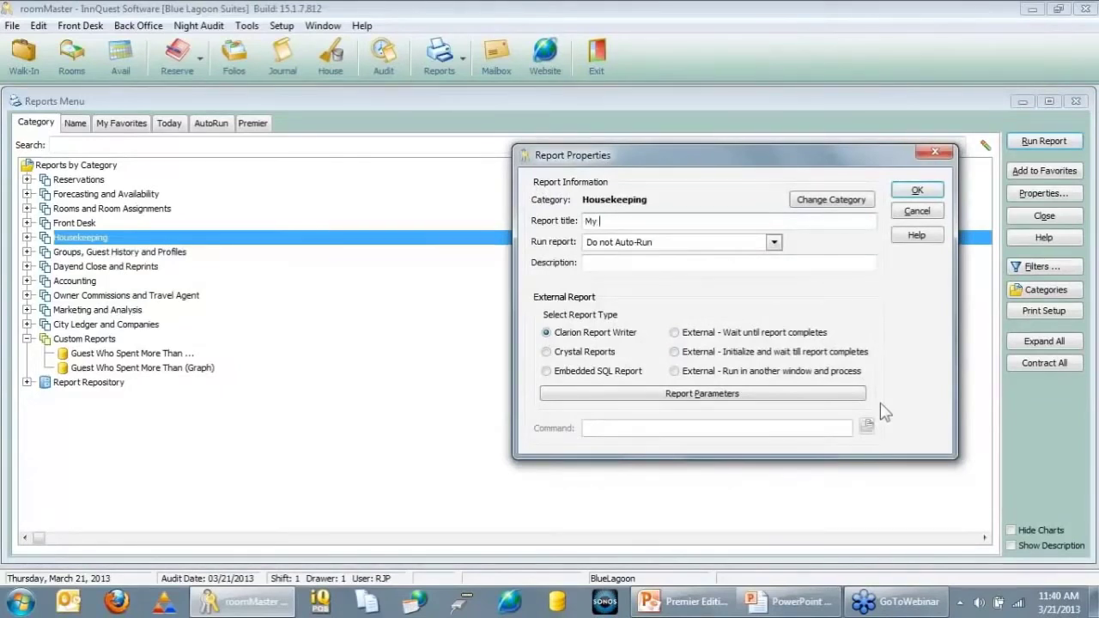
{"action": "type", "text": " First Housekeeping Report"}
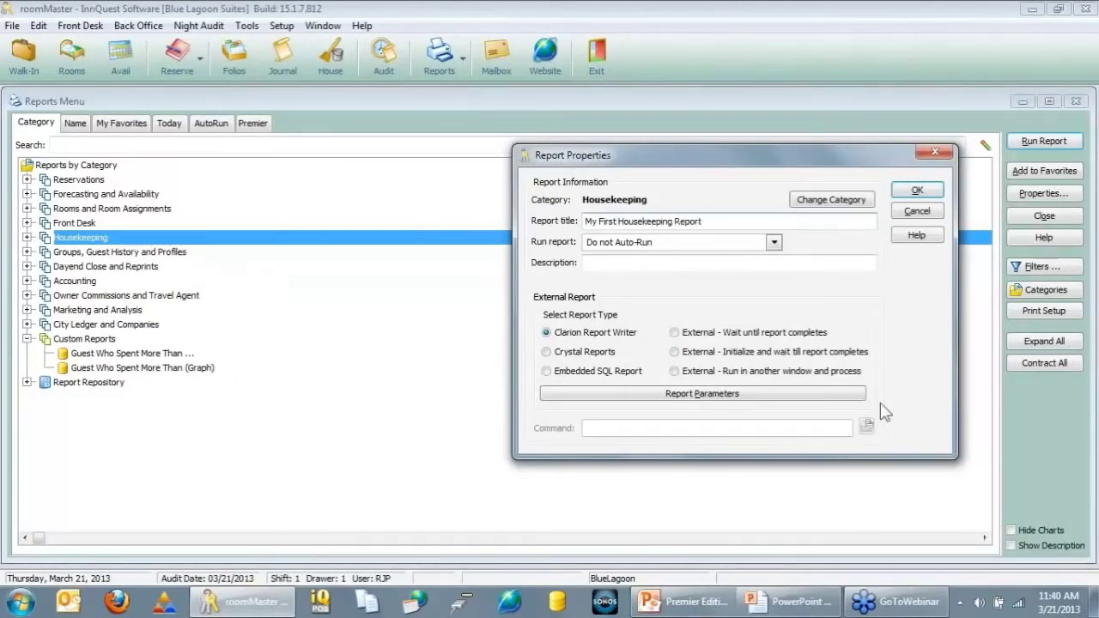
{"action": "left_click", "coordinate": [580, 378]}
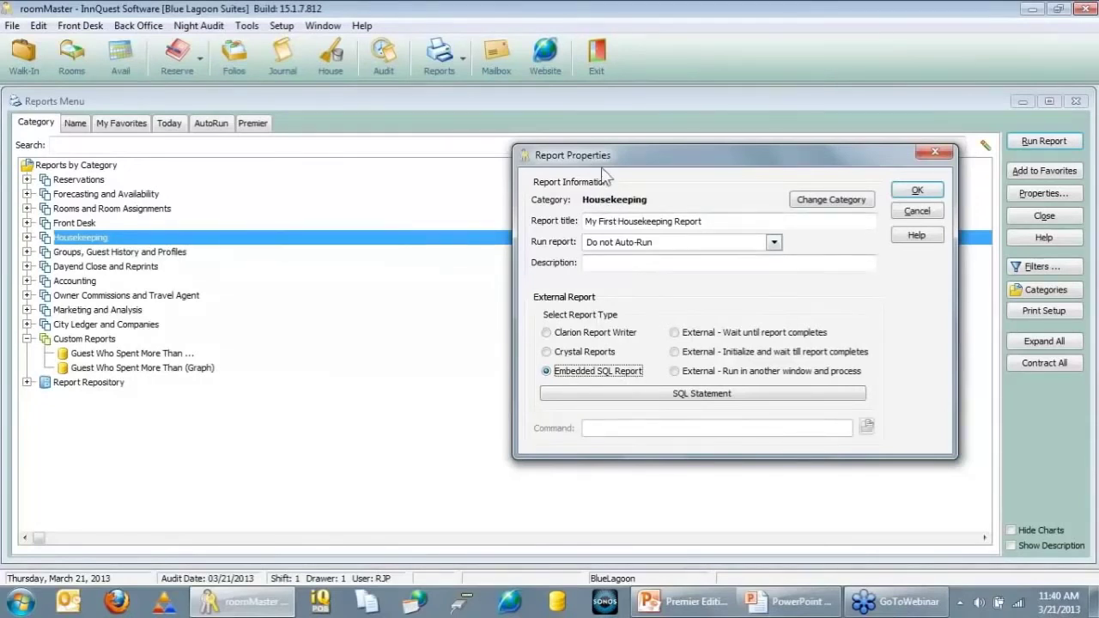
- Open the SQL statement editor for the new housekeeping report
{"action": "left_click_drag", "start_coordinate": [605, 157], "coordinate": [444, 129]}
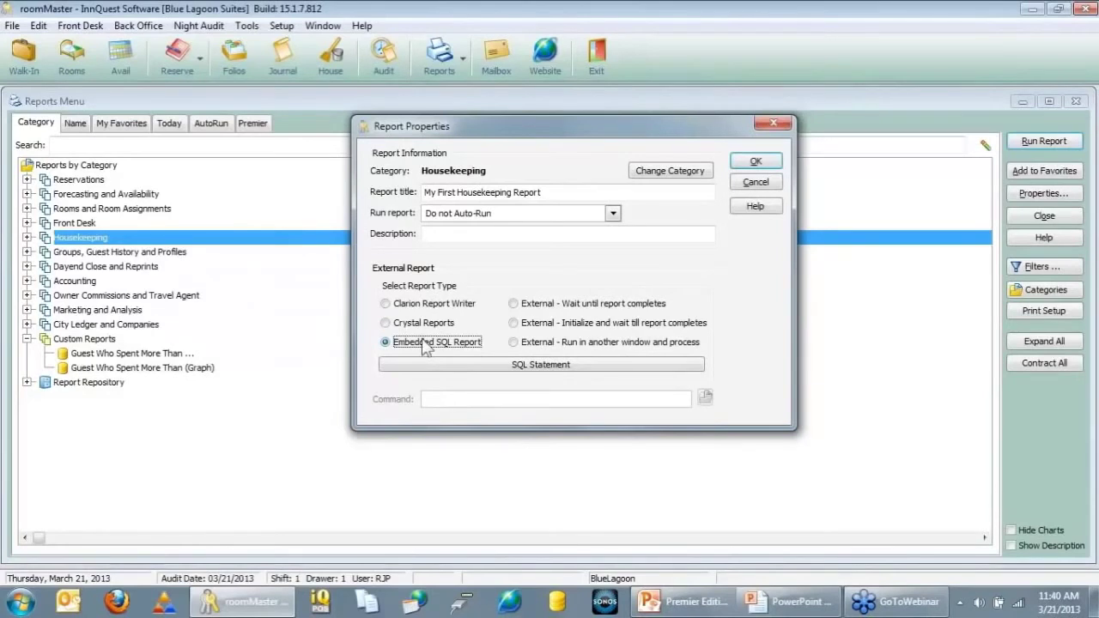
{"action": "left_click", "coordinate": [540, 368]}
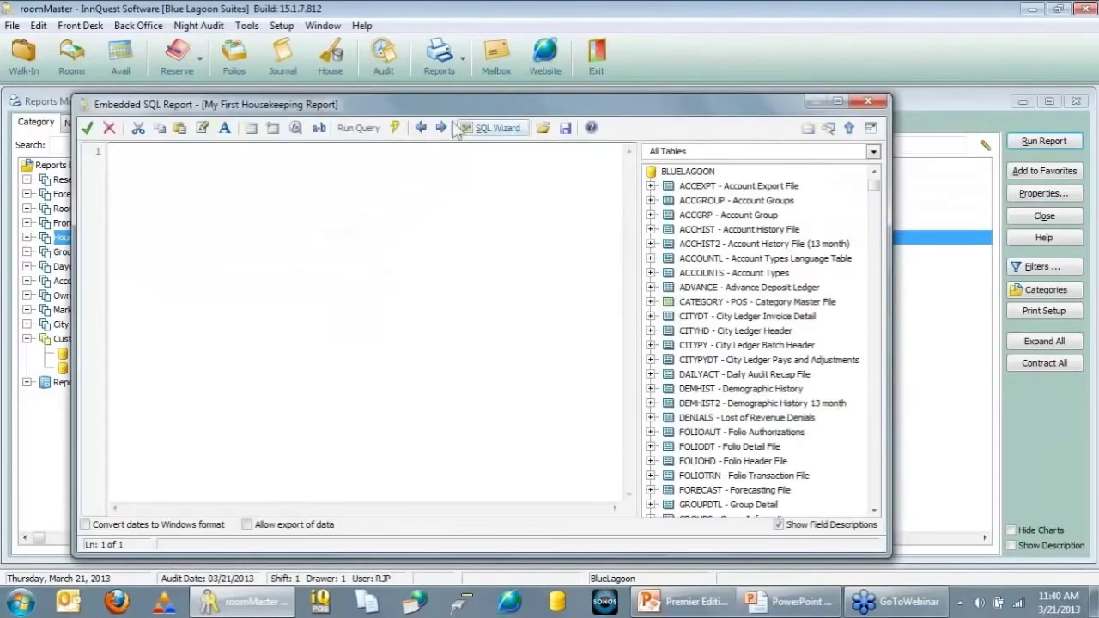
{"action": "left_click_drag", "start_coordinate": [430, 107], "coordinate": [463, 79]}
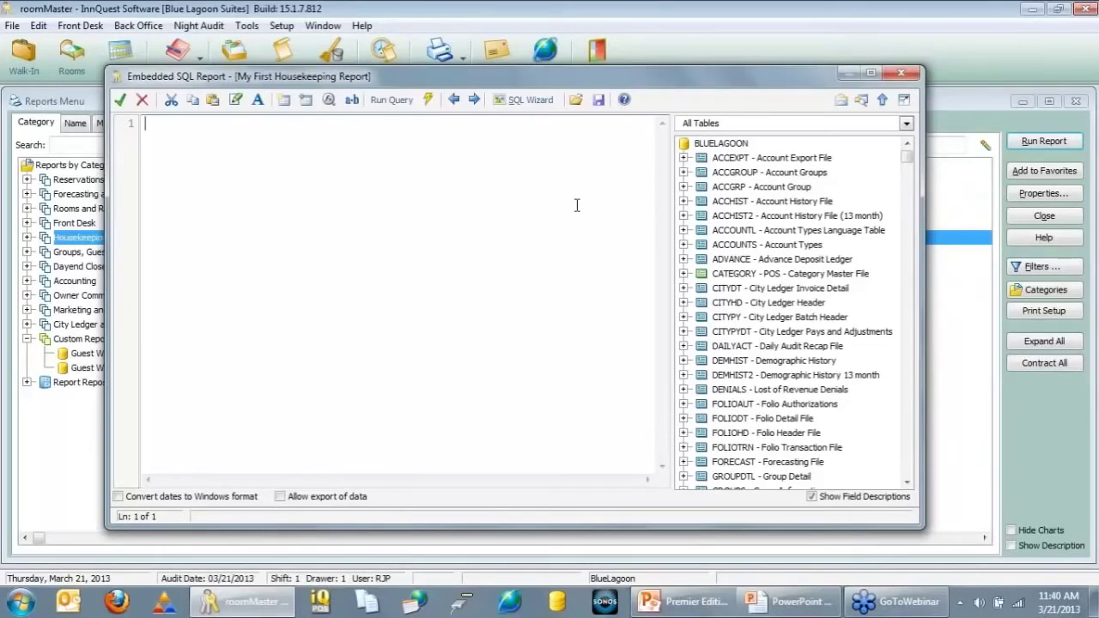
{"action": "left_click", "coordinate": [453, 101]}
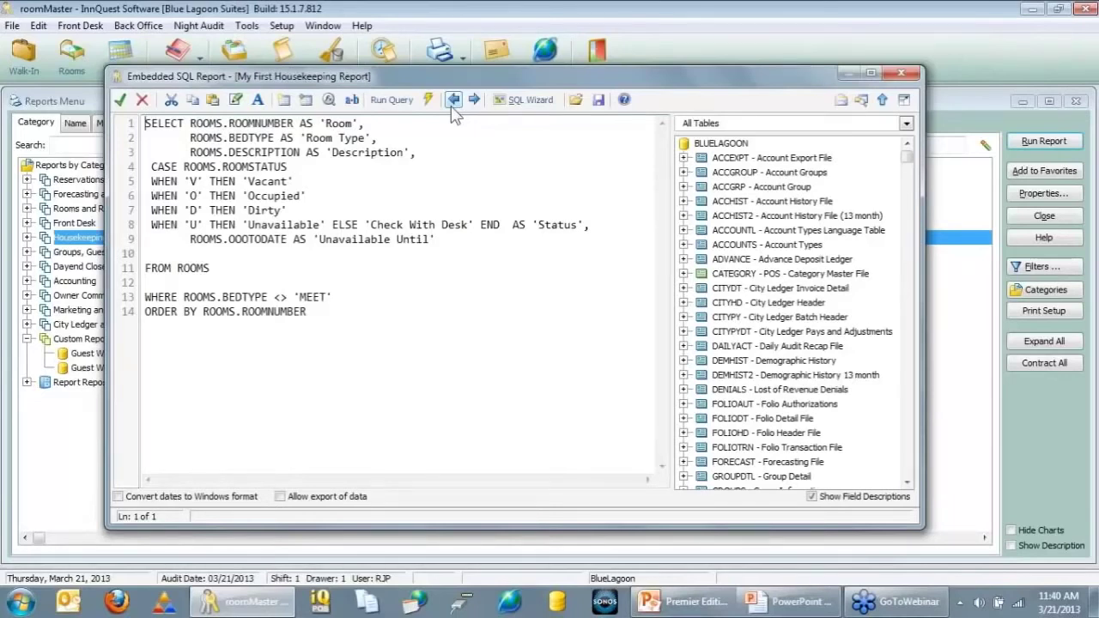
{"action": "left_click_drag", "start_coordinate": [341, 338], "coordinate": [5, 66]}
{"action": "key", "text": "Delete"}
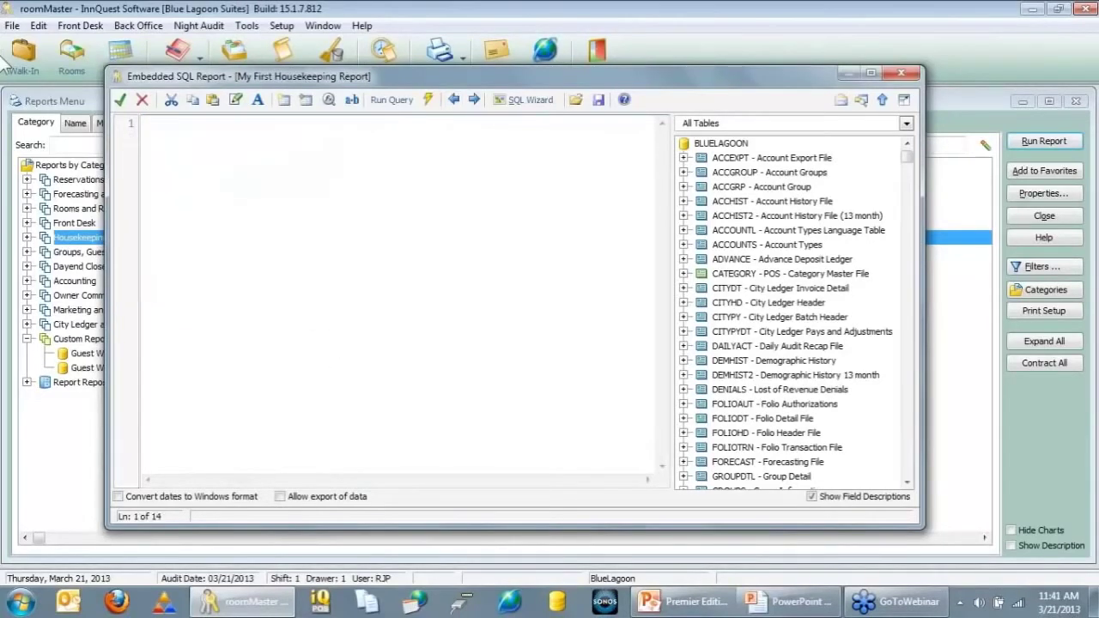
- Generate the ROOMS query with the SQL Wizard using its preselected room, type, description, status and unavailable-until fields, and save the report
{"action": "left_click", "coordinate": [527, 105]}
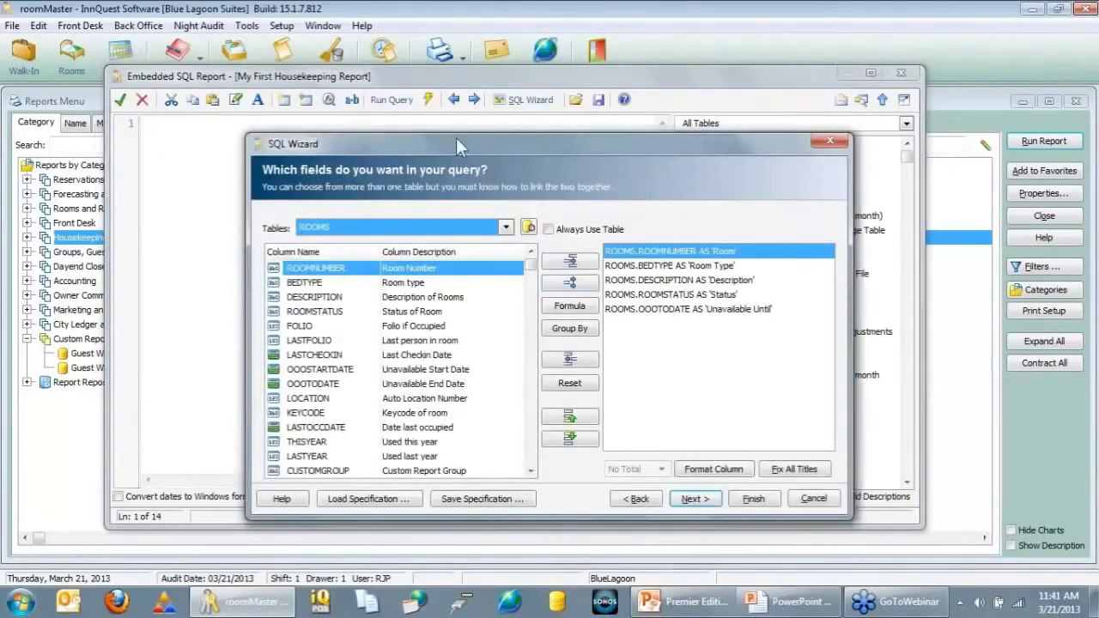
{"action": "left_click_drag", "start_coordinate": [456, 137], "coordinate": [413, 91]}
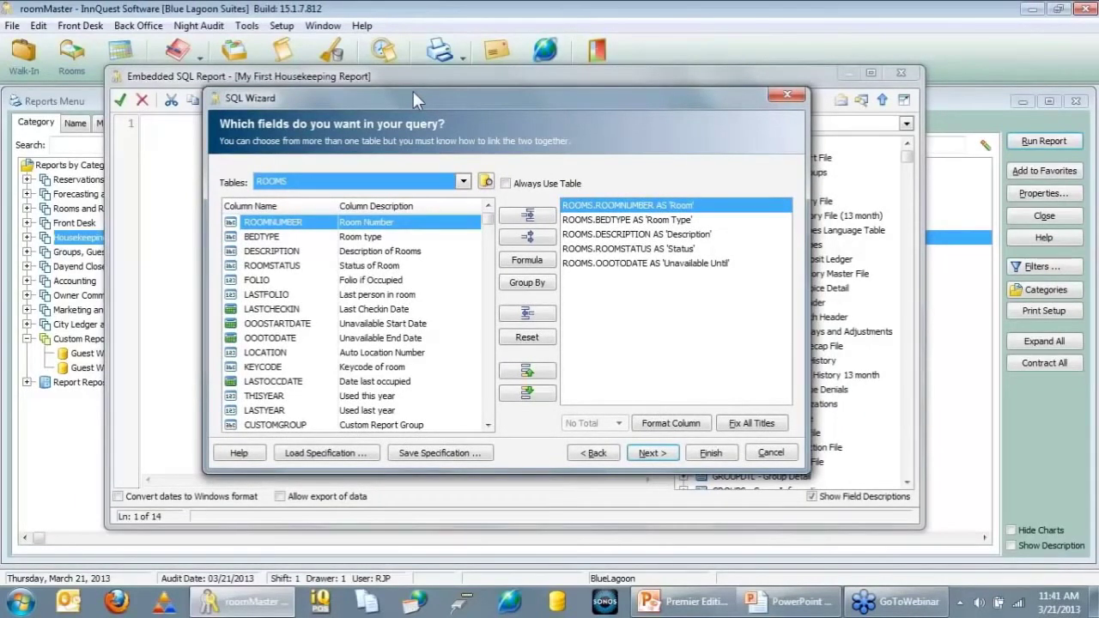
{"action": "left_click", "coordinate": [702, 452]}
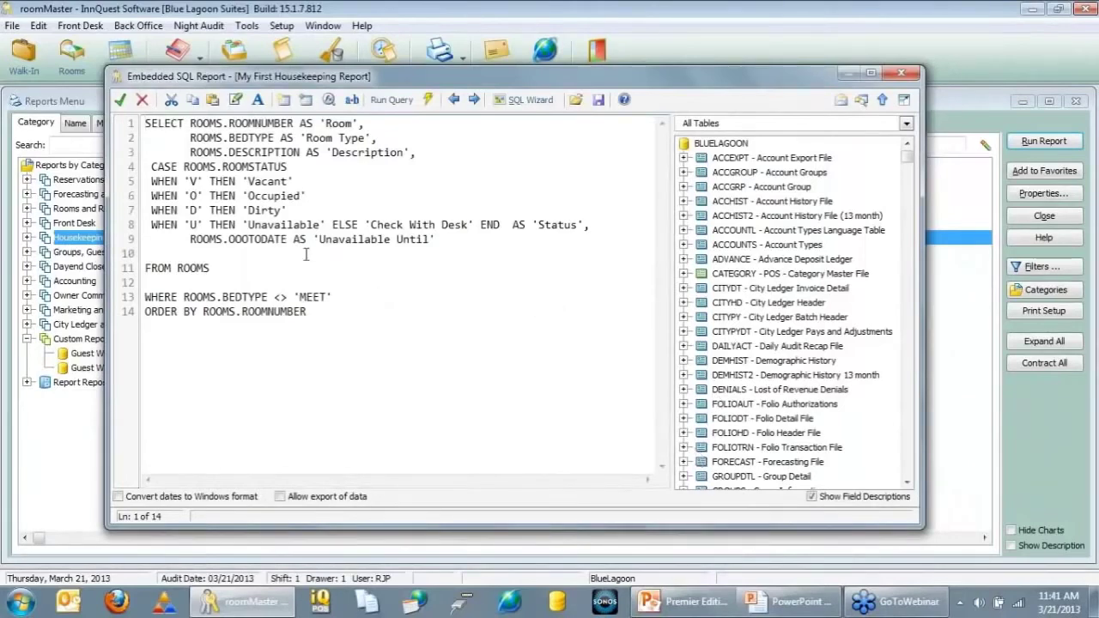
{"action": "left_click", "coordinate": [121, 99]}
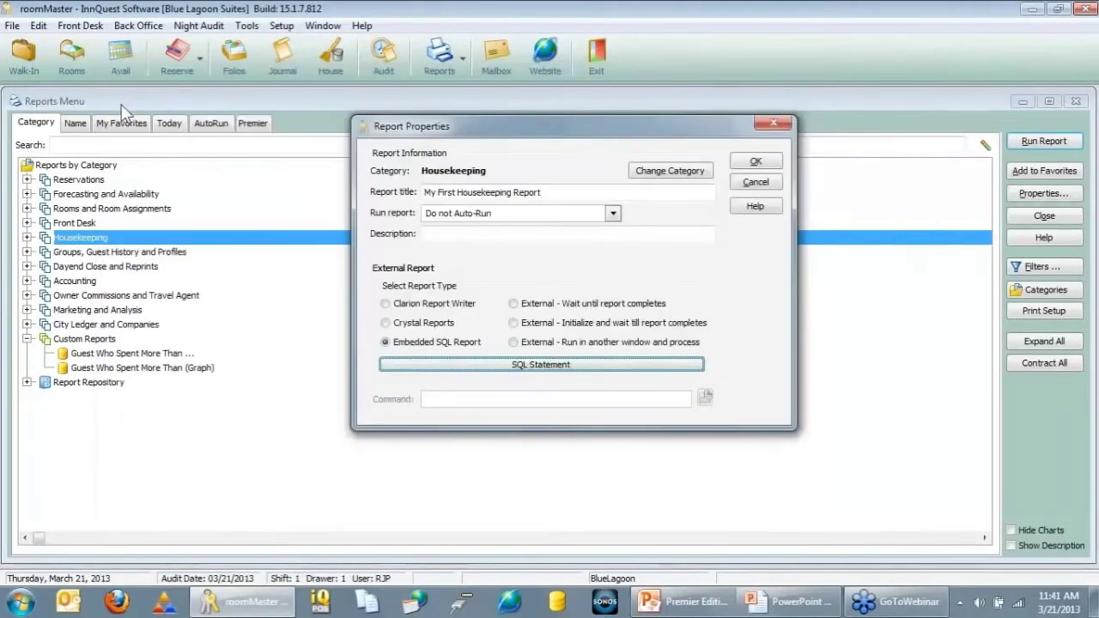
{"action": "left_click", "coordinate": [755, 163]}
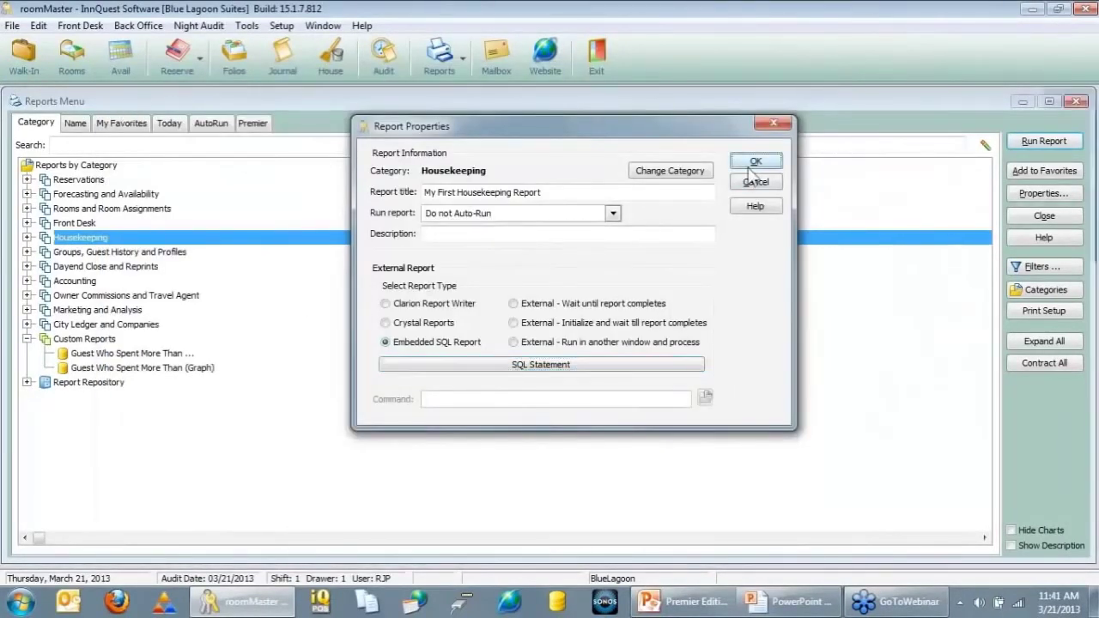
- Run My First Housekeeping Report and look through its room rows
{"action": "left_click", "coordinate": [142, 310]}
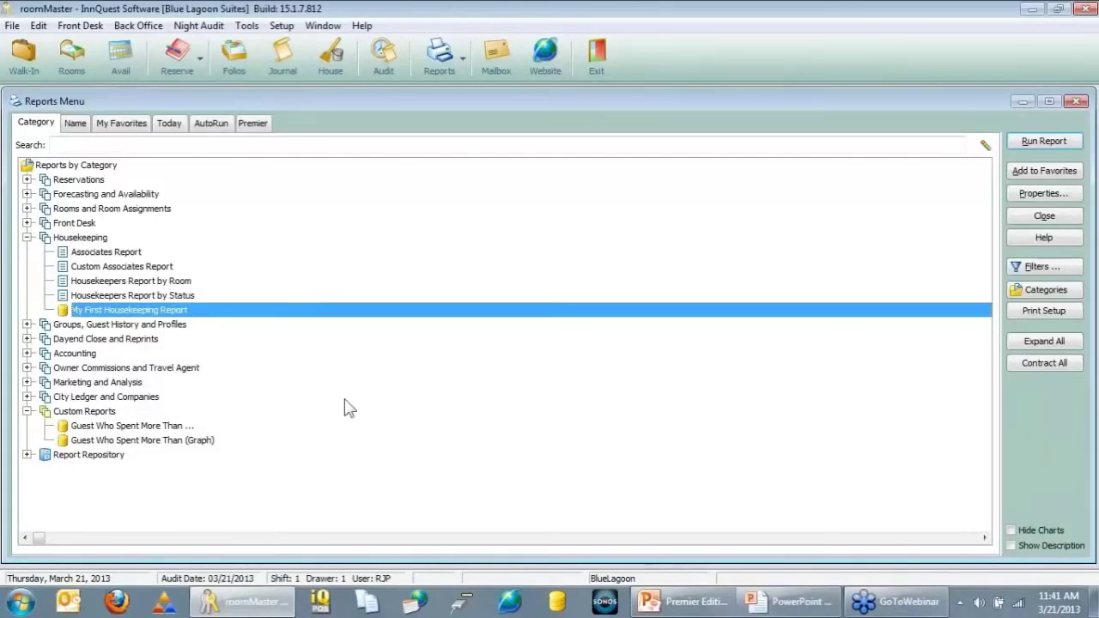
{"action": "double_click", "coordinate": [192, 312]}
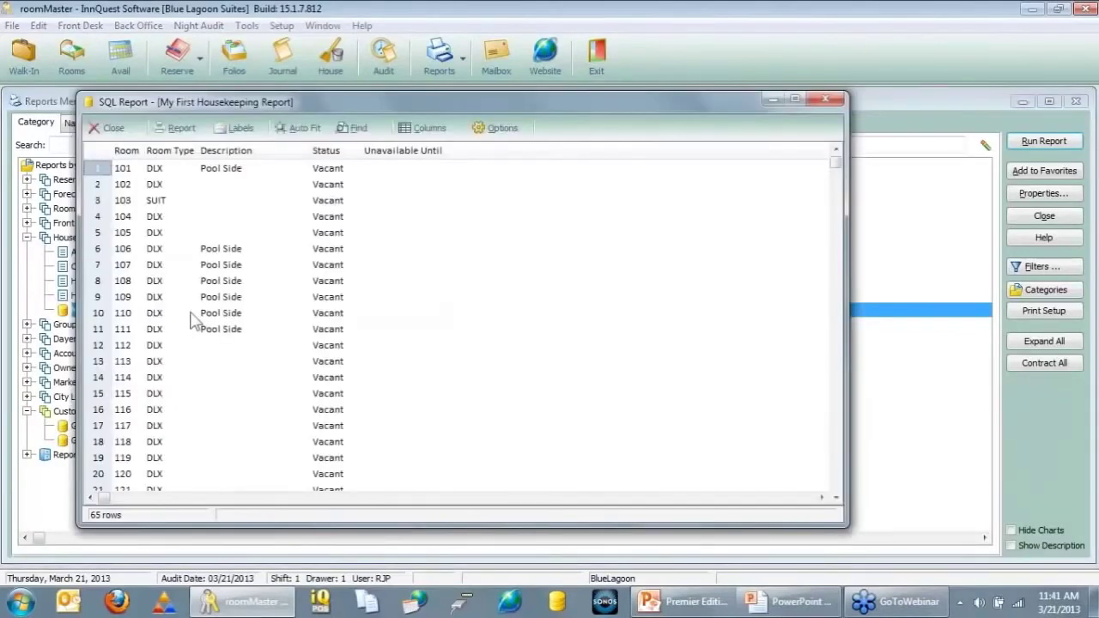
{"action": "scroll", "coordinate": [391, 413], "scroll_direction": "down", "scroll_amount": 15}
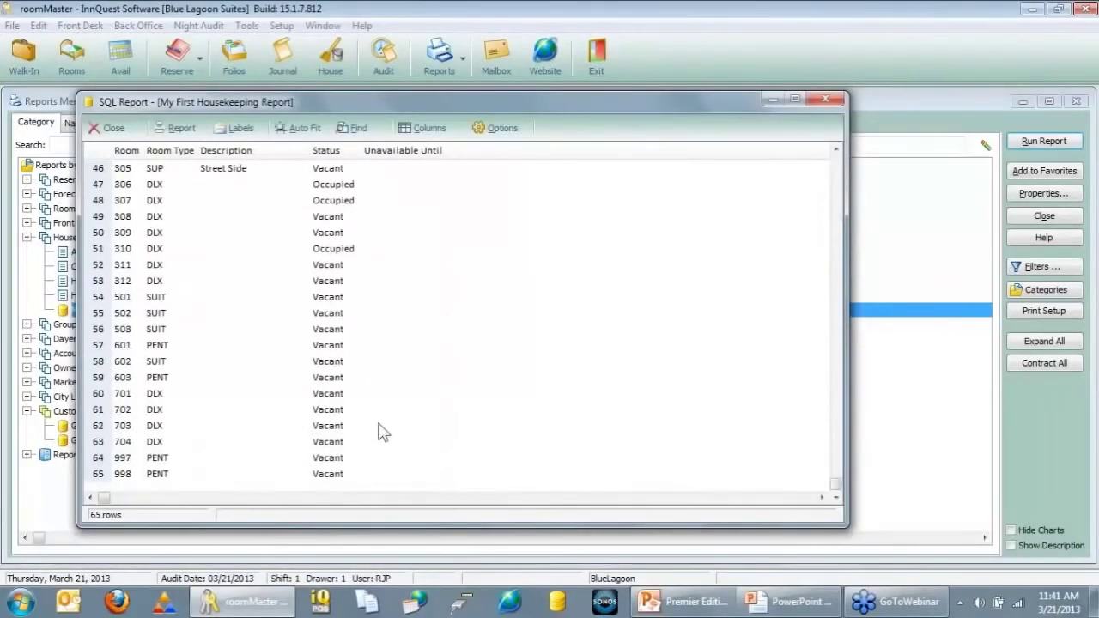
{"action": "scroll", "coordinate": [382, 432], "scroll_direction": "up", "scroll_amount": 9}
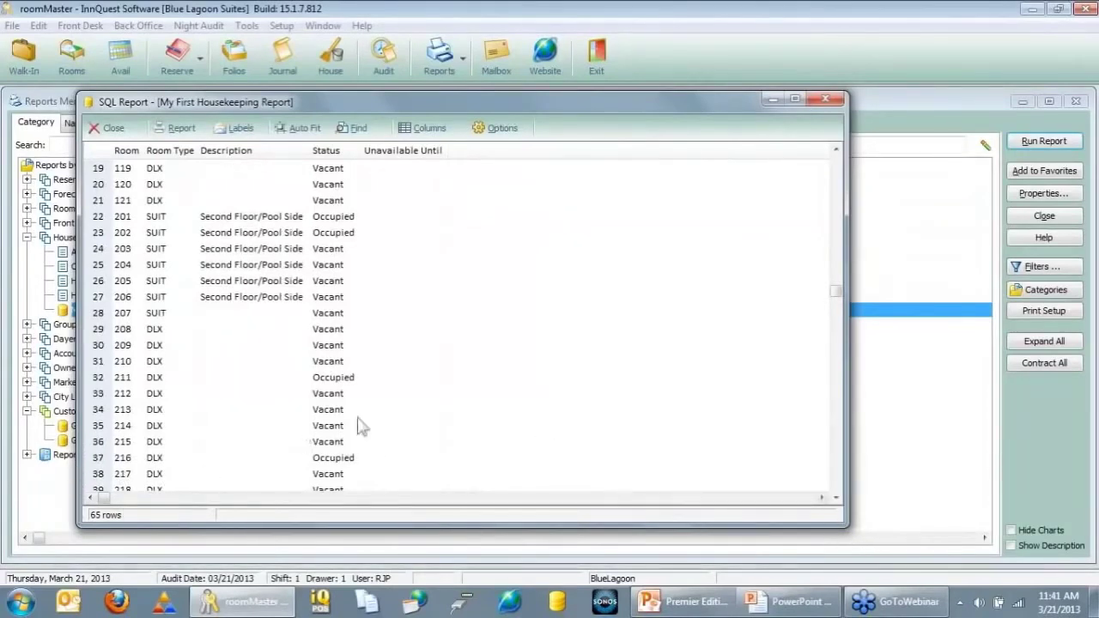
{"action": "scroll", "coordinate": [378, 404], "scroll_direction": "up", "scroll_amount": 6}
- Preview the printable version of the full housekeeping report, examine it enlarged, and return to the results without printing
{"action": "left_click", "coordinate": [180, 129]}
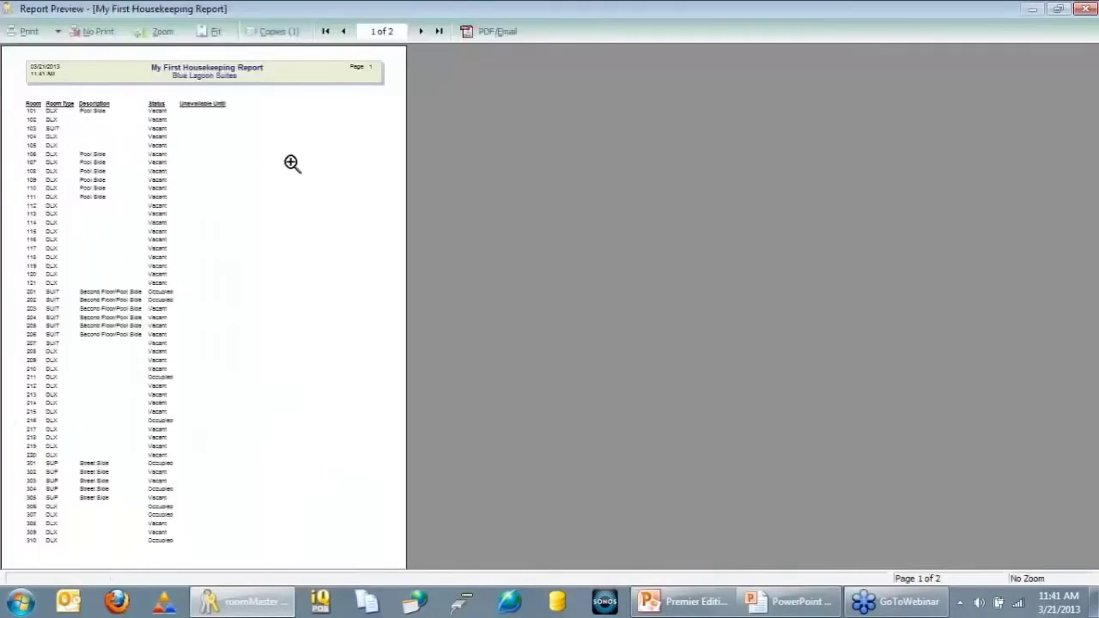
{"action": "left_click", "coordinate": [292, 163]}
{"action": "scroll", "coordinate": [347, 274], "scroll_direction": "down", "scroll_amount": 3}
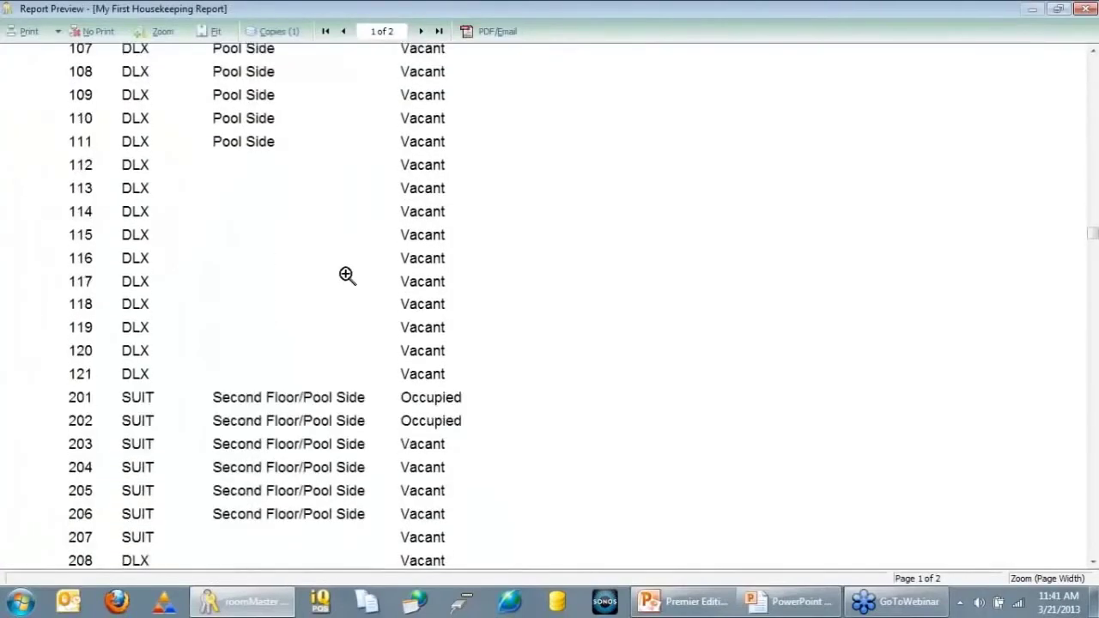
{"action": "scroll", "coordinate": [343, 274], "scroll_direction": "down", "scroll_amount": 2}
{"action": "scroll", "coordinate": [335, 269], "scroll_direction": "up", "scroll_amount": 3}
{"action": "left_click", "coordinate": [82, 32]}
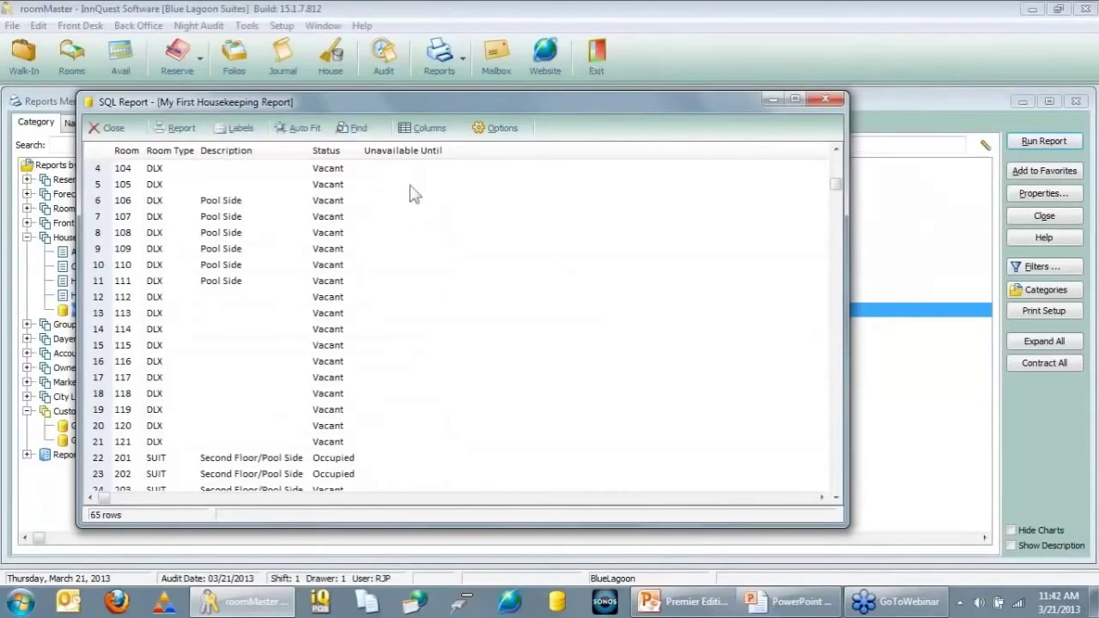
{"action": "scroll", "coordinate": [391, 200], "scroll_direction": "up", "scroll_amount": 1}
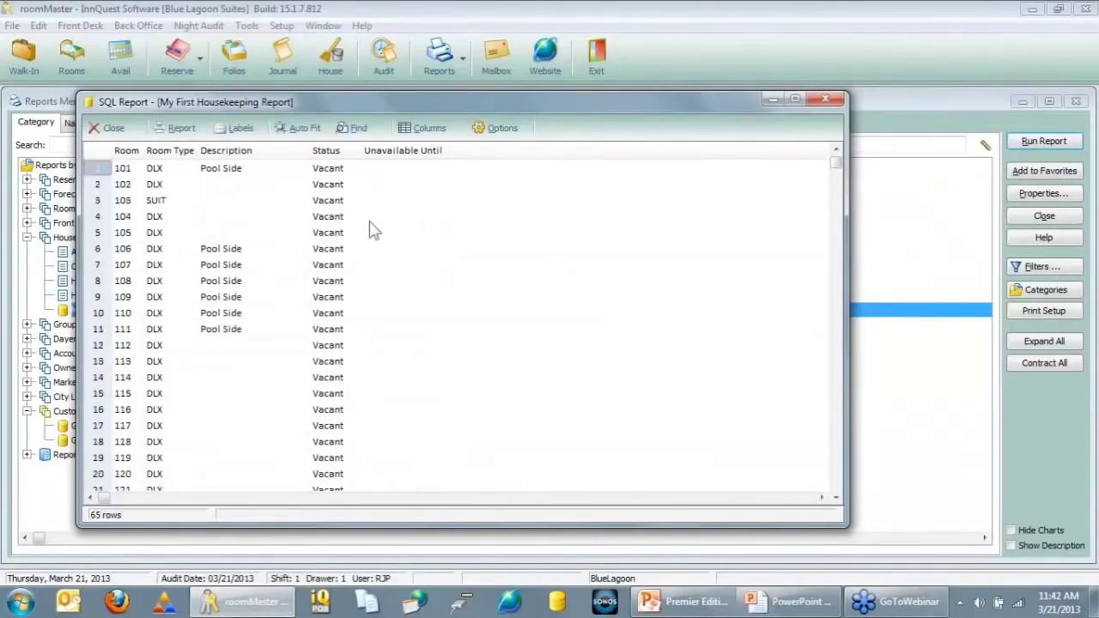
- Filter the results to room type PENT, preview the filtered report without printing, and close the results
{"action": "left_click", "coordinate": [183, 156]}
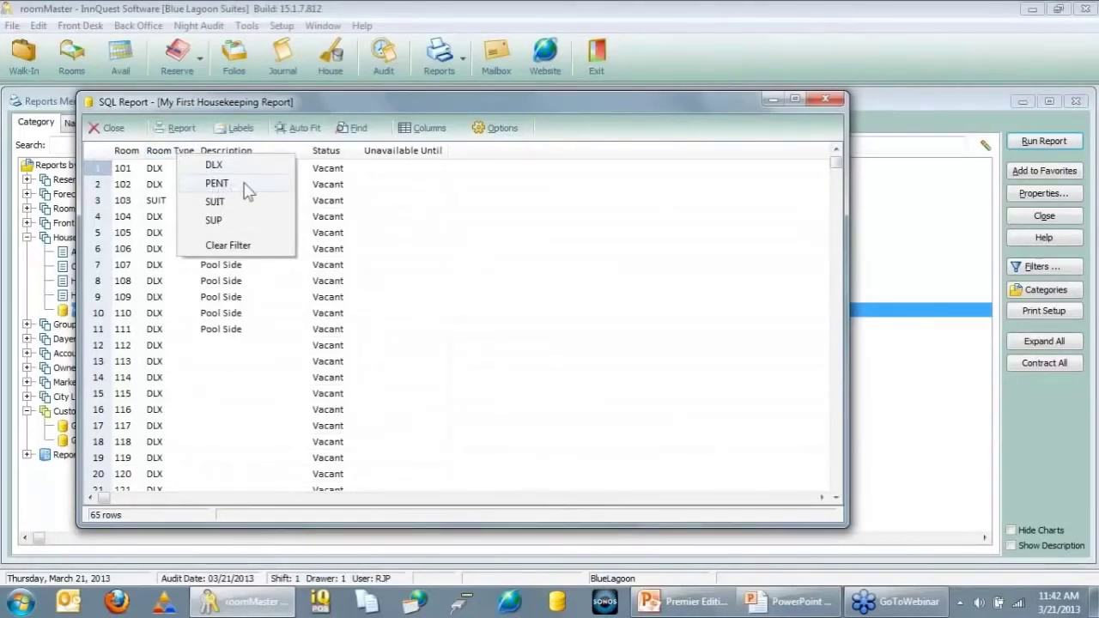
{"action": "left_click", "coordinate": [217, 184]}
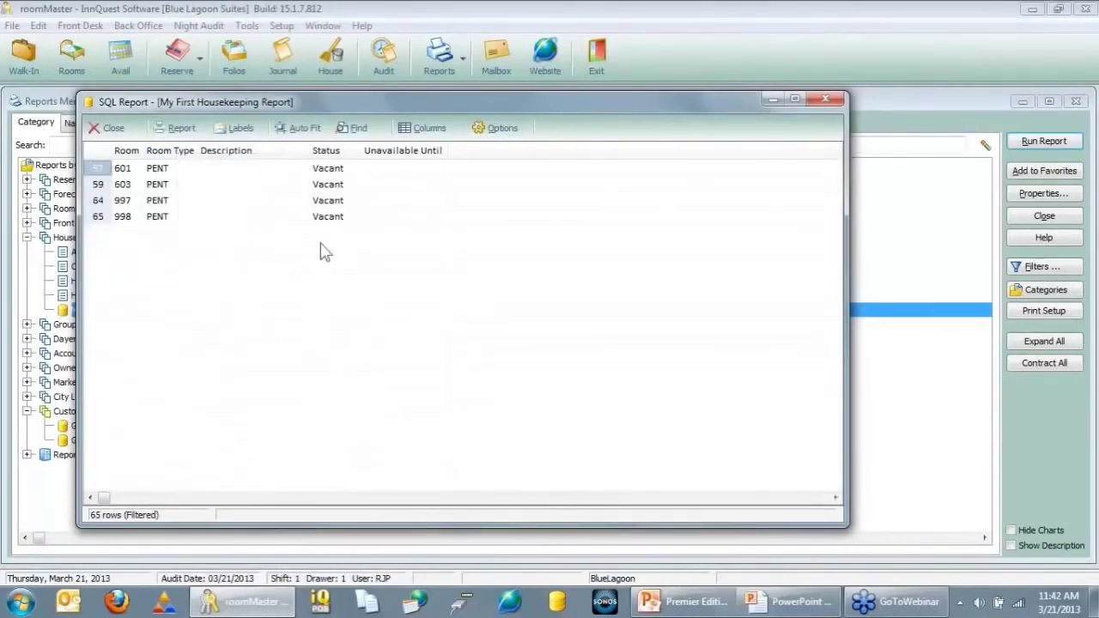
{"action": "left_click", "coordinate": [179, 129]}
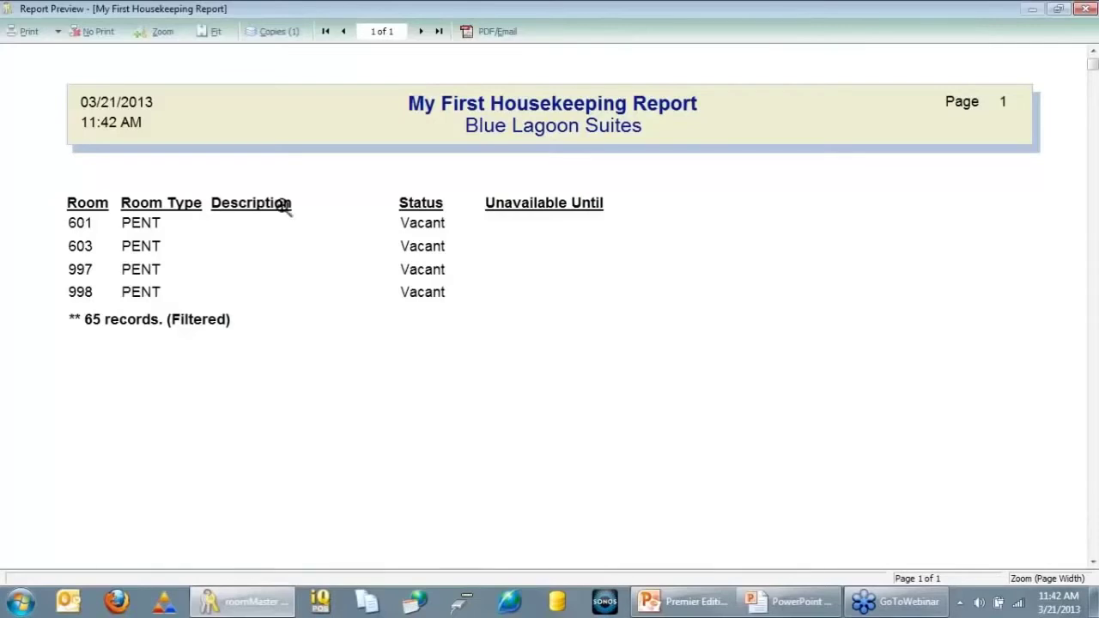
{"action": "left_click", "coordinate": [86, 31]}
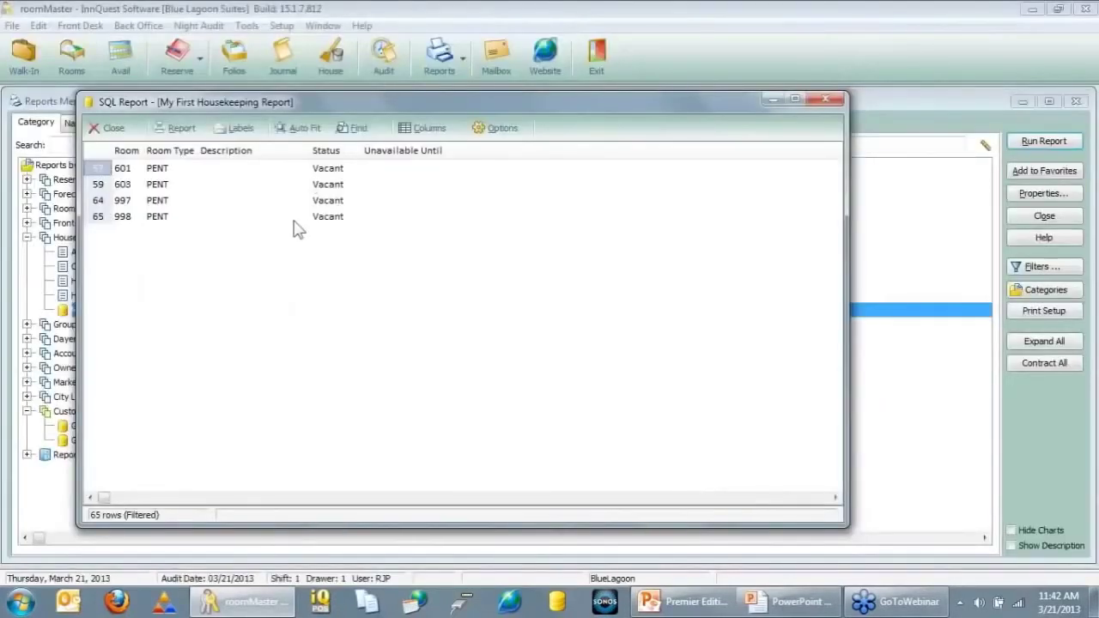
{"action": "left_click", "coordinate": [108, 128]}
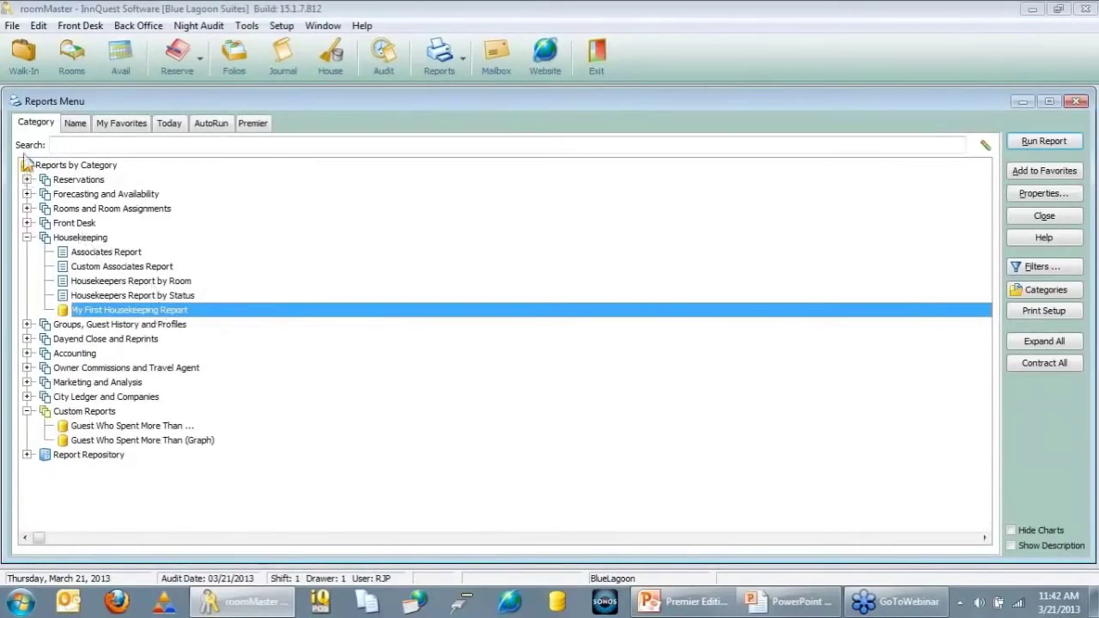
- Close the Reports Menu and show the list of reports available from the Housekeeping screen
{"action": "left_click", "coordinate": [14, 102]}
{"action": "left_click", "coordinate": [14, 102]}
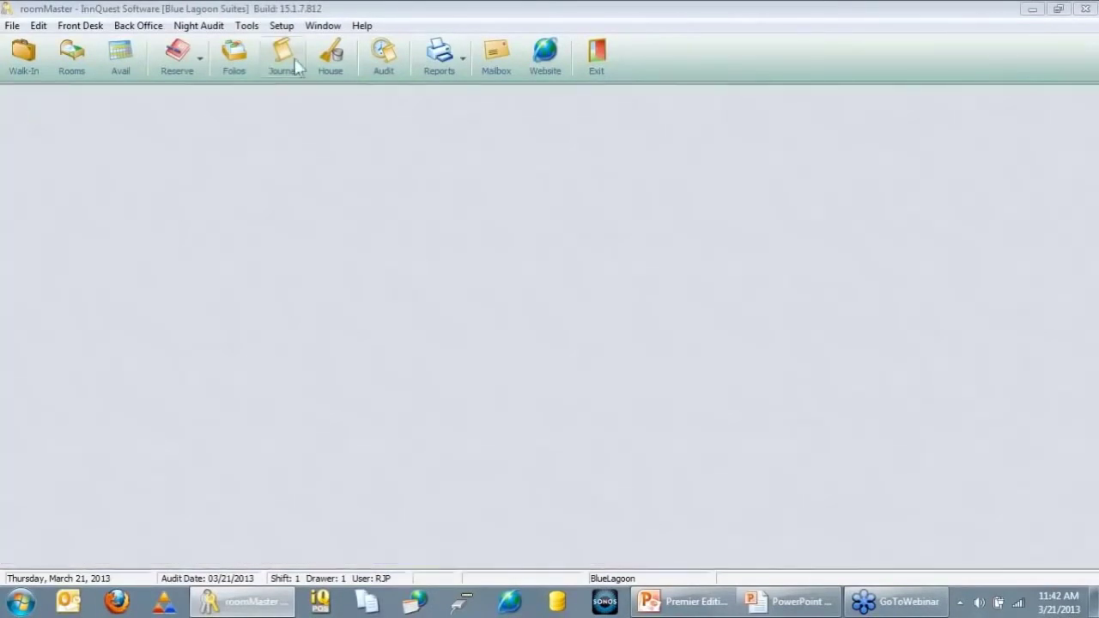
{"action": "left_click", "coordinate": [331, 56]}
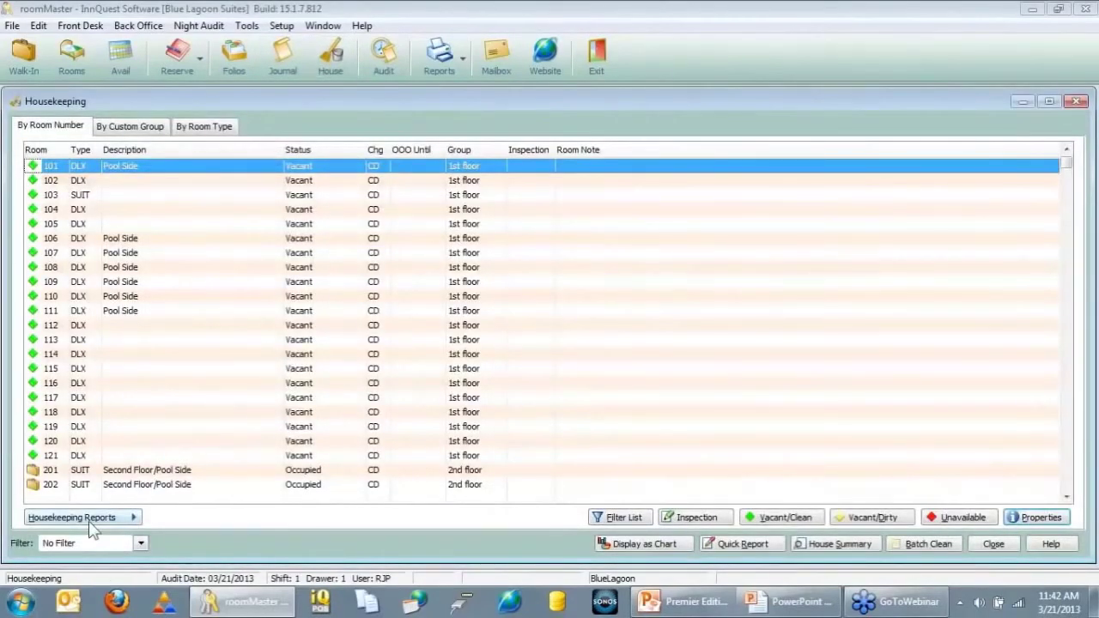
{"action": "left_click", "coordinate": [92, 524]}
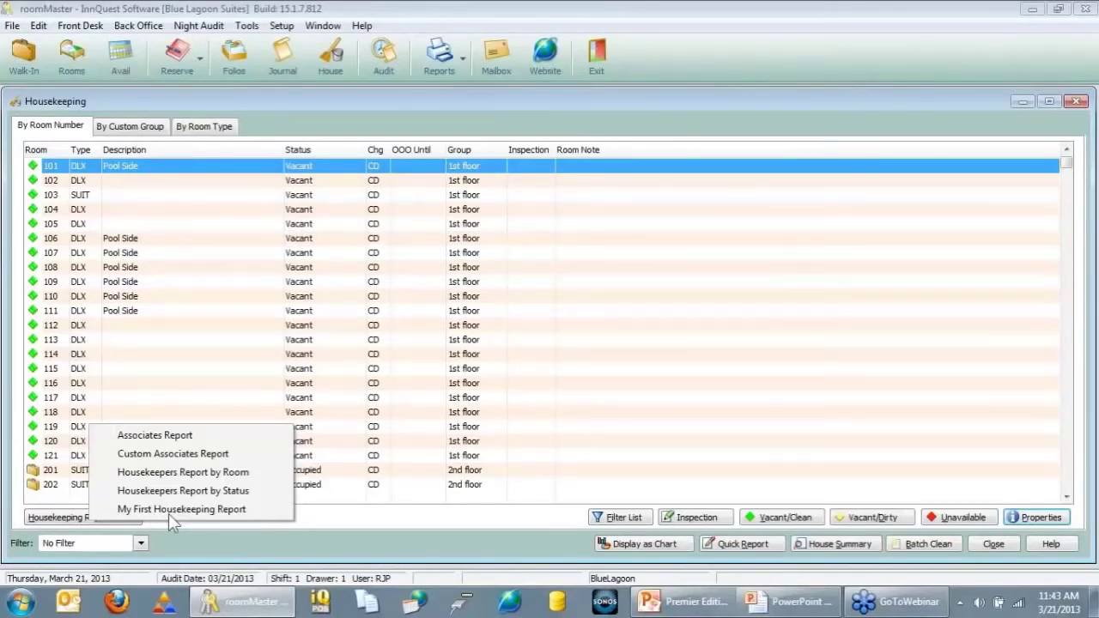
- Run My First Housekeeping Report from the Housekeeping screen
{"action": "left_click", "coordinate": [169, 514]}
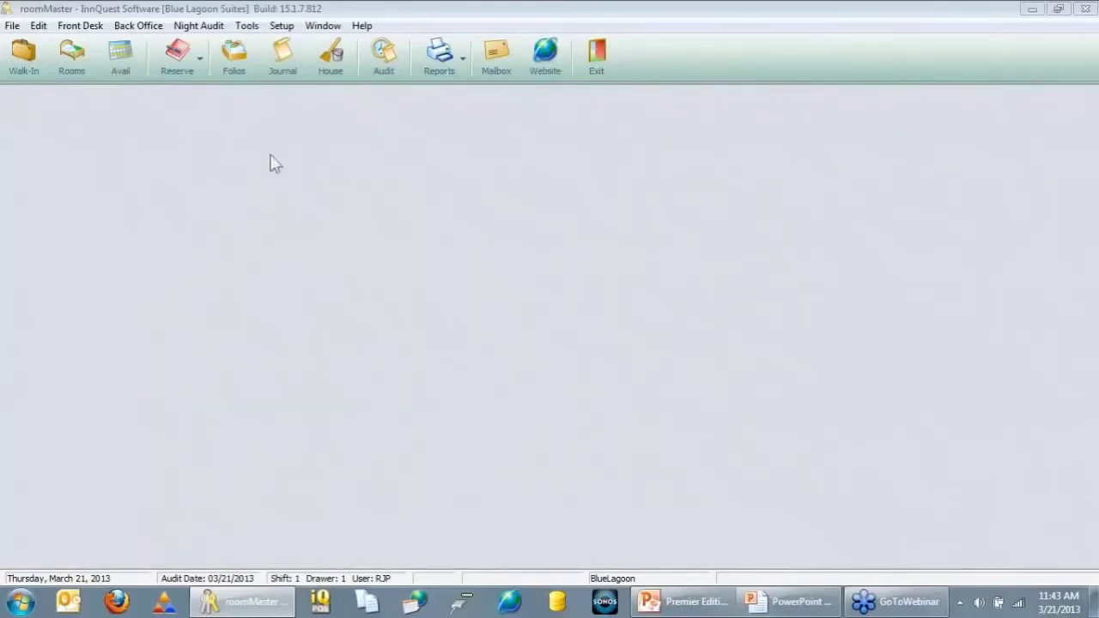
- Open Interactive SQL Report and start the SQL Wizard
{"action": "left_click", "coordinate": [248, 28]}
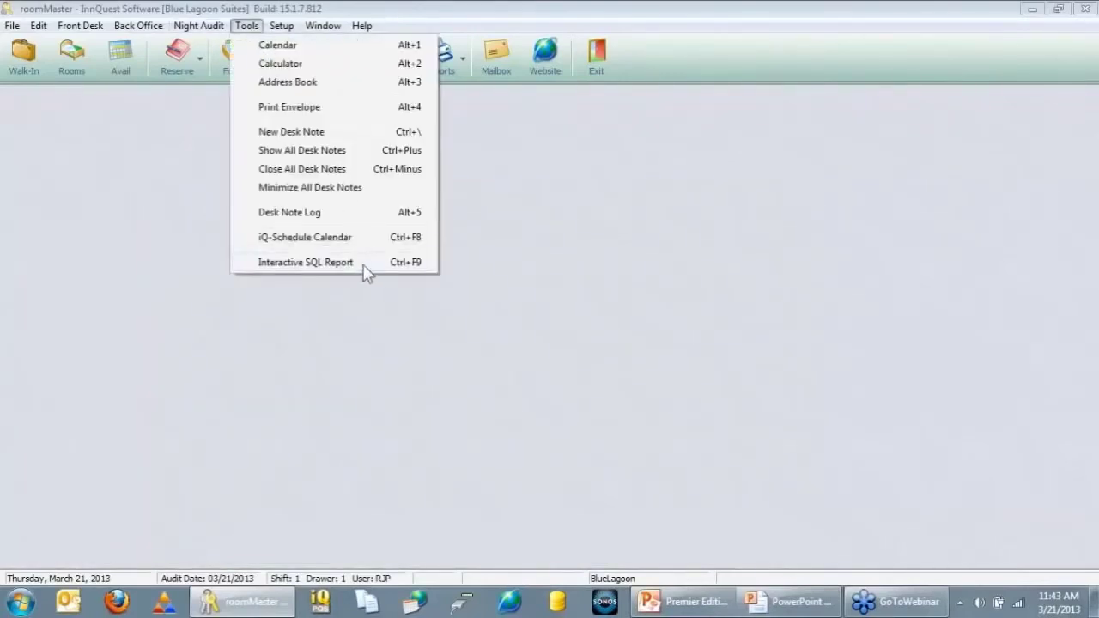
{"action": "left_click", "coordinate": [364, 263]}
{"action": "left_click_drag", "start_coordinate": [414, 113], "coordinate": [328, 98]}
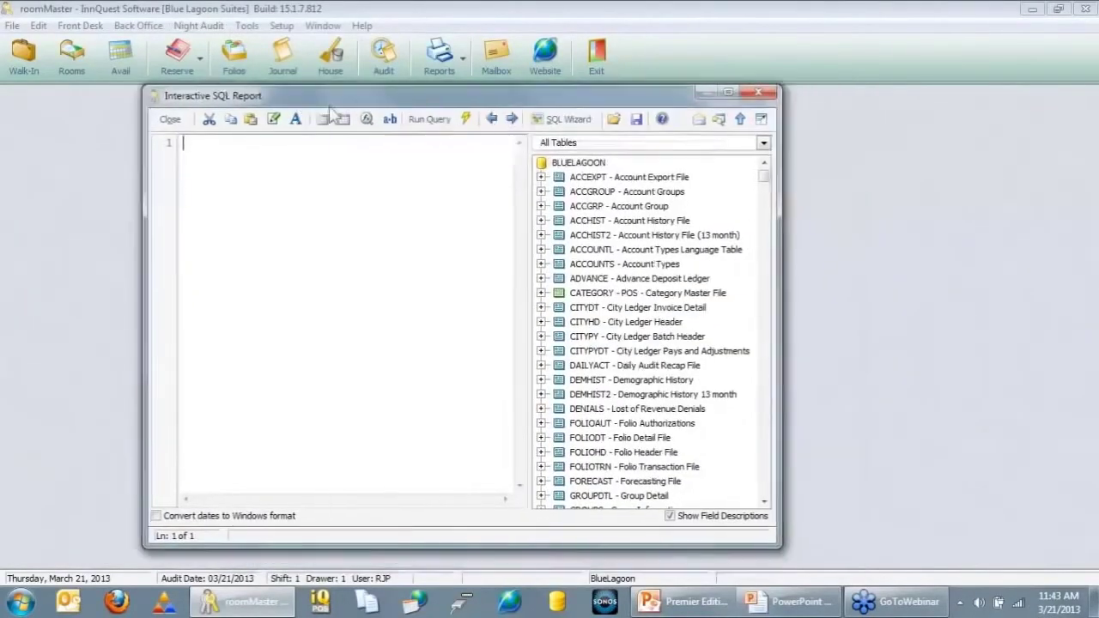
{"action": "left_click", "coordinate": [563, 116]}
{"action": "left_click_drag", "start_coordinate": [482, 120], "coordinate": [443, 136]}
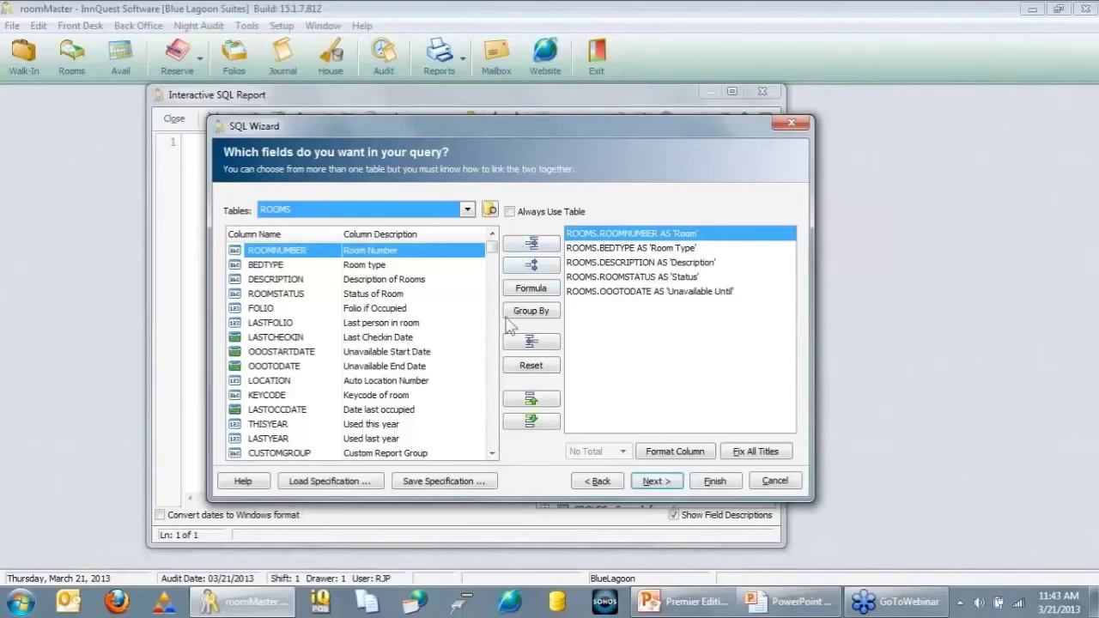
- Save the query specification as My First Housekeeping Report in the SQL Queries folder and cancel the wizard
{"action": "left_click", "coordinate": [468, 485]}
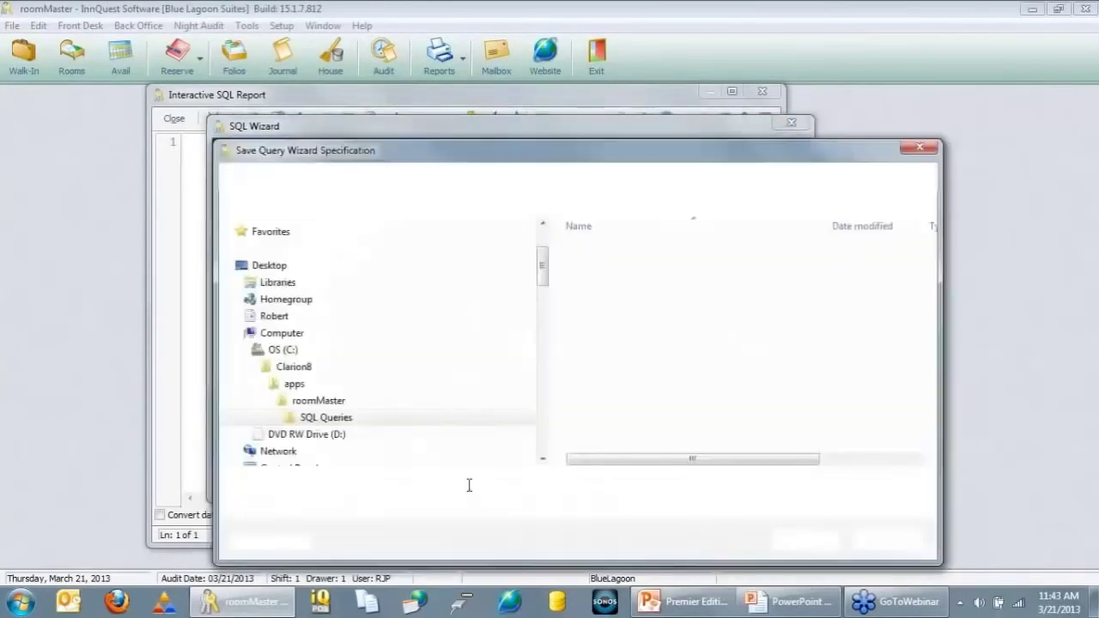
{"action": "type", "text": "My"}
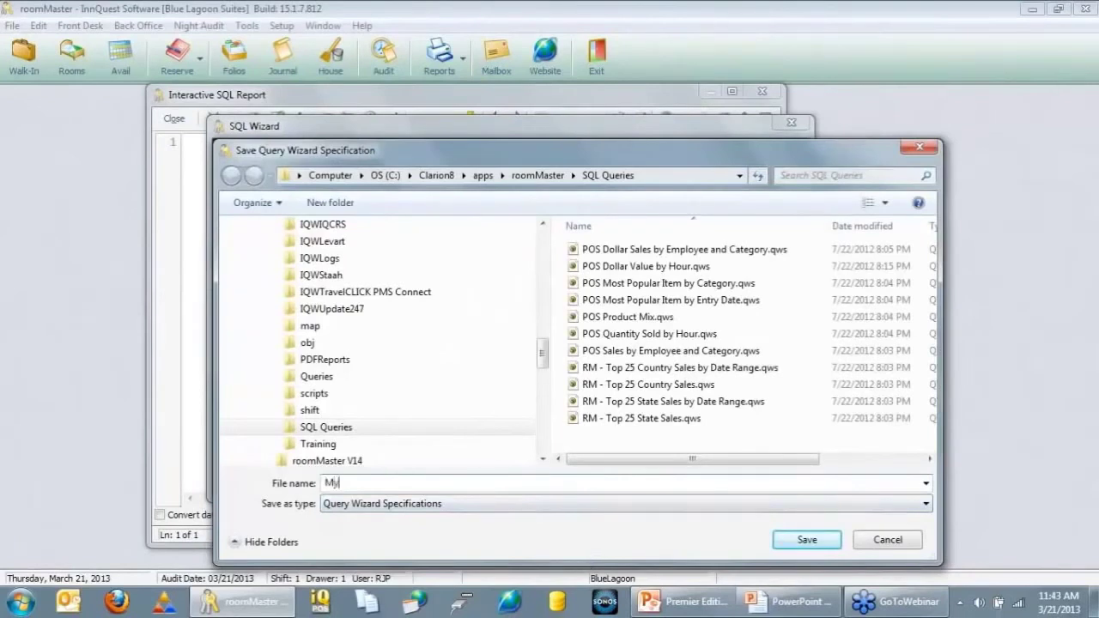
{"action": "type", "text": " First Housekeeping "}
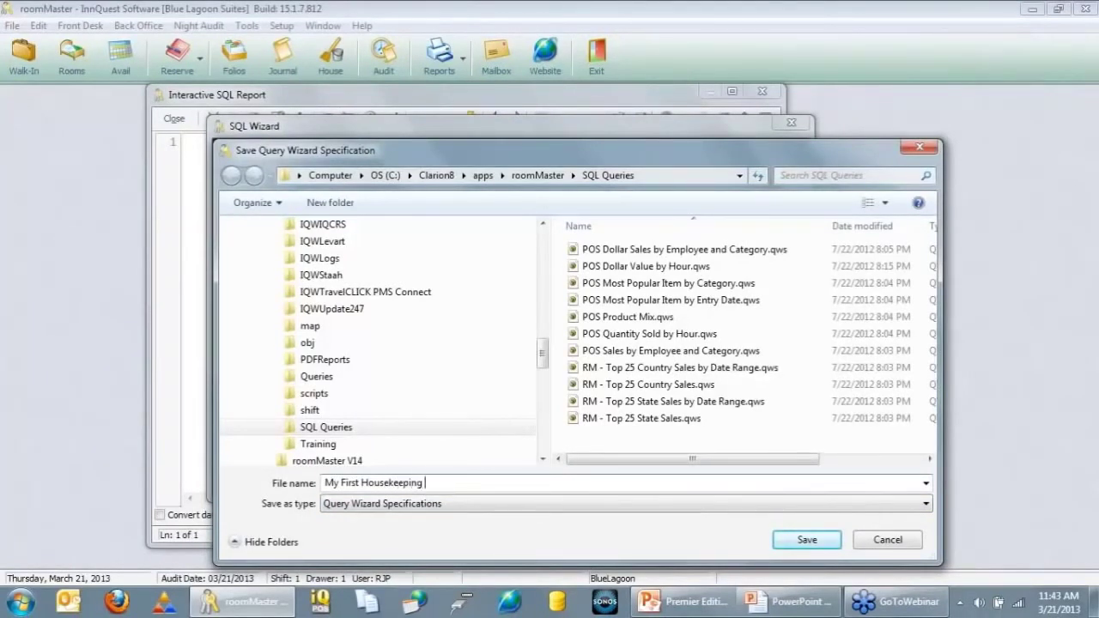
{"action": "type", "text": "Report"}
{"action": "left_click", "coordinate": [807, 539]}
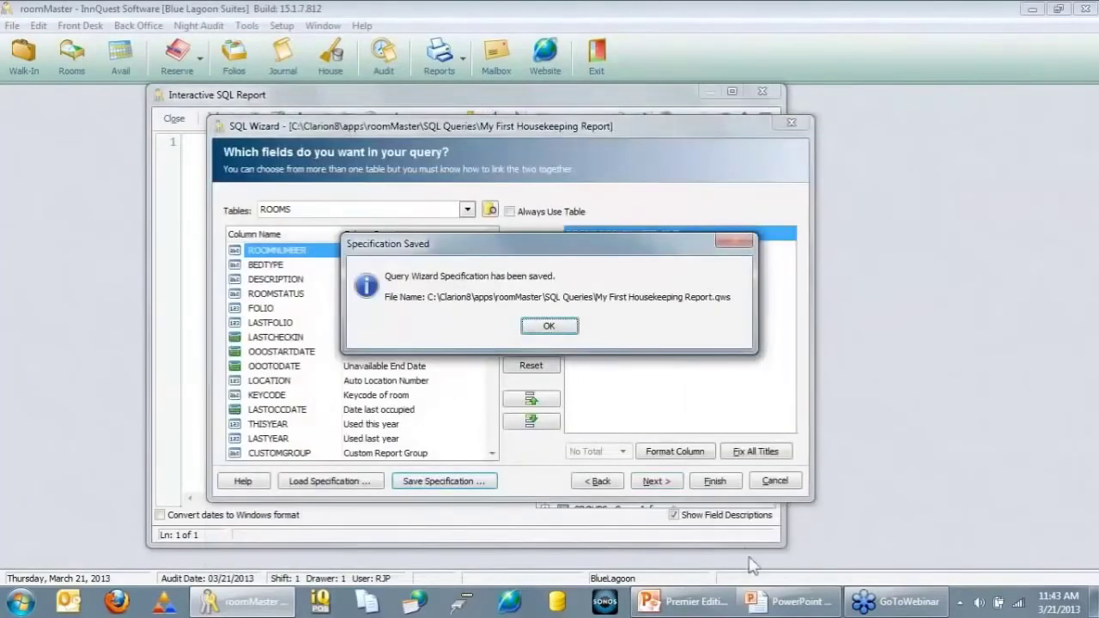
{"action": "left_click", "coordinate": [546, 325]}
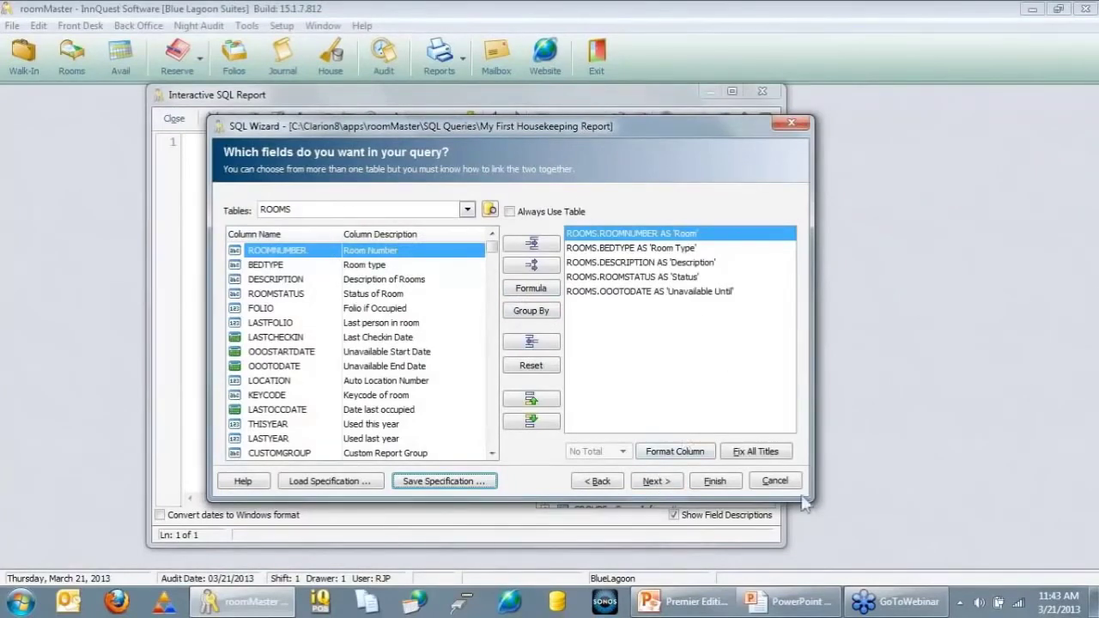
{"action": "left_click", "coordinate": [778, 482]}
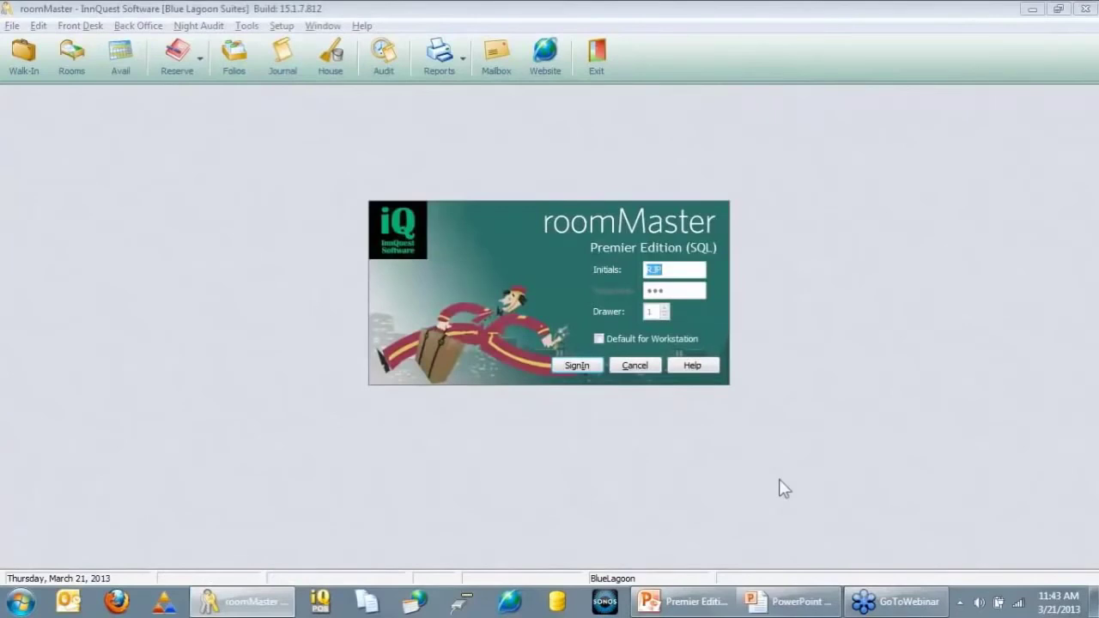
- Sign in to roomMaster again and reopen the SQL Wizard from Interactive SQL Report
{"action": "key", "text": "Return"}
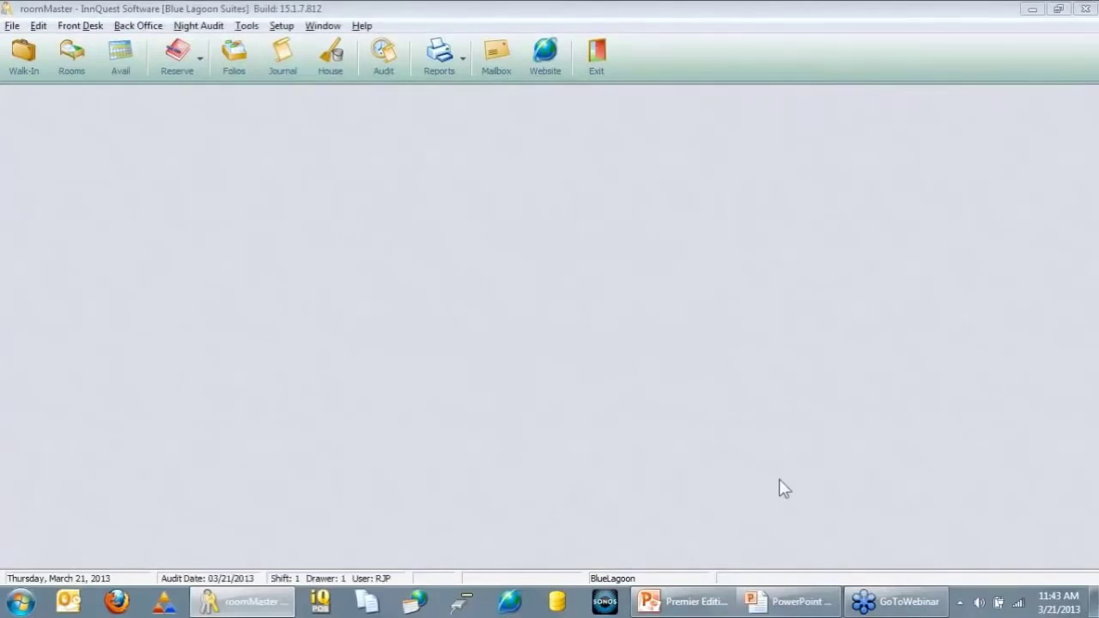
{"action": "left_click", "coordinate": [251, 27]}
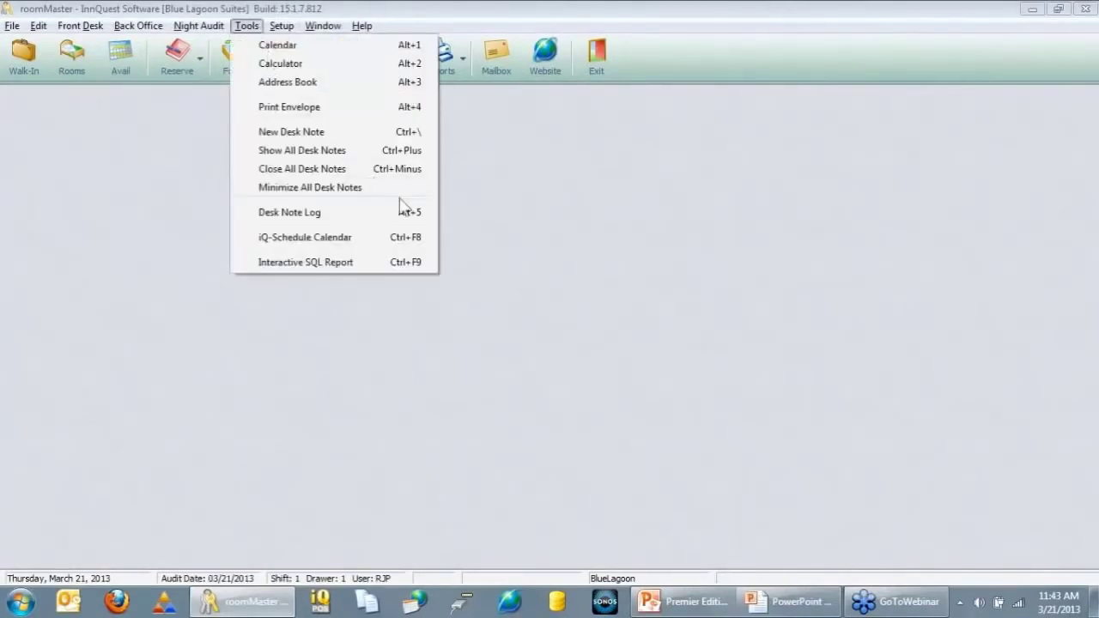
{"action": "left_click", "coordinate": [405, 266]}
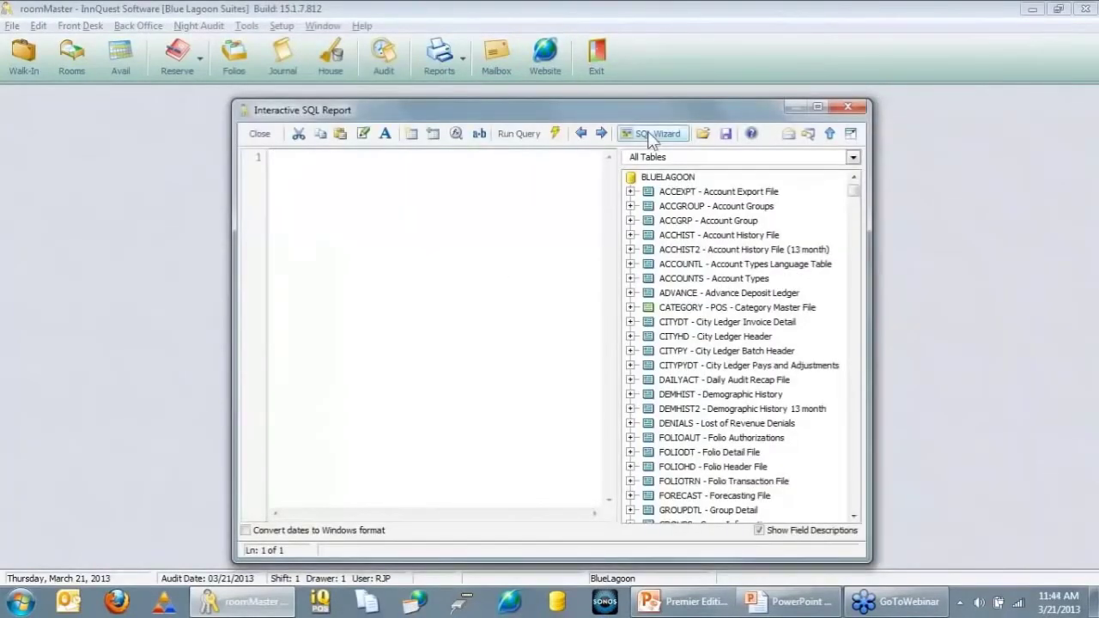
{"action": "left_click", "coordinate": [651, 137]}
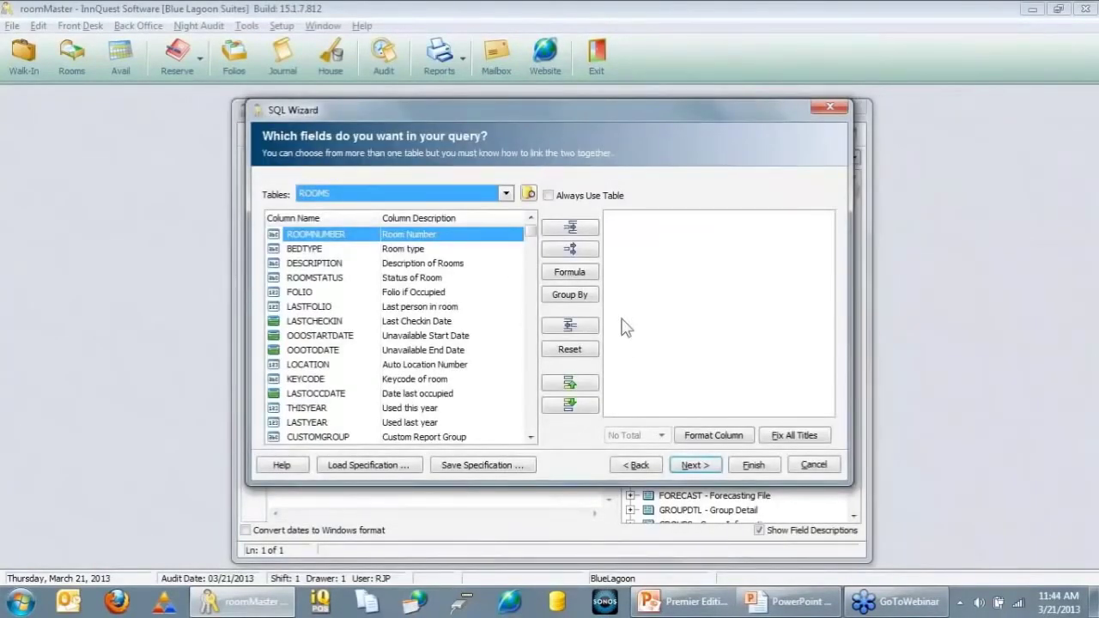
{"action": "key", "text": "Escape"}
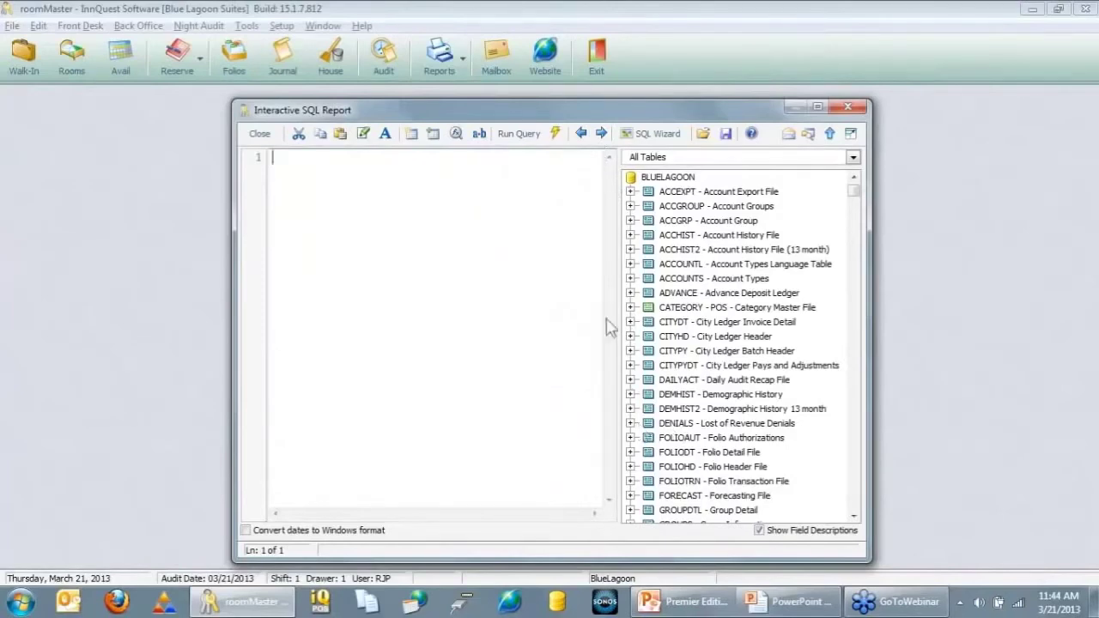
{"action": "left_click", "coordinate": [660, 137]}
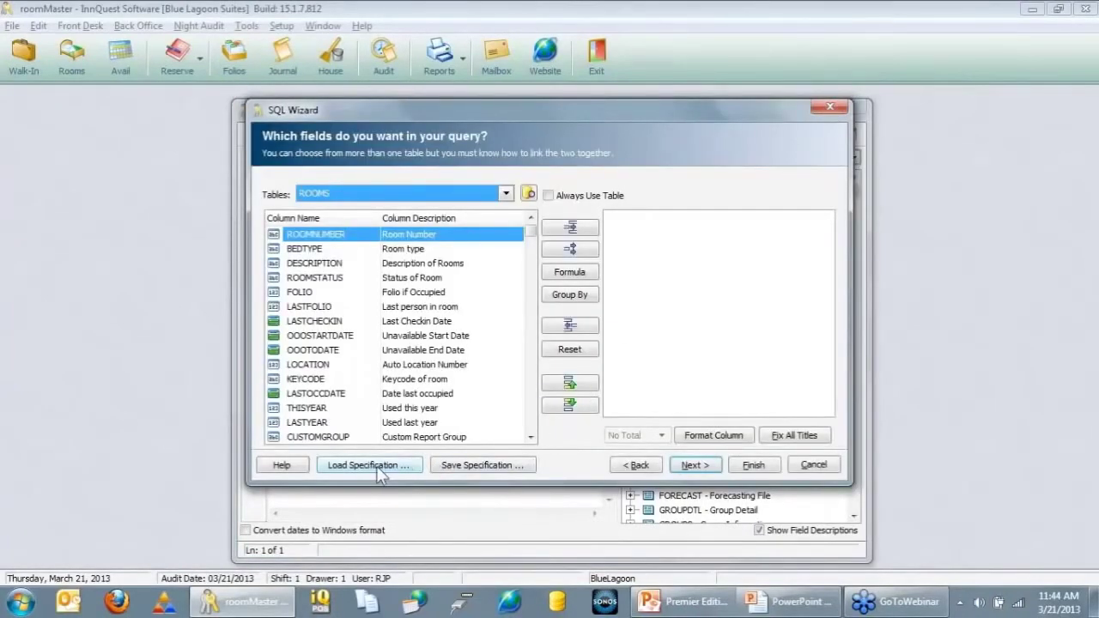
- Load the saved specification My First Housekeeping Report.qws into the SQL Wizard
{"action": "left_click", "coordinate": [370, 465]}
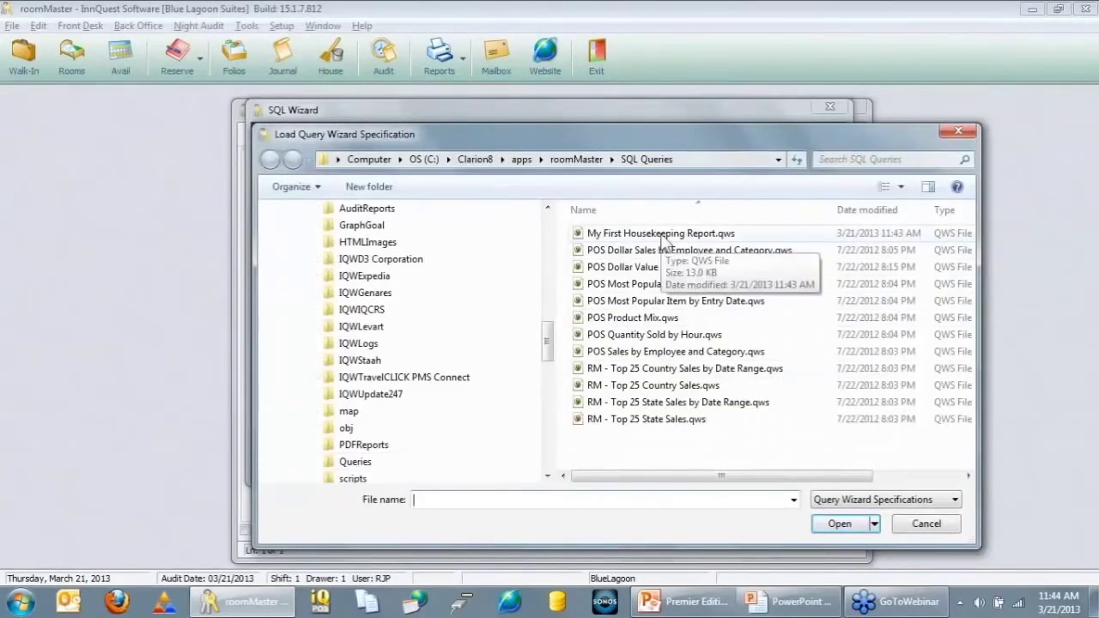
{"action": "left_click", "coordinate": [661, 239]}
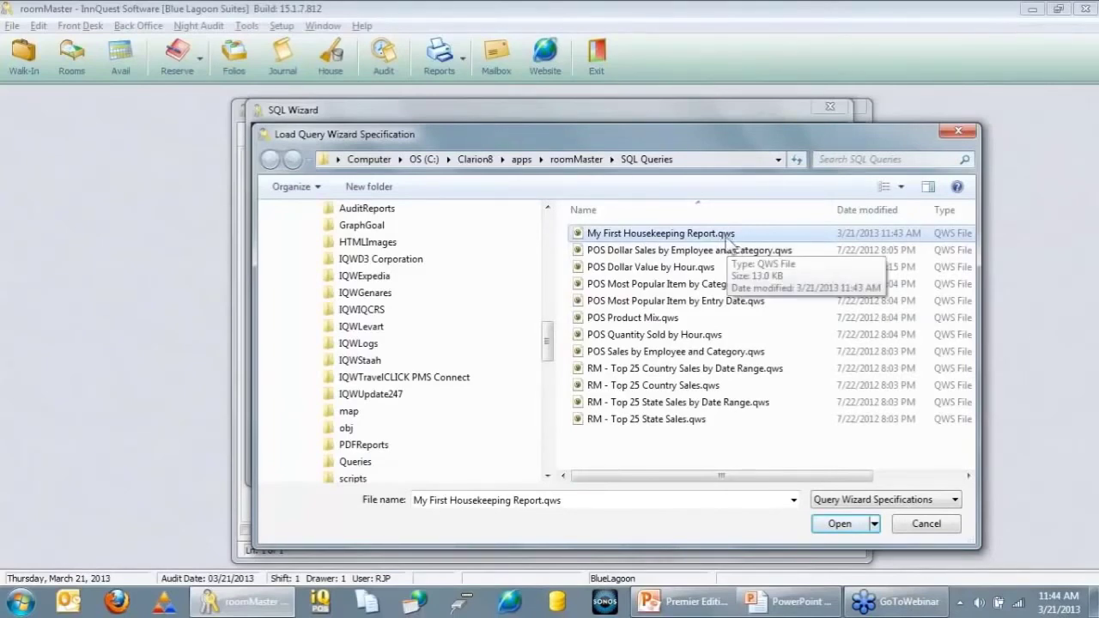
{"action": "double_click", "coordinate": [729, 243]}
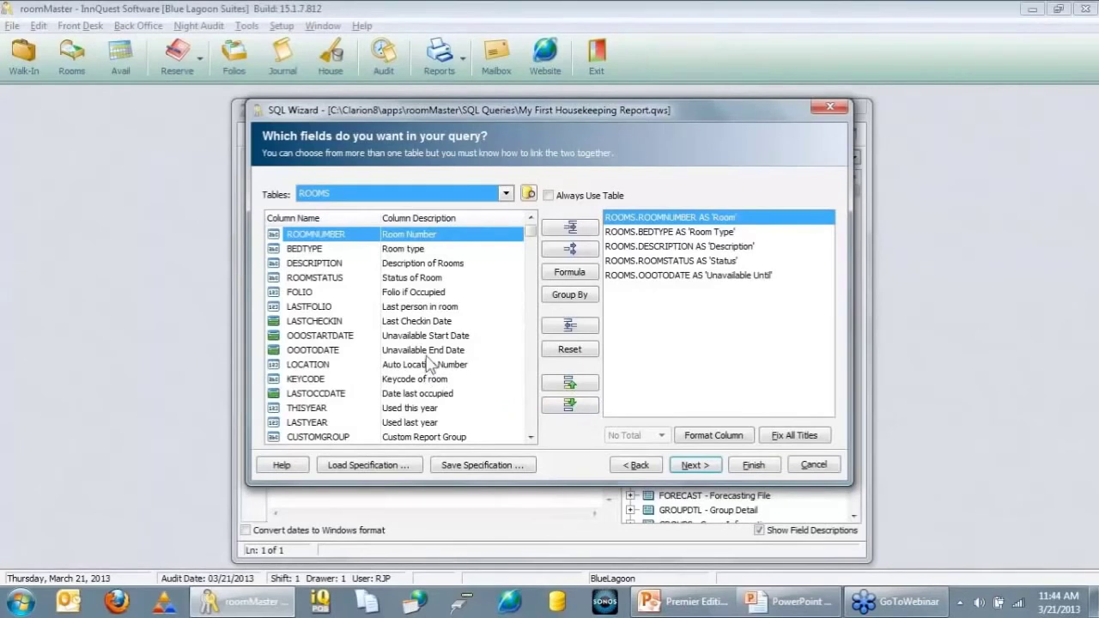
- Add the ROOMS fields THISYEAR and LASTYEAR to the query and fix all column titles
{"action": "left_click", "coordinate": [531, 438]}
{"action": "left_click", "coordinate": [531, 438]}
{"action": "left_click", "coordinate": [530, 438]}
{"action": "left_click", "coordinate": [530, 438]}
{"action": "left_click", "coordinate": [531, 438]}
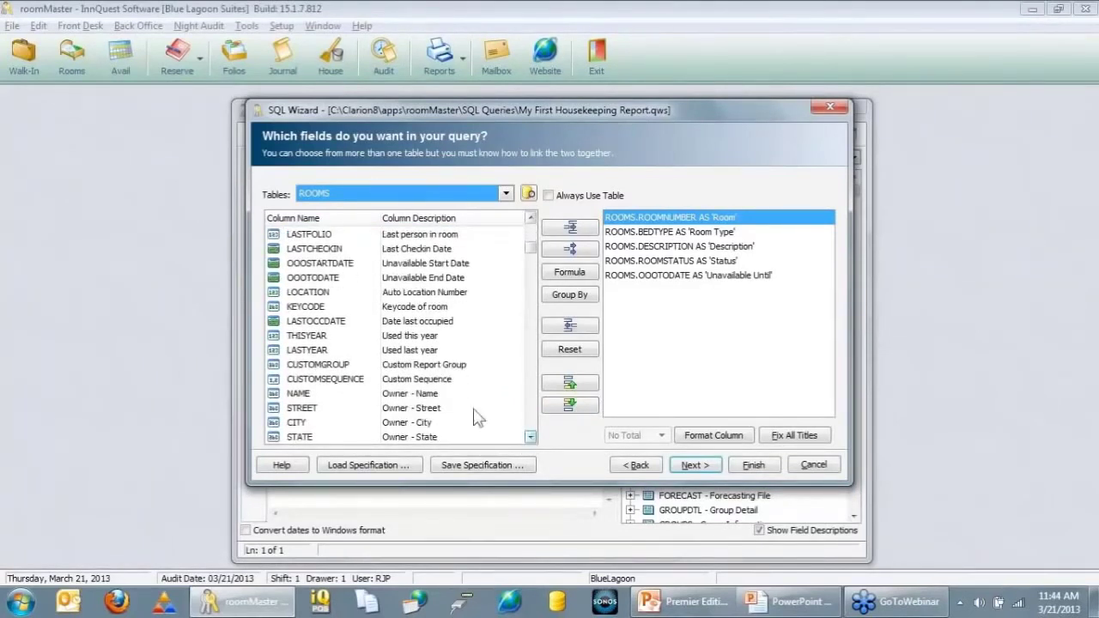
{"action": "left_click", "coordinate": [342, 338]}
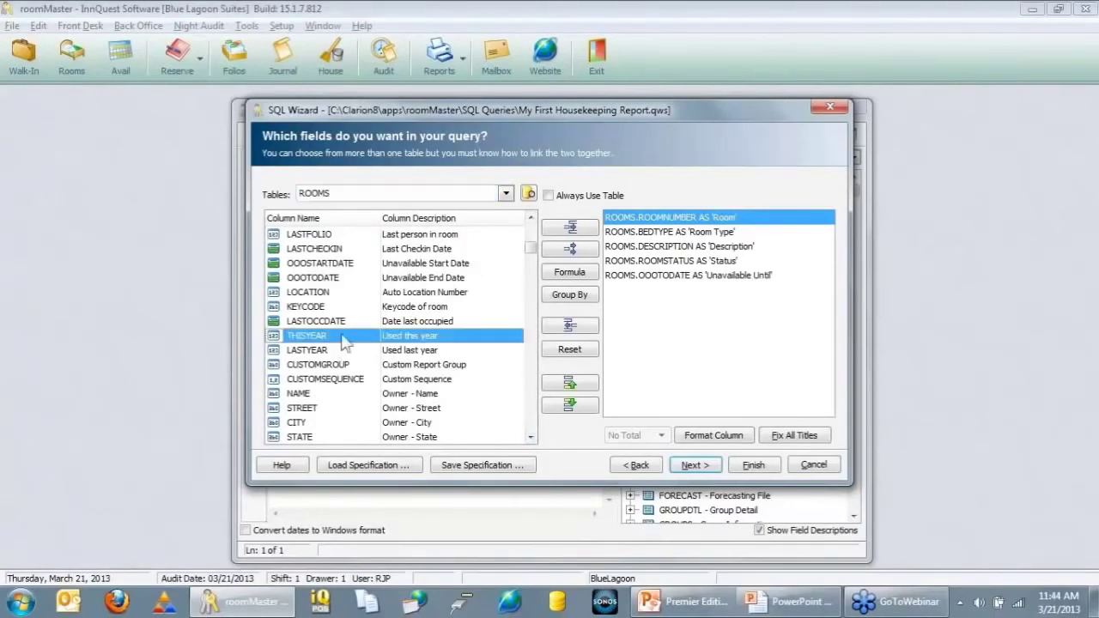
{"action": "left_click", "coordinate": [578, 232]}
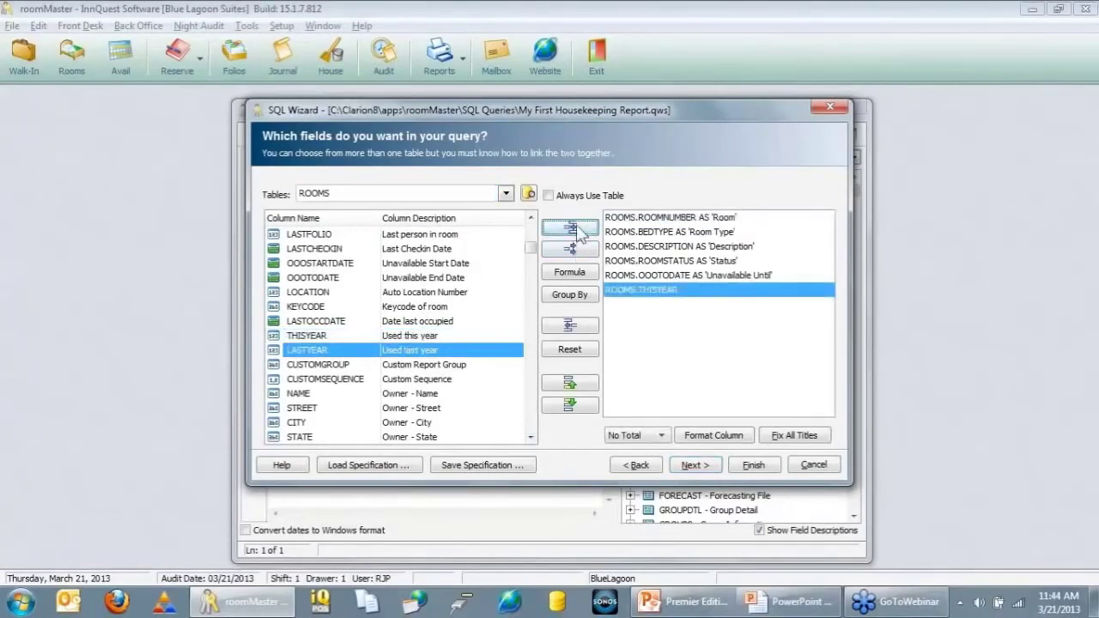
{"action": "left_click", "coordinate": [577, 232]}
{"action": "left_click", "coordinate": [796, 438]}
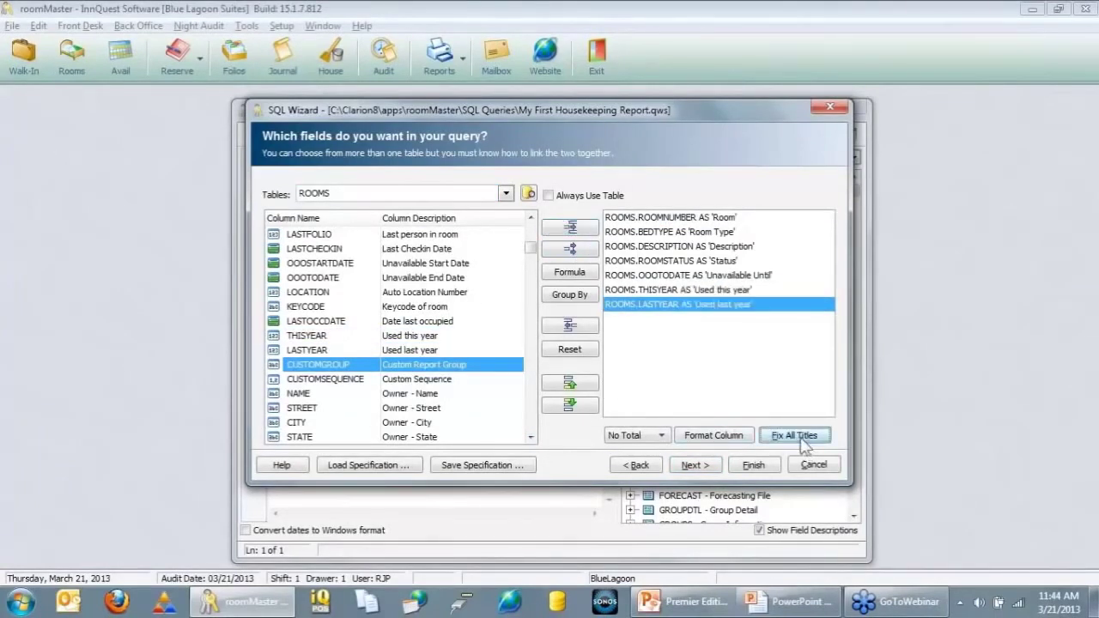
- Finish the wizard to generate the SQL, then run the query and close its results
{"action": "left_click", "coordinate": [750, 466]}
{"action": "left_click", "coordinate": [516, 132]}
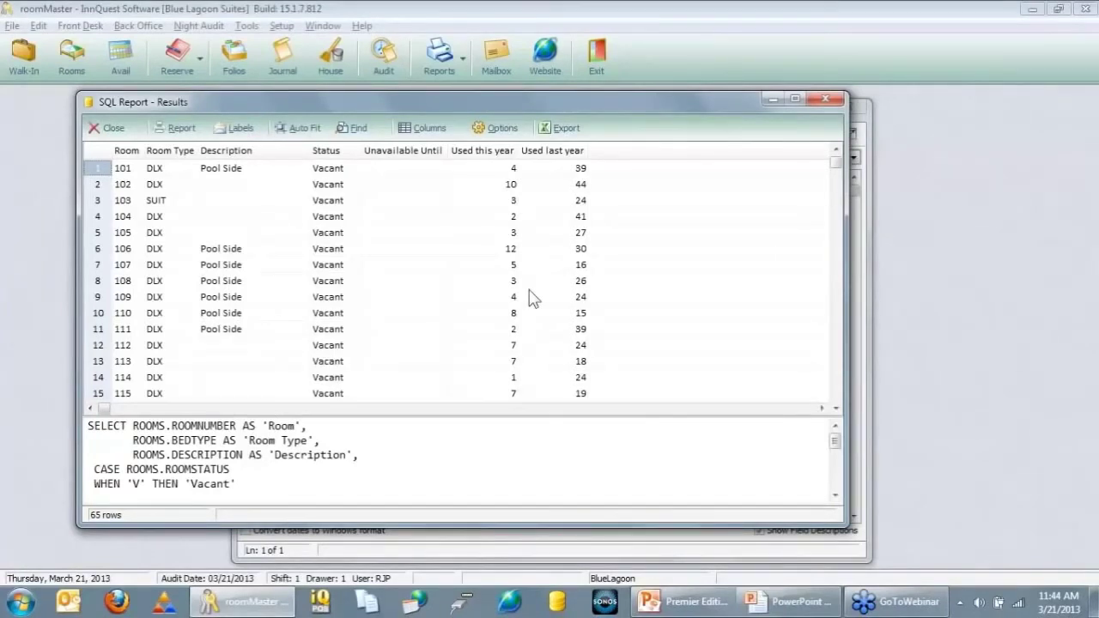
{"action": "key", "text": "Escape"}
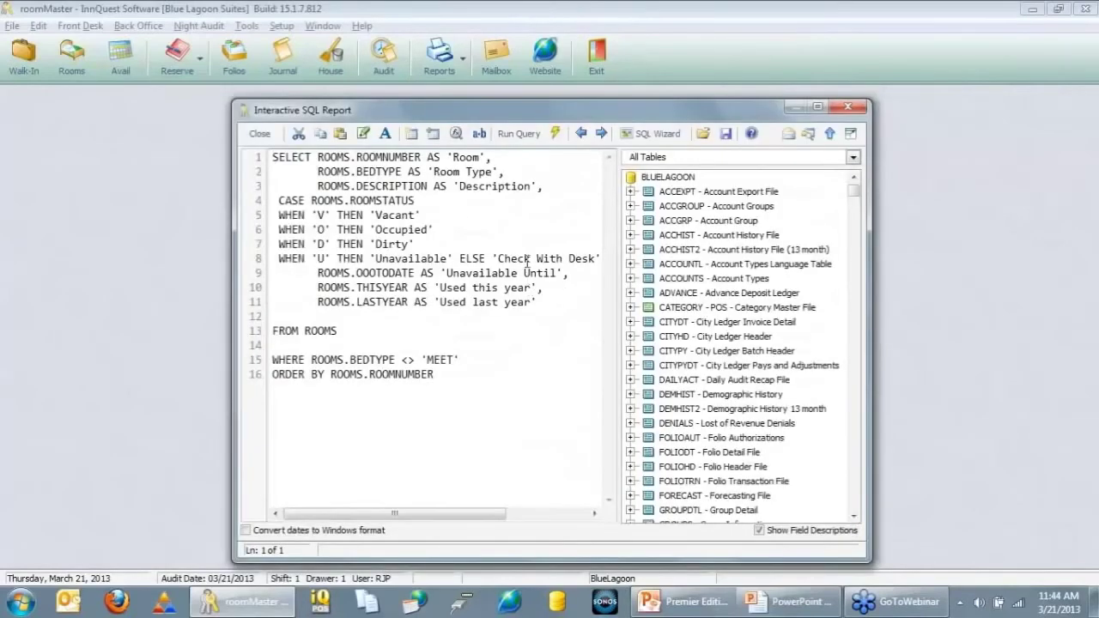
- Reset the query in the SQL Wizard and choose the RESERVE (Reservations File) table
{"action": "left_click", "coordinate": [672, 139]}
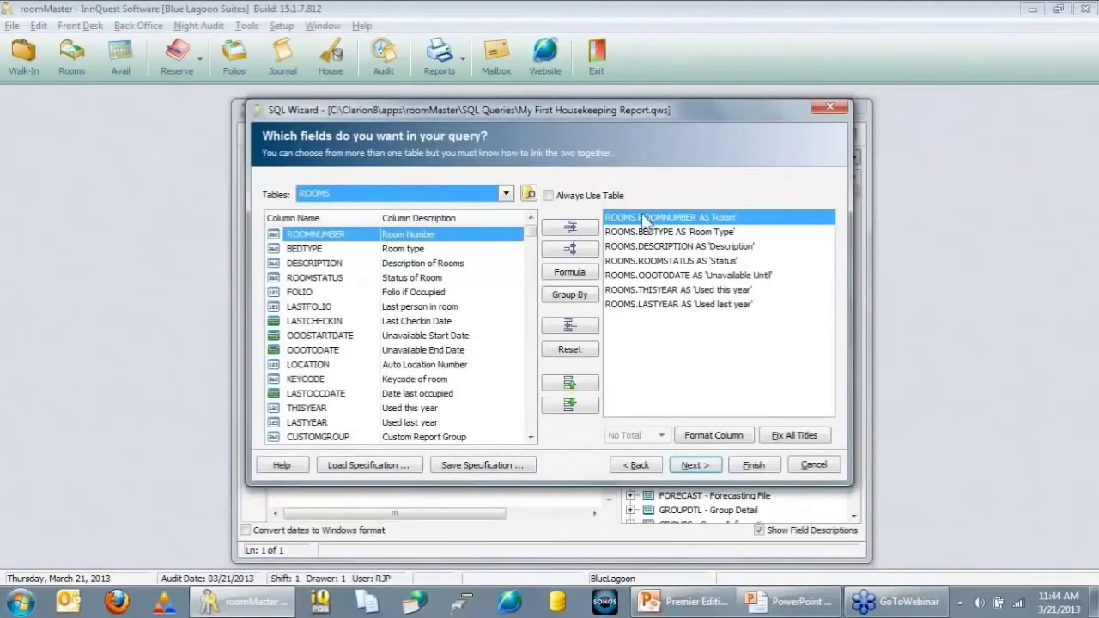
{"action": "left_click", "coordinate": [581, 359]}
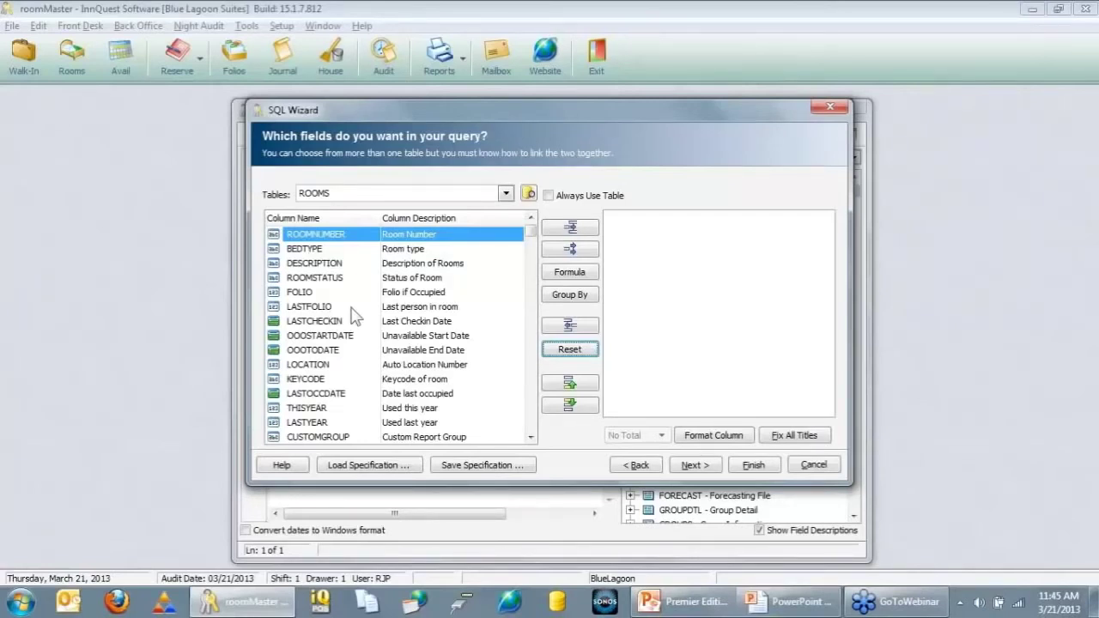
{"action": "left_click", "coordinate": [506, 193]}
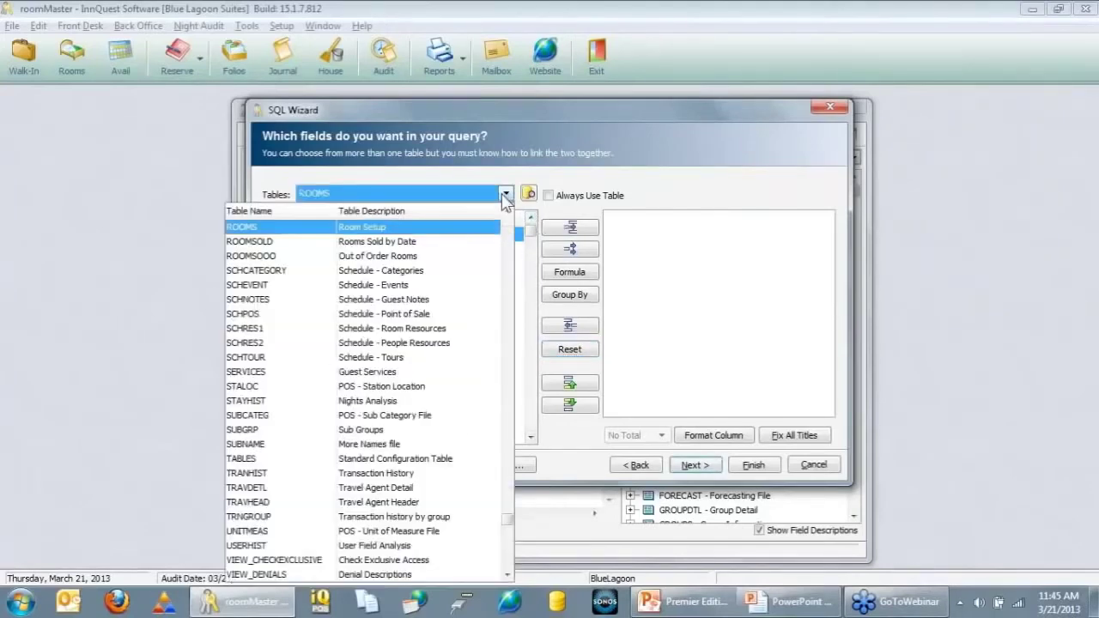
{"action": "left_click_drag", "start_coordinate": [507, 210], "coordinate": [507, 213]}
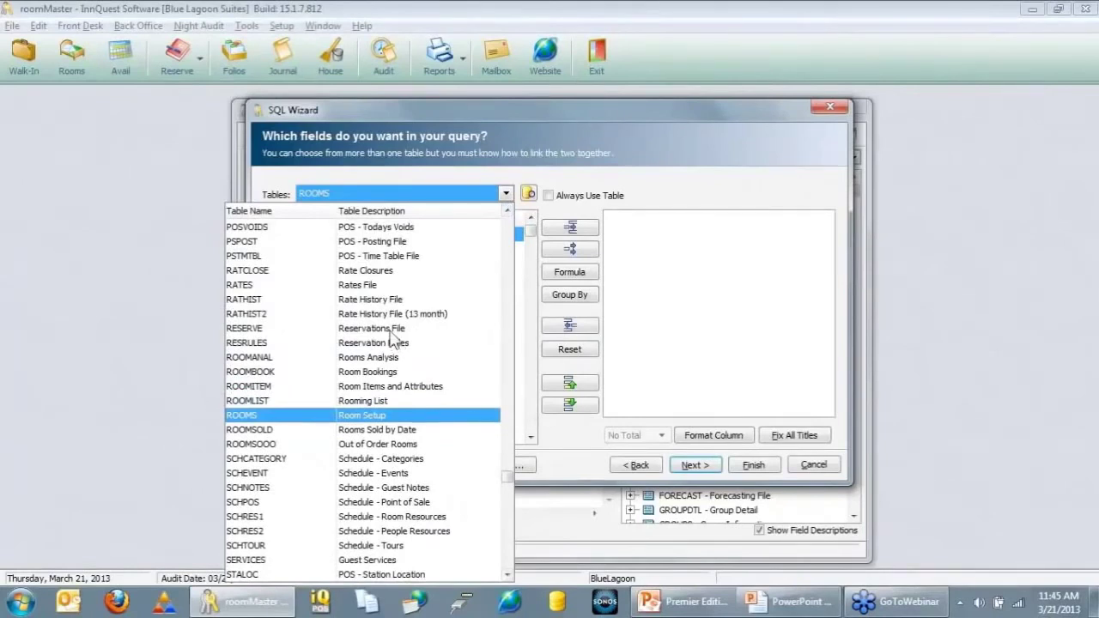
{"action": "left_click", "coordinate": [390, 331]}
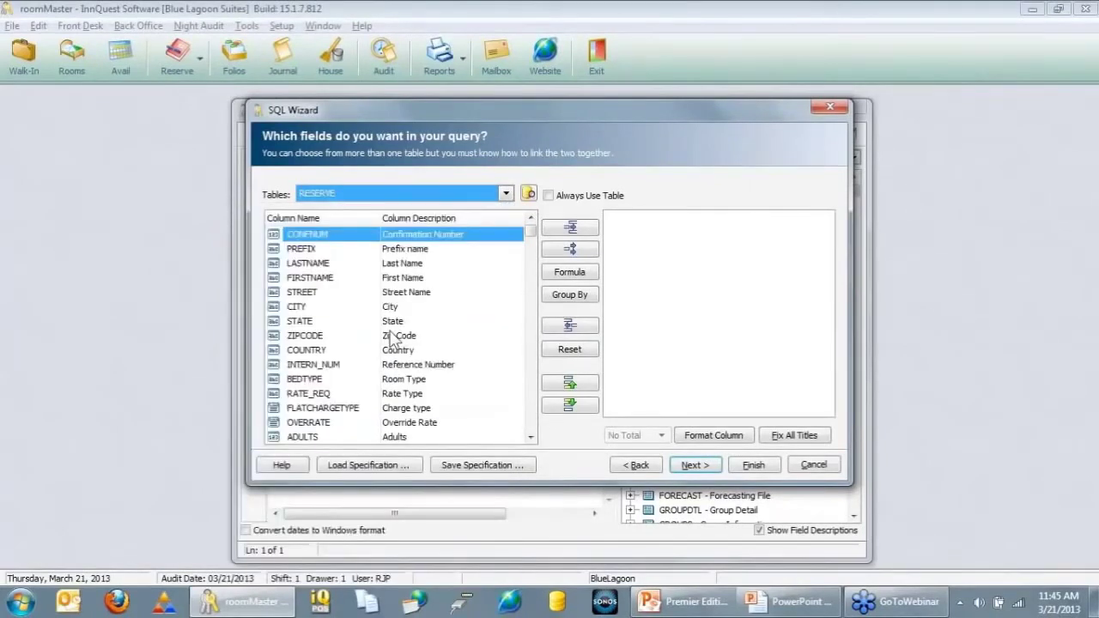
- Add the RESERVE fields CONFNUM, LASTNAME and FIRSTNAME to the query
{"action": "left_click", "coordinate": [570, 227]}
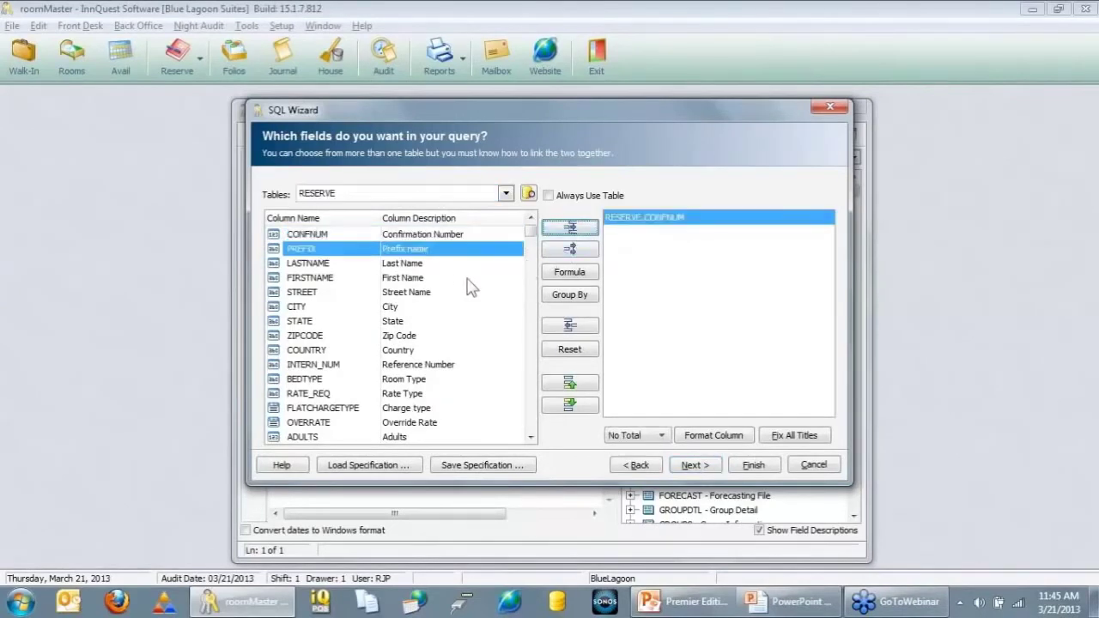
{"action": "left_click", "coordinate": [443, 263]}
{"action": "left_click", "coordinate": [560, 226]}
{"action": "left_click", "coordinate": [560, 228]}
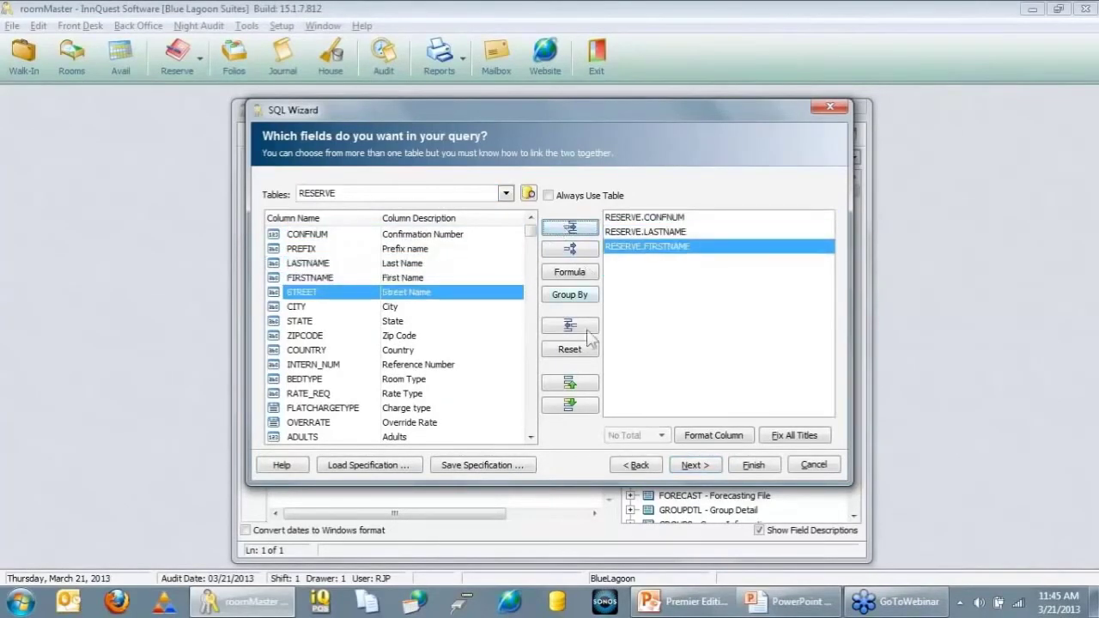
- Add the check-in and checkout date fields, CHECKIN and CHECKOUT, to the query
{"action": "scroll", "coordinate": [481, 371], "scroll_direction": "down", "scroll_amount": 2}
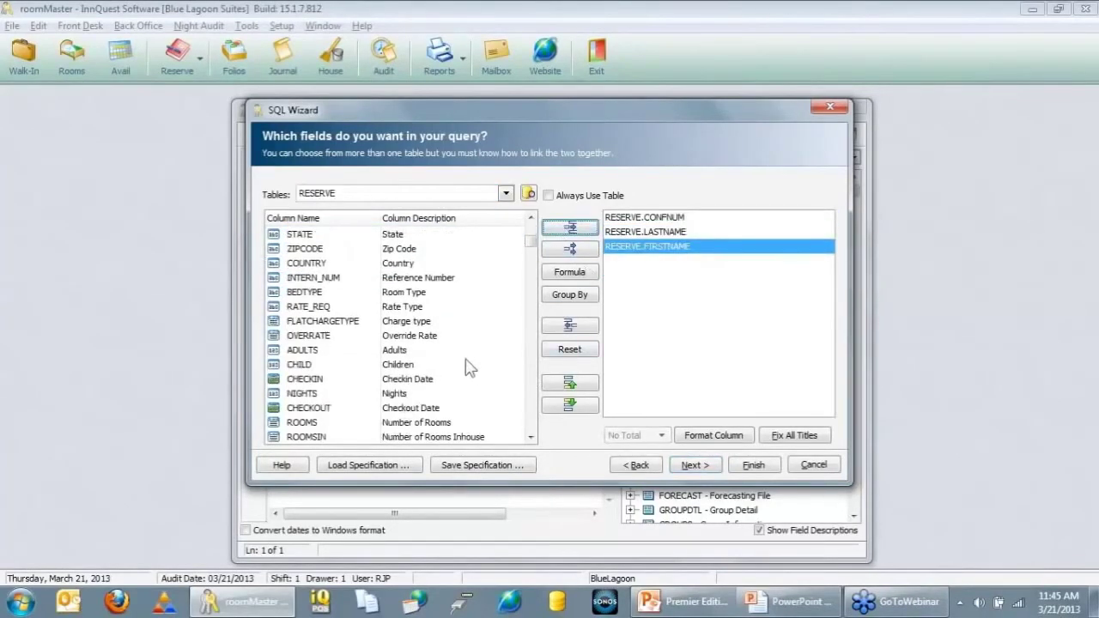
{"action": "left_click", "coordinate": [409, 381]}
{"action": "left_click", "coordinate": [560, 228]}
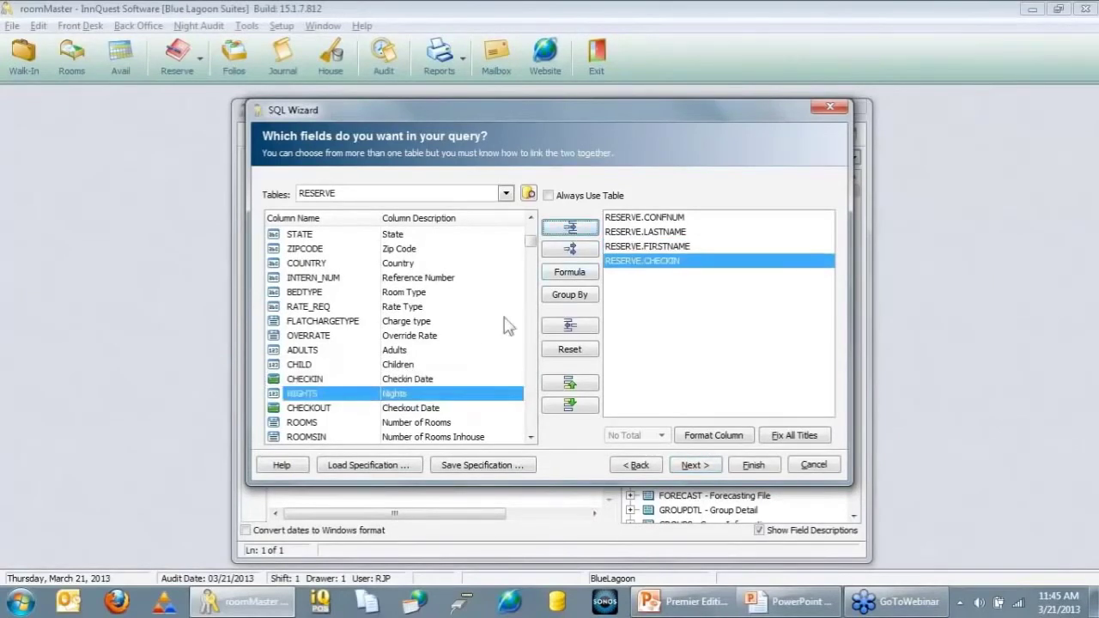
{"action": "left_click", "coordinate": [417, 409]}
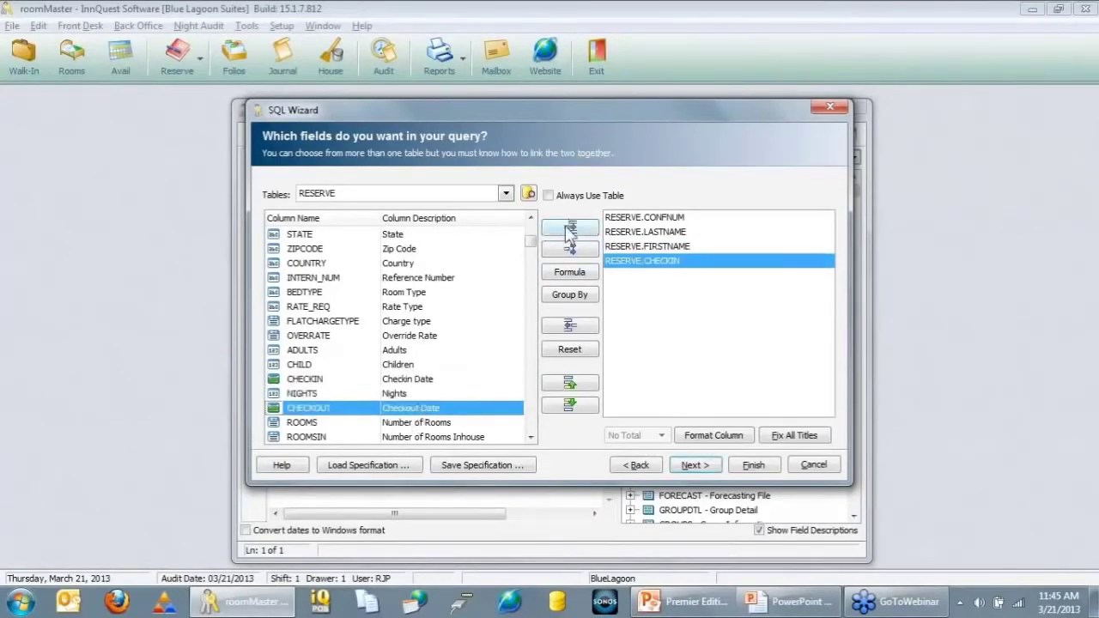
{"action": "left_click", "coordinate": [567, 227]}
- Add the BEDTYPE and ROOMS fields to the query and fix all column titles
{"action": "left_click", "coordinate": [406, 293]}
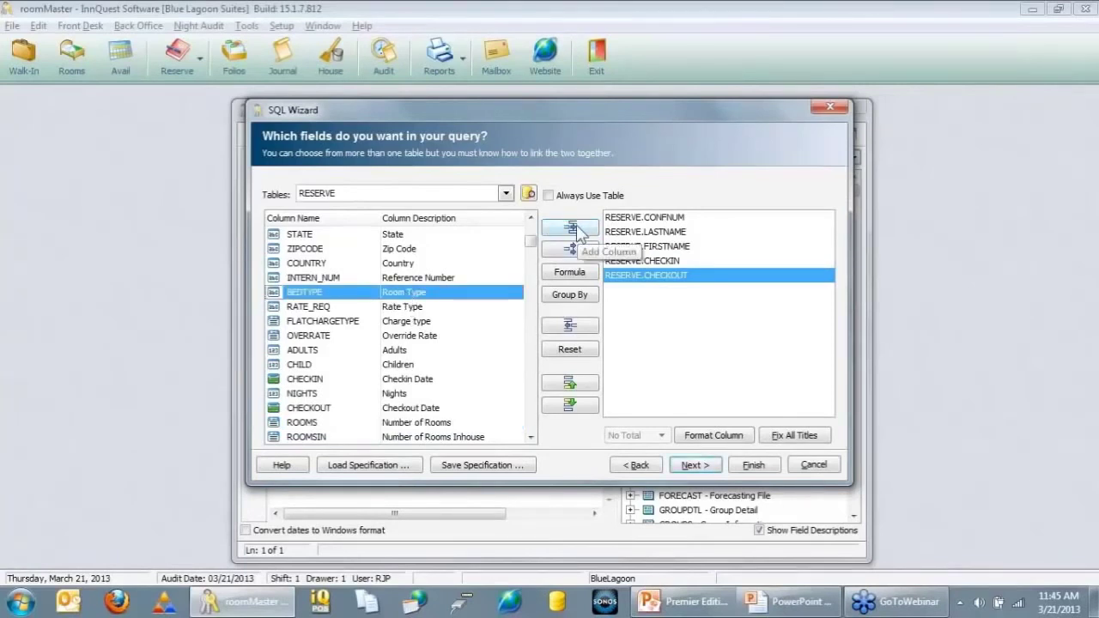
{"action": "left_click", "coordinate": [570, 227]}
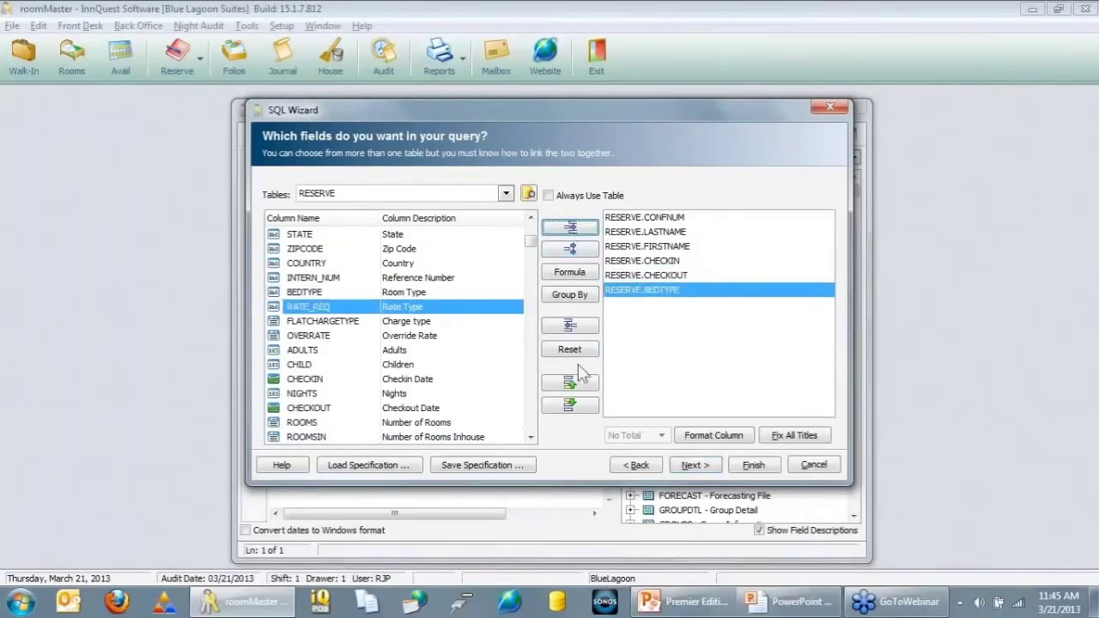
{"action": "left_click", "coordinate": [396, 423]}
{"action": "left_click", "coordinate": [552, 230]}
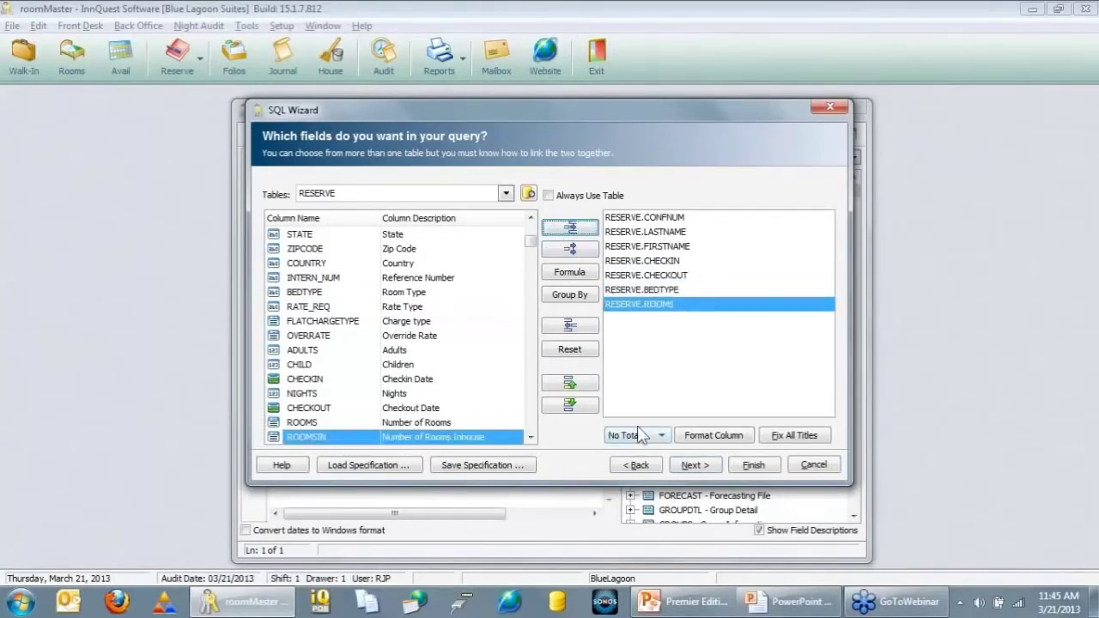
{"action": "left_click", "coordinate": [816, 437]}
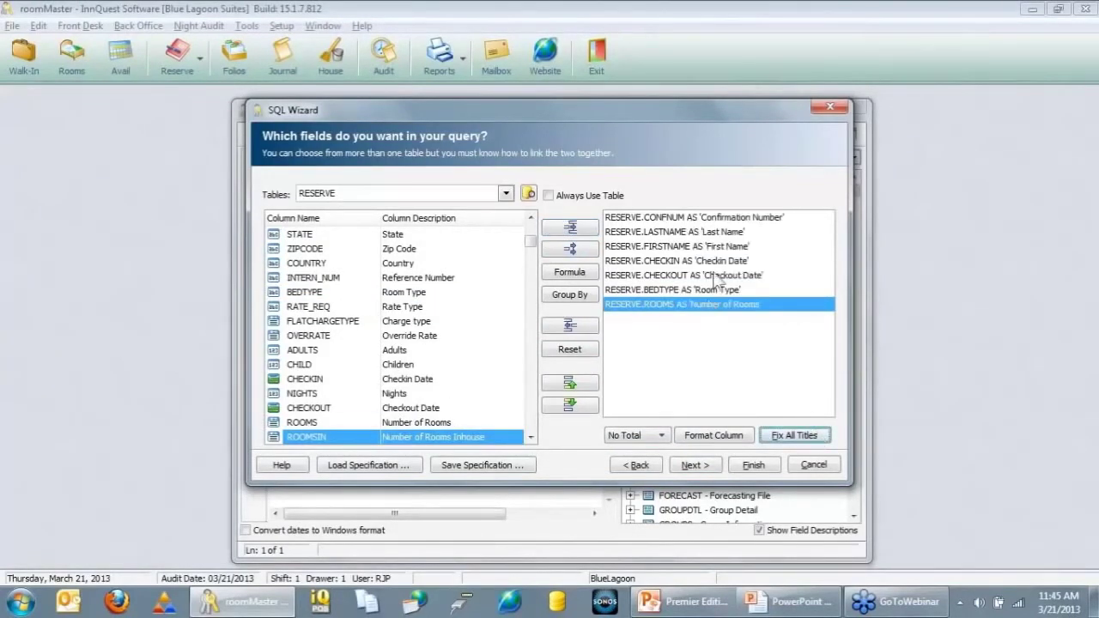
{"action": "left_click", "coordinate": [710, 221]}
{"action": "double_click", "coordinate": [709, 222]}
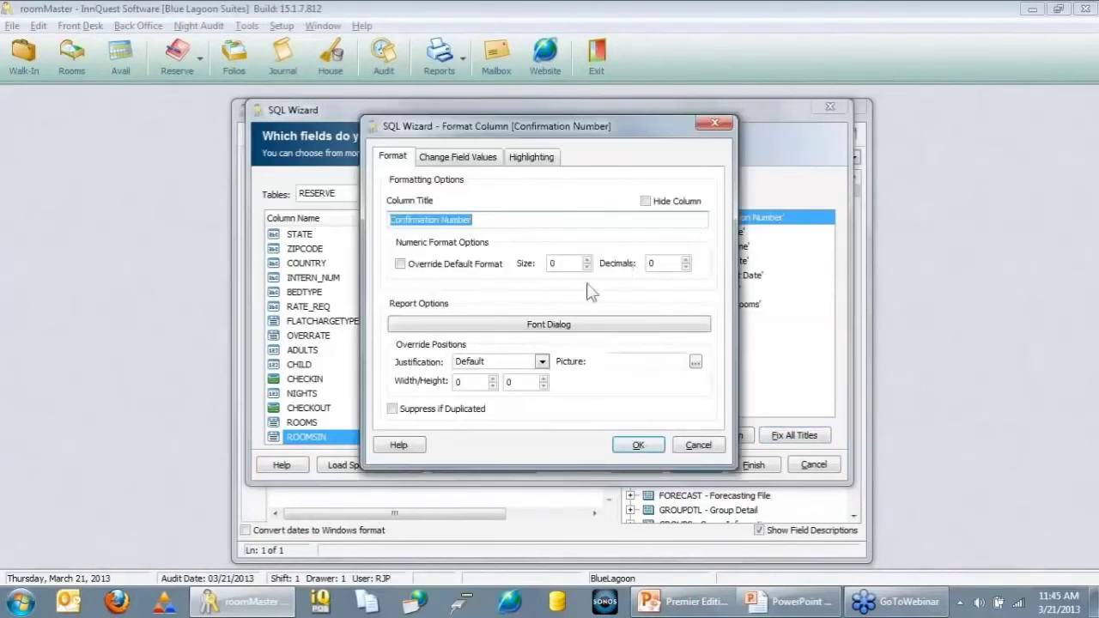
{"action": "left_click", "coordinate": [698, 445]}
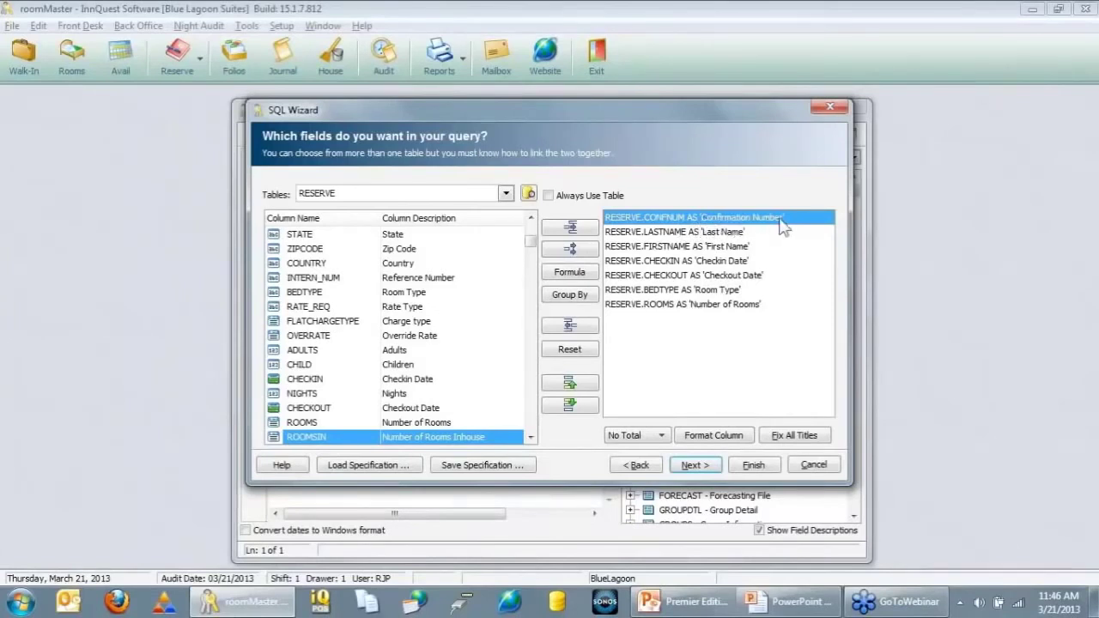
- Shorten the column title of the RESERVE.CONFNUM field to Conf
{"action": "double_click", "coordinate": [719, 217]}
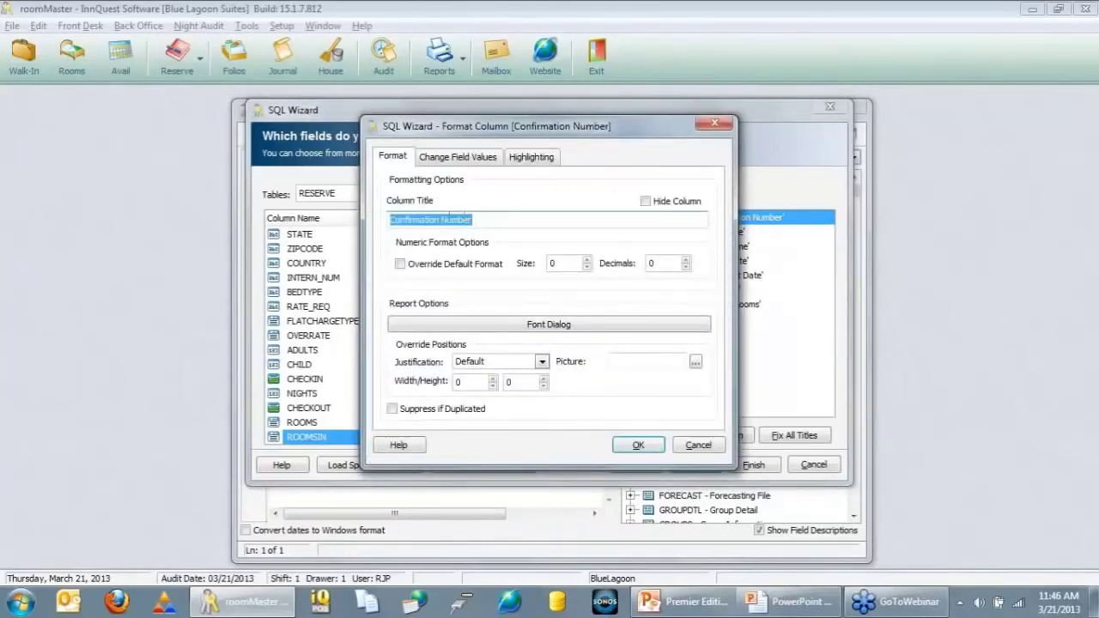
{"action": "left_click", "coordinate": [440, 221]}
{"action": "left_click_drag", "start_coordinate": [416, 223], "coordinate": [572, 238]}
{"action": "key", "text": "BackSpace"}
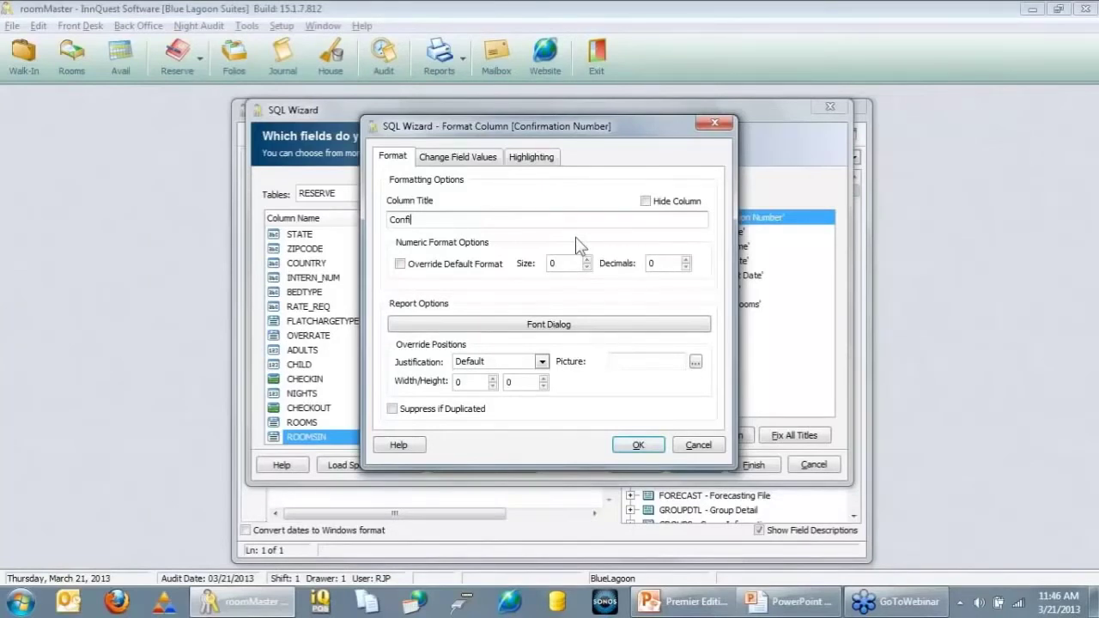
{"action": "key", "text": "BackSpace"}
{"action": "key", "text": "Return"}
- Shorten the column title of the RESERVE.CHECKIN field to Checkin
{"action": "double_click", "coordinate": [704, 269]}
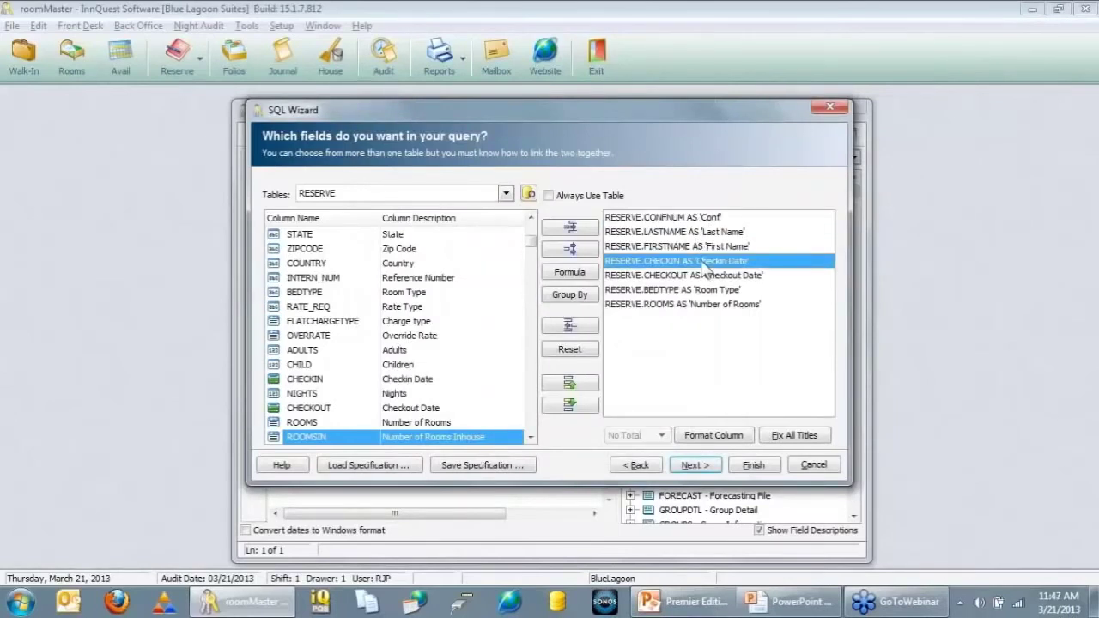
{"action": "left_click", "coordinate": [462, 220]}
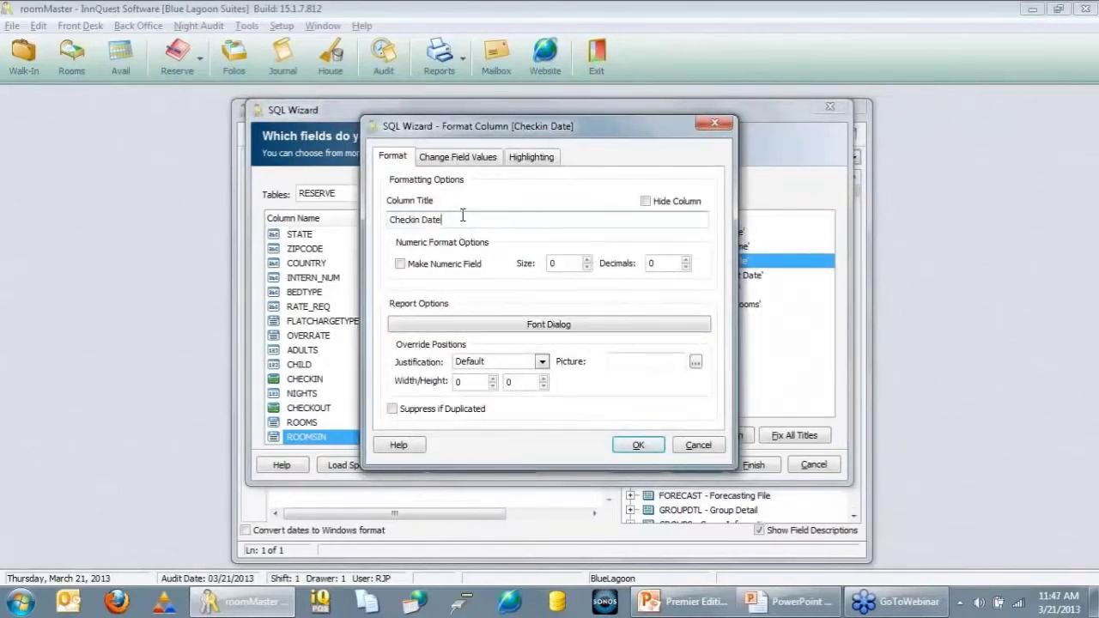
{"action": "key", "text": "BackSpace"}
{"action": "key", "text": "BackSpace"}
{"action": "key", "text": "BackSpace"}
{"action": "key", "text": "BackSpace"}
{"action": "key", "text": "BackSpace"}
{"action": "key", "text": "Escape"}
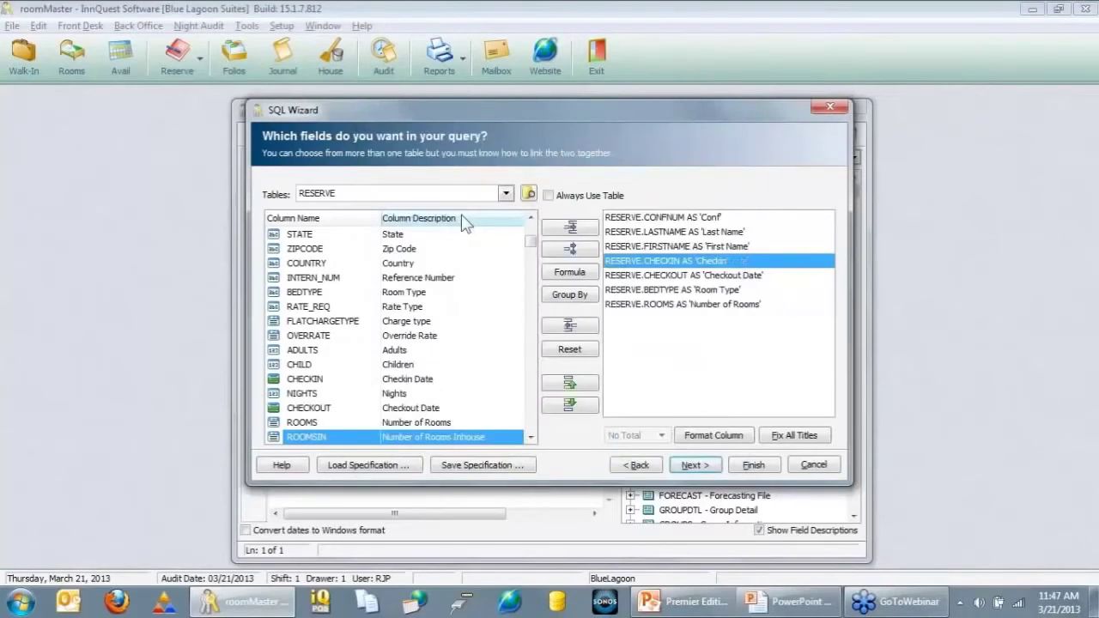
- Shorten the column title of the RESERVE.CHECKOUT field to Checkout
{"action": "left_click", "coordinate": [709, 277]}
{"action": "double_click", "coordinate": [710, 277]}
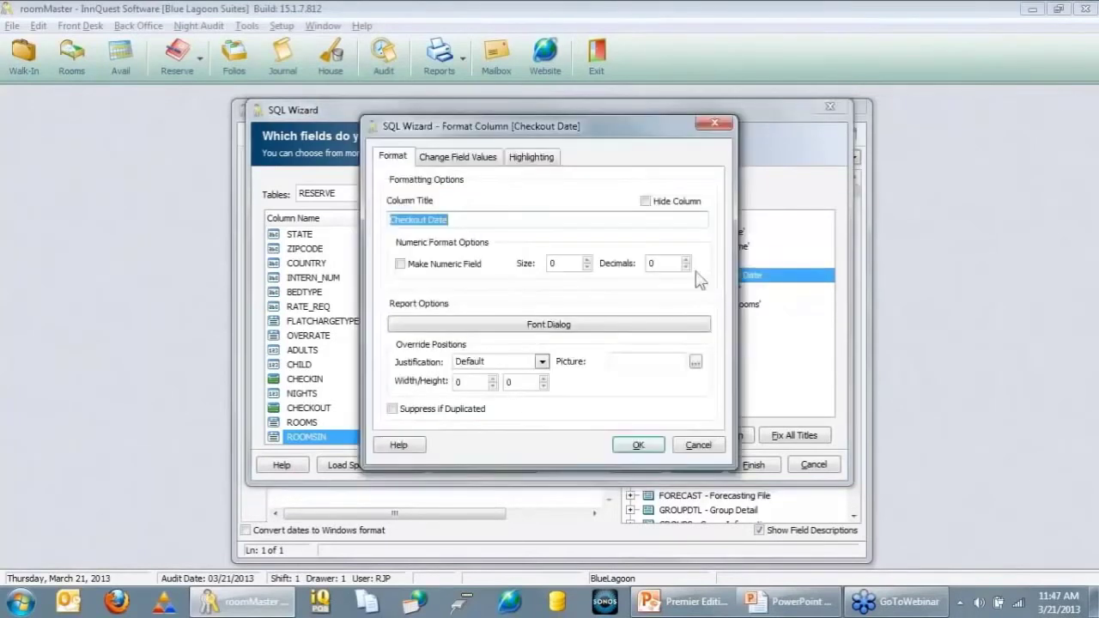
{"action": "left_click", "coordinate": [471, 220]}
{"action": "key", "text": "BackSpace"}
{"action": "key", "text": "BackSpace"}
{"action": "key", "text": "BackSpace"}
{"action": "key", "text": "BackSpace"}
{"action": "key", "text": "BackSpace"}
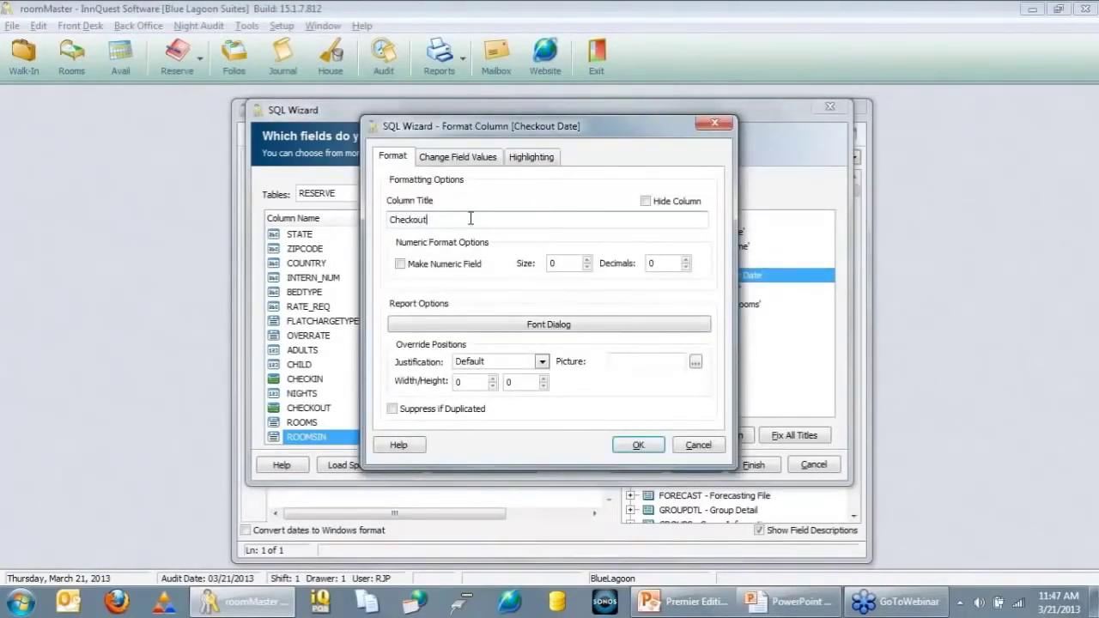
{"action": "key", "text": "Return"}
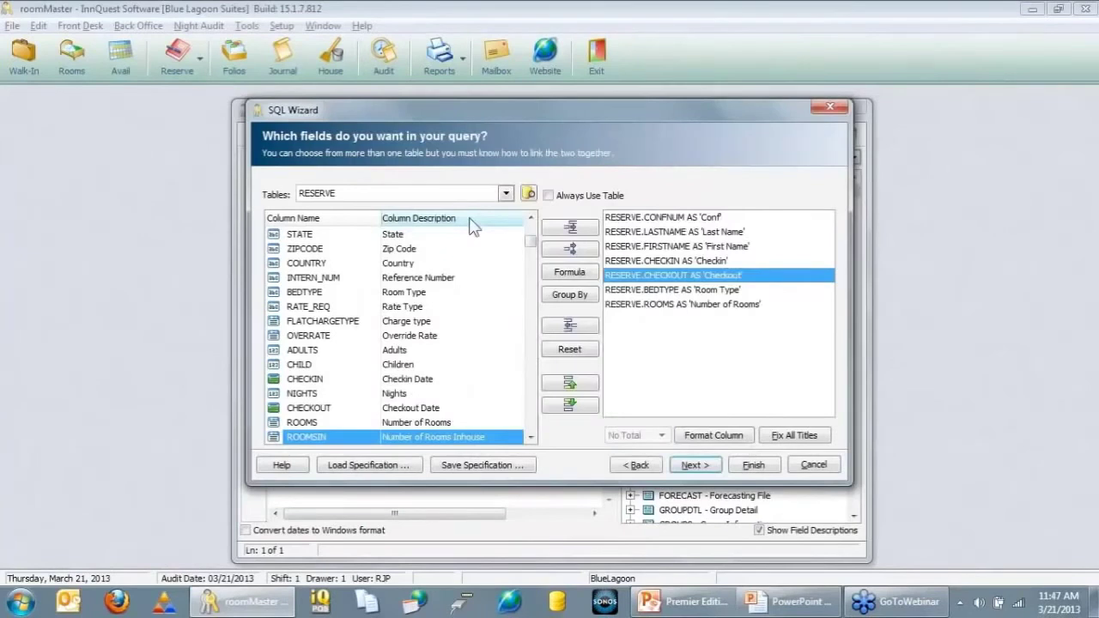
- Shorten the column title of the RESERVE.BEDTYPE field to Type
{"action": "left_click", "coordinate": [722, 290]}
{"action": "double_click", "coordinate": [722, 291]}
{"action": "double_click", "coordinate": [402, 219]}
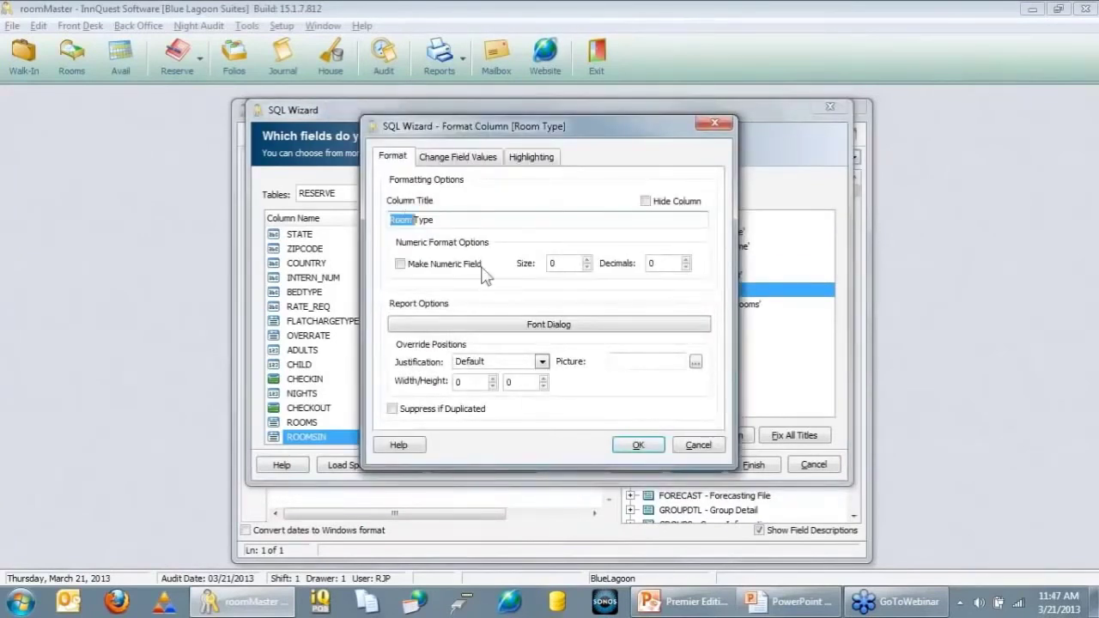
{"action": "key", "text": "BackSpace"}
{"action": "key", "text": "Return"}
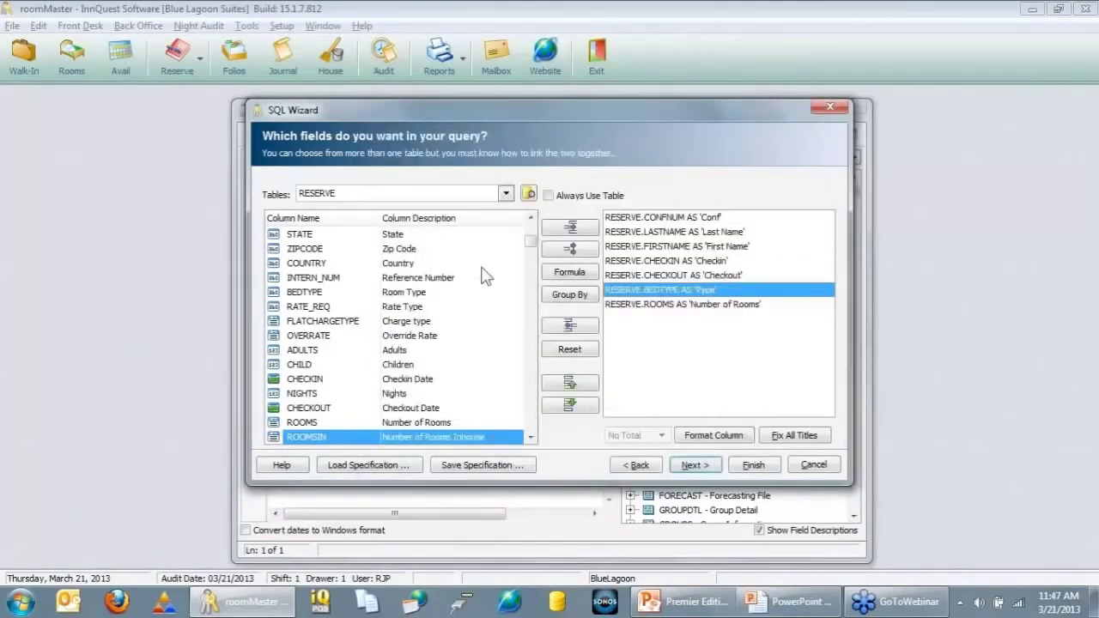
- Shorten the column title of the RESERVE.ROOMS field to Rooms
{"action": "left_click", "coordinate": [752, 308]}
{"action": "double_click", "coordinate": [750, 305]}
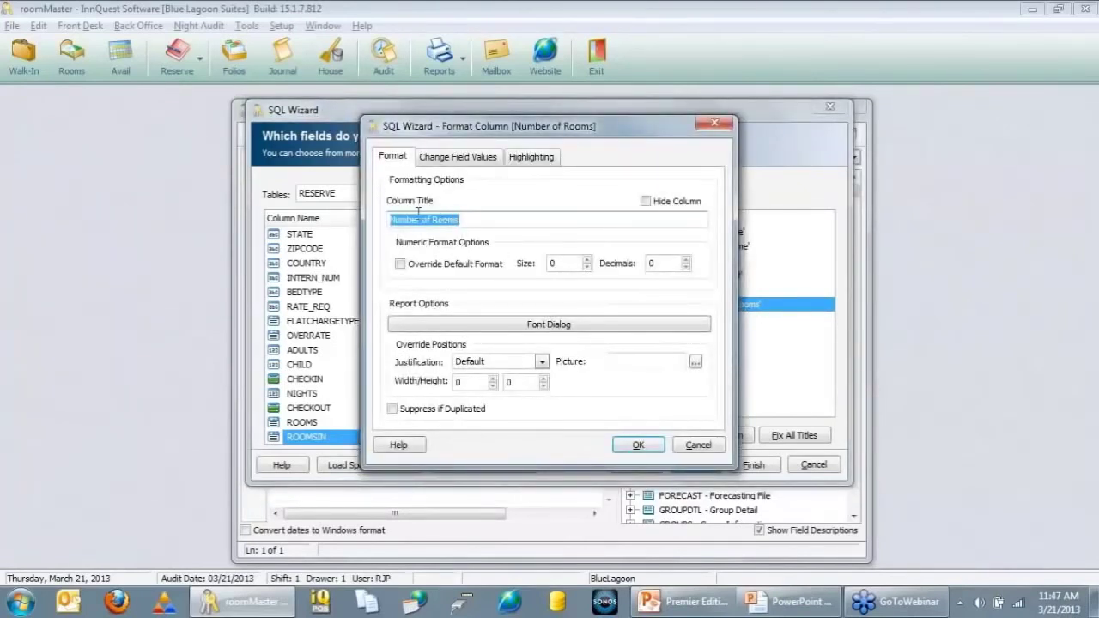
{"action": "left_click_drag", "start_coordinate": [434, 221], "coordinate": [350, 225]}
{"action": "key", "text": "BackSpace"}
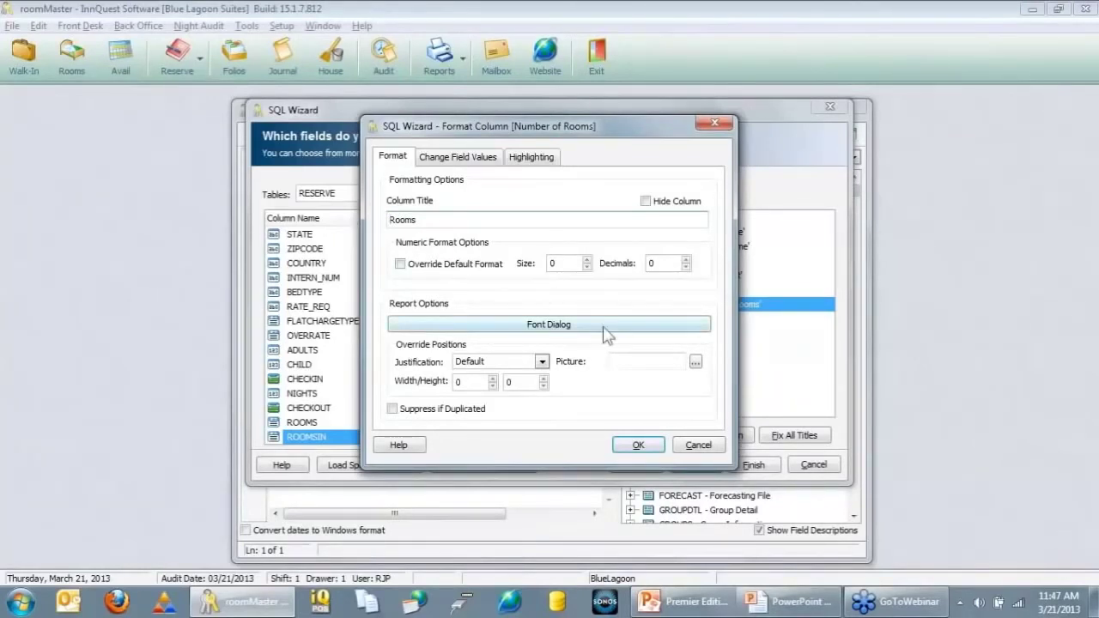
{"action": "left_click", "coordinate": [637, 446]}
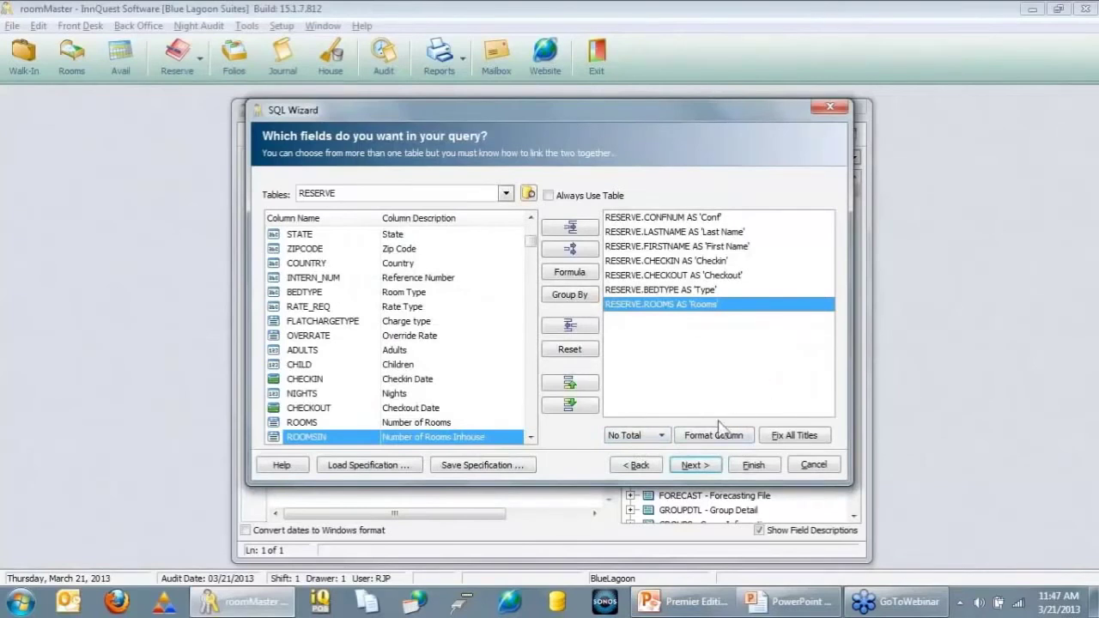
- Proceed to the record criteria and add the condition RESERVE.CHECKIN equals {?Enter Checkin Date}
{"action": "left_click", "coordinate": [709, 468]}
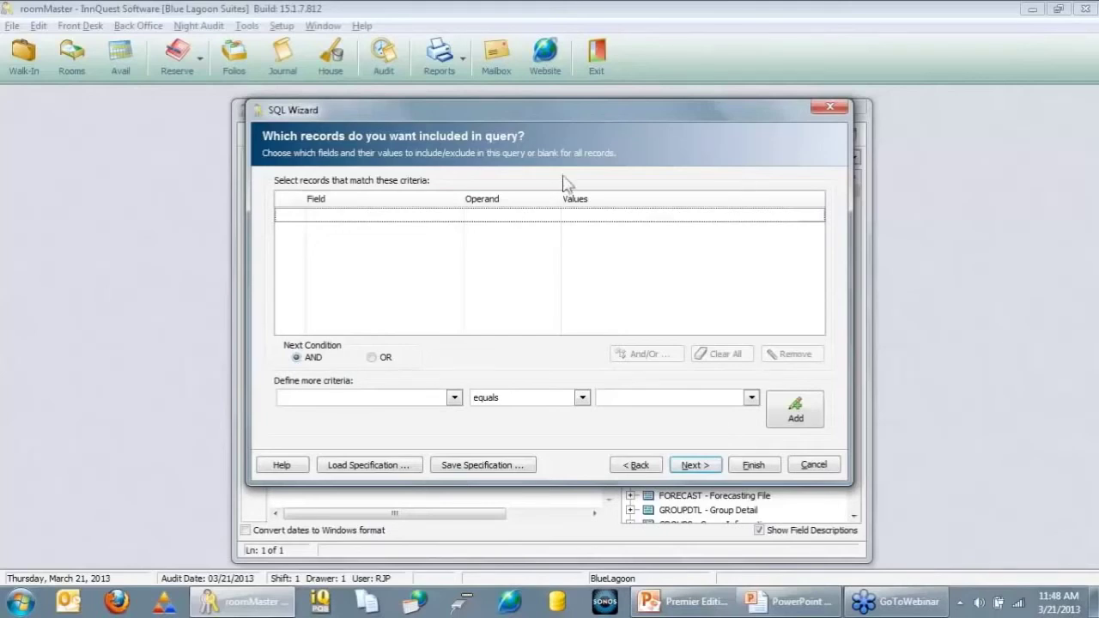
{"action": "left_click", "coordinate": [454, 398]}
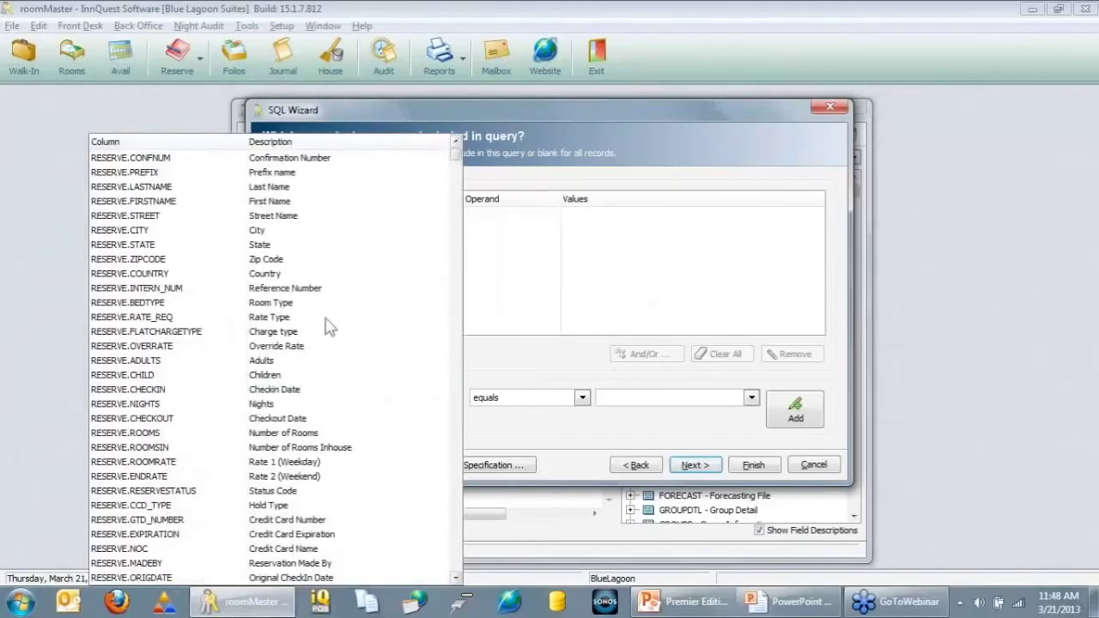
{"action": "left_click", "coordinate": [311, 389]}
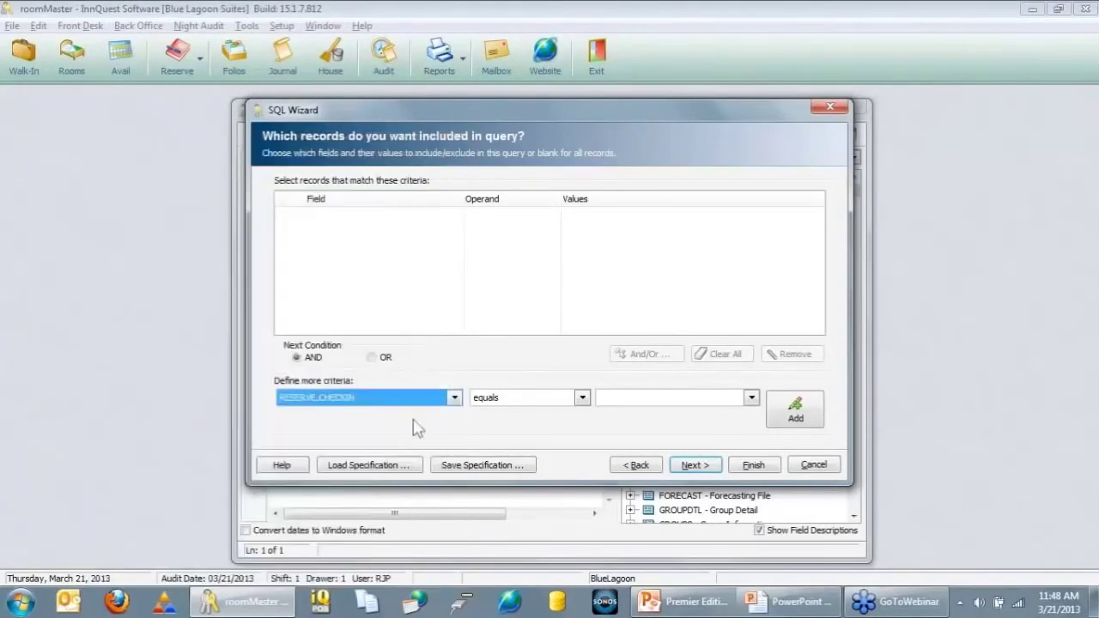
{"action": "left_click", "coordinate": [751, 397]}
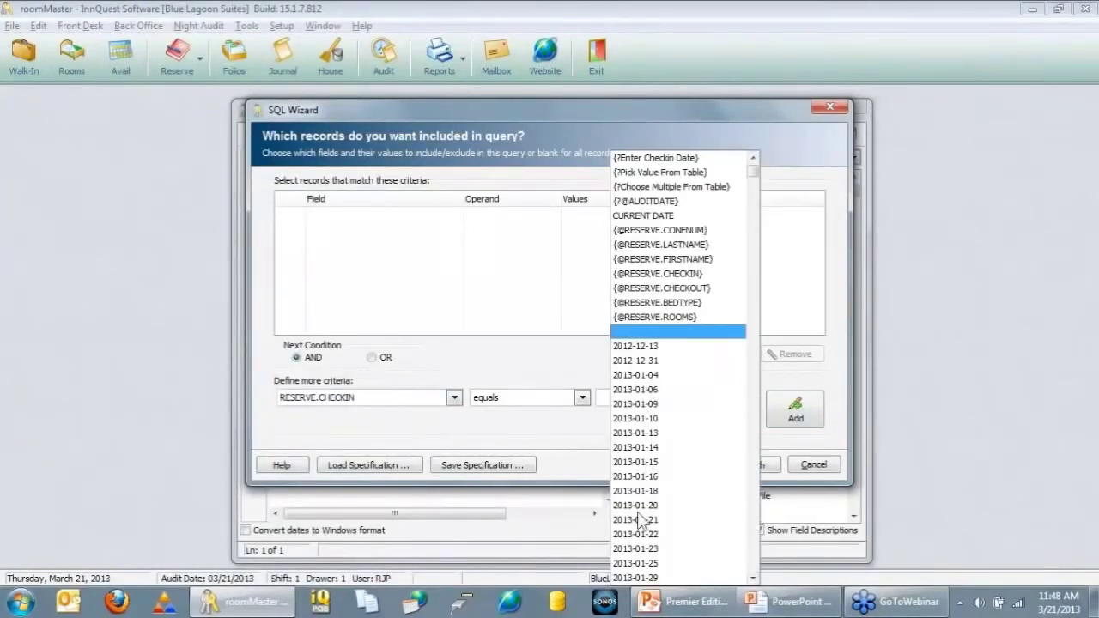
{"action": "left_click", "coordinate": [669, 161]}
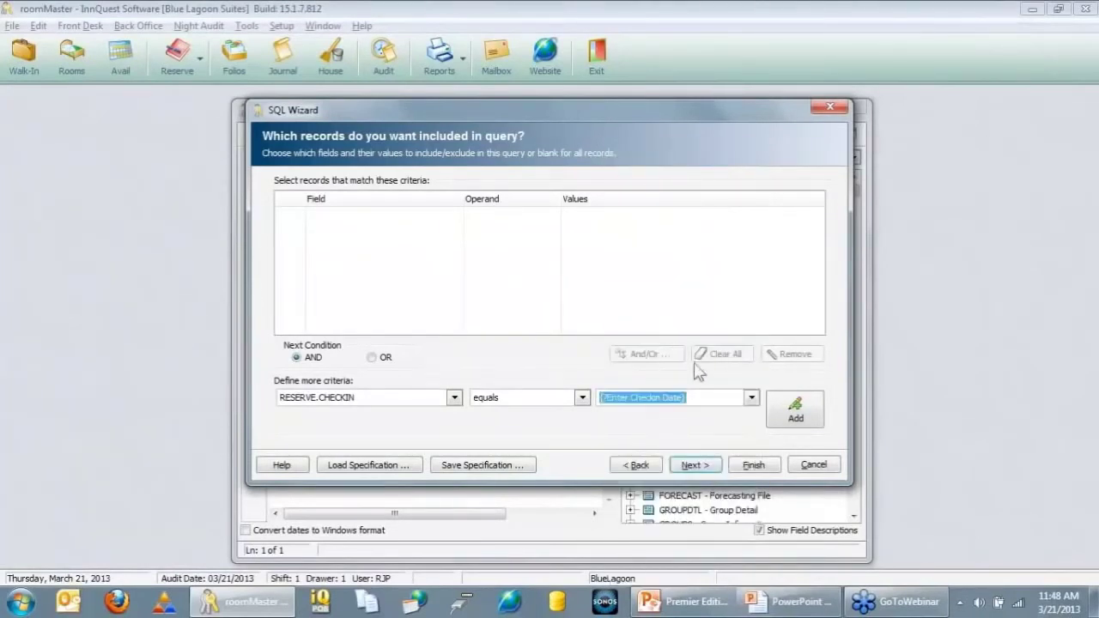
{"action": "left_click", "coordinate": [791, 416]}
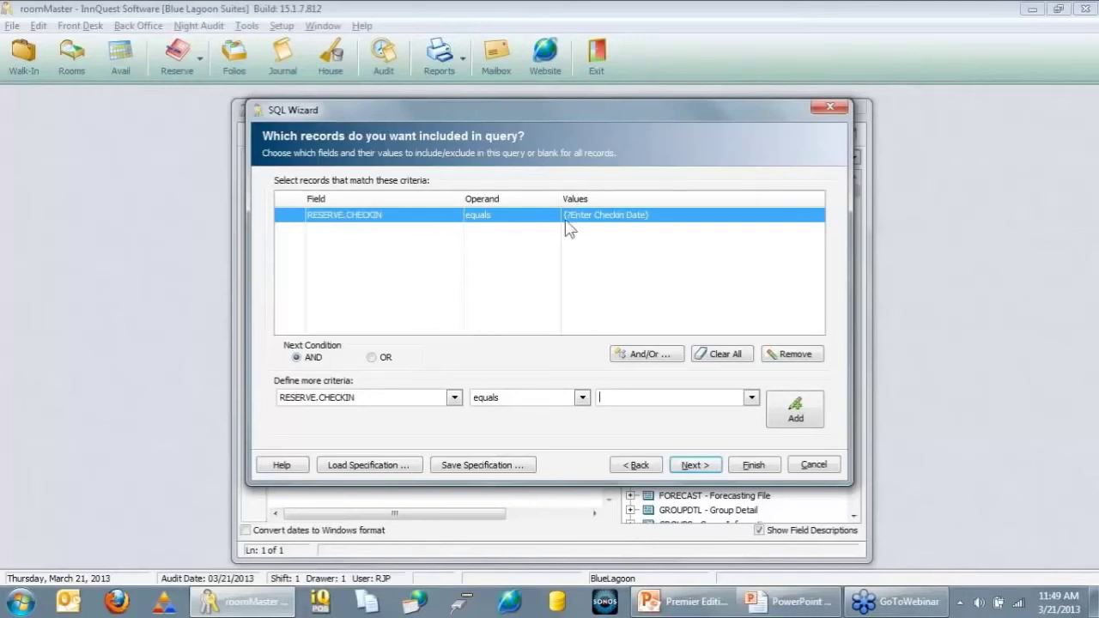
- Add a second criterion, joined with AND, requiring RESERVE.RESERVESTATUS to equal R
{"action": "left_click", "coordinate": [454, 398]}
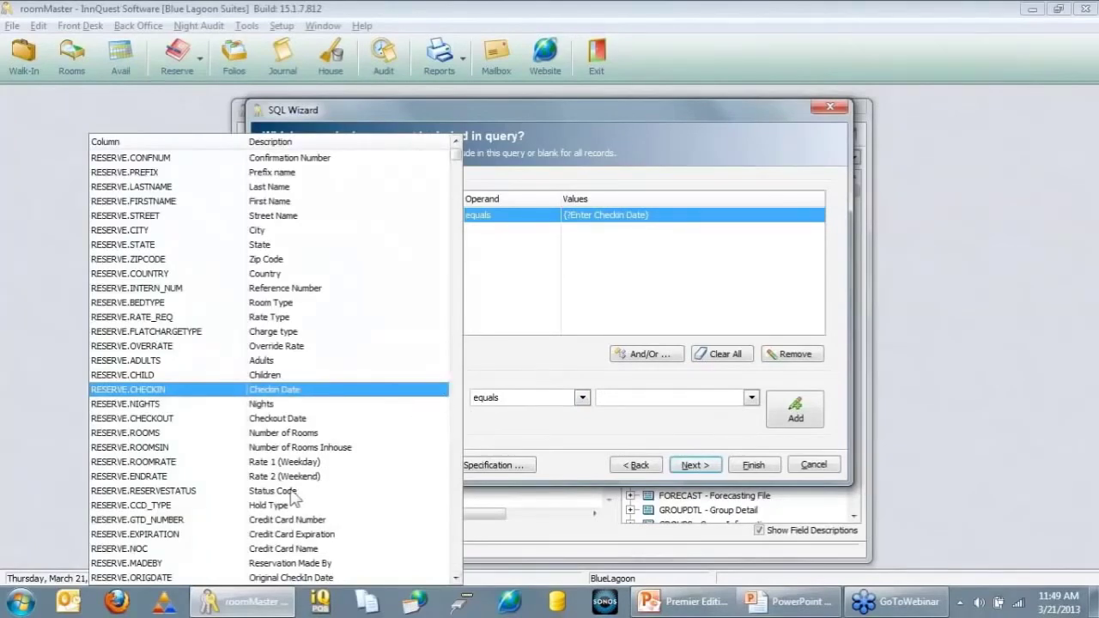
{"action": "left_click", "coordinate": [211, 493]}
{"action": "left_click", "coordinate": [751, 398]}
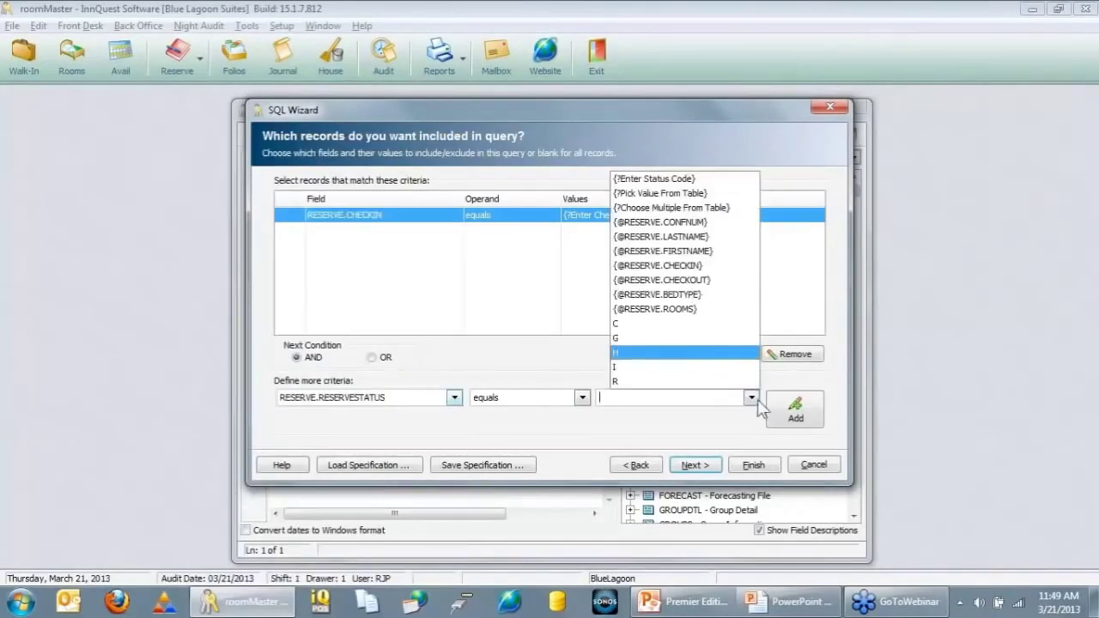
{"action": "left_click", "coordinate": [626, 384]}
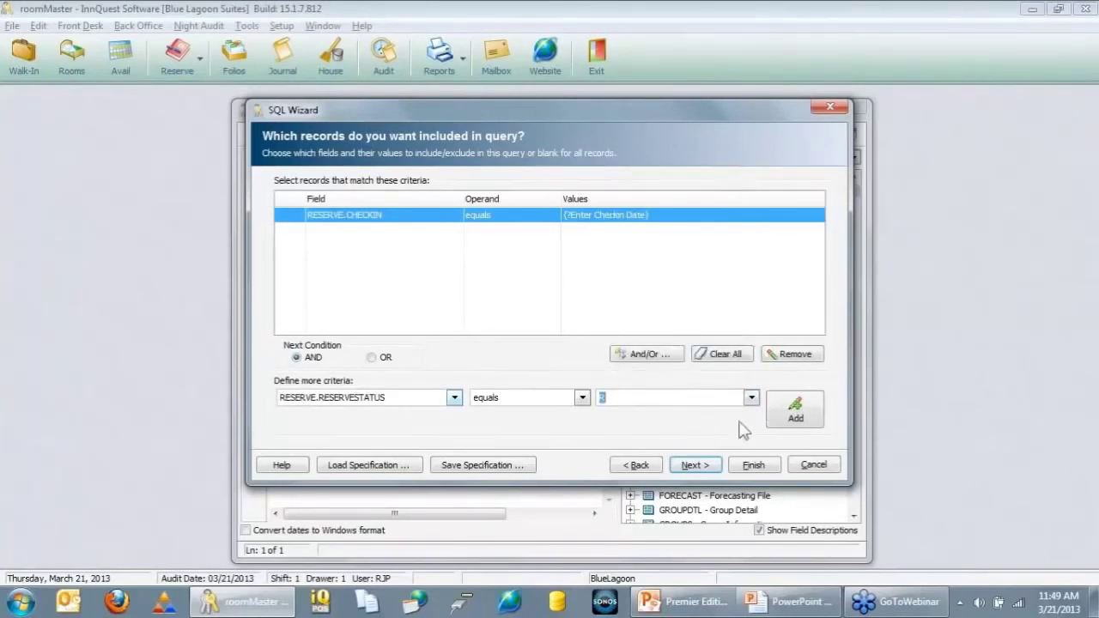
{"action": "left_click", "coordinate": [797, 421]}
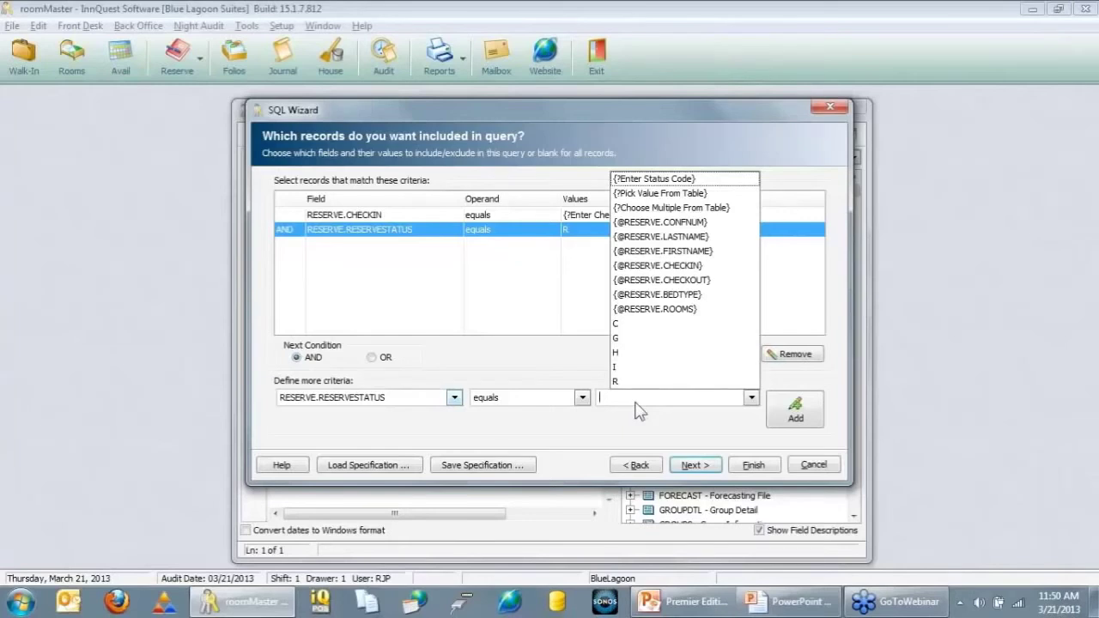
{"action": "left_click", "coordinate": [530, 233]}
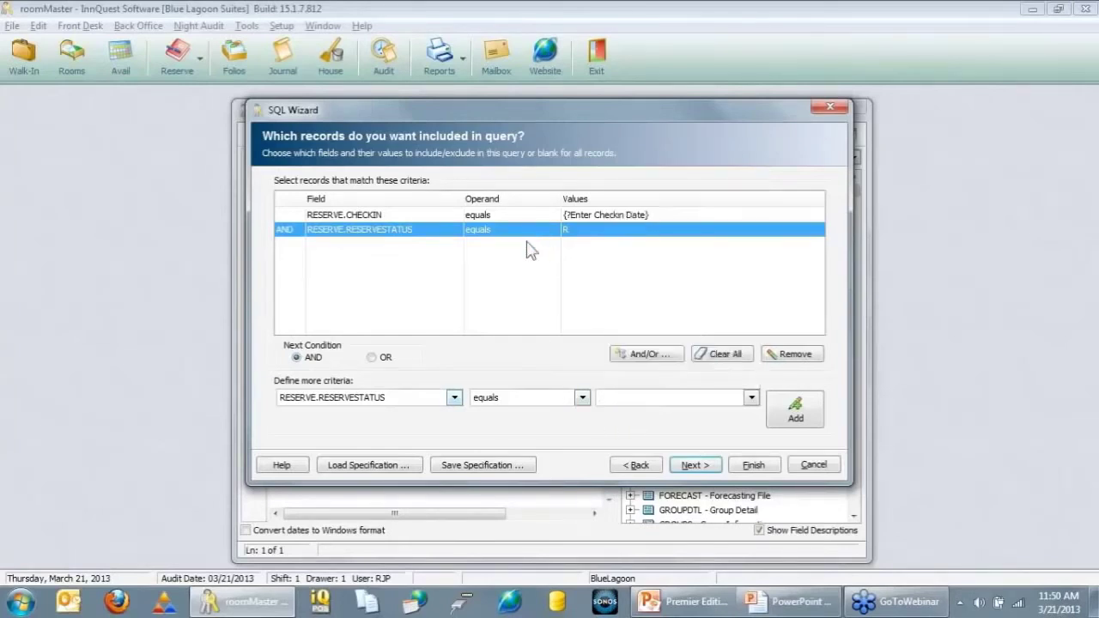
- Proceed to the record order and sort ascending by RESERVE.LASTNAME, RESERVE.FIRSTNAME and RESERVE.CONFNUM
{"action": "left_click", "coordinate": [697, 468]}
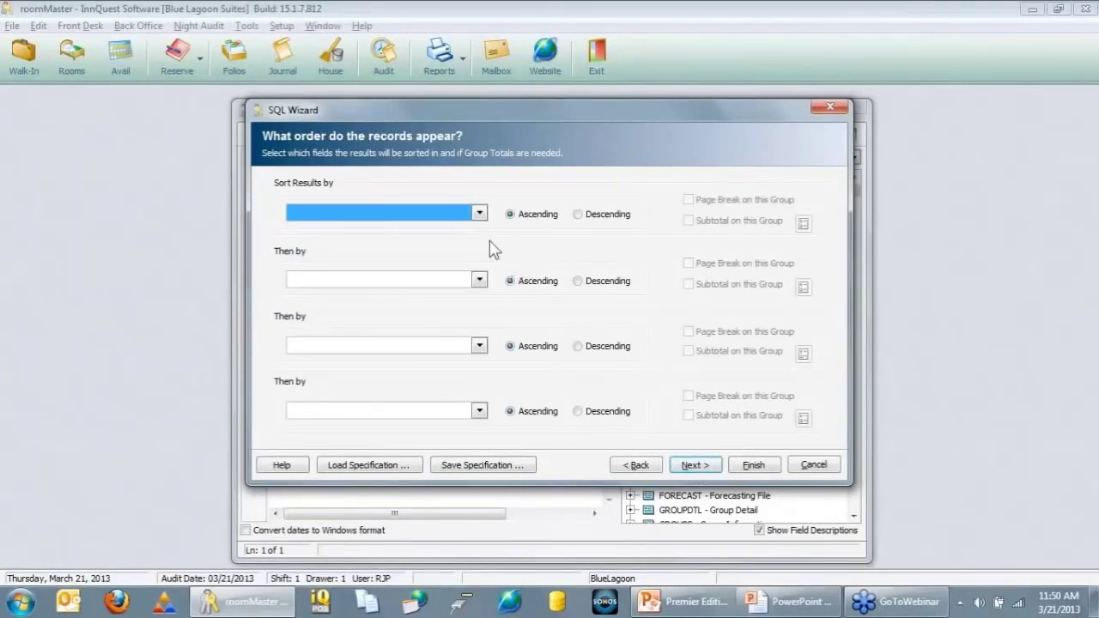
{"action": "left_click", "coordinate": [481, 214]}
{"action": "left_click", "coordinate": [347, 249]}
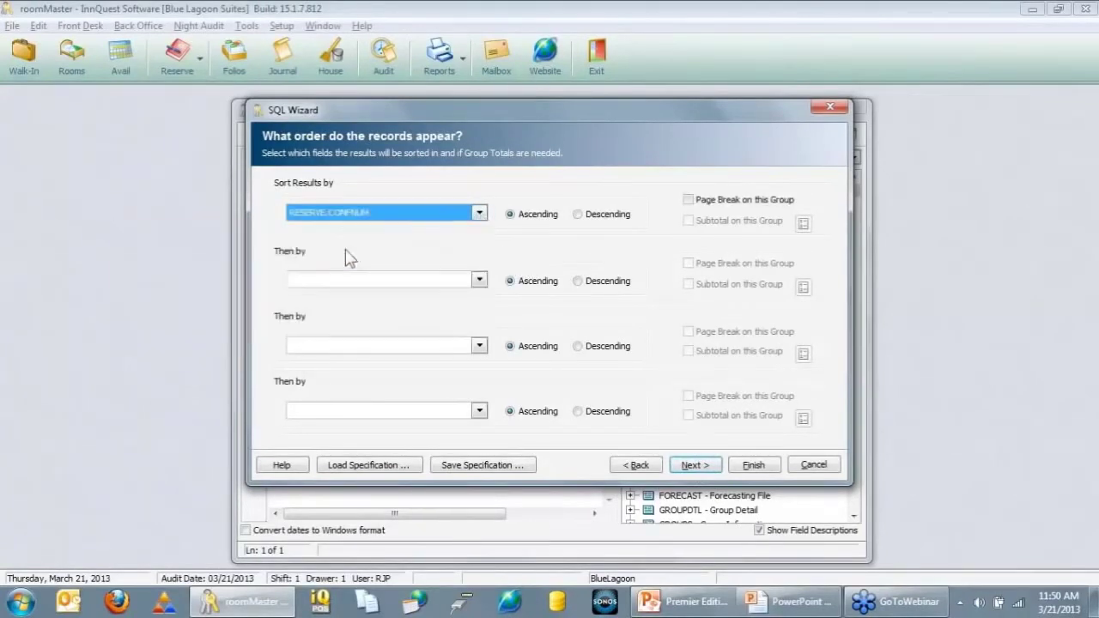
{"action": "left_click", "coordinate": [480, 213]}
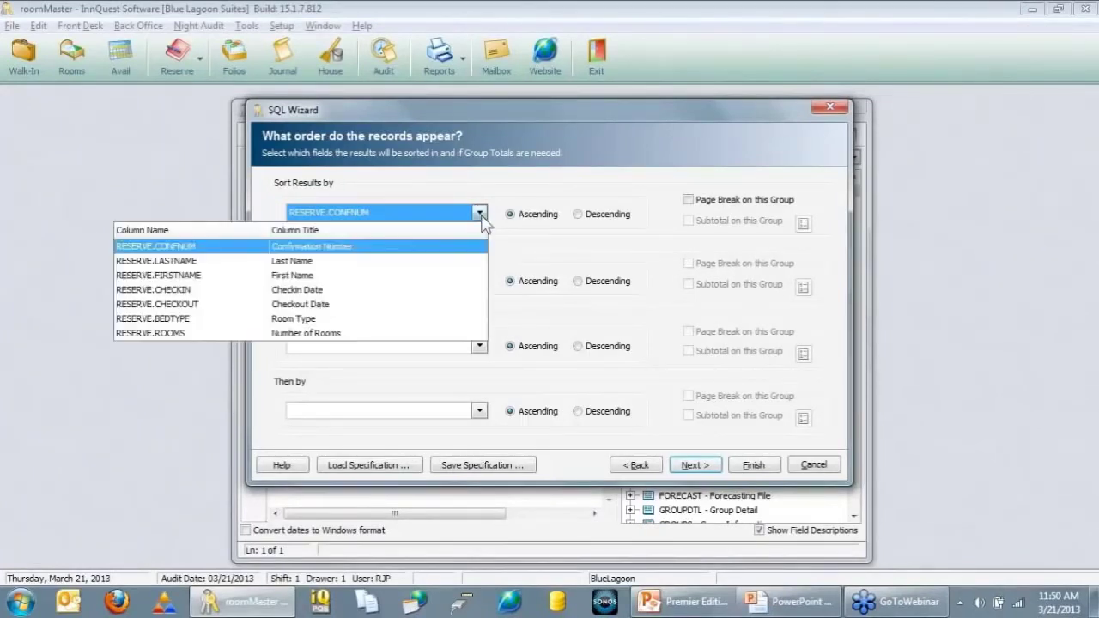
{"action": "left_click", "coordinate": [325, 261]}
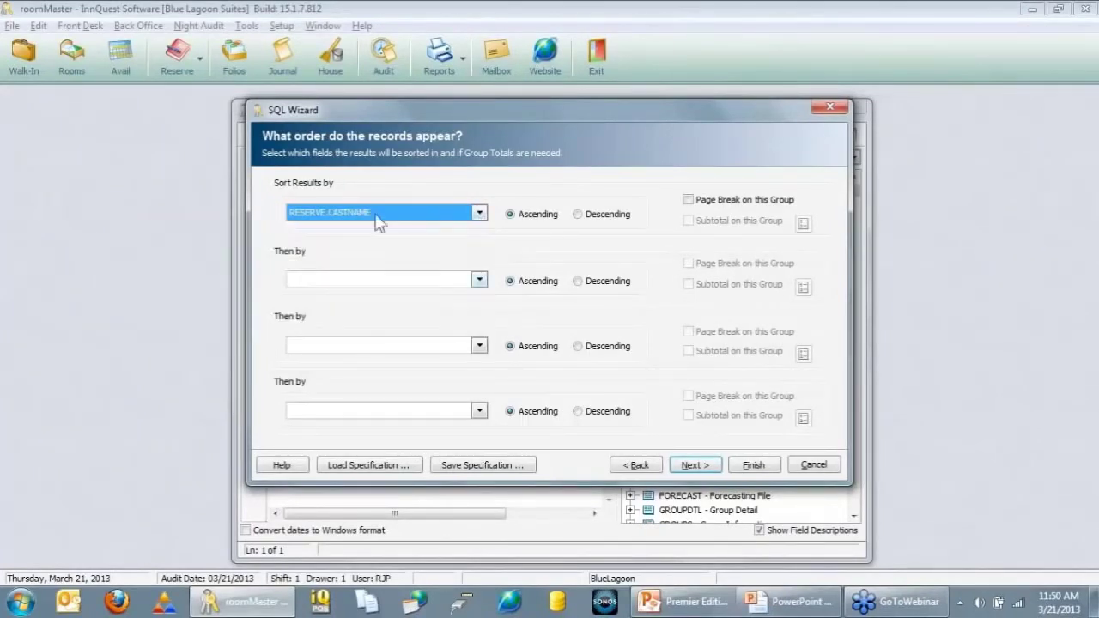
{"action": "left_click", "coordinate": [404, 280]}
{"action": "left_click", "coordinate": [317, 342]}
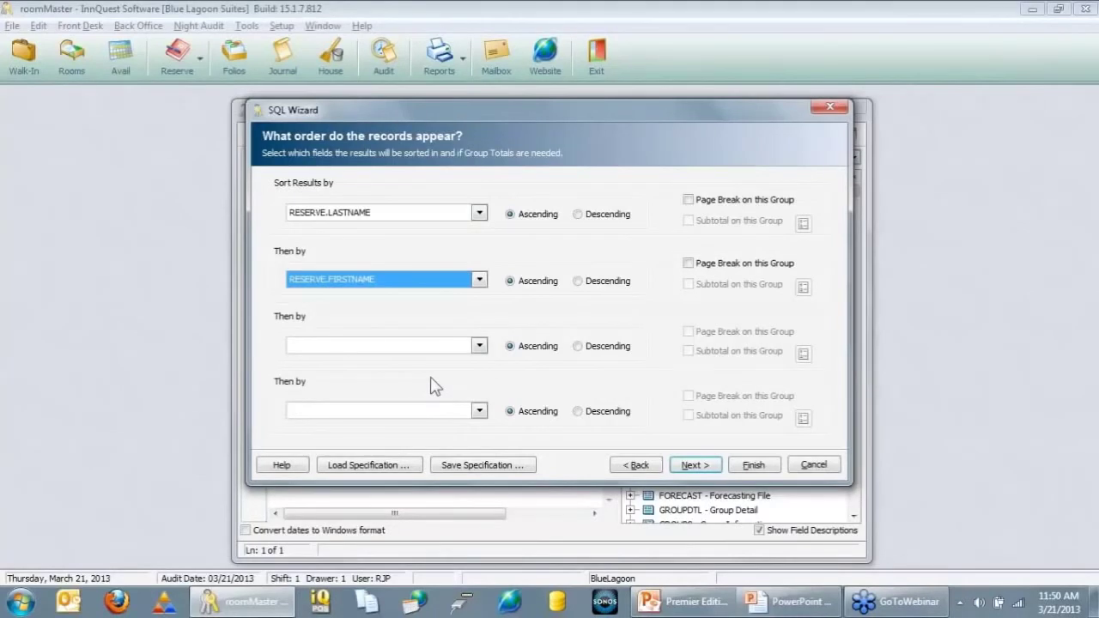
{"action": "left_click", "coordinate": [479, 345]}
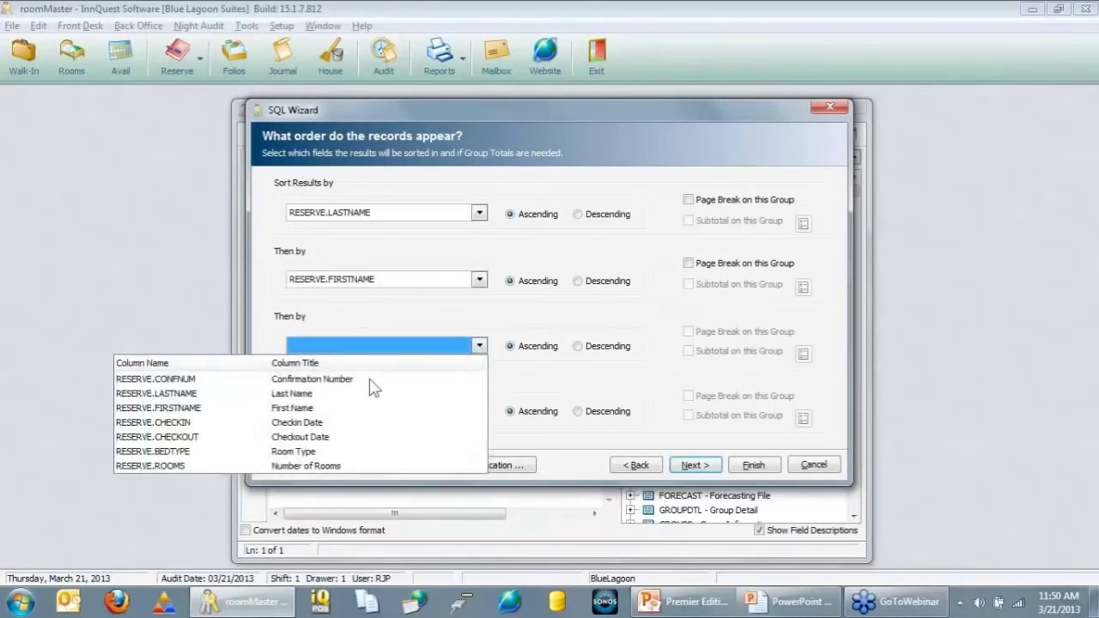
{"action": "left_click", "coordinate": [370, 380]}
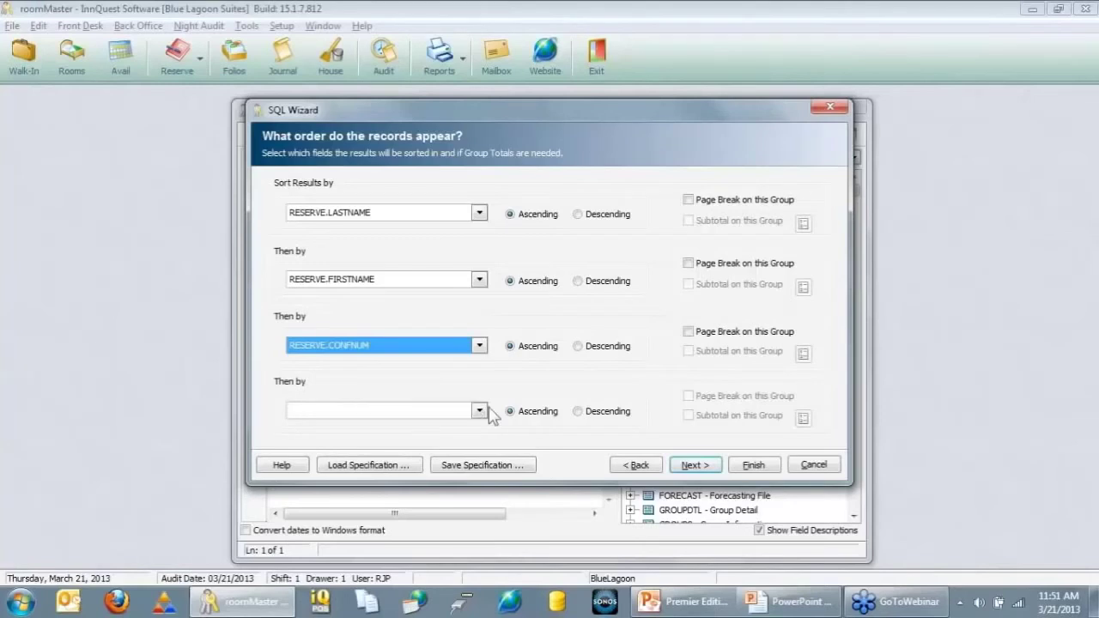
- Set the report spacing to 1.5 Spacing in the query creation options and finish the wizard
{"action": "left_click", "coordinate": [700, 471]}
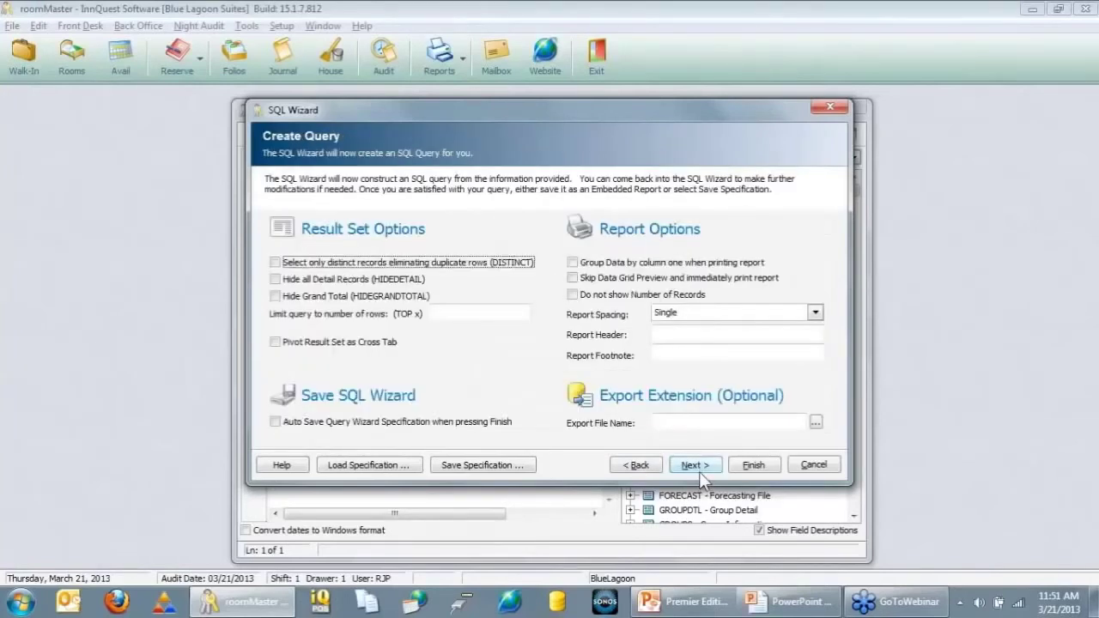
{"action": "left_click", "coordinate": [771, 314]}
{"action": "left_click", "coordinate": [683, 343]}
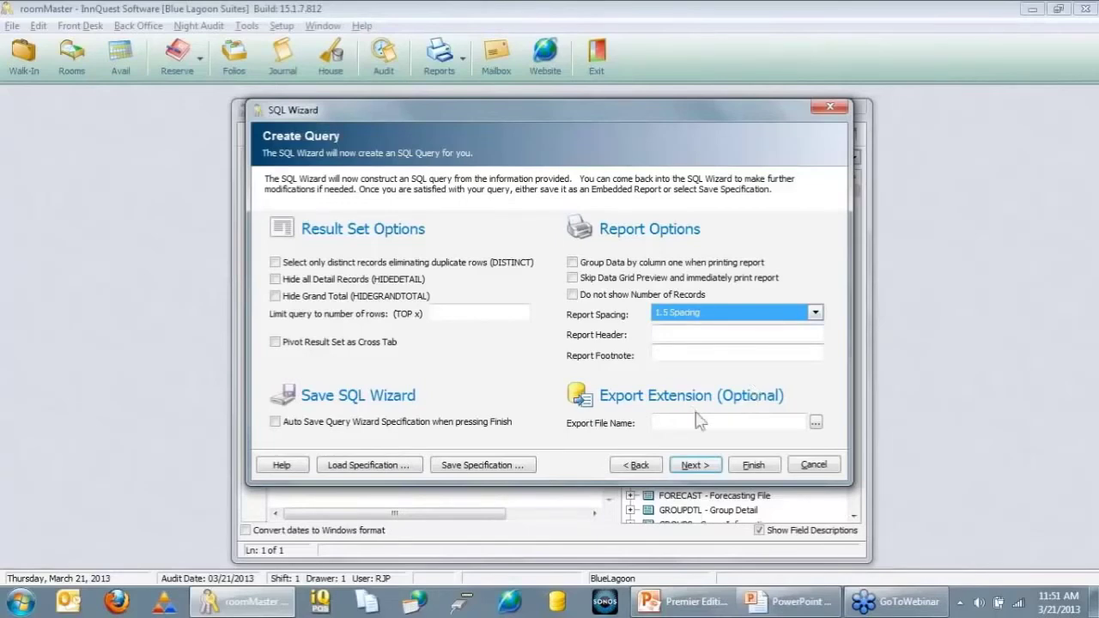
{"action": "left_click", "coordinate": [757, 469]}
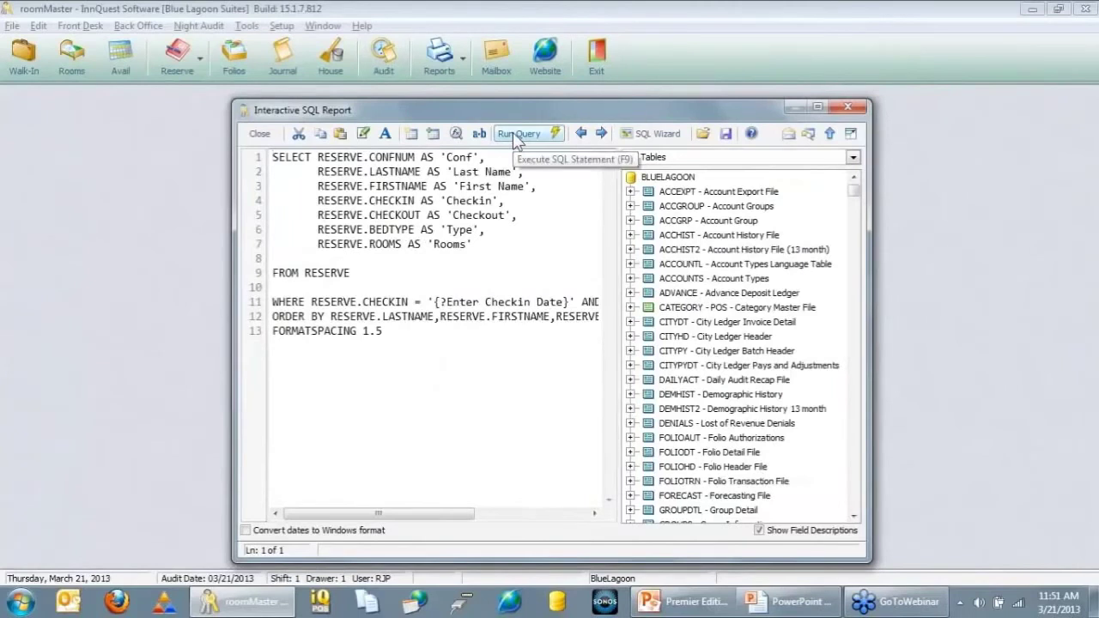
- Run the query for the check-in date March 22, 2013
{"action": "left_click", "coordinate": [516, 137]}
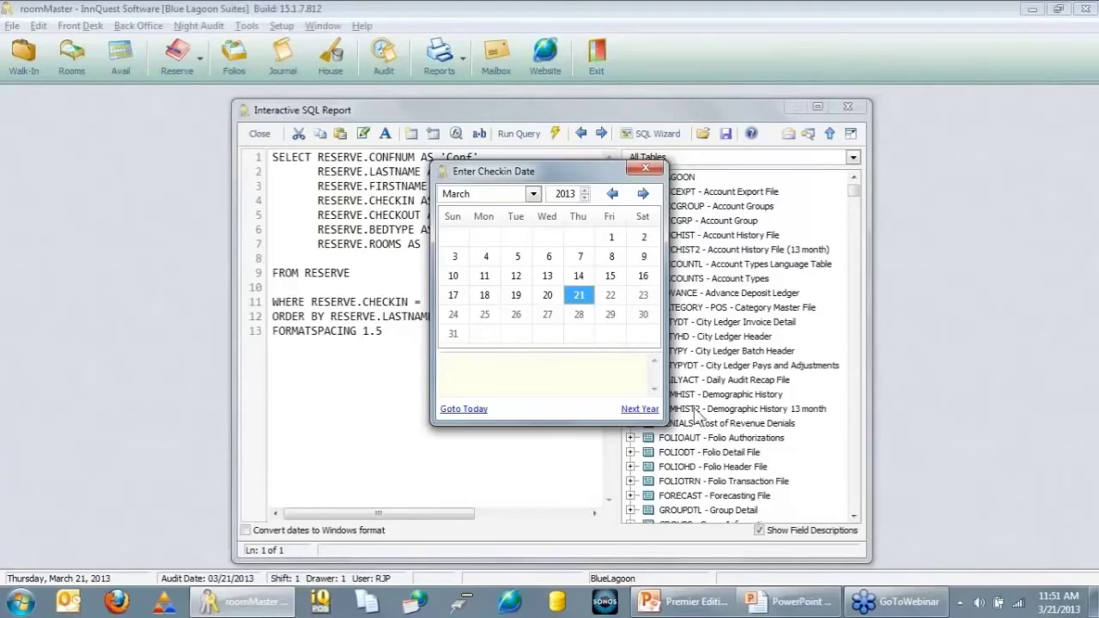
{"action": "left_click_drag", "start_coordinate": [503, 171], "coordinate": [405, 155]}
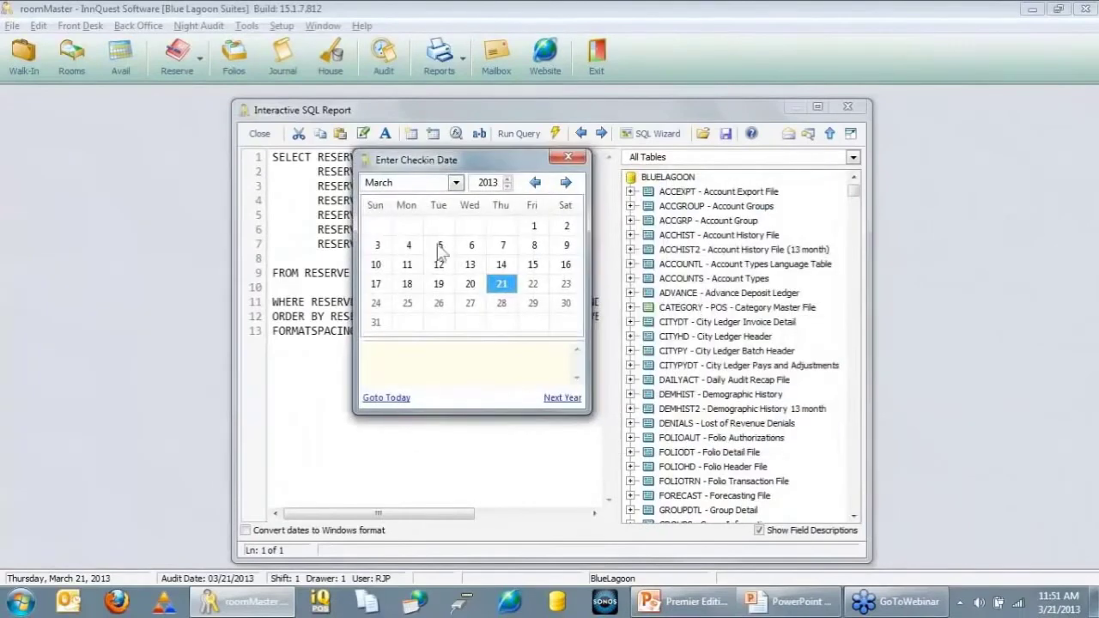
{"action": "left_click", "coordinate": [533, 286]}
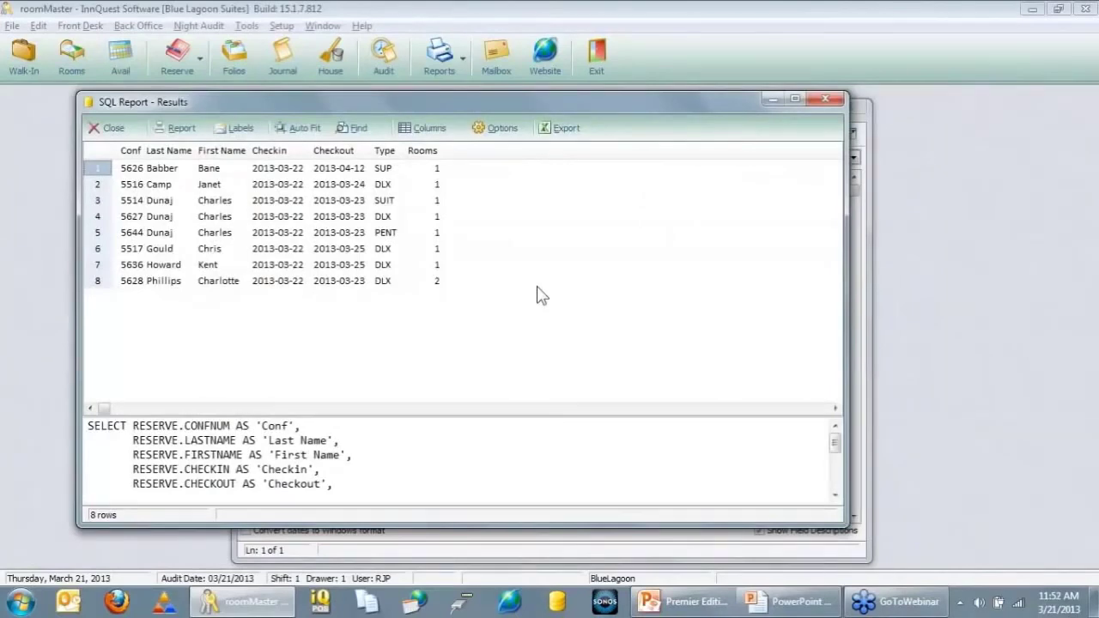
- Preview the query results as a report, then close the preview without printing and close the results
{"action": "left_click", "coordinate": [181, 131]}
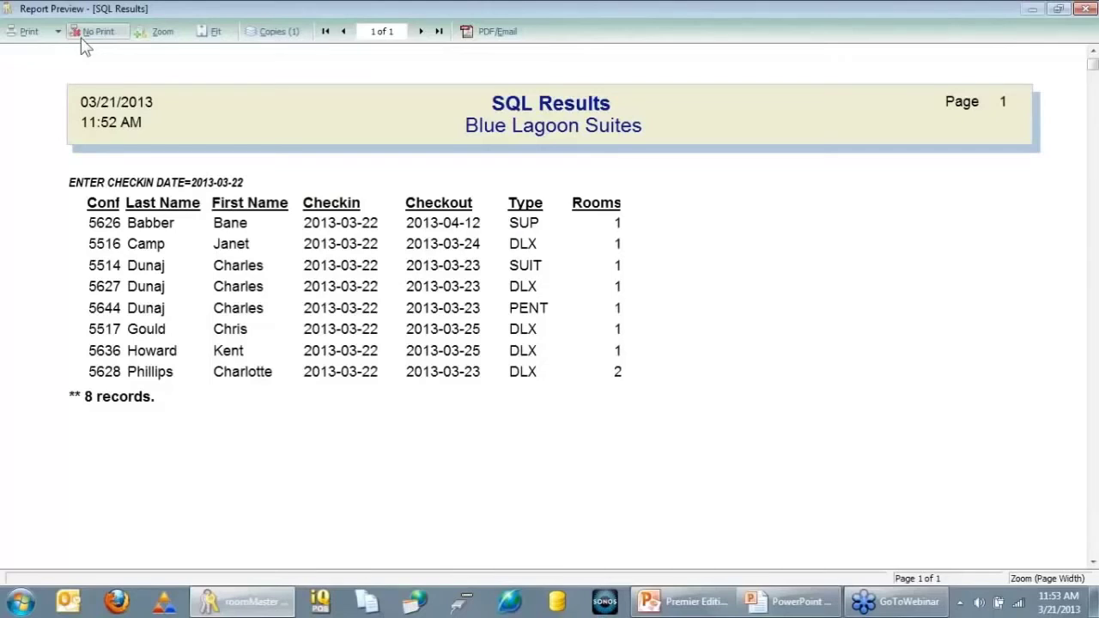
{"action": "left_click", "coordinate": [93, 31]}
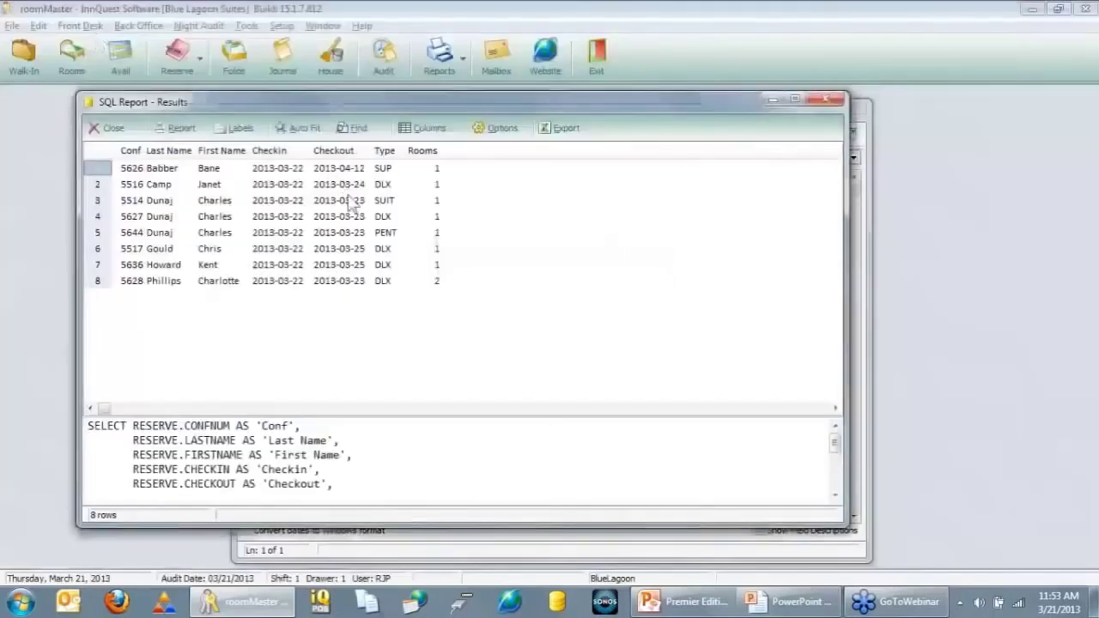
{"action": "left_click", "coordinate": [102, 129]}
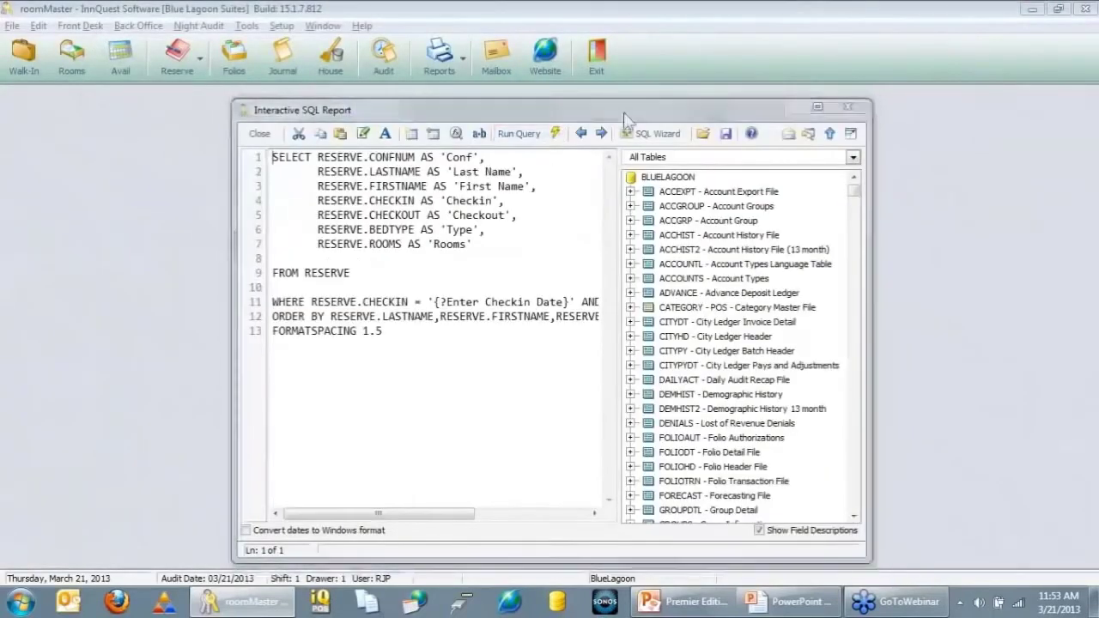
- Reopen the SQL Wizard and add the ROOMNUMBER field from the ROOMBOOK table to the query
{"action": "left_click", "coordinate": [658, 135]}
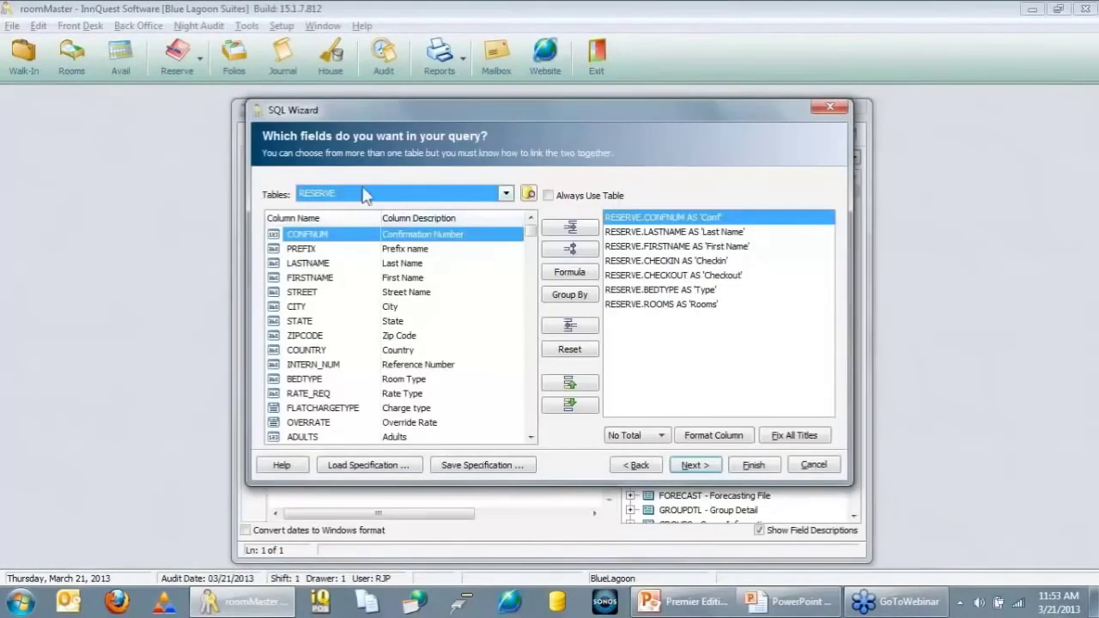
{"action": "mouse_move", "coordinate": [528, 232]}
{"action": "left_mouse_down"}
{"action": "mouse_move", "coordinate": [506, 307]}
{"action": "mouse_move", "coordinate": [533, 405]}
{"action": "mouse_move", "coordinate": [532, 237]}
{"action": "left_mouse_up"}
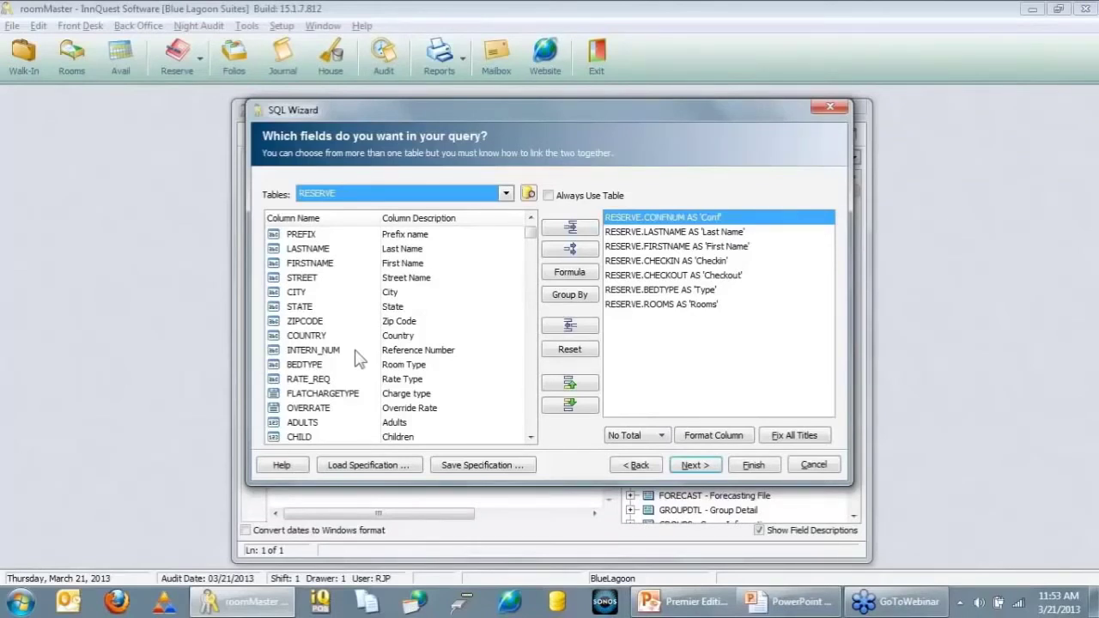
{"action": "left_click", "coordinate": [505, 194]}
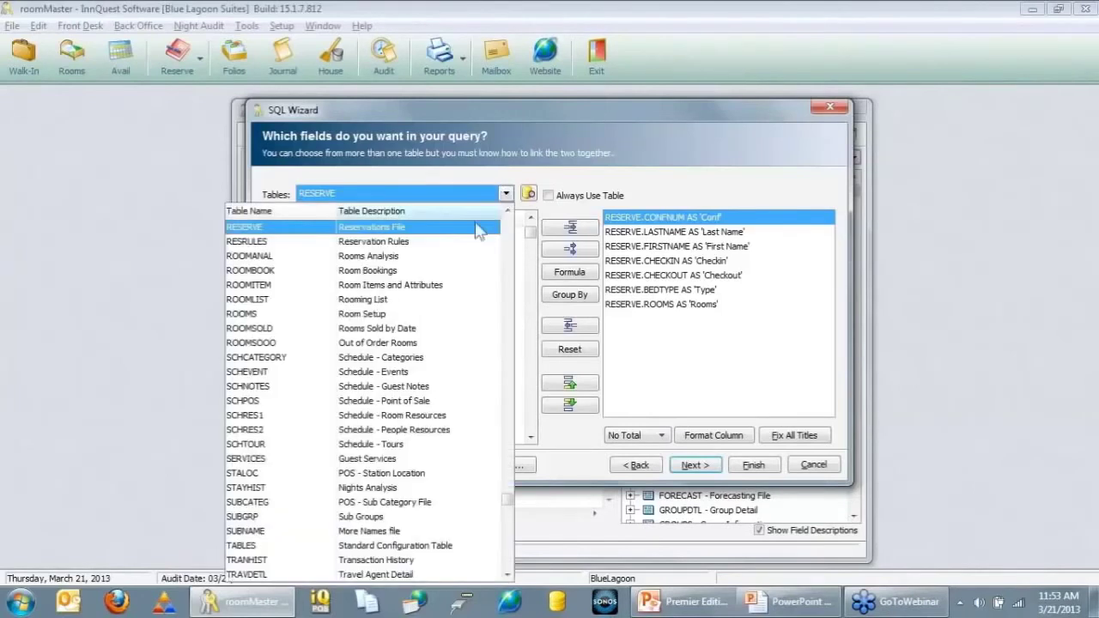
{"action": "left_click", "coordinate": [375, 271]}
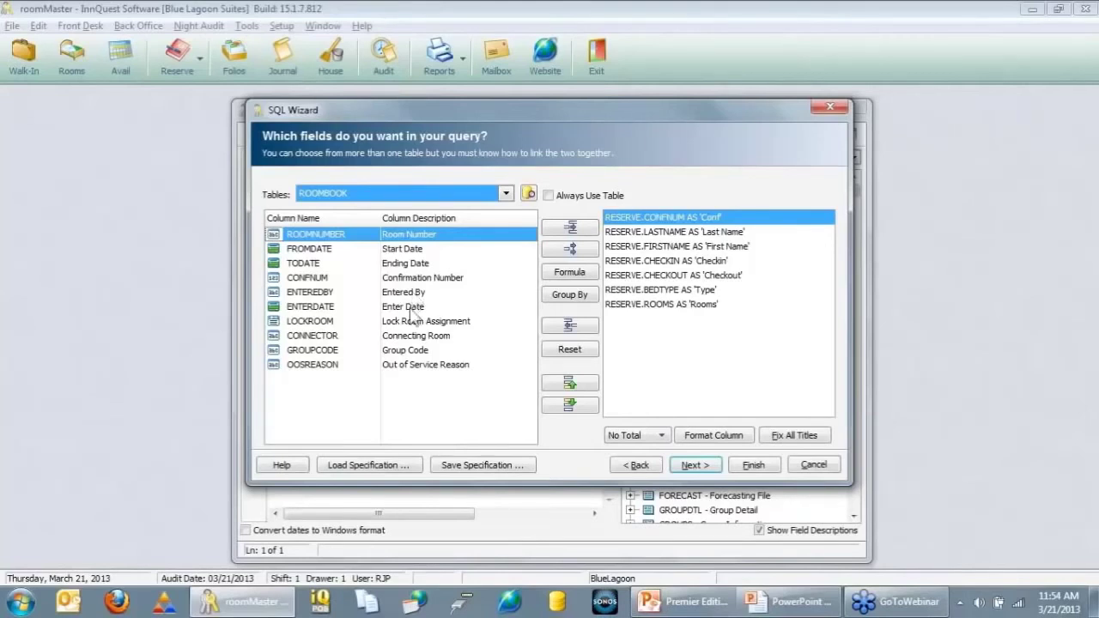
{"action": "left_click", "coordinate": [397, 244]}
{"action": "left_click", "coordinate": [558, 230]}
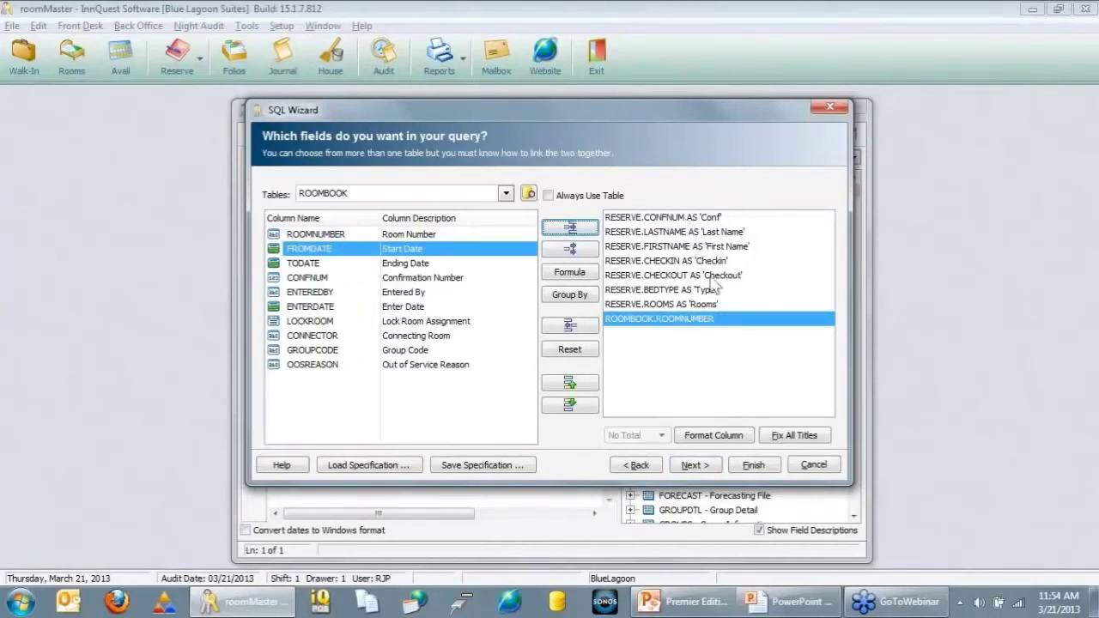
- Move ROOMBOOK.ROOMNUMBER up the selected fields to directly below RESERVE.CONFNUM
{"action": "left_click", "coordinate": [569, 387]}
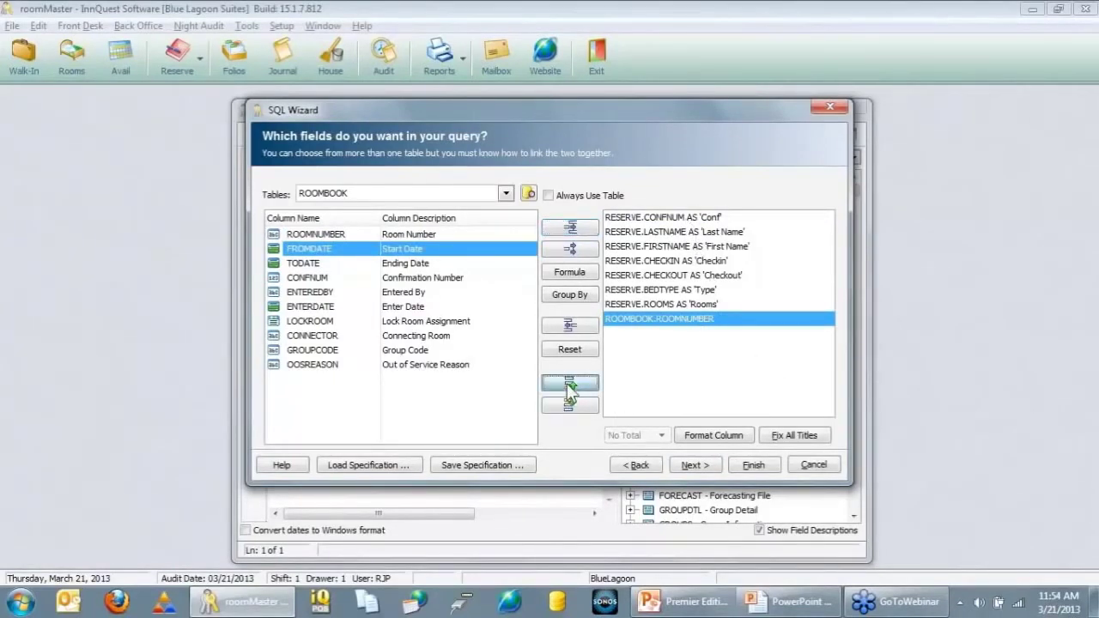
{"action": "left_click", "coordinate": [569, 385]}
{"action": "left_click", "coordinate": [569, 385]}
{"action": "left_click", "coordinate": [569, 385]}
{"action": "left_click", "coordinate": [570, 385]}
{"action": "left_click", "coordinate": [569, 385]}
{"action": "left_click", "coordinate": [569, 385]}
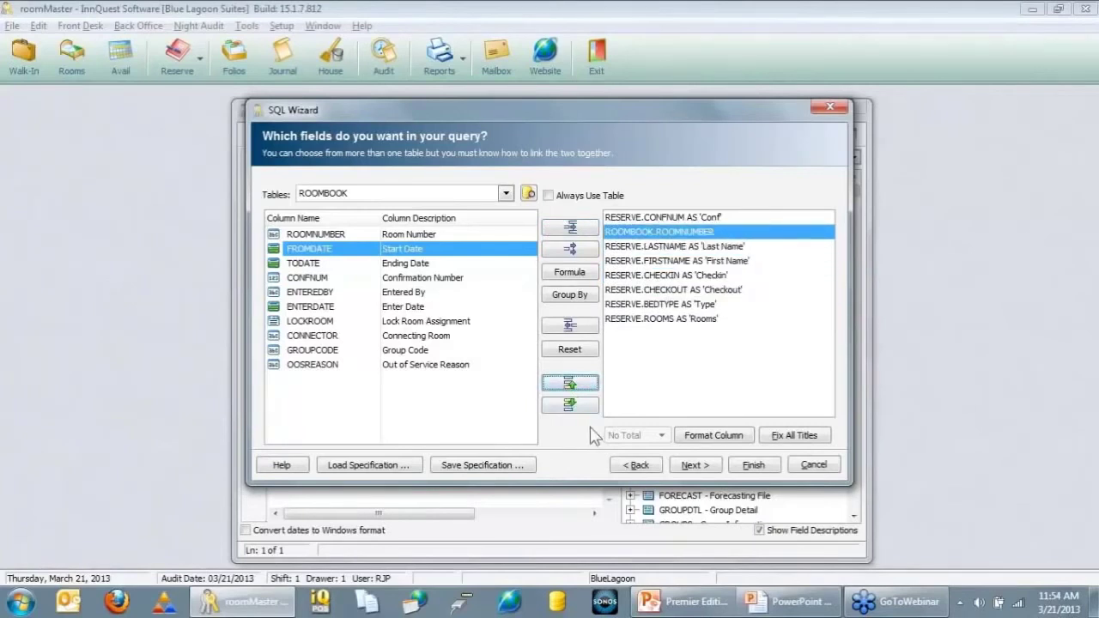
- Move ROOMBOOK.ROOMNUMBER back down to the end of the selected fields
{"action": "left_click", "coordinate": [570, 405]}
{"action": "left_click", "coordinate": [569, 405]}
{"action": "left_click", "coordinate": [569, 405]}
{"action": "left_click", "coordinate": [569, 404]}
{"action": "left_click", "coordinate": [569, 404]}
{"action": "left_click", "coordinate": [570, 405]}
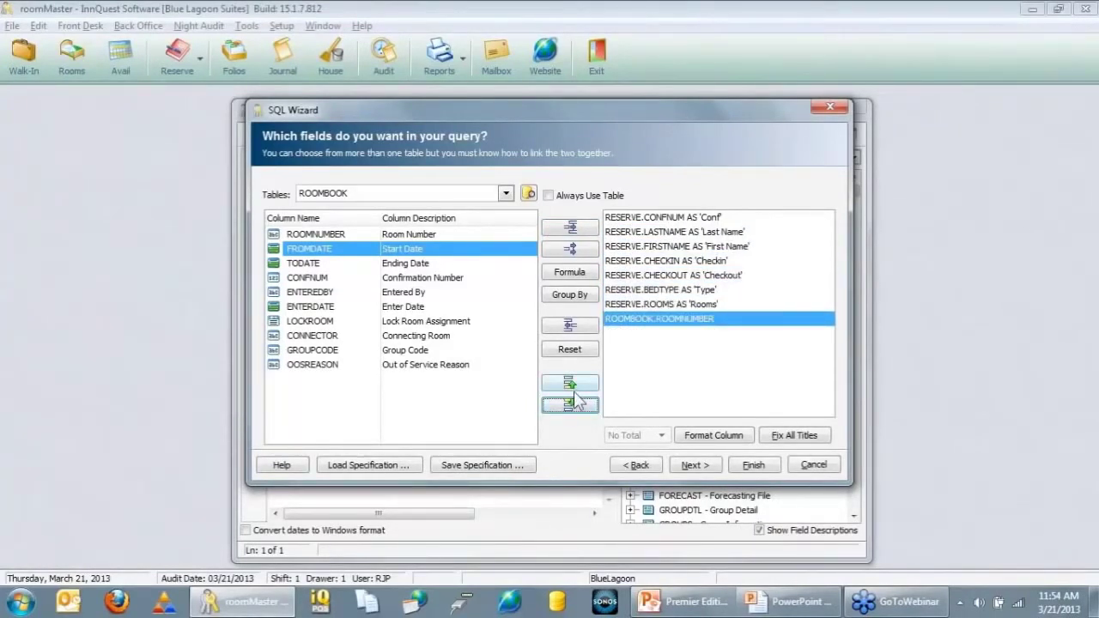
- Set the column title of the ROOMBOOK.ROOMNUMBER field to Room
{"action": "left_click", "coordinate": [688, 323]}
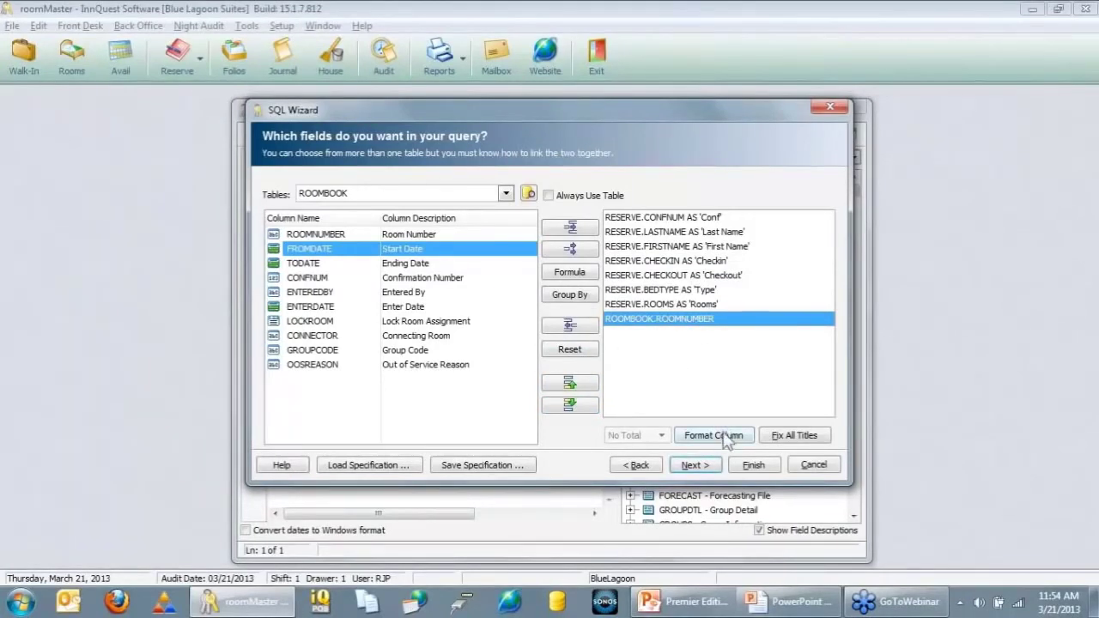
{"action": "double_click", "coordinate": [679, 330]}
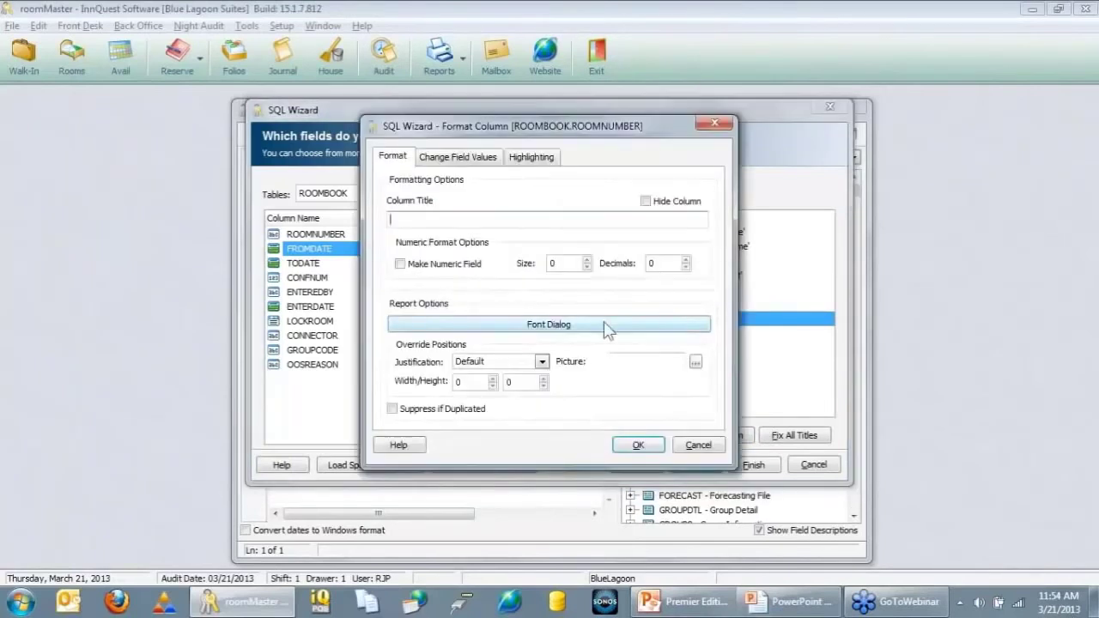
{"action": "type", "text": "Room"}
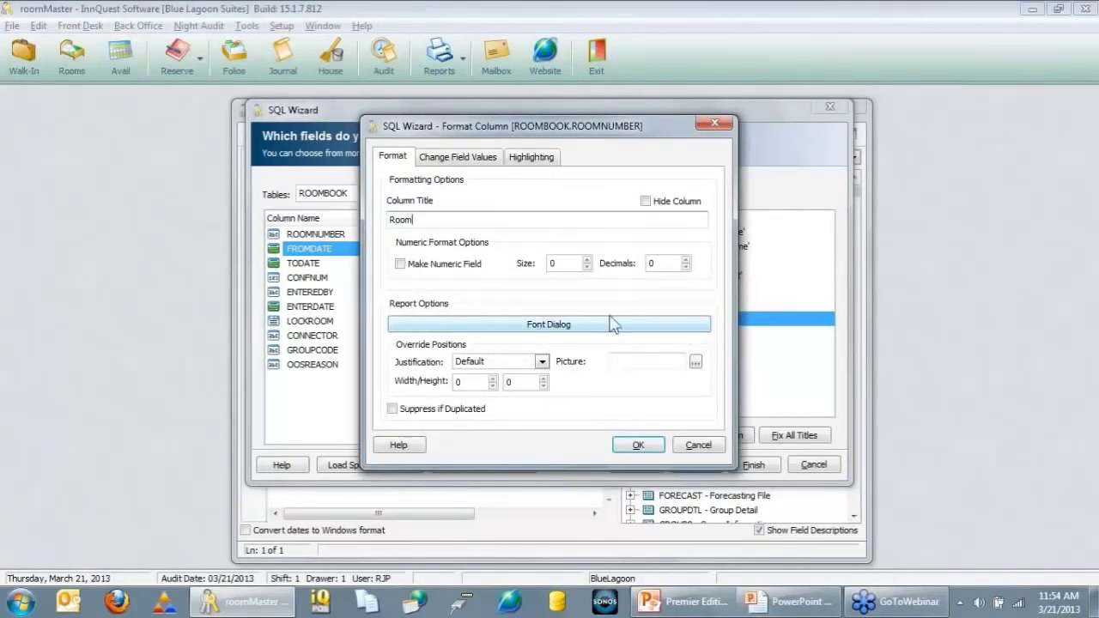
{"action": "left_click", "coordinate": [635, 445]}
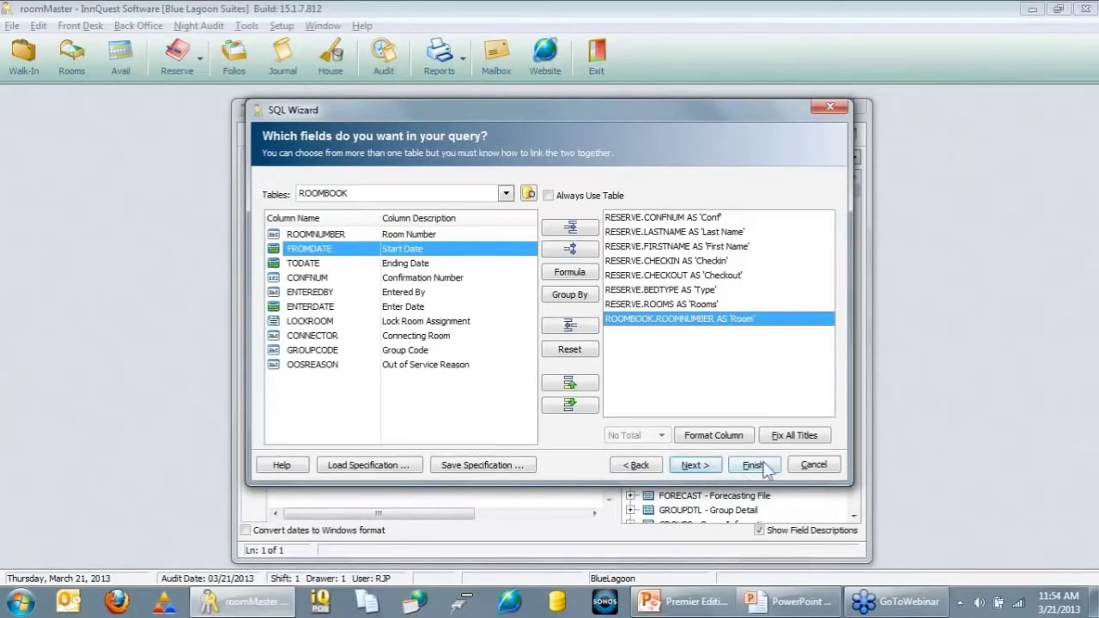
- Join ROOMBOOK to RESERVE on CONFNUM, including all rows from RESERVE even without a ROOMBOOK match, and finish the wizard
{"action": "left_click", "coordinate": [699, 468]}
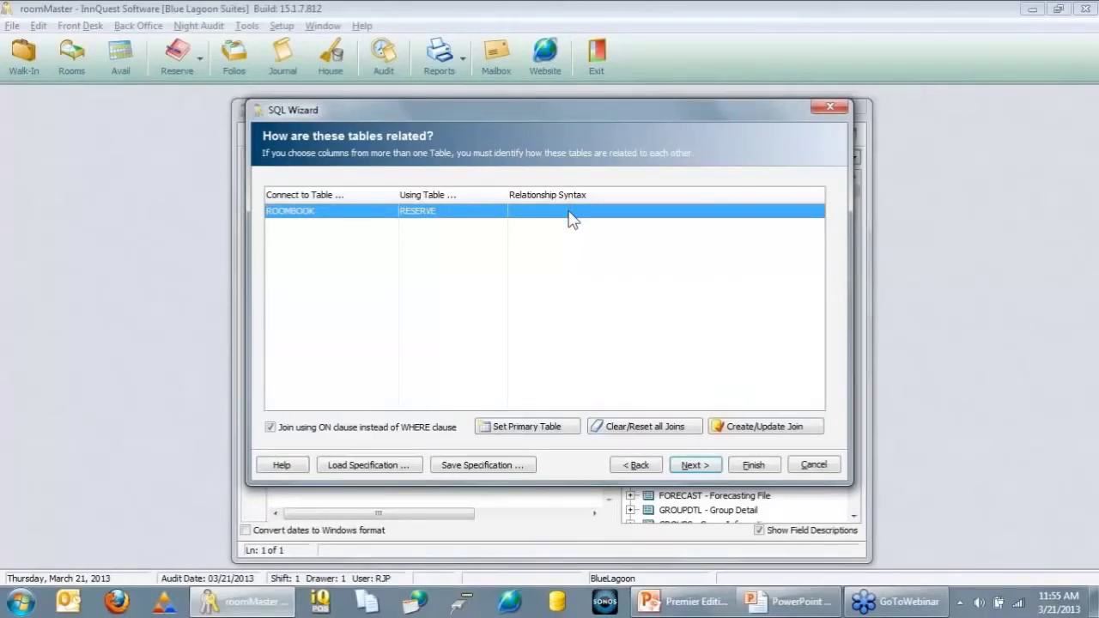
{"action": "left_click", "coordinate": [747, 429]}
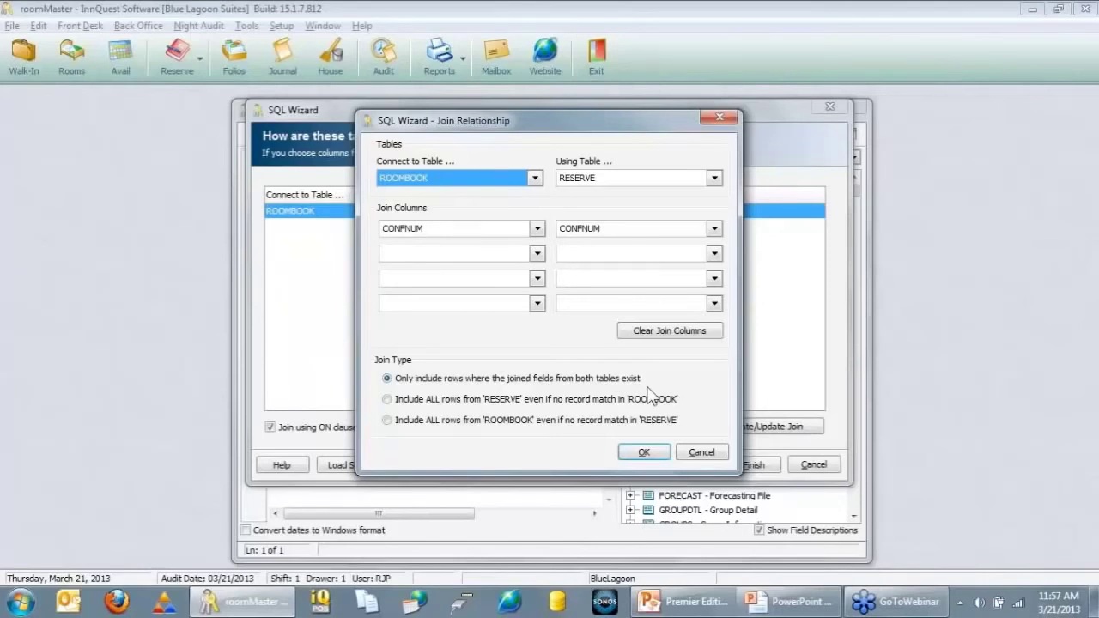
{"action": "left_click", "coordinate": [400, 402]}
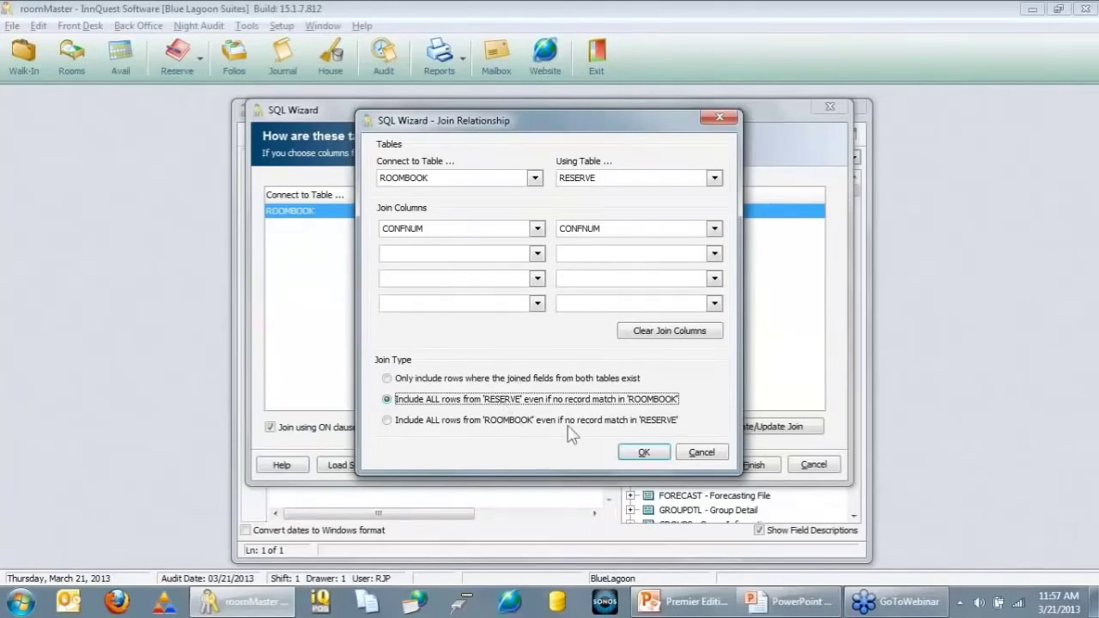
{"action": "left_click", "coordinate": [637, 452]}
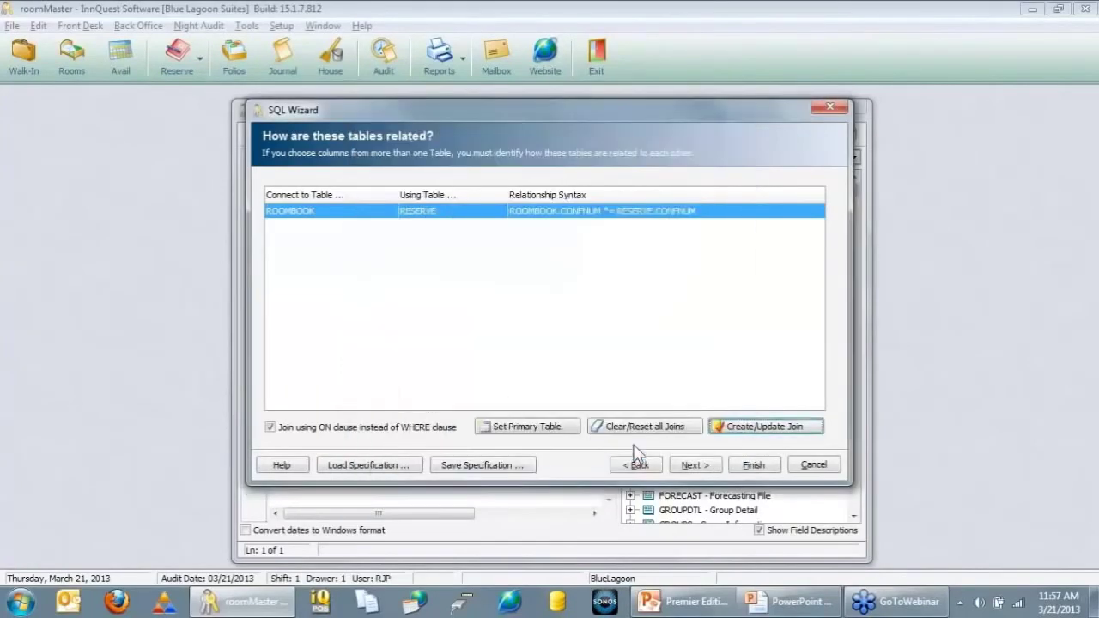
{"action": "left_click", "coordinate": [752, 468]}
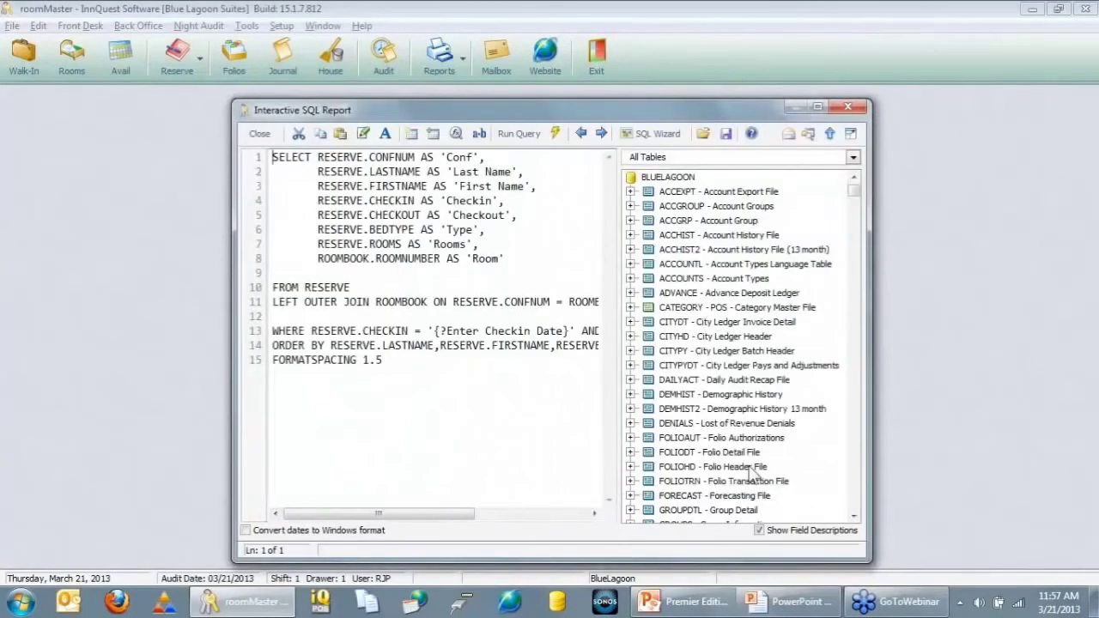
- Run the reservations query with room numbers for the current check-in date 2013-03-22, and close the results after viewing them
{"action": "left_click", "coordinate": [519, 133]}
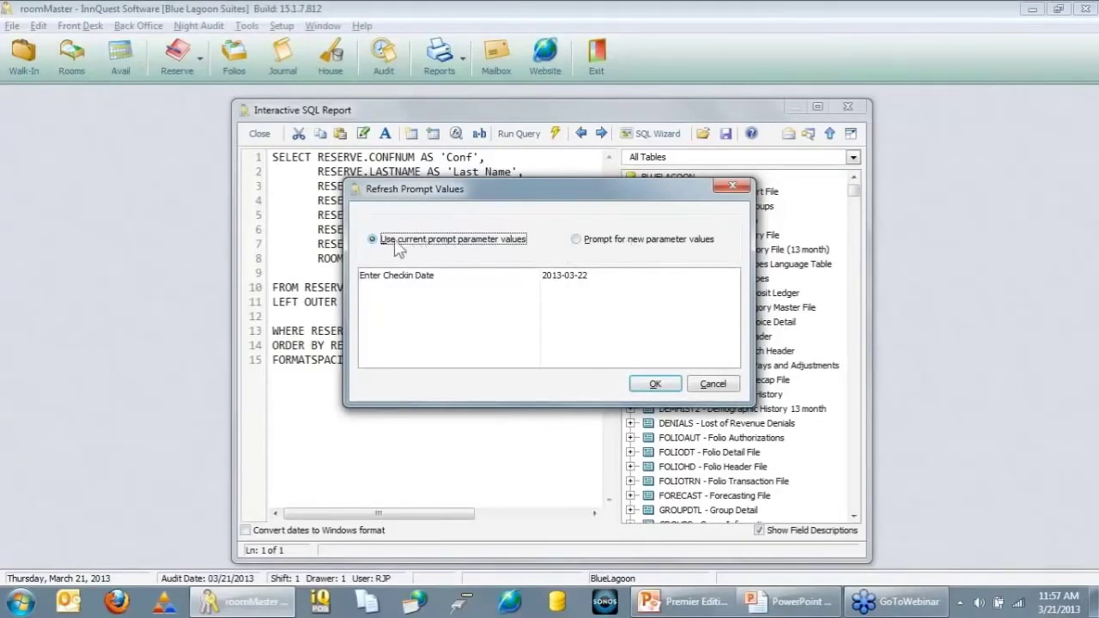
{"action": "left_click", "coordinate": [565, 275]}
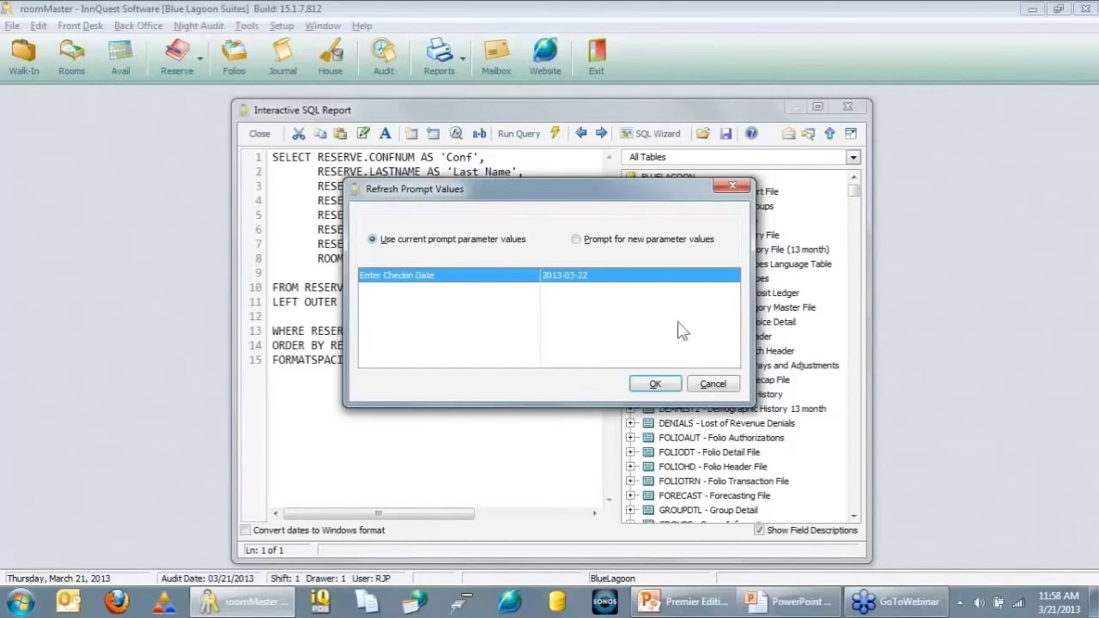
{"action": "left_click", "coordinate": [655, 384]}
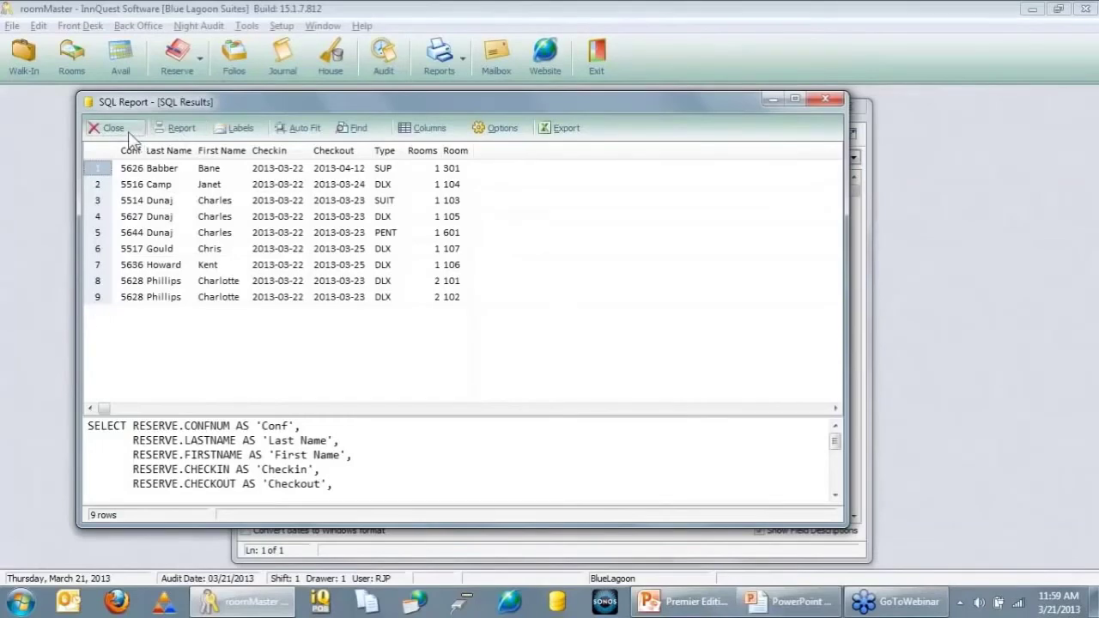
{"action": "left_click", "coordinate": [113, 128]}
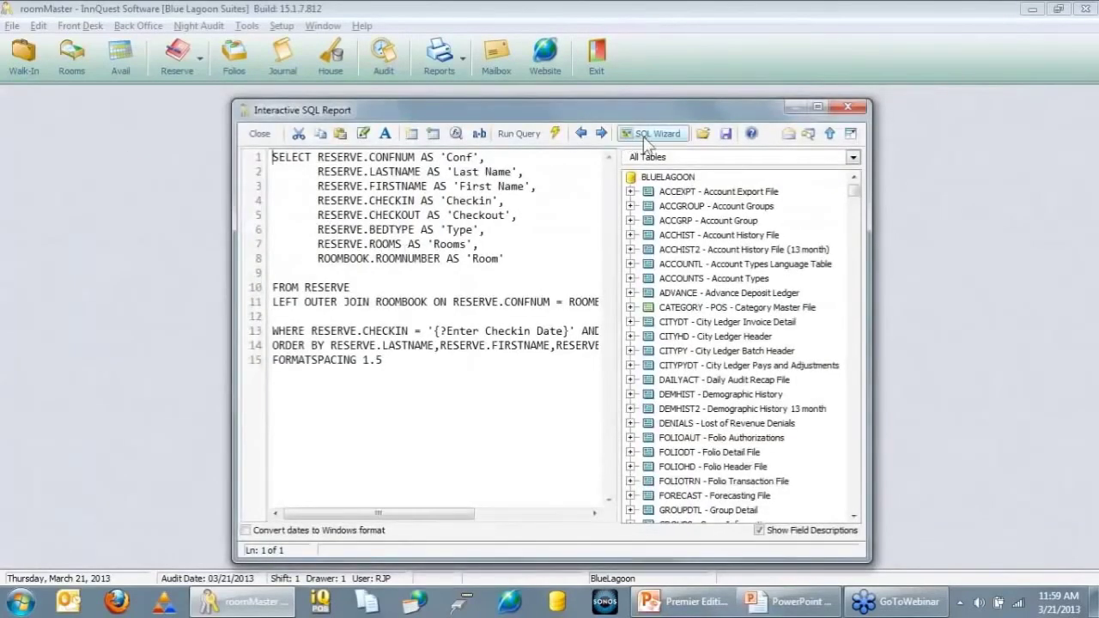
- Reopen the SQL wizard and switch its field list to the VIPFILE guest profiles table
{"action": "left_click", "coordinate": [653, 134]}
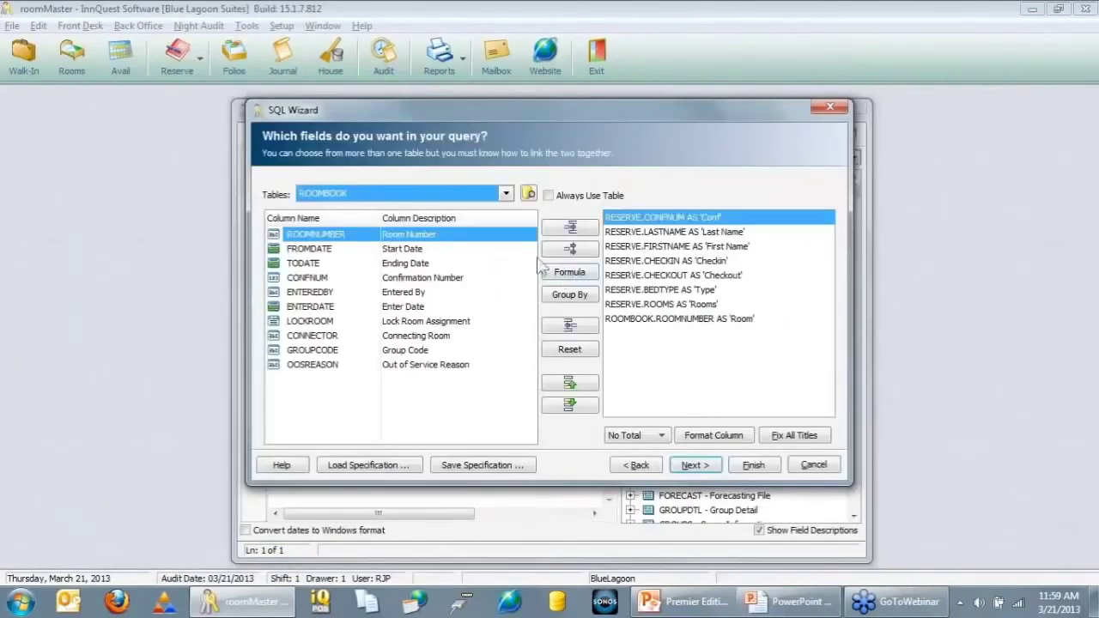
{"action": "left_click", "coordinate": [505, 195]}
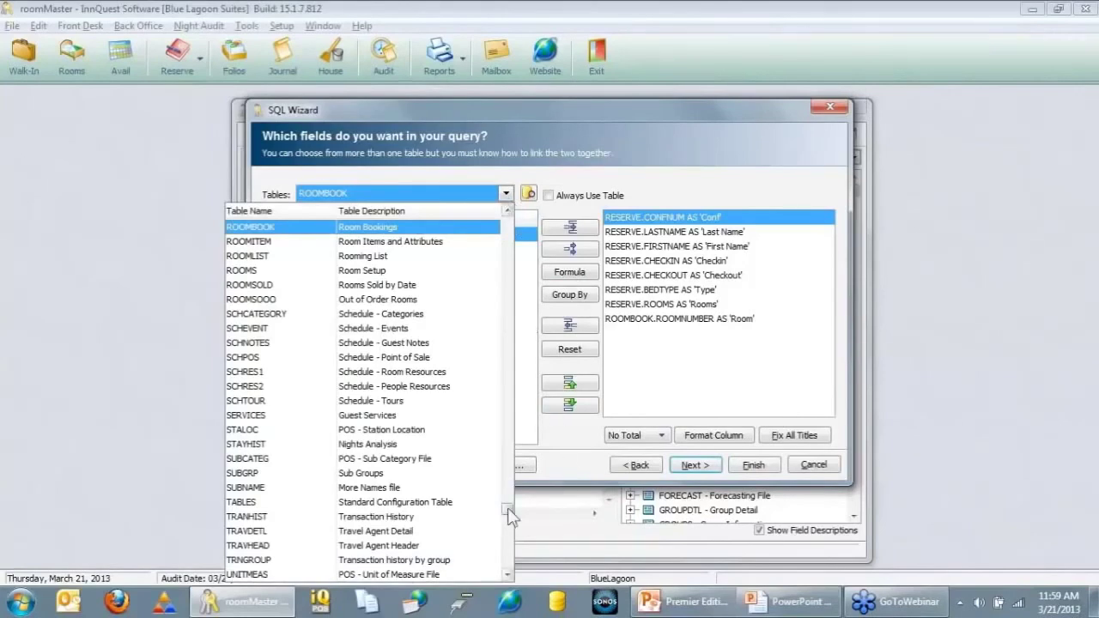
{"action": "scroll", "coordinate": [510, 516], "scroll_direction": "down", "scroll_amount": 6}
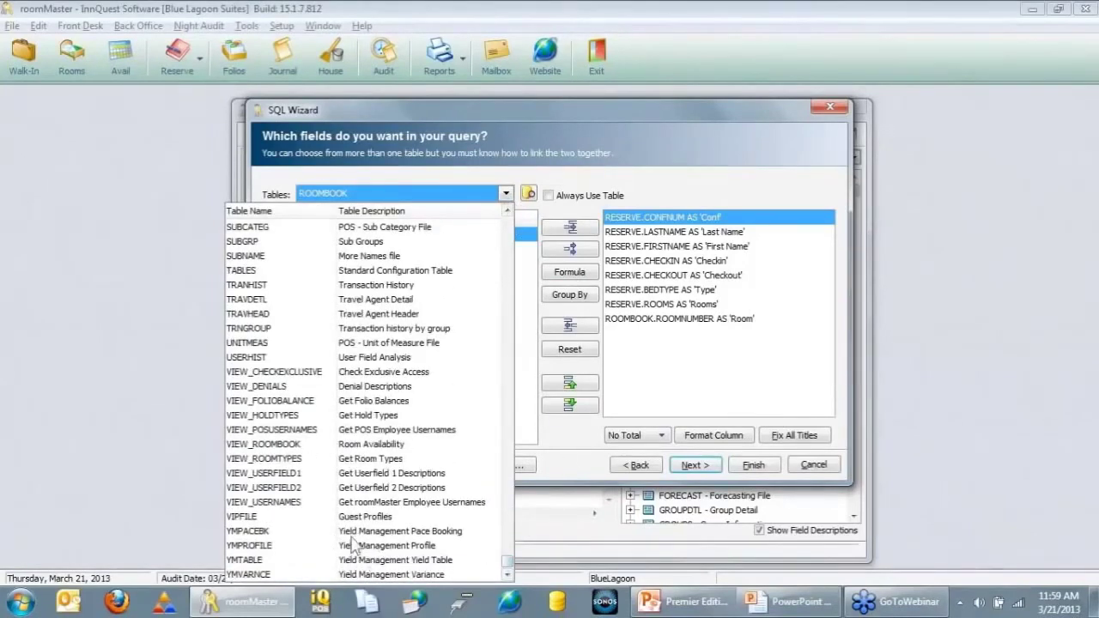
{"action": "left_click", "coordinate": [365, 517]}
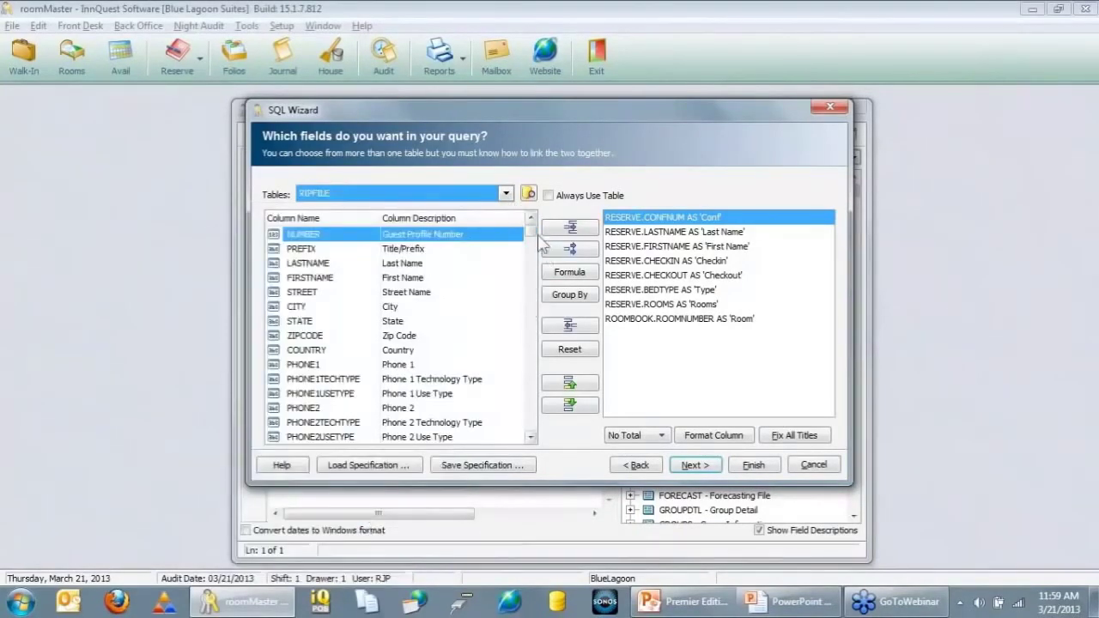
- Add the VIPFILE TOTALSALE field to the end of the selected fields and fix all column titles
{"action": "left_click_drag", "start_coordinate": [533, 234], "coordinate": [526, 365]}
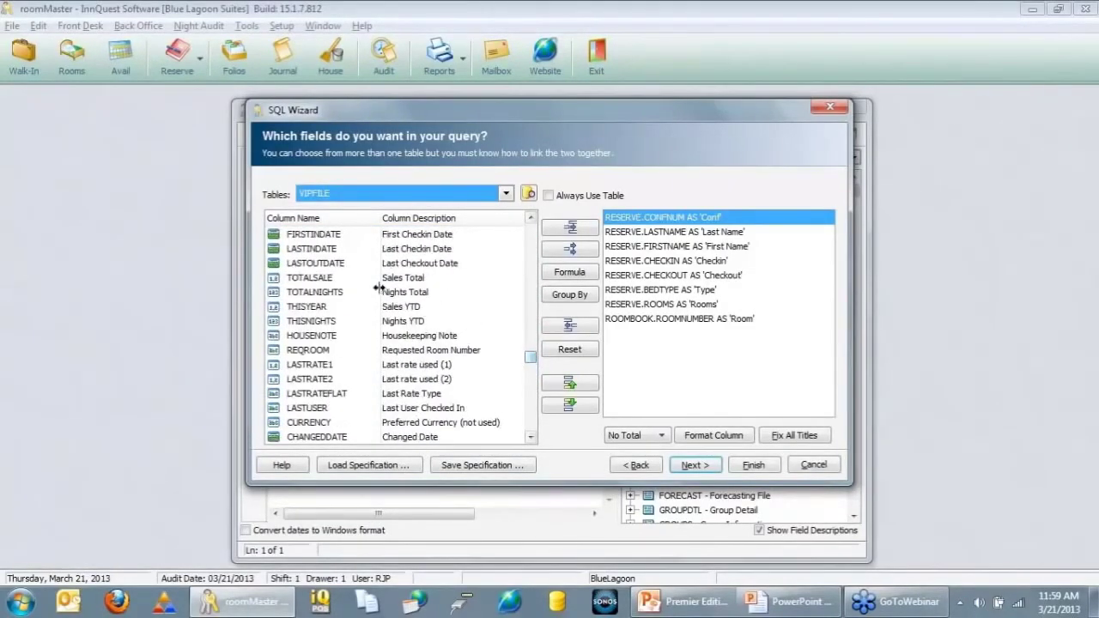
{"action": "left_click", "coordinate": [332, 278]}
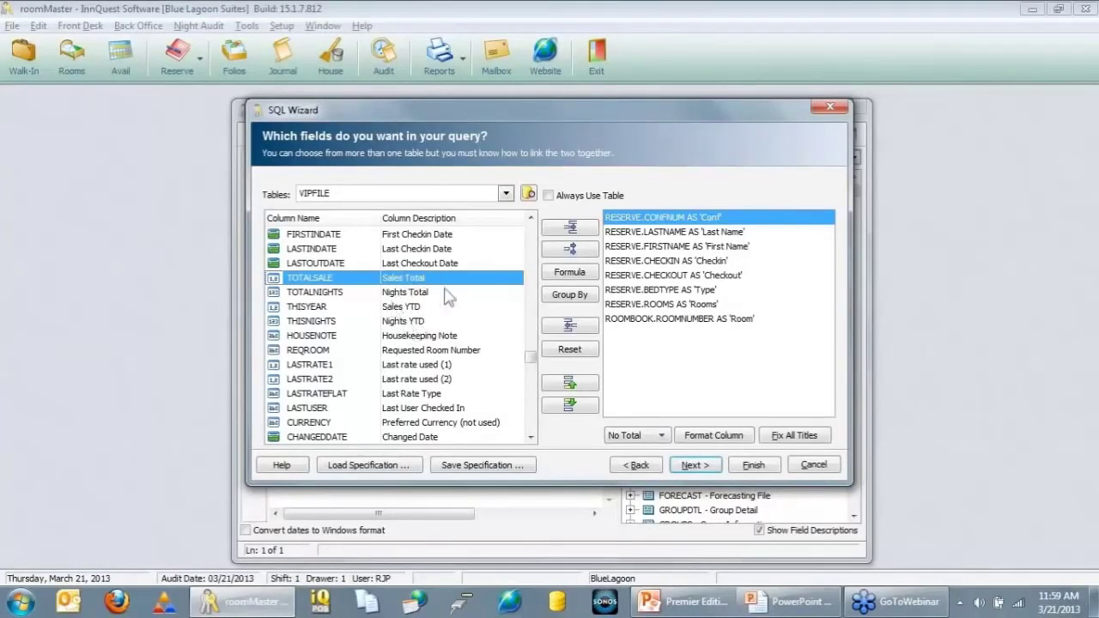
{"action": "left_click", "coordinate": [401, 297]}
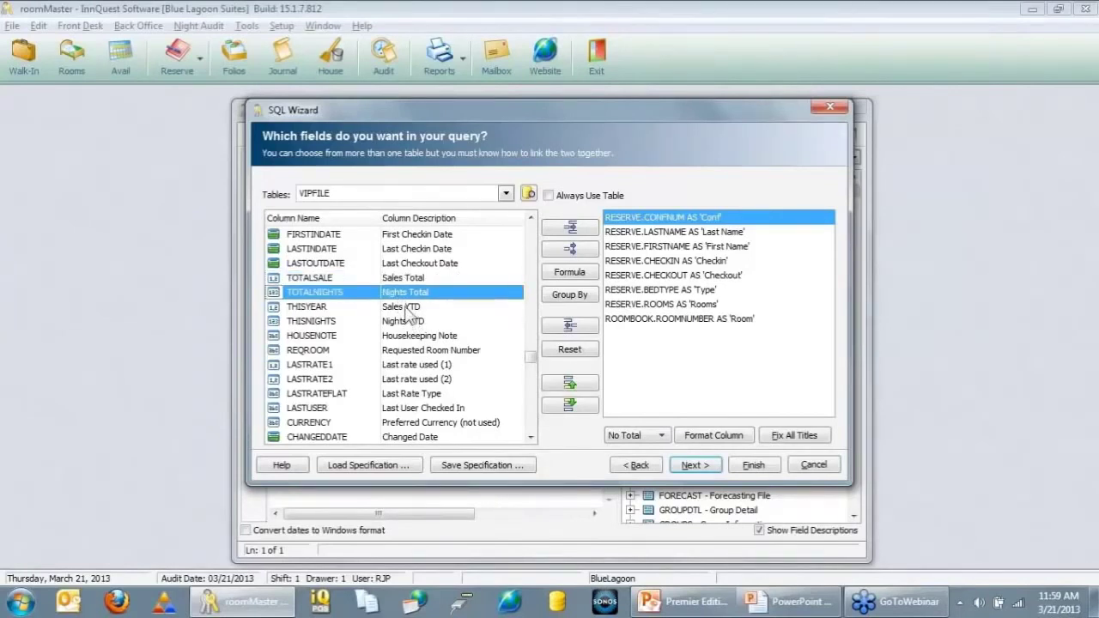
{"action": "left_click", "coordinate": [405, 307]}
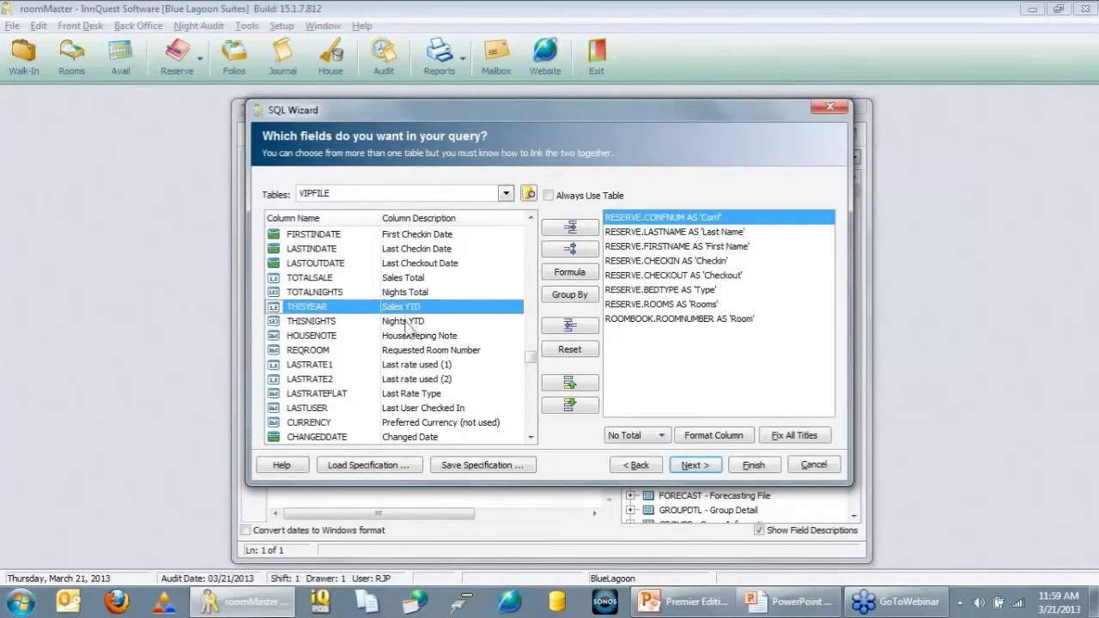
{"action": "left_click", "coordinate": [407, 322]}
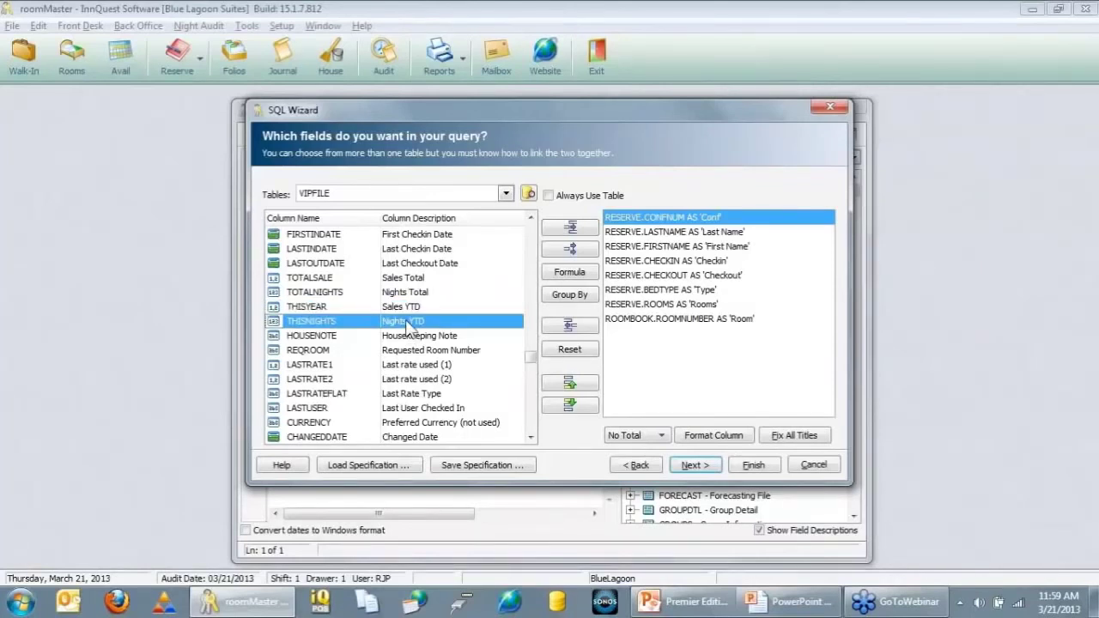
{"action": "left_click", "coordinate": [404, 278]}
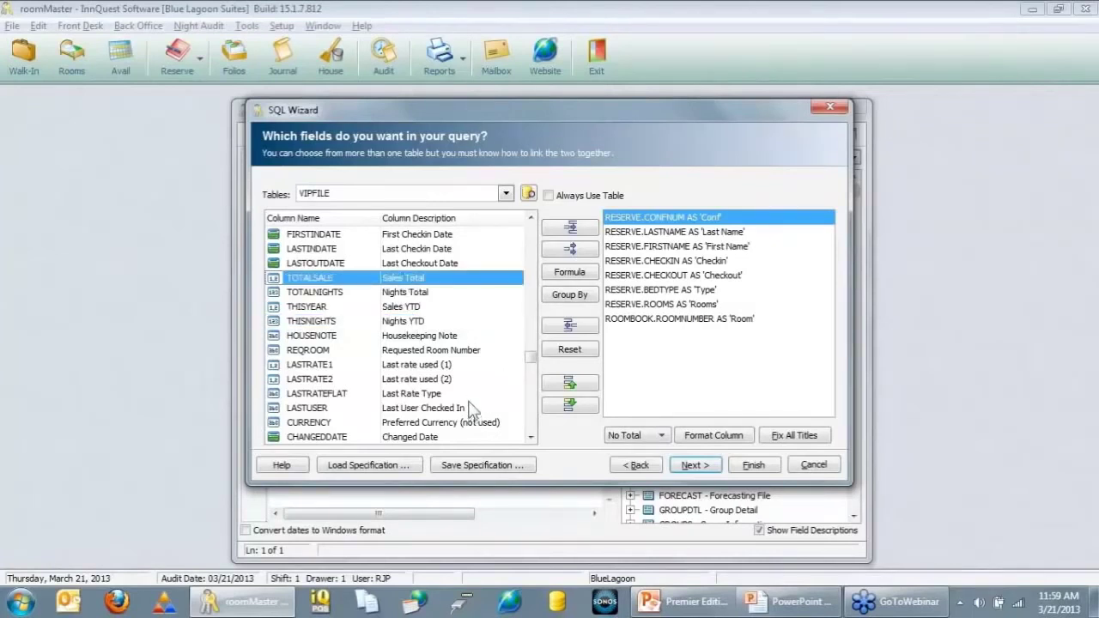
{"action": "left_click", "coordinate": [568, 227]}
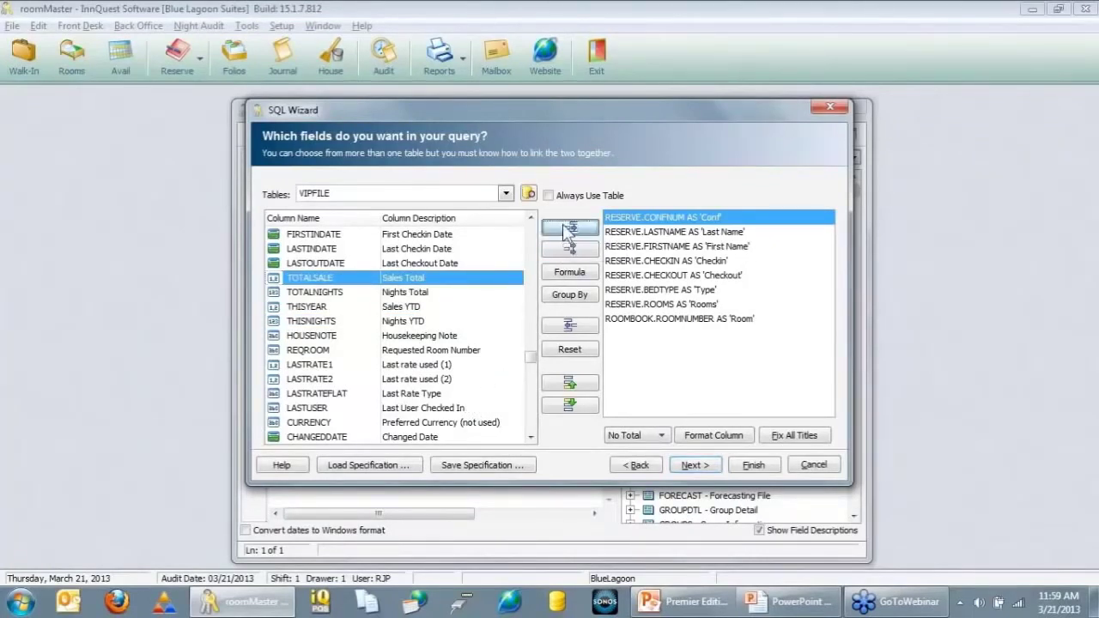
{"action": "left_click", "coordinate": [778, 436]}
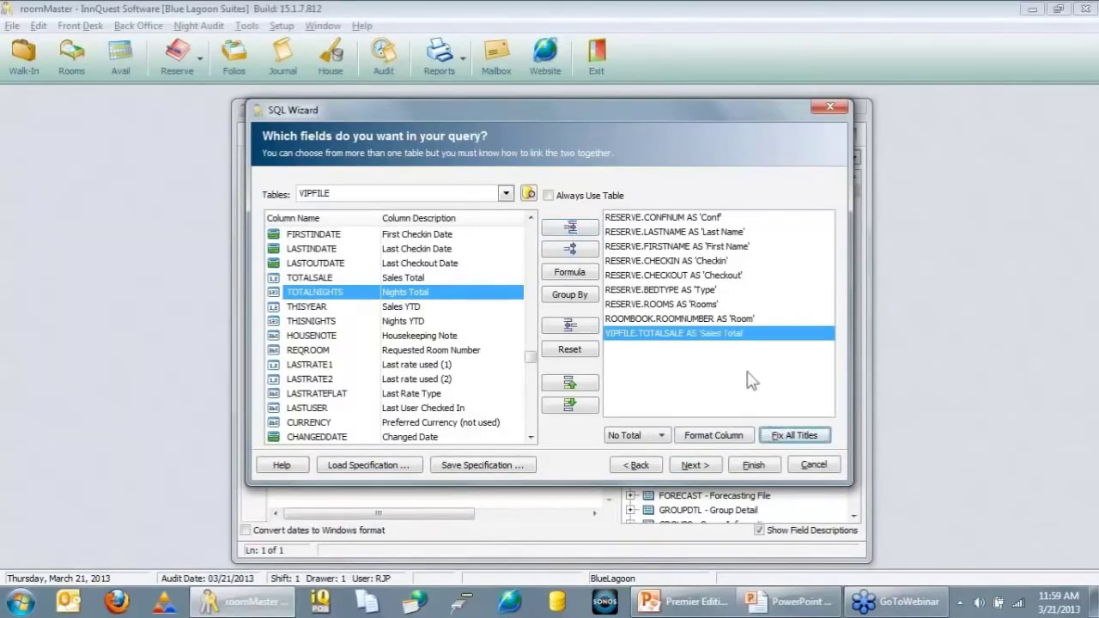
- Join VIPFILE NUMBER to RESERVE VIPNUMBER, including only rows where the joined fields exist in both tables, and finish the wizard
{"action": "left_click", "coordinate": [708, 466]}
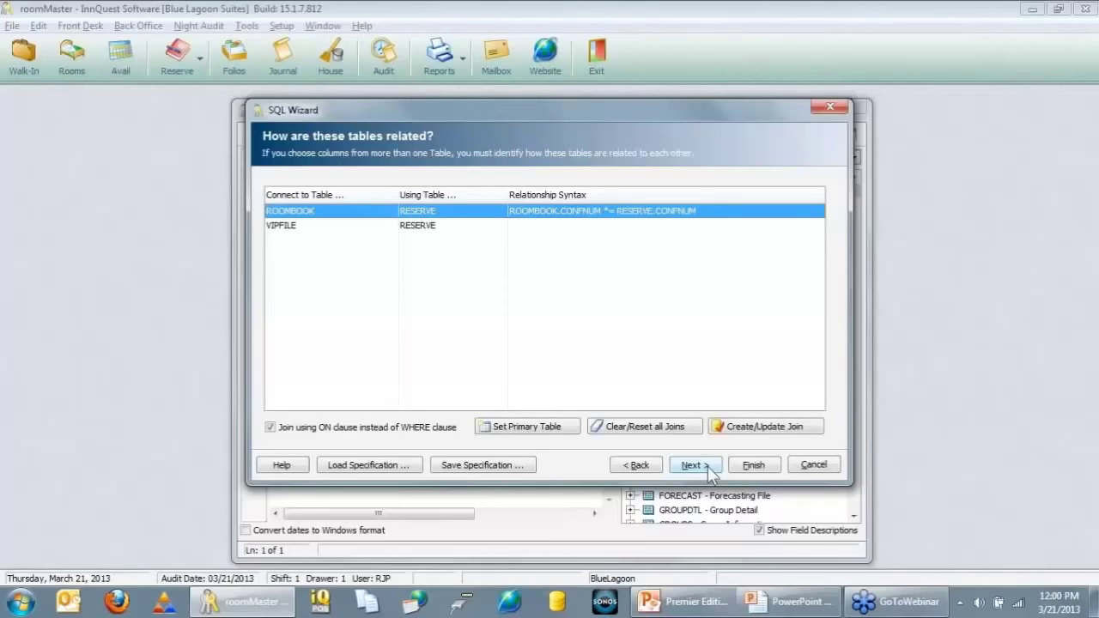
{"action": "double_click", "coordinate": [438, 232]}
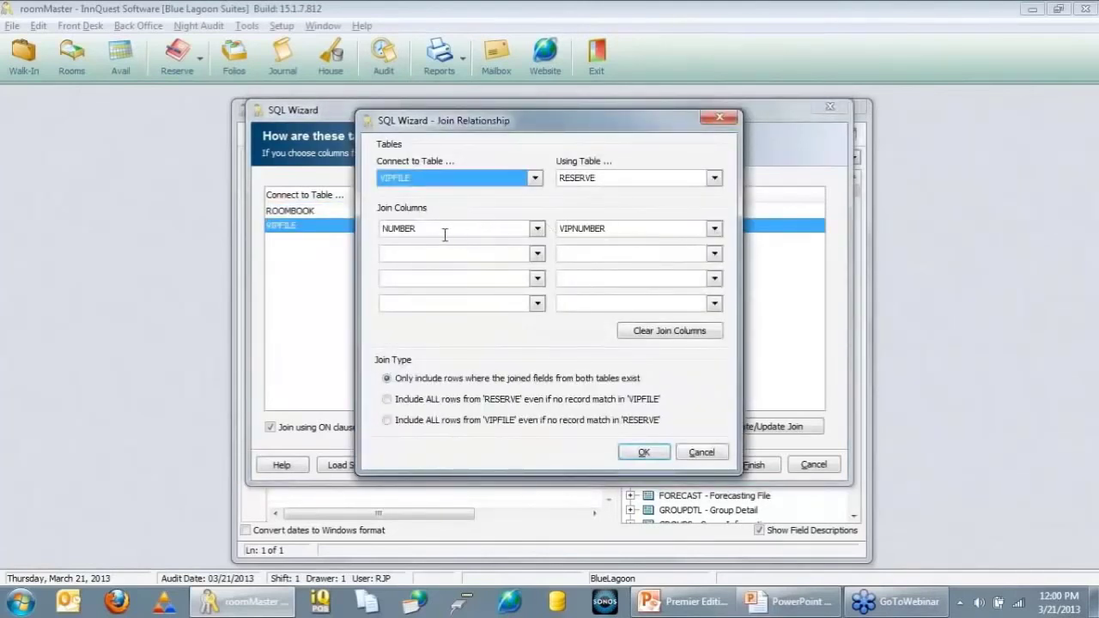
{"action": "left_click", "coordinate": [441, 401]}
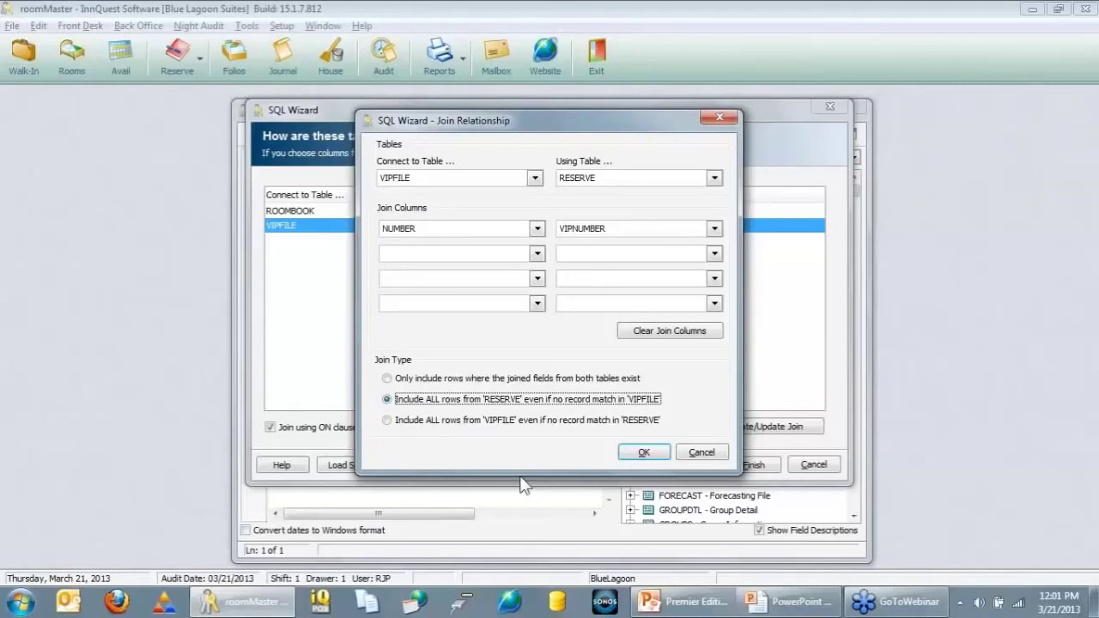
{"action": "left_click", "coordinate": [559, 379]}
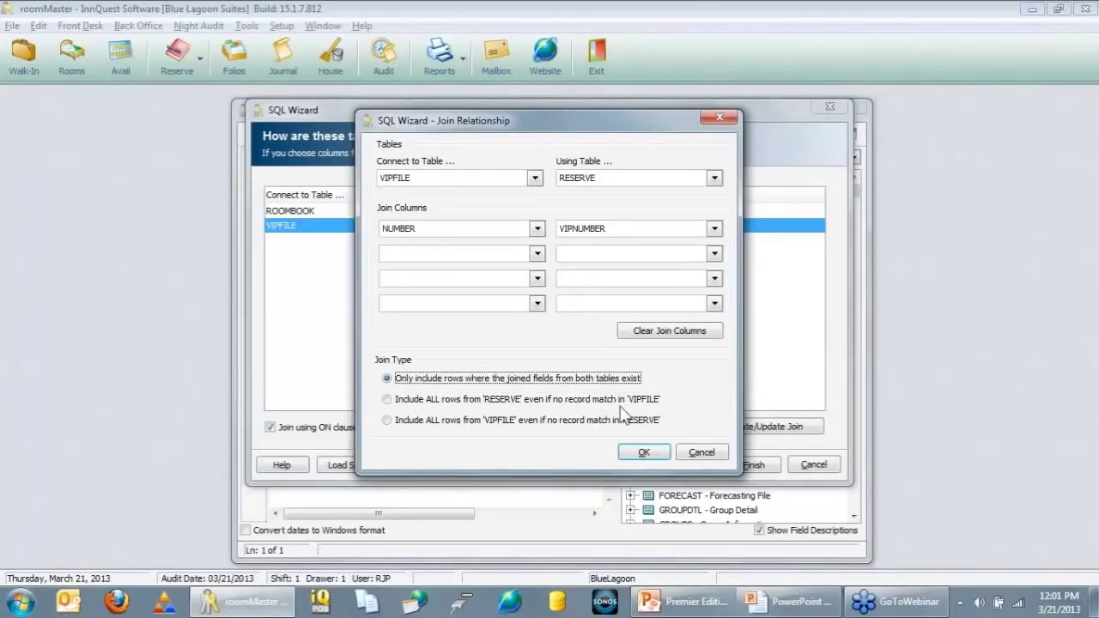
{"action": "left_click", "coordinate": [515, 400]}
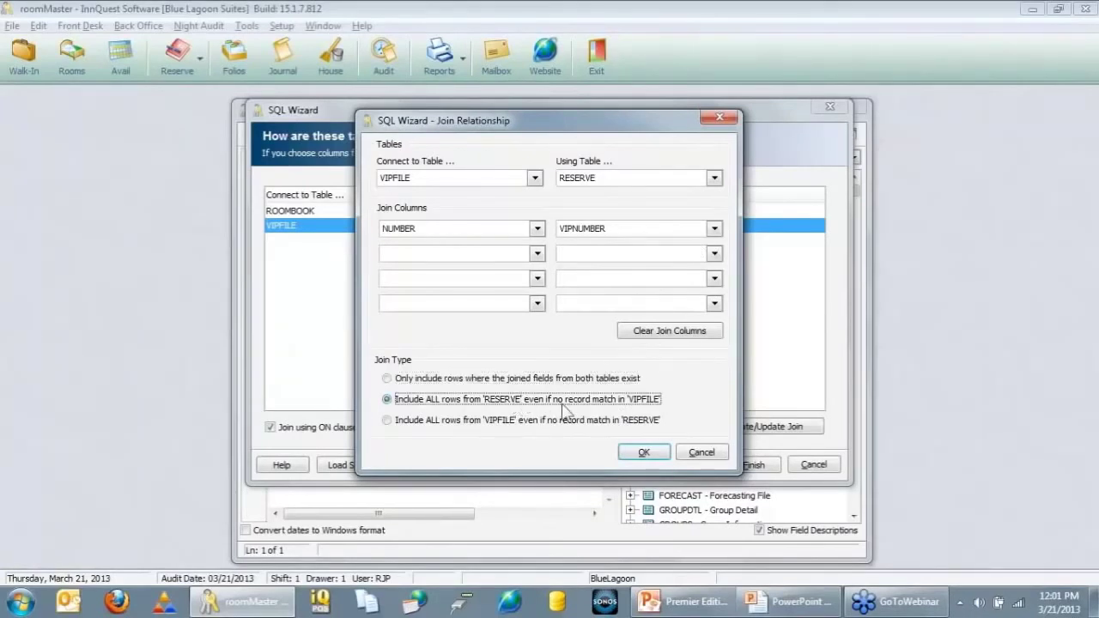
{"action": "left_click", "coordinate": [520, 380]}
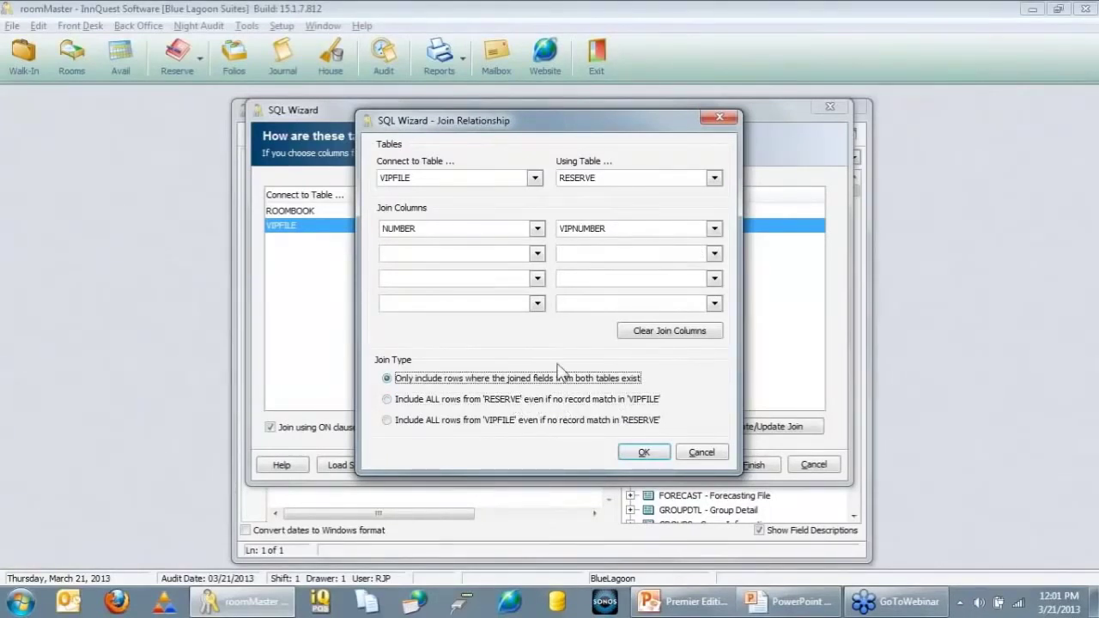
{"action": "left_click", "coordinate": [644, 452]}
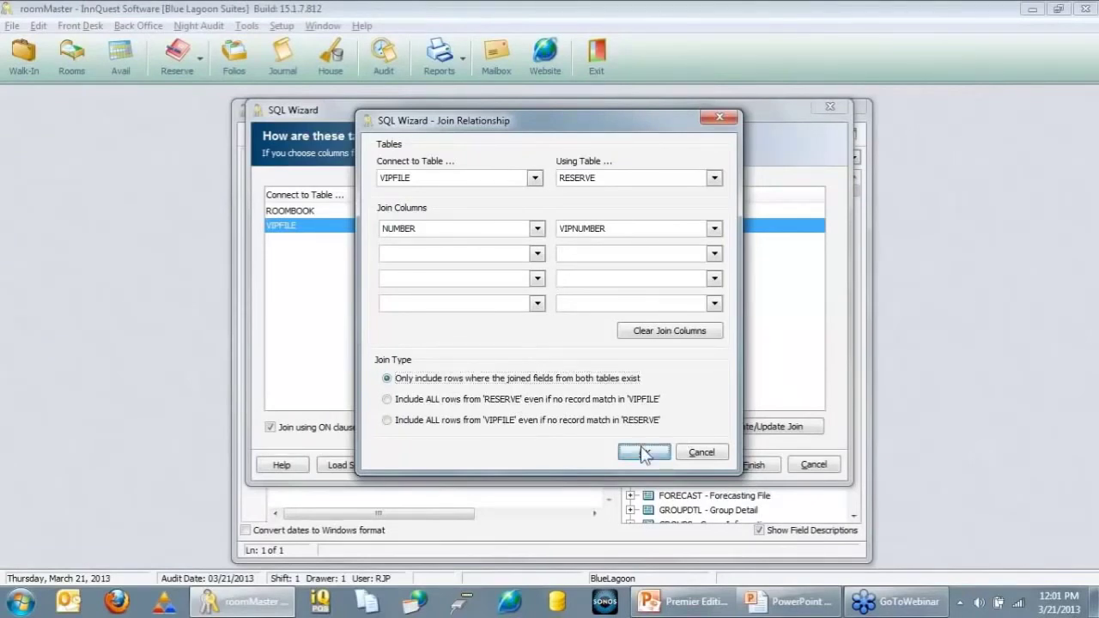
{"action": "left_click", "coordinate": [474, 214]}
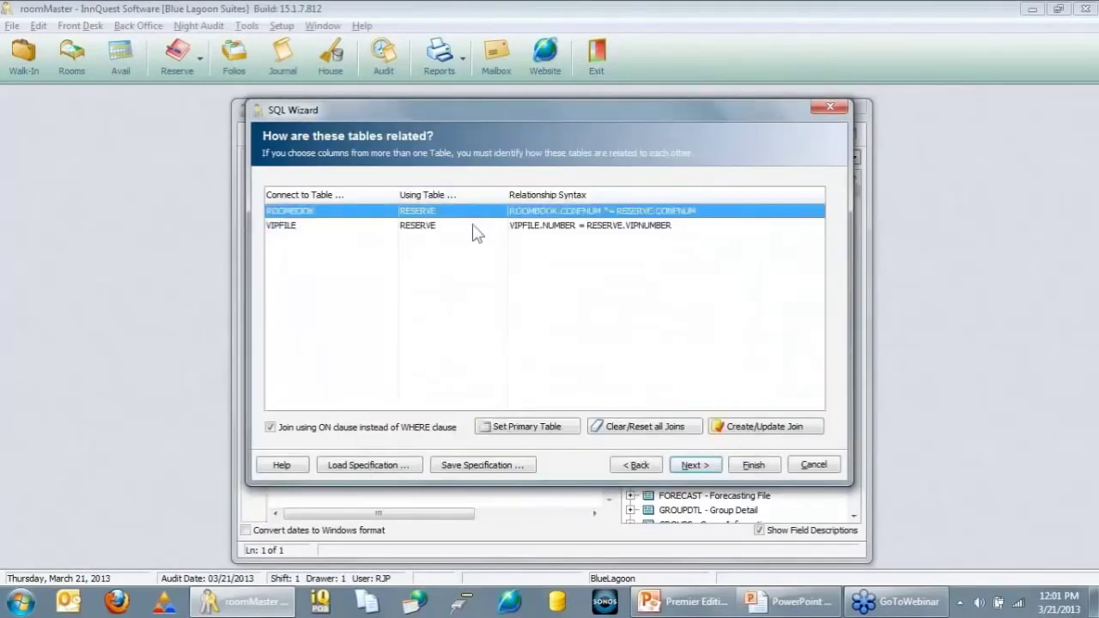
{"action": "left_click", "coordinate": [474, 227]}
{"action": "left_click", "coordinate": [563, 214]}
{"action": "left_click", "coordinate": [563, 227]}
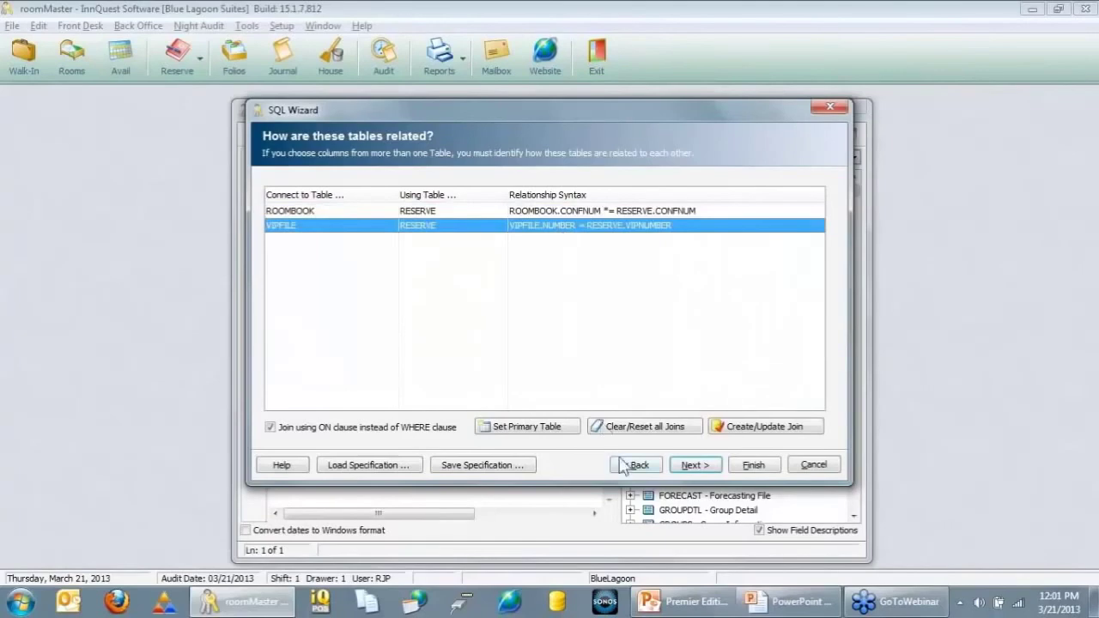
{"action": "left_click", "coordinate": [744, 466]}
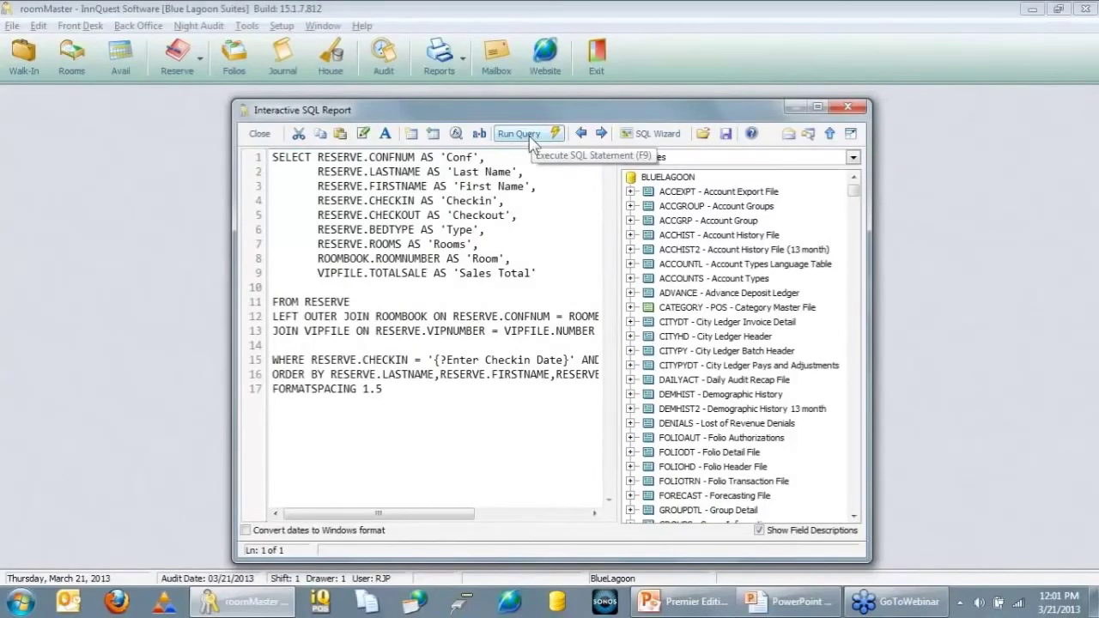
- Run the query extended with guest sales totals using the current check-in date 2013-03-22, and close the results after viewing them
{"action": "left_click", "coordinate": [530, 140]}
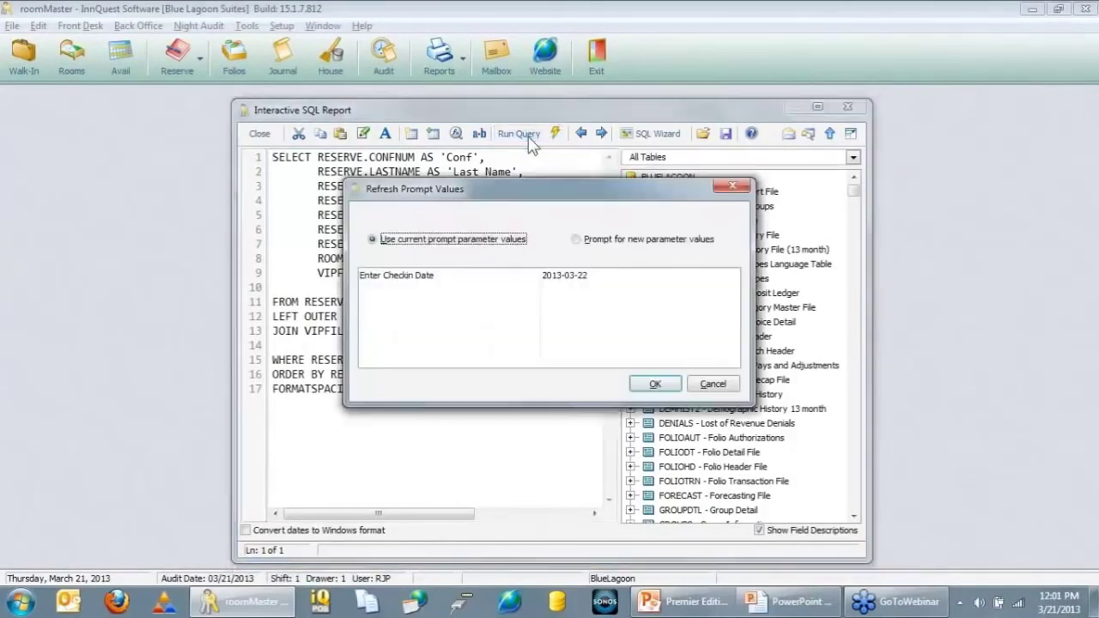
{"action": "left_click", "coordinate": [655, 384]}
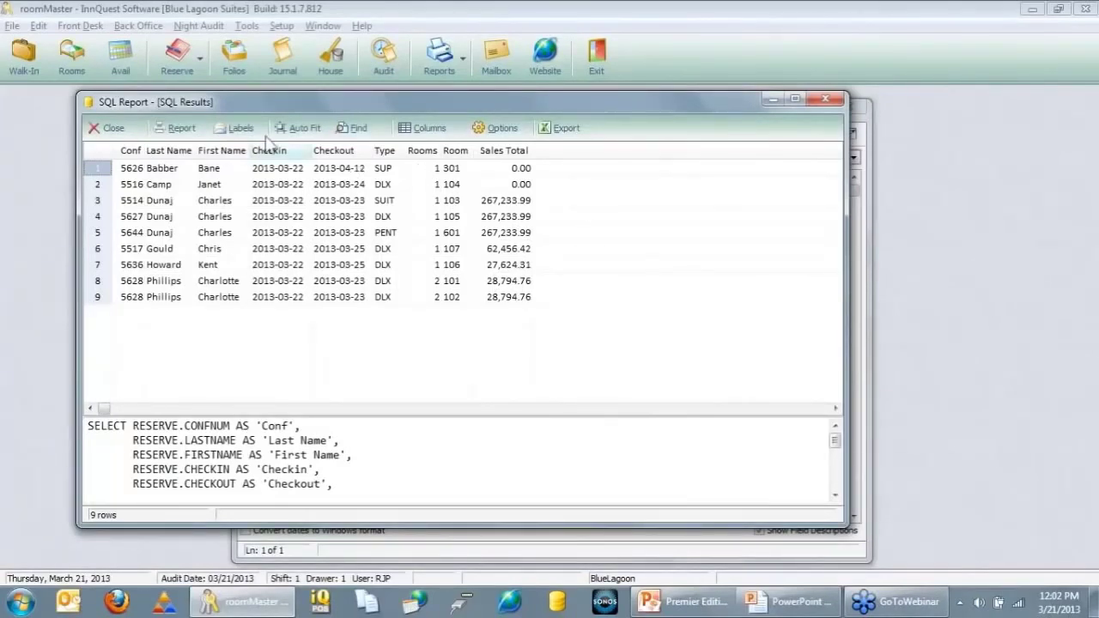
{"action": "left_click", "coordinate": [93, 127]}
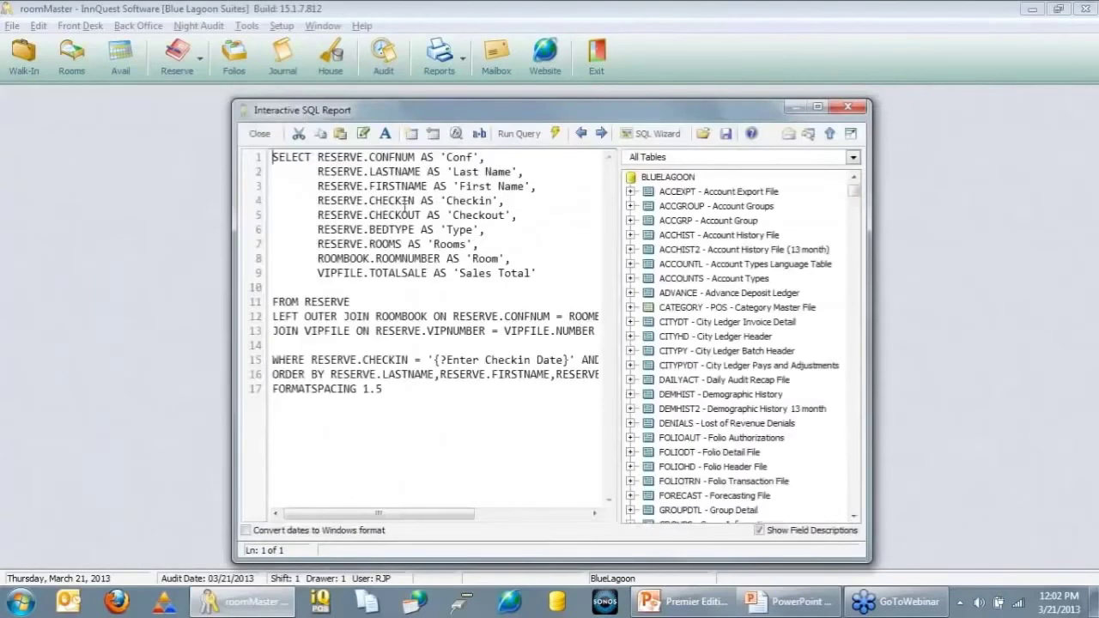
- Reopen the SQL wizard, advance past the fields and table relationships to the record criteria, and review the existing conditions
{"action": "left_click", "coordinate": [651, 133]}
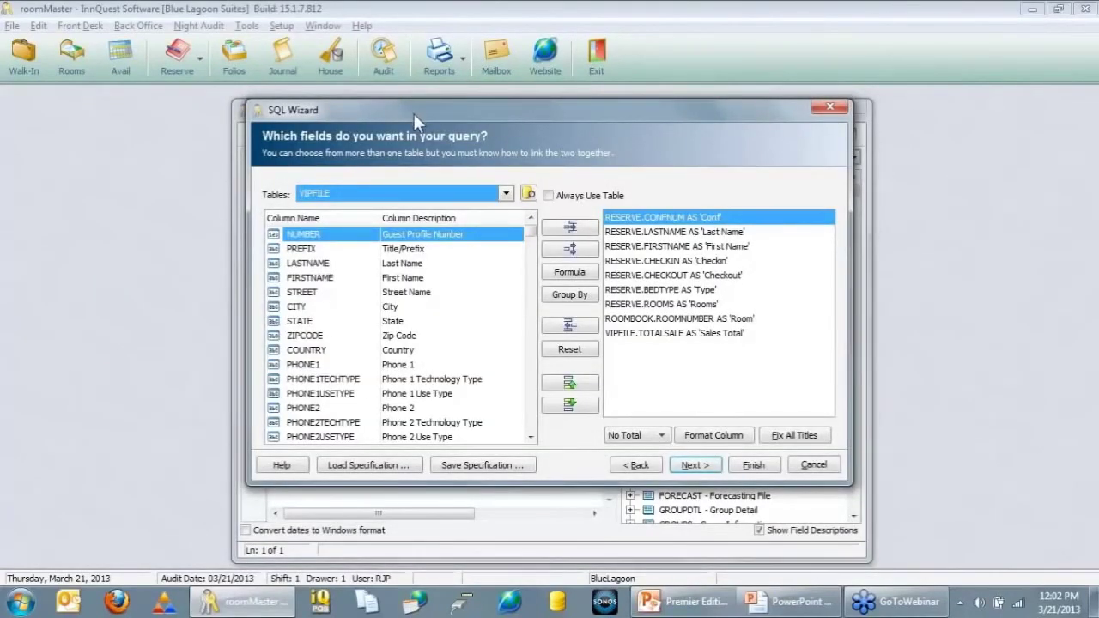
{"action": "left_click_drag", "start_coordinate": [414, 114], "coordinate": [334, 134]}
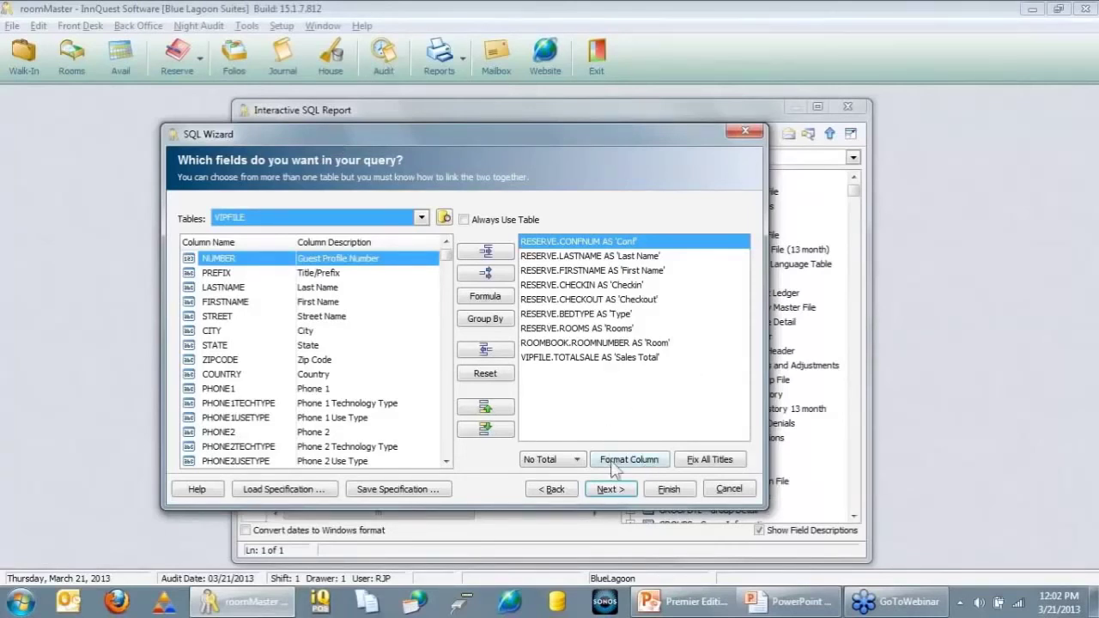
{"action": "left_click", "coordinate": [612, 489]}
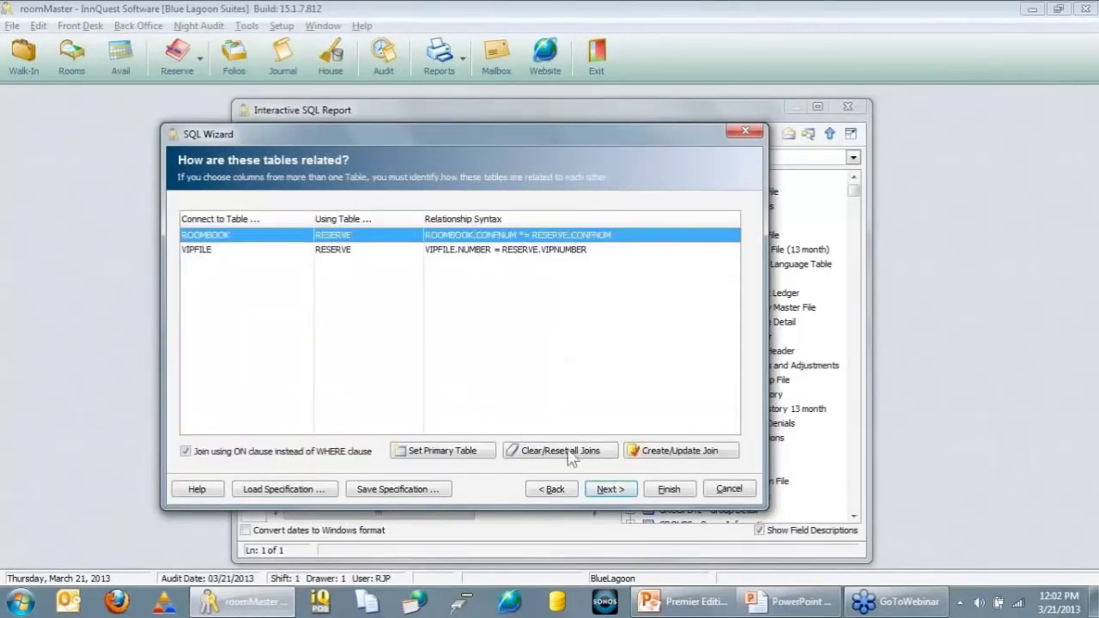
{"action": "left_click", "coordinate": [611, 490]}
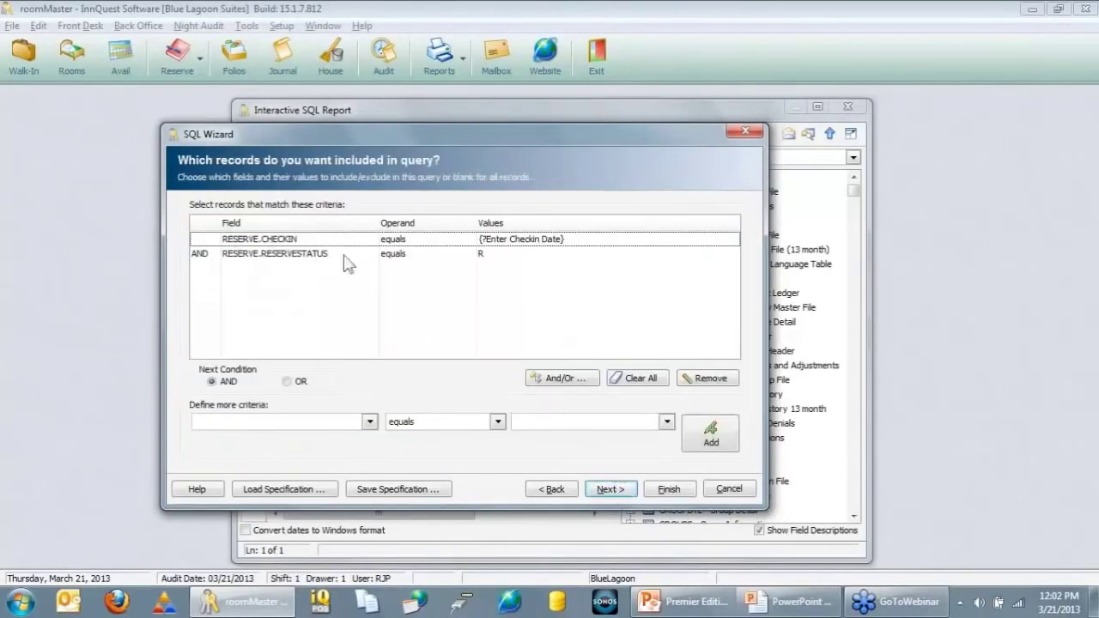
{"action": "left_click", "coordinate": [511, 244]}
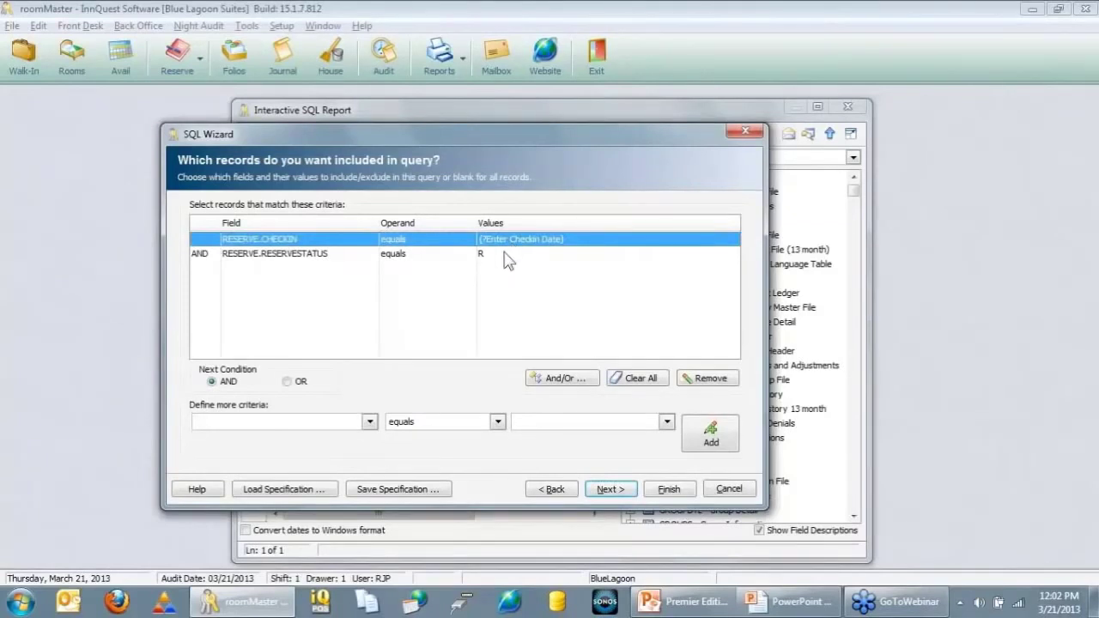
{"action": "left_click", "coordinate": [507, 256]}
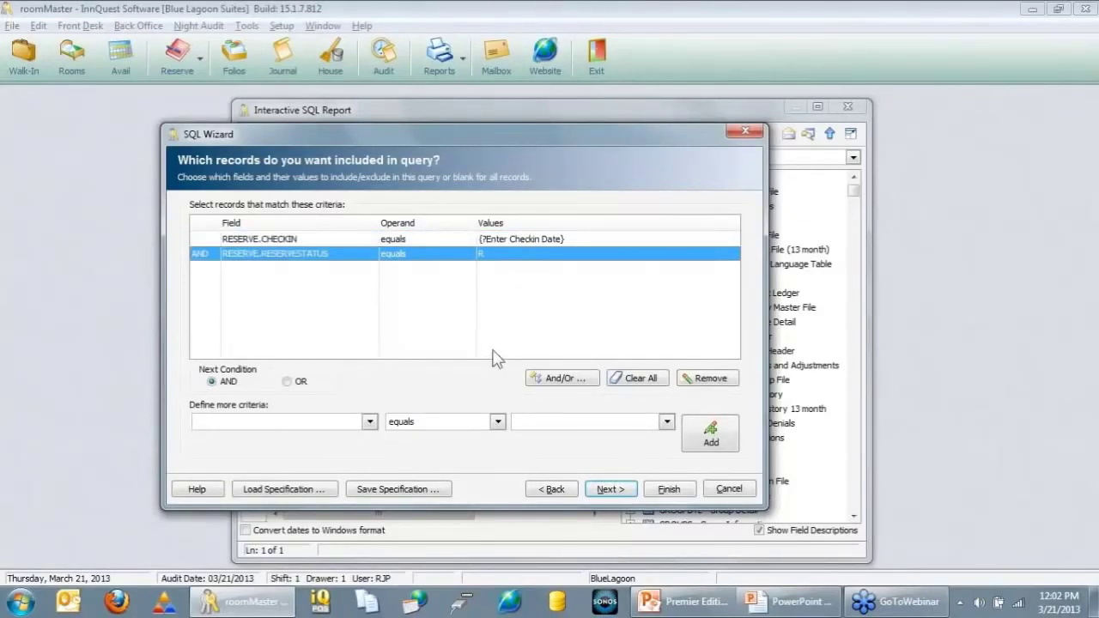
- Add an AND criterion requiring VIPFILE.TOTALSALE to be greater or equal to 20000, and finish the wizard
{"action": "left_click", "coordinate": [370, 421]}
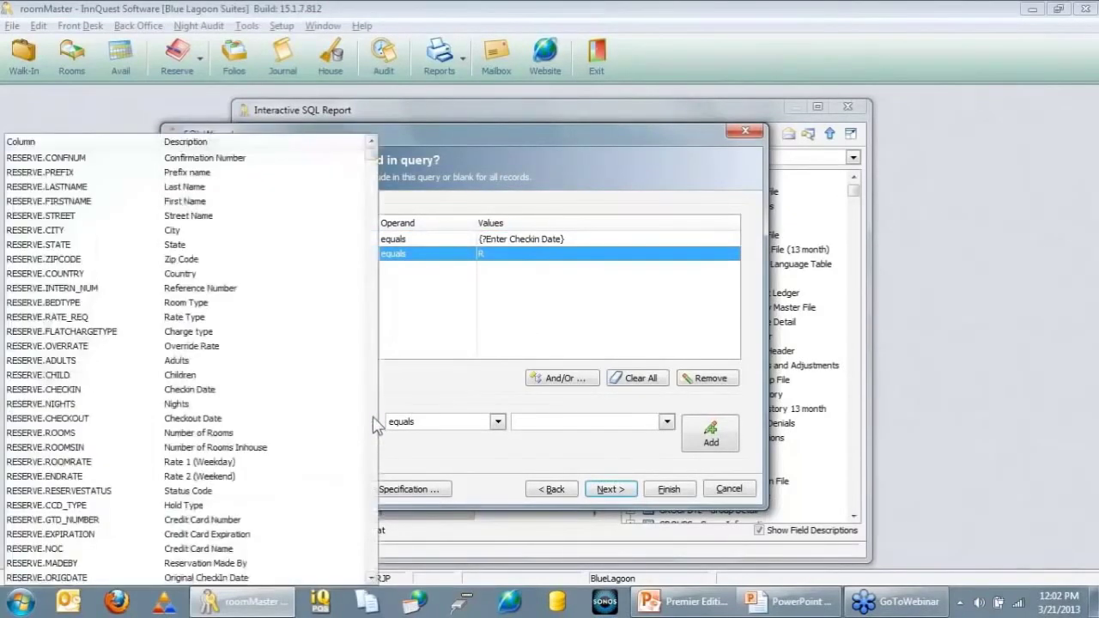
{"action": "left_click_drag", "start_coordinate": [371, 161], "coordinate": [402, 590]}
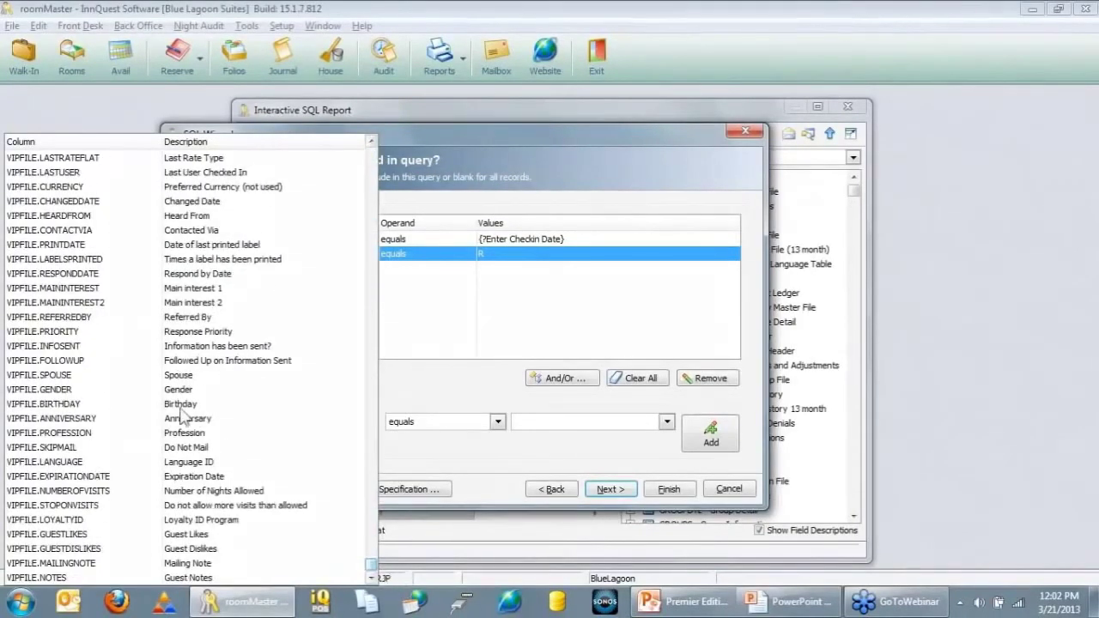
{"action": "scroll", "coordinate": [134, 355], "scroll_direction": "up", "scroll_amount": 5}
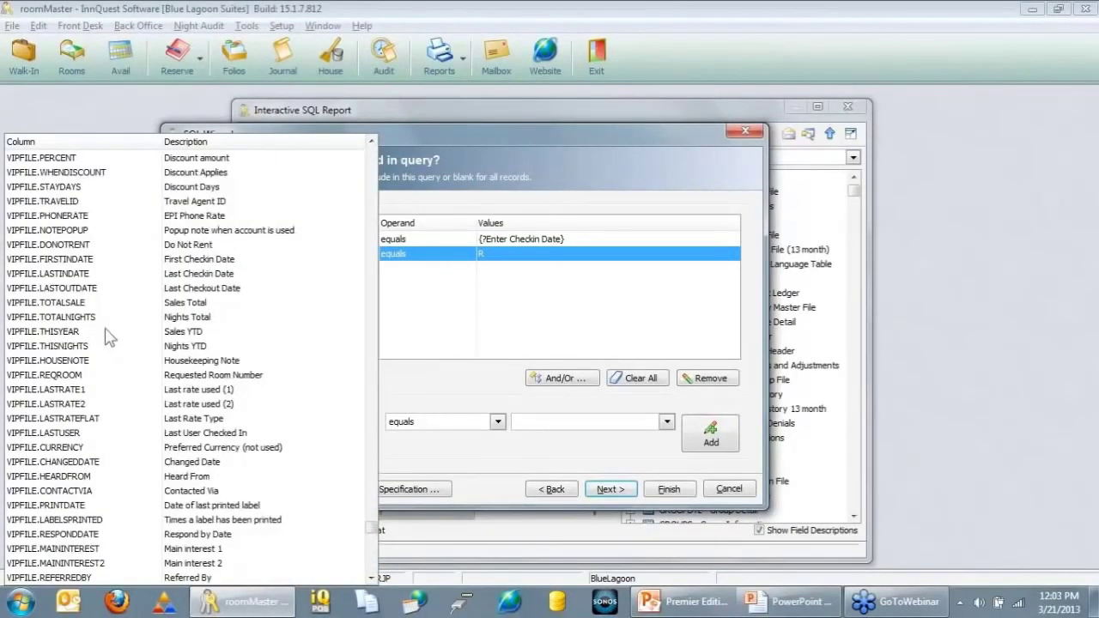
{"action": "left_click", "coordinate": [82, 311]}
{"action": "left_click", "coordinate": [498, 421]}
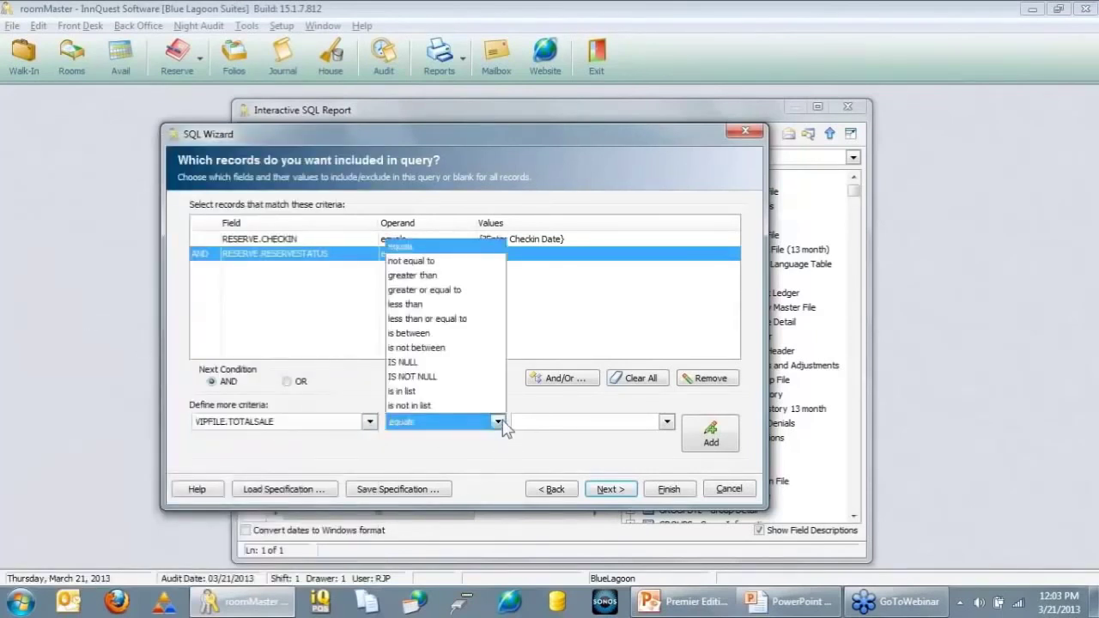
{"action": "left_click", "coordinate": [433, 290]}
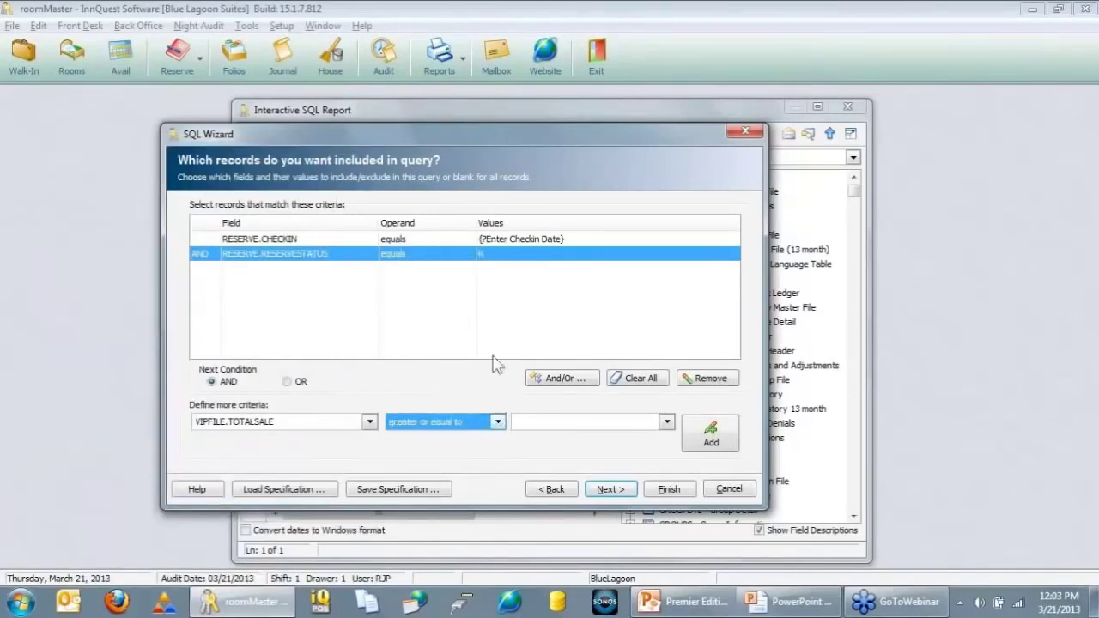
{"action": "type", "text": "20000"}
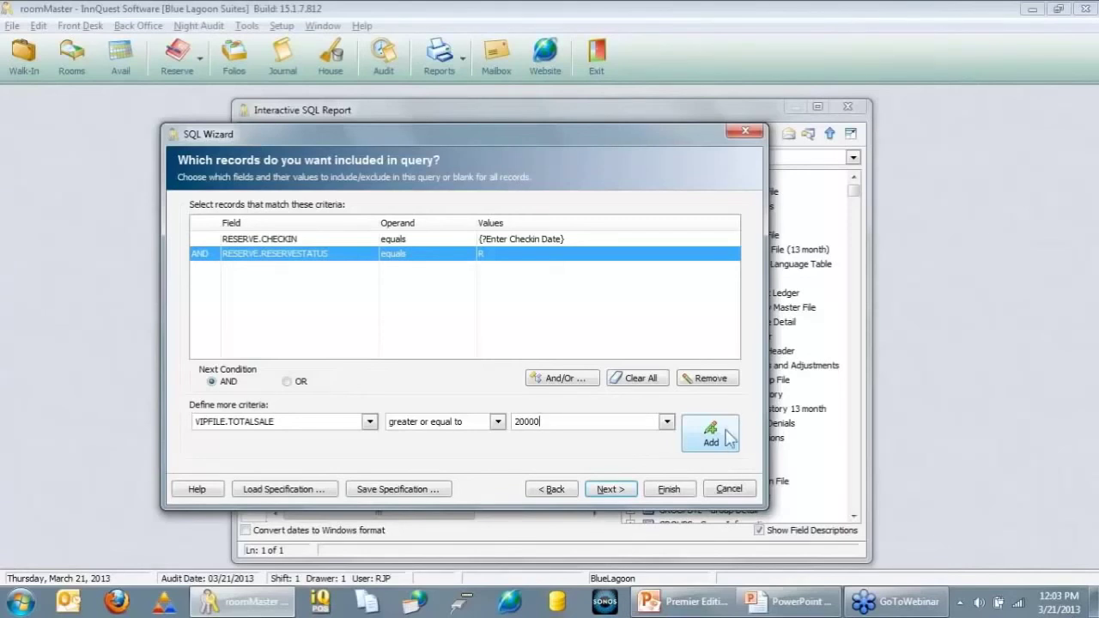
{"action": "left_click", "coordinate": [728, 438]}
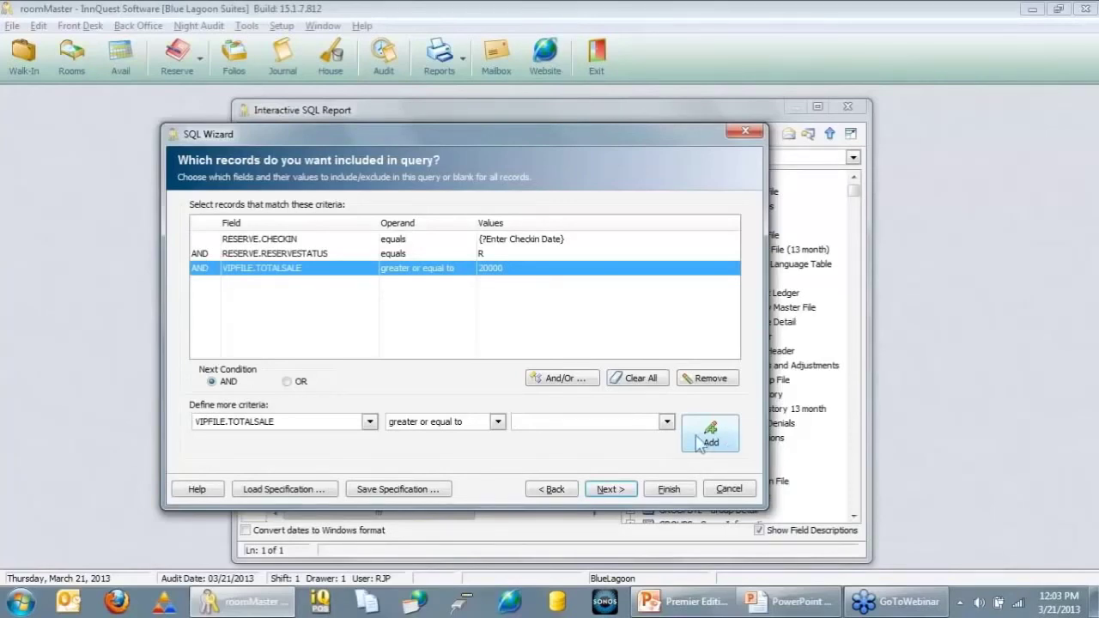
{"action": "left_click", "coordinate": [669, 488]}
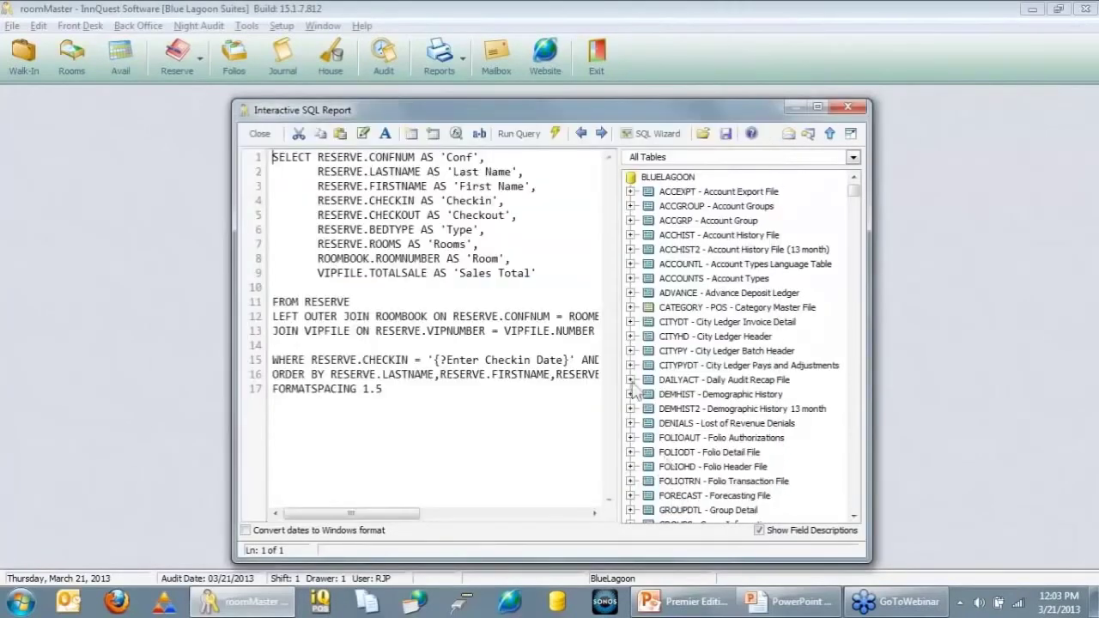
- Run the filtered query with the current check-in date 2013-03-22 and select all Sales Total values to see their sum and average
{"action": "left_click", "coordinate": [538, 135]}
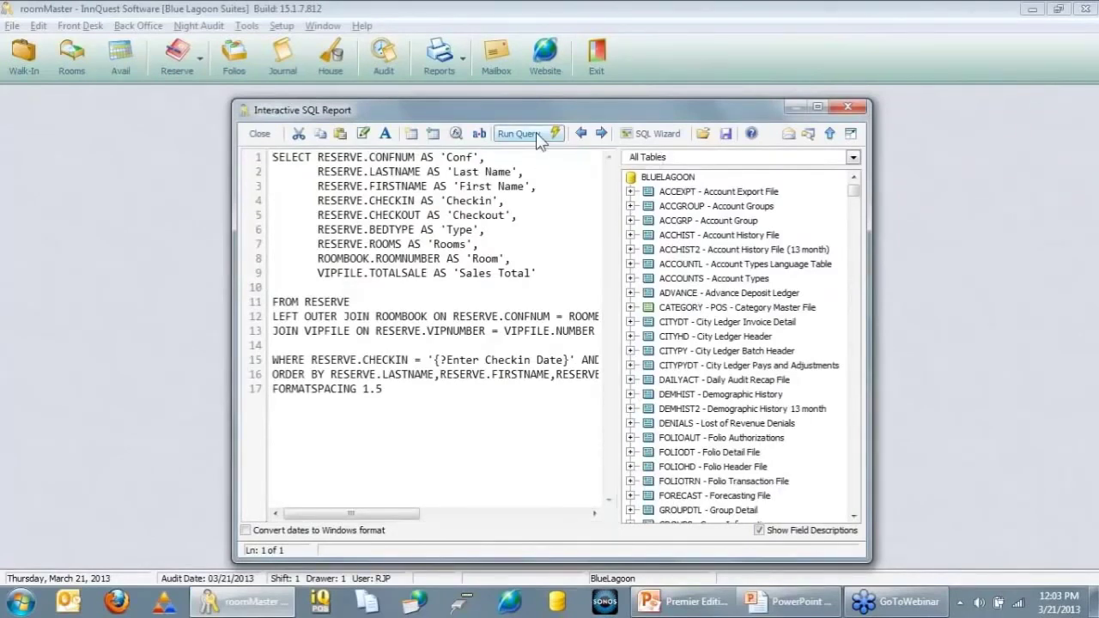
{"action": "left_click", "coordinate": [644, 387]}
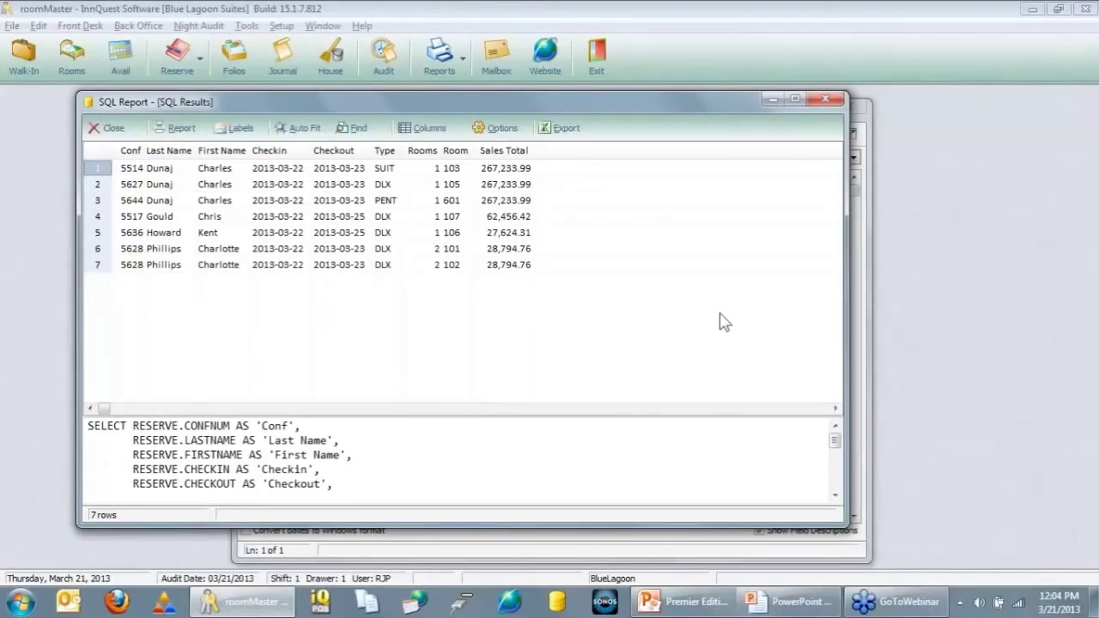
{"action": "left_click", "coordinate": [494, 170]}
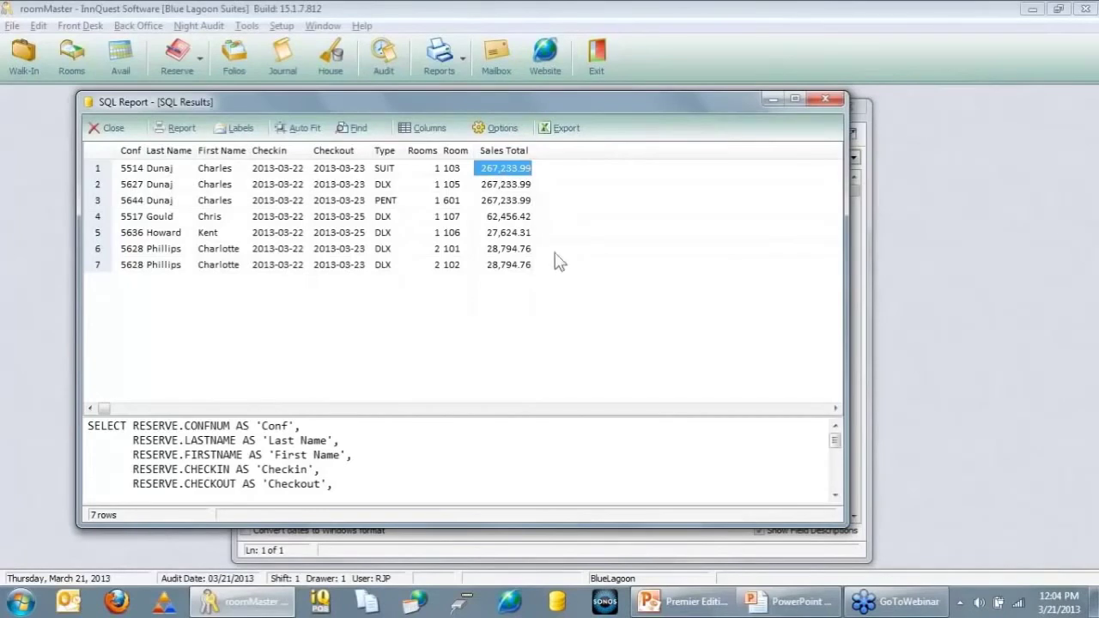
{"action": "left_click", "coordinate": [507, 204], "text": "shift"}
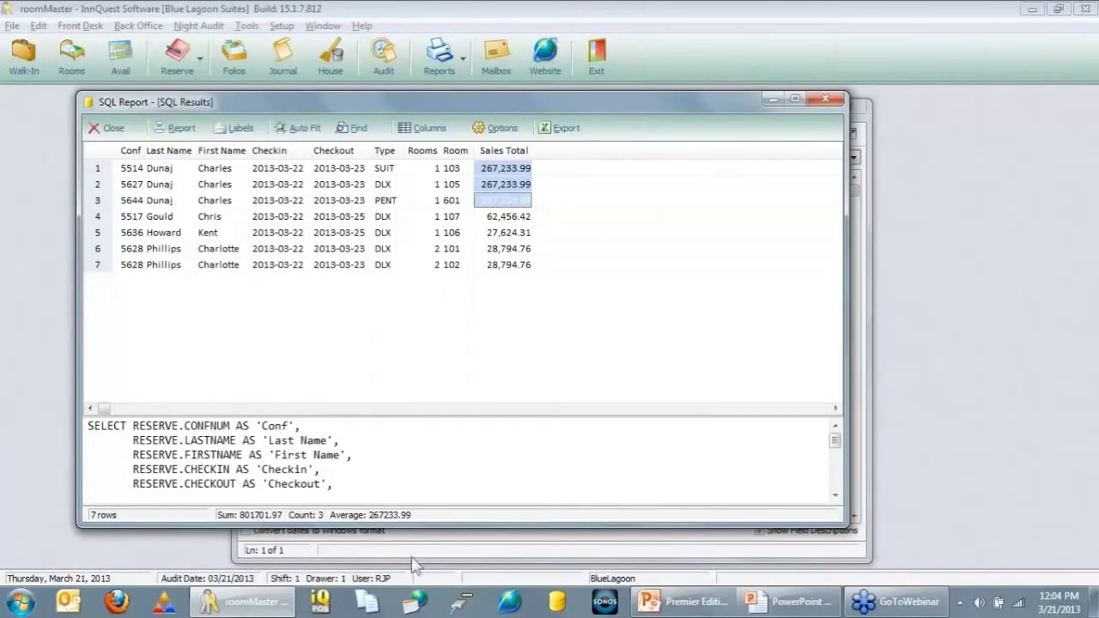
{"action": "left_click", "coordinate": [513, 265], "text": "shift"}
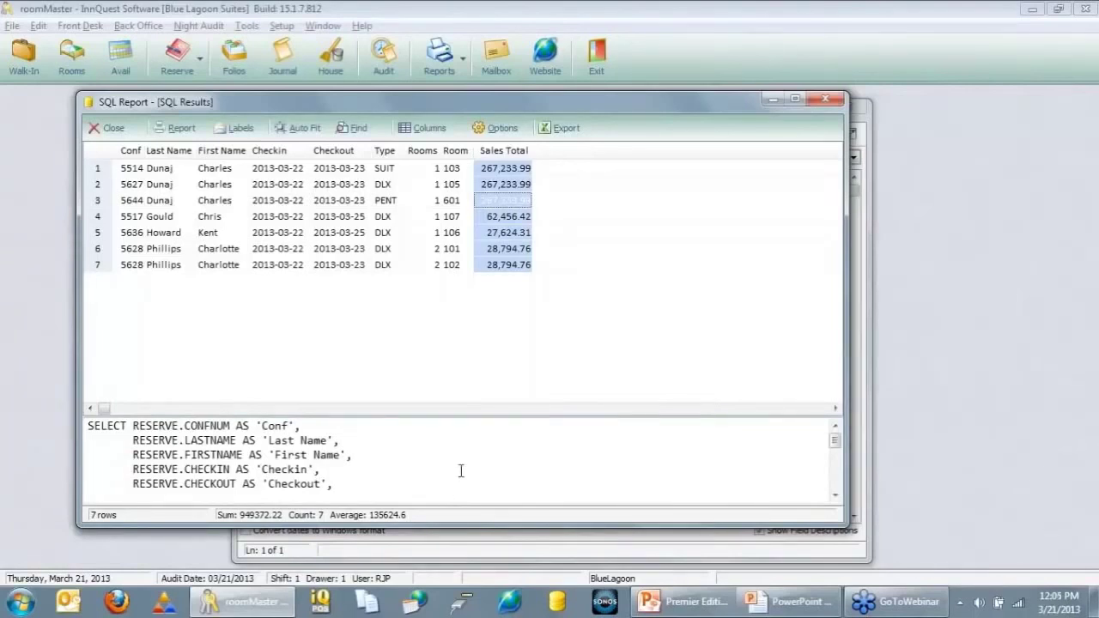
- Close the query results and the interactive SQL report, and open the Reports Menu
{"action": "left_click", "coordinate": [112, 128]}
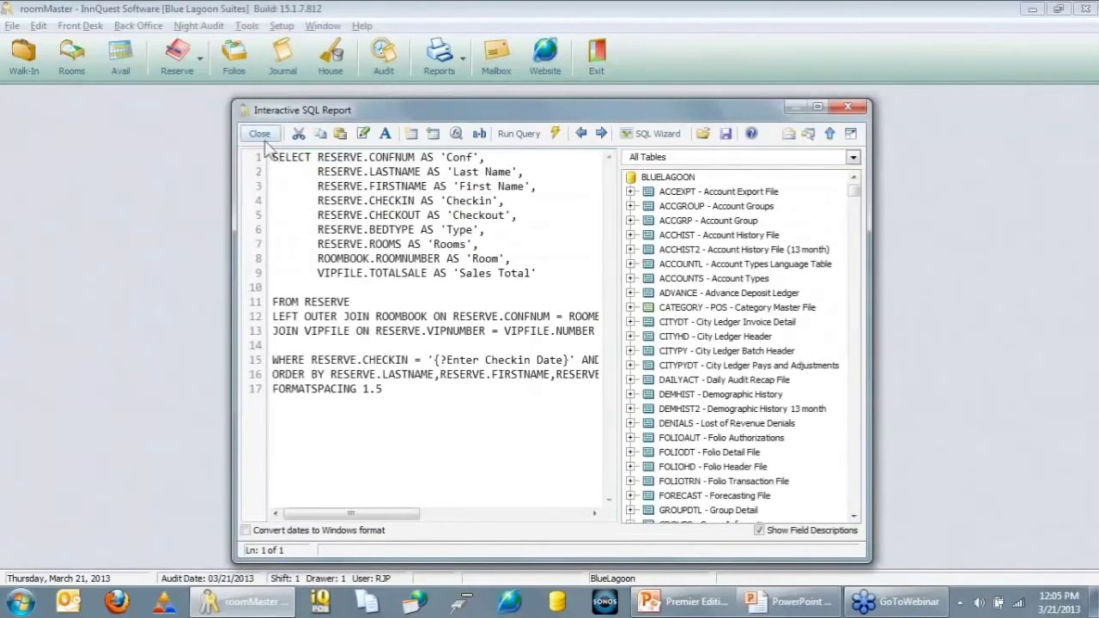
{"action": "left_click", "coordinate": [262, 133]}
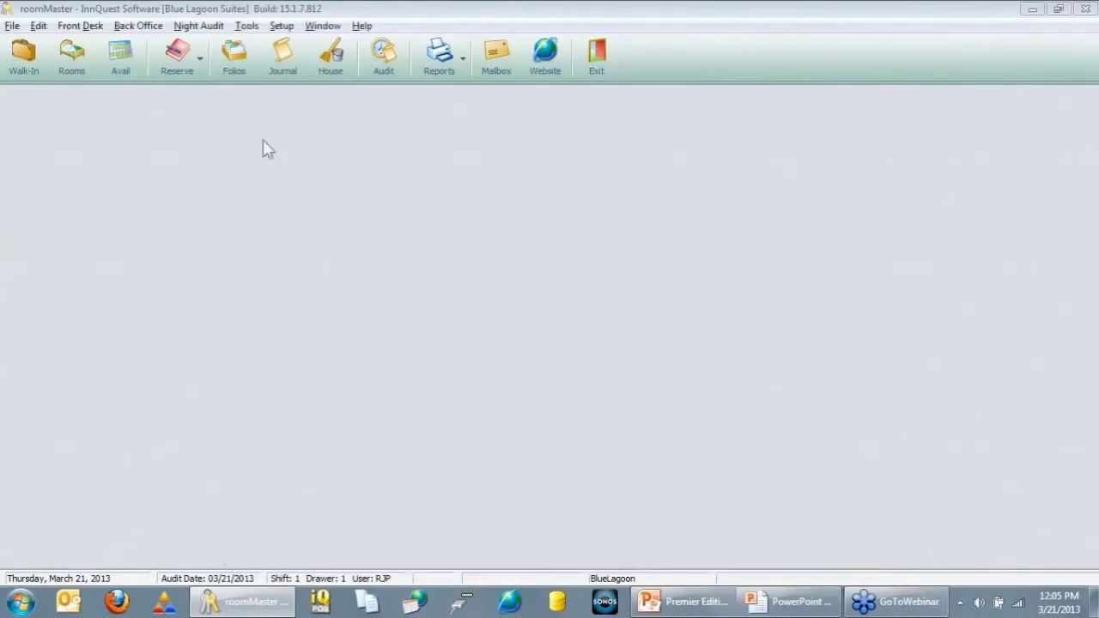
{"action": "left_click", "coordinate": [444, 56]}
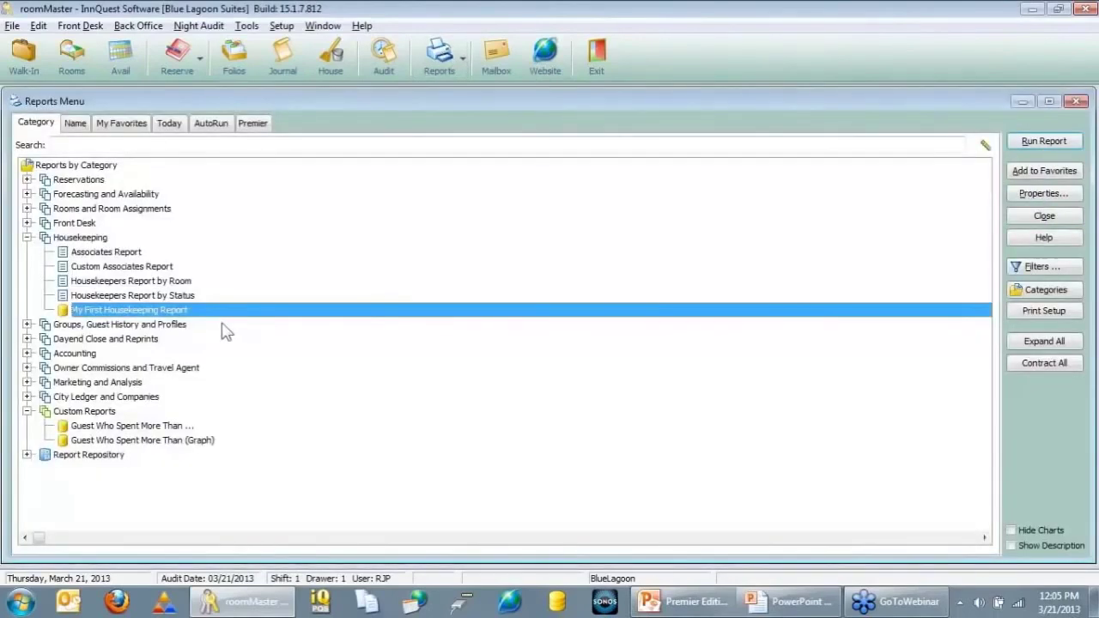
- Create a new report in the Front Desk category titled High Profile Arrivals, with the Embedded SQL Report type
{"action": "left_click", "coordinate": [71, 226]}
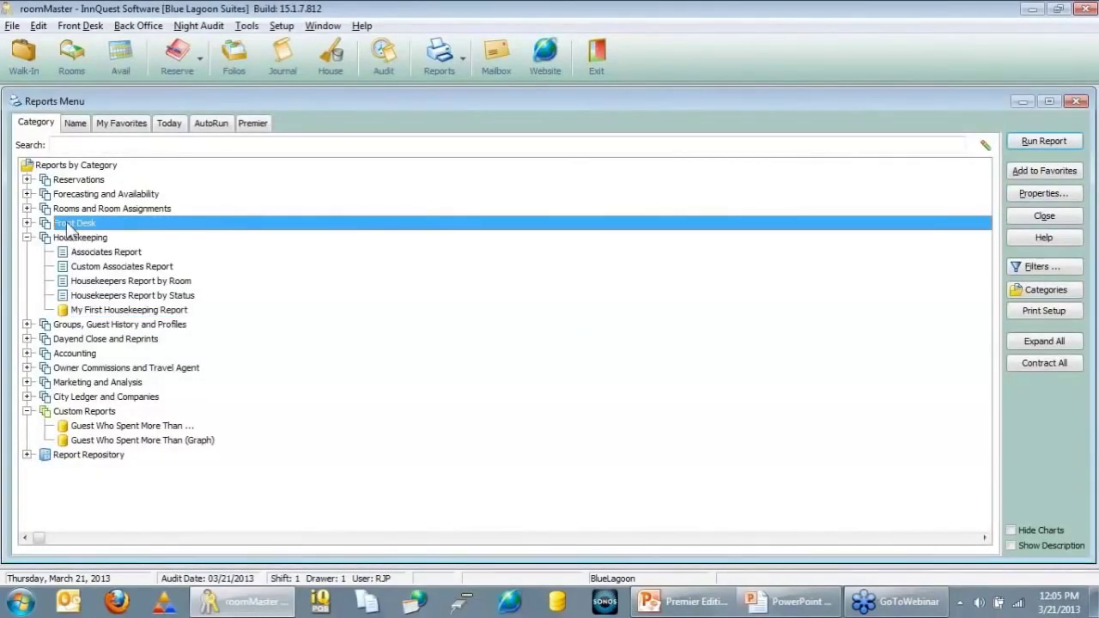
{"action": "right_click", "coordinate": [71, 227]}
{"action": "left_click", "coordinate": [140, 303]}
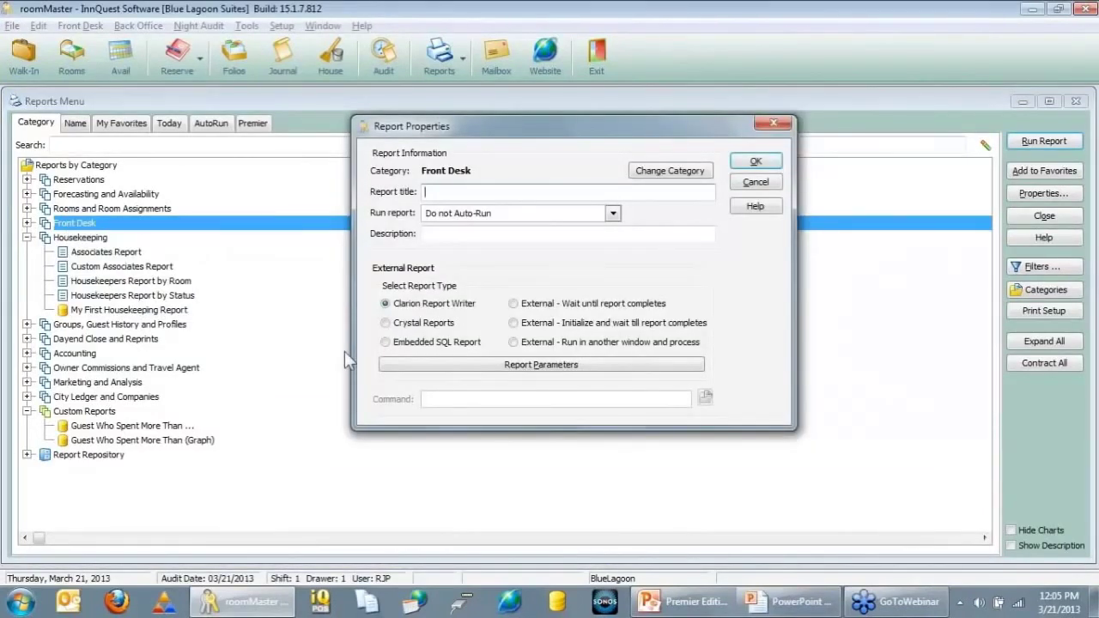
{"action": "type", "text": "High Profile Arrivals"}
{"action": "left_click", "coordinate": [431, 343]}
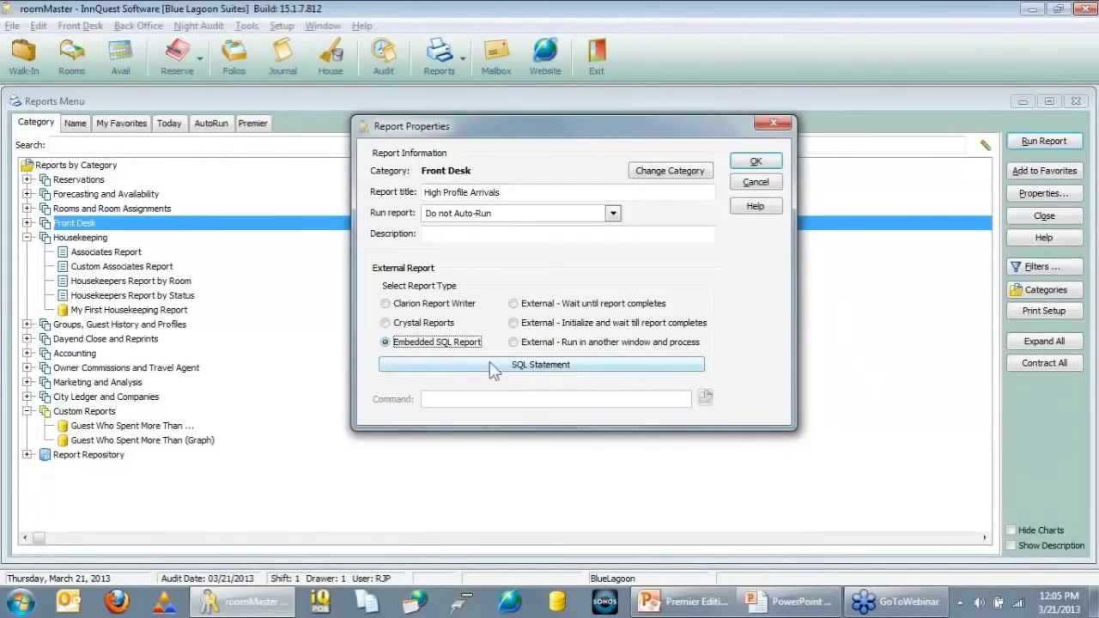
- Recall the previous query as the report's SQL statement, allow export of data, and save the statement and report properties
{"action": "left_click", "coordinate": [494, 368]}
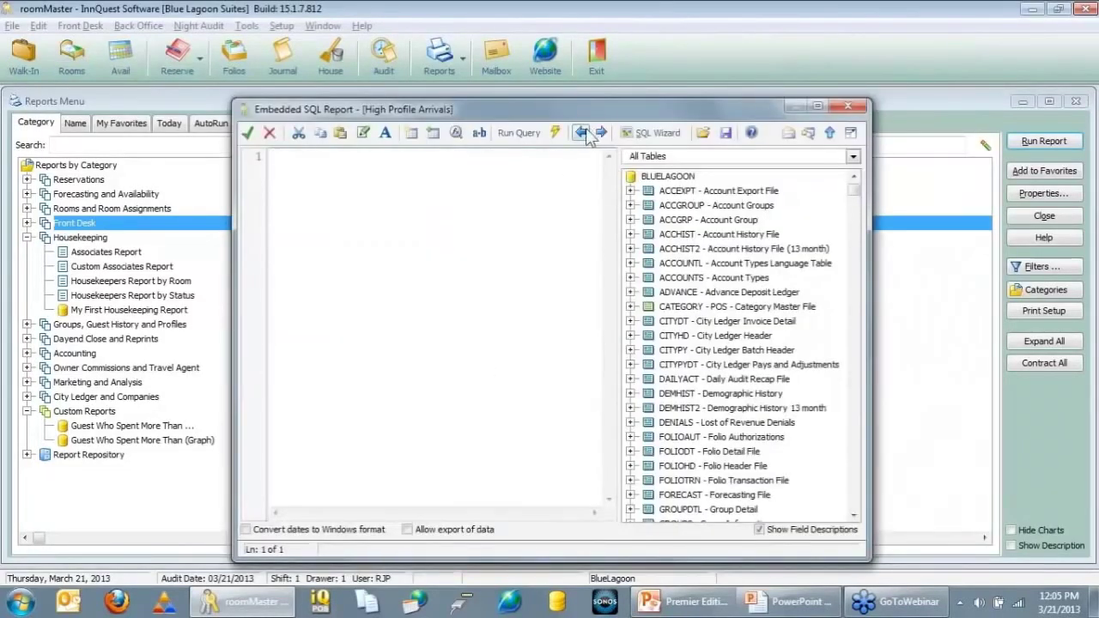
{"action": "left_click", "coordinate": [582, 132]}
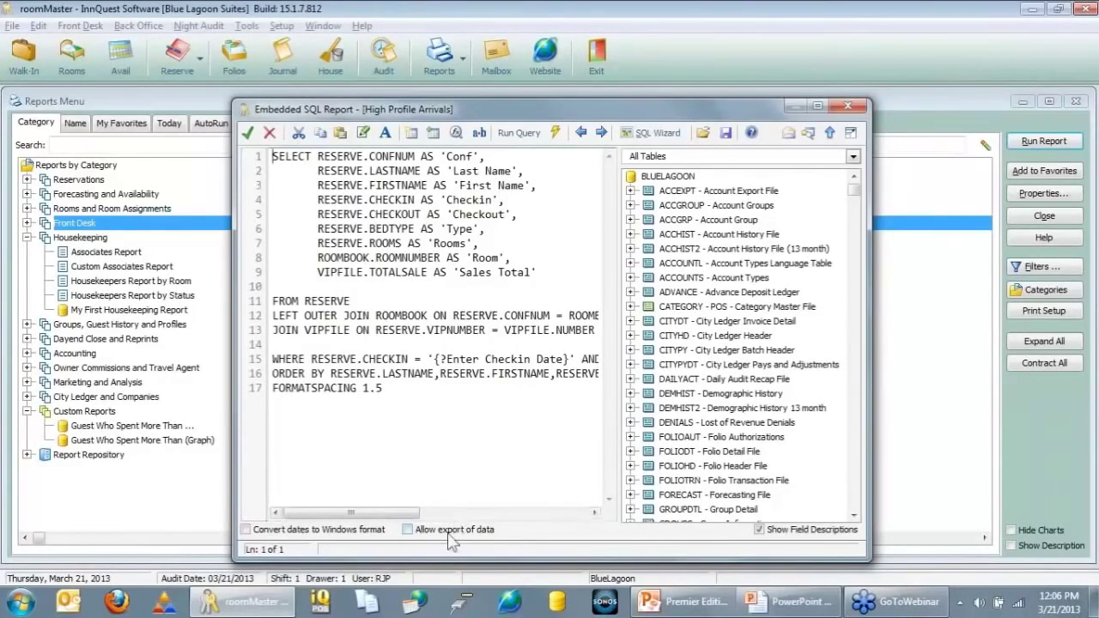
{"action": "left_click", "coordinate": [456, 530]}
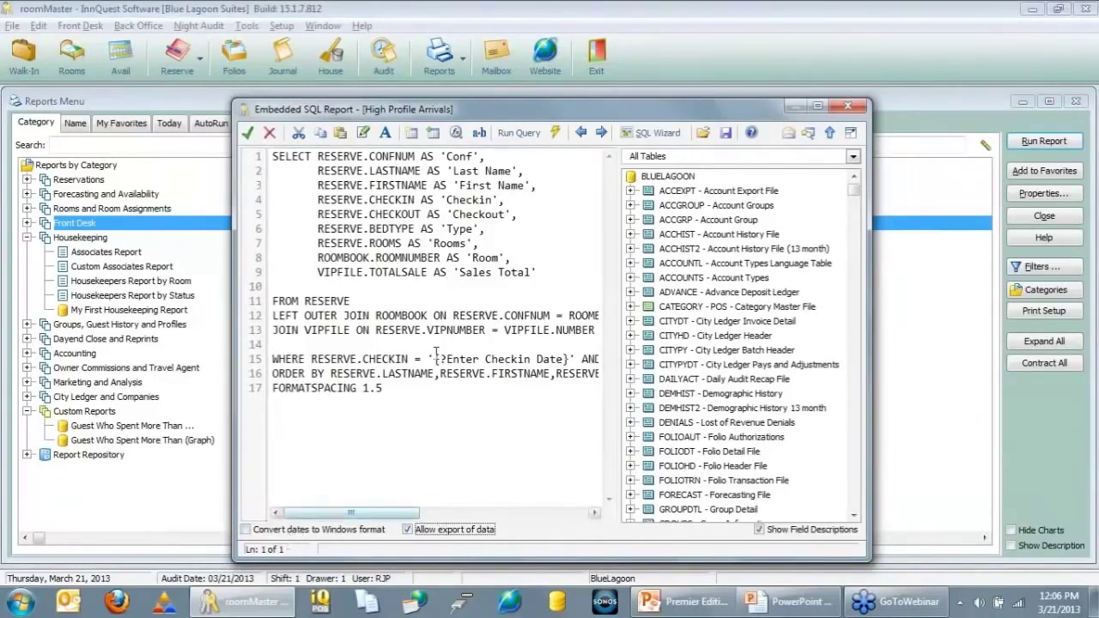
{"action": "left_click", "coordinate": [248, 134]}
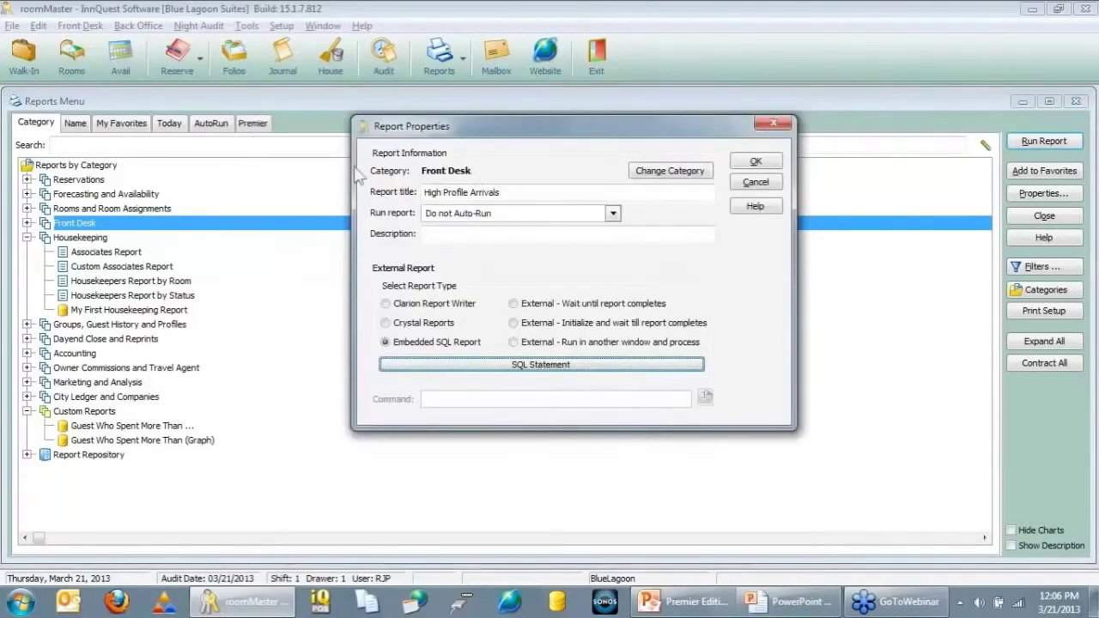
{"action": "left_click", "coordinate": [754, 163]}
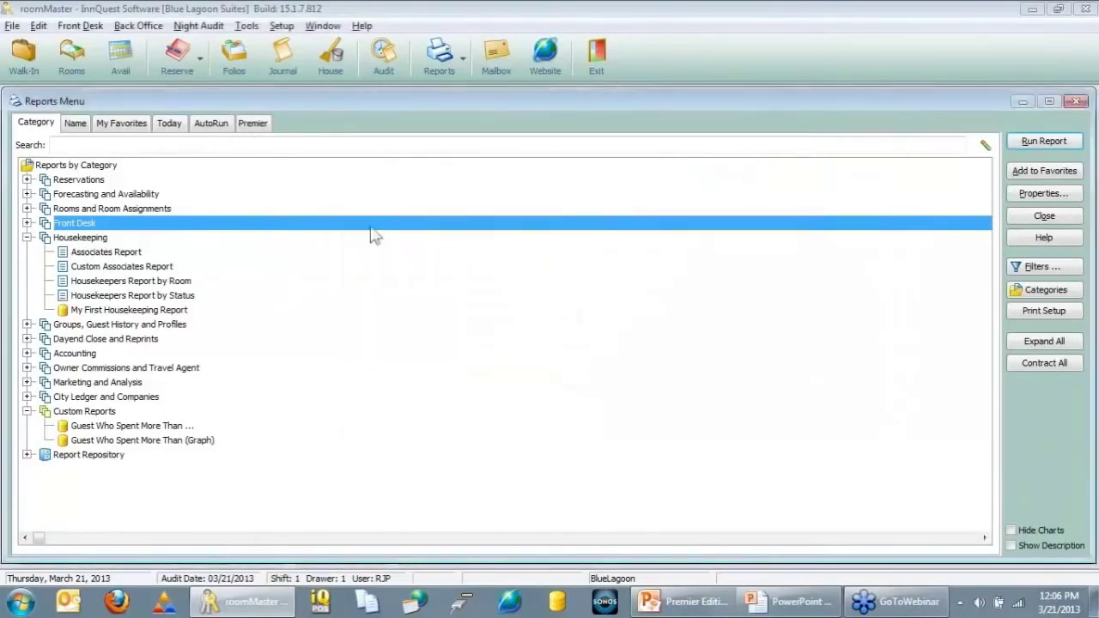
- Run High Profile Arrivals from the Front Desk reports with check-in date 2013-03-22, preview its printable version, and close without printing
{"action": "left_click", "coordinate": [28, 224]}
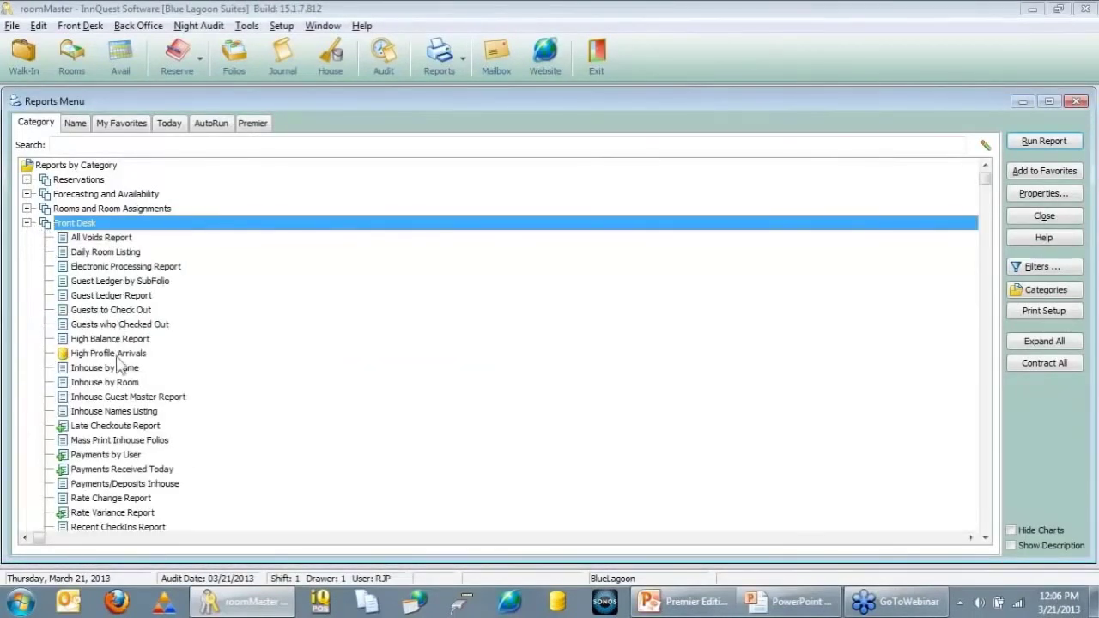
{"action": "left_click", "coordinate": [121, 358]}
{"action": "double_click", "coordinate": [121, 358]}
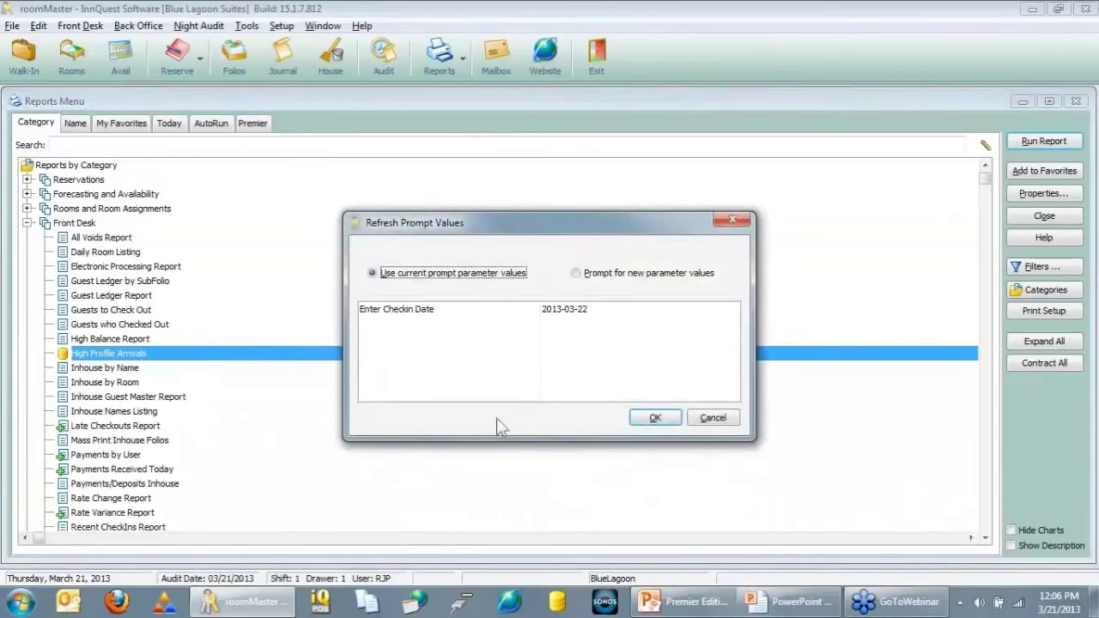
{"action": "left_click", "coordinate": [654, 418]}
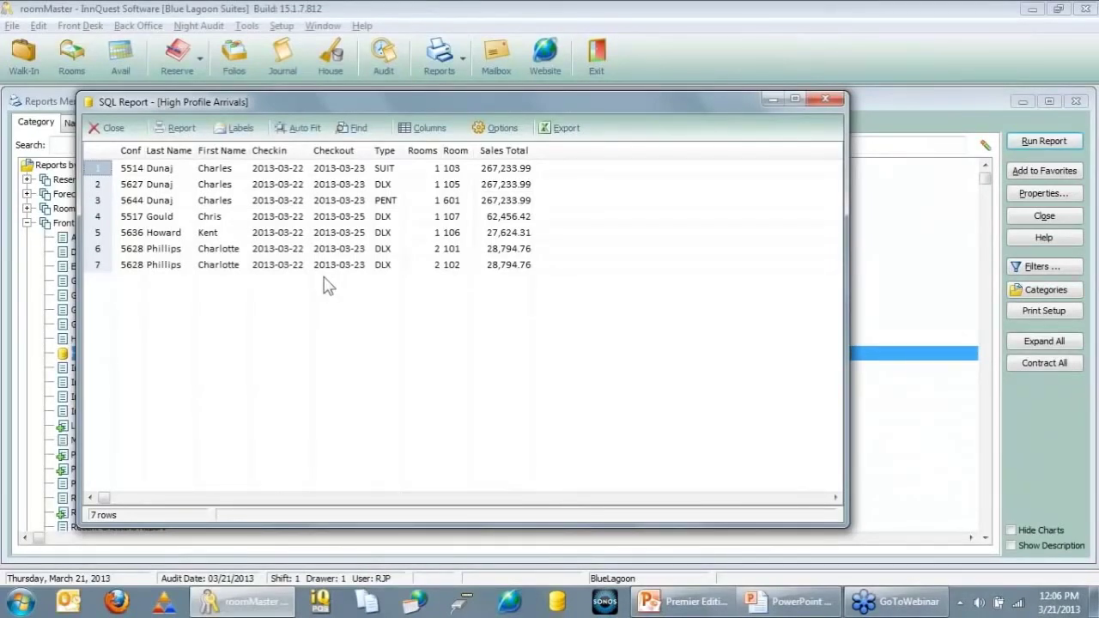
{"action": "left_click", "coordinate": [176, 129]}
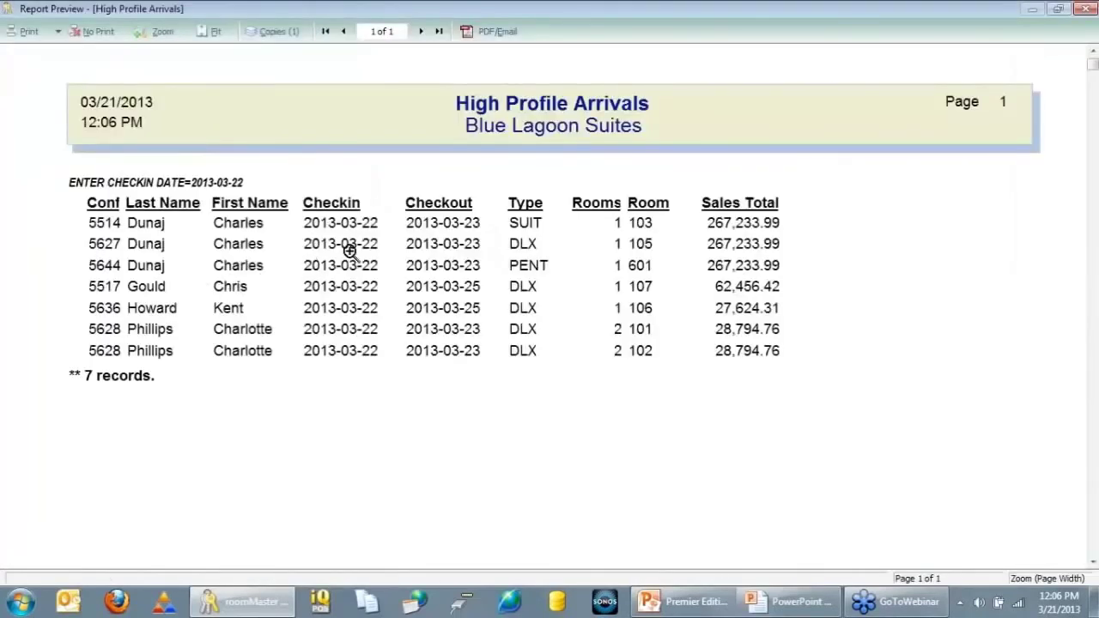
{"action": "left_click", "coordinate": [95, 38]}
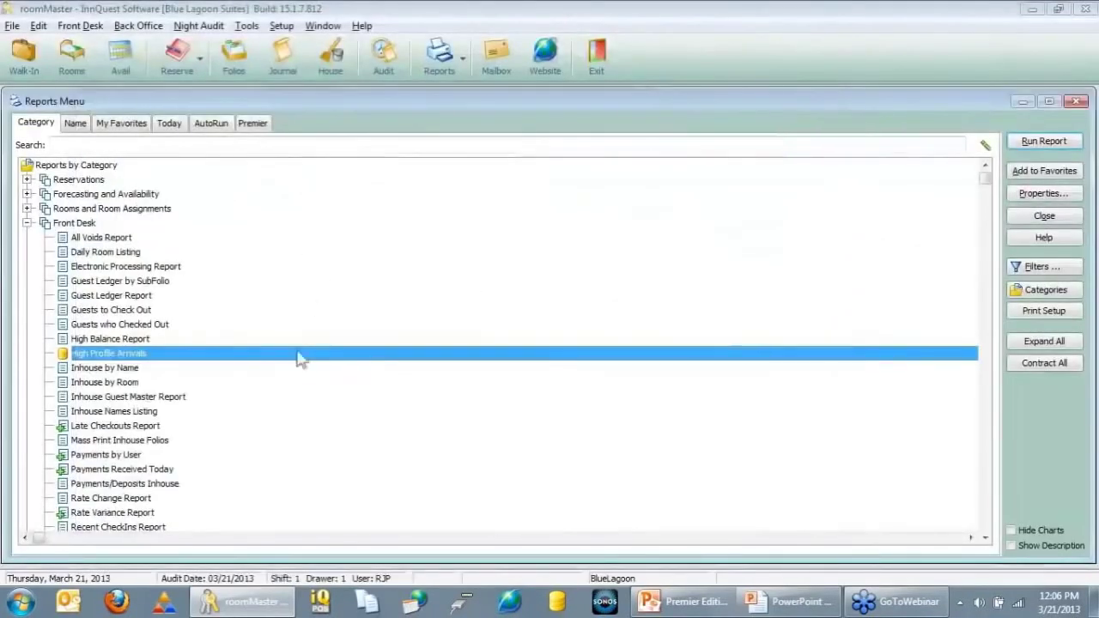
- Enable converting dates to Windows format in the High Profile Arrivals SQL statement and save the statement and report properties
{"action": "right_click", "coordinate": [537, 352]}
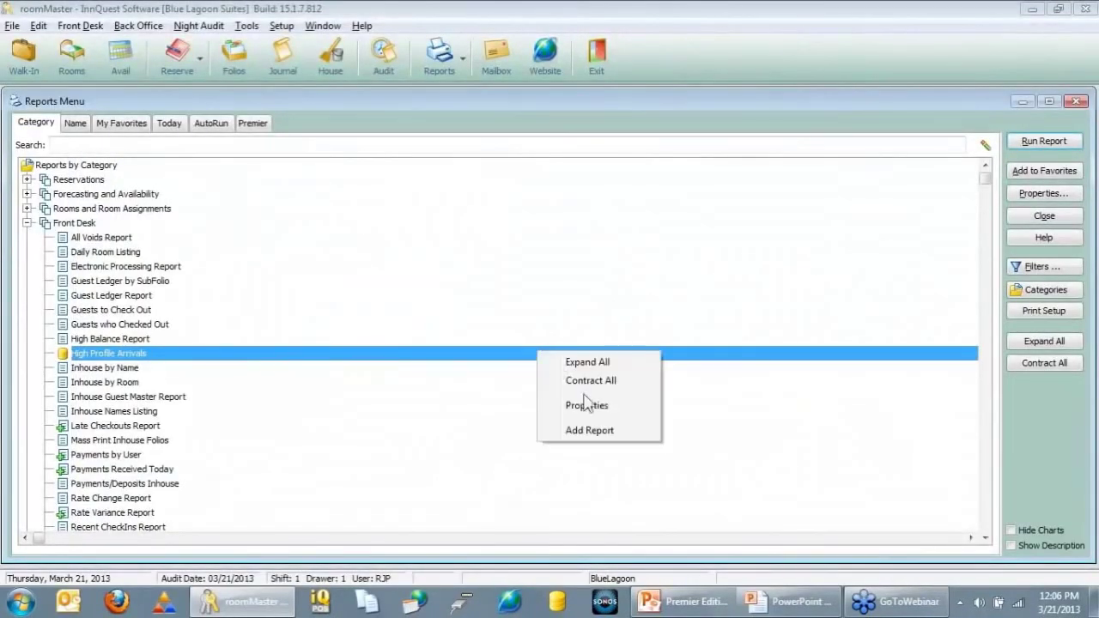
{"action": "left_click", "coordinate": [577, 407]}
{"action": "left_click", "coordinate": [506, 364]}
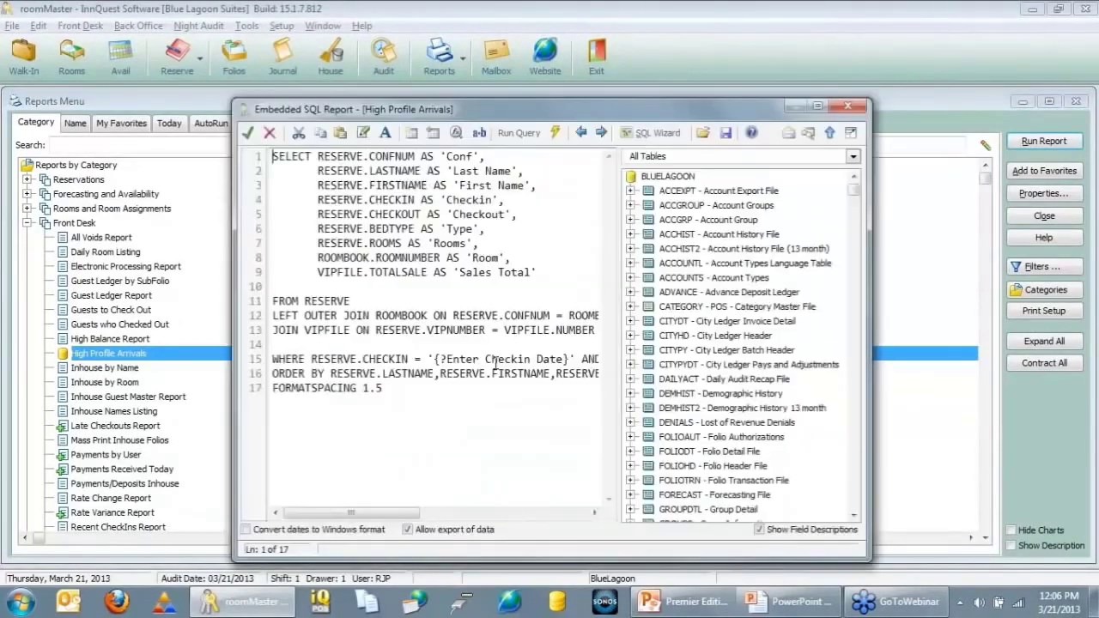
{"action": "left_click", "coordinate": [246, 530]}
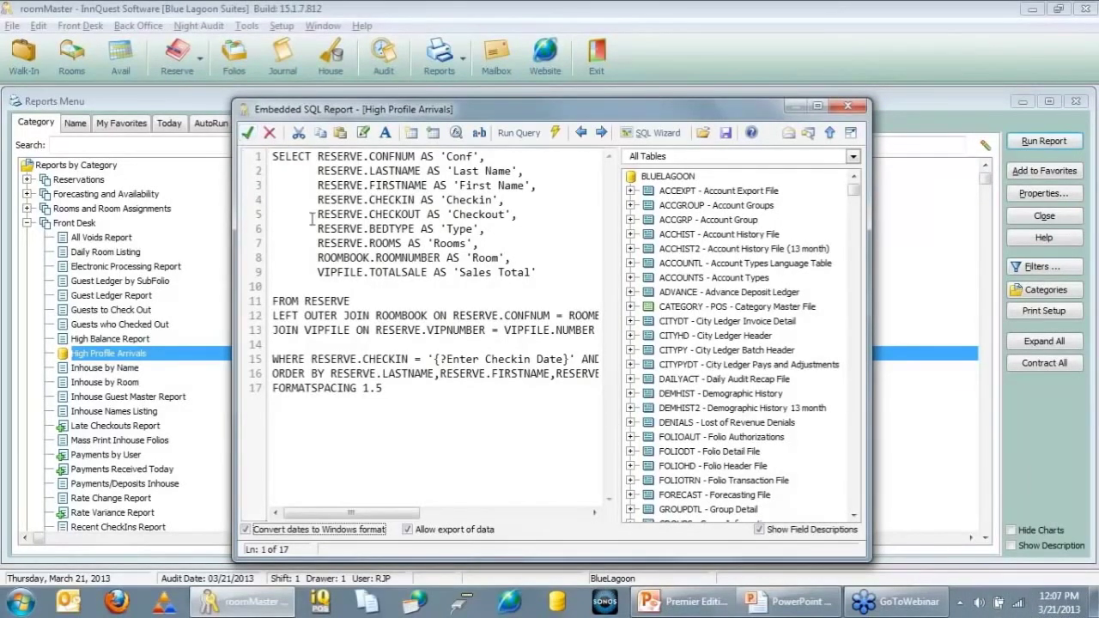
{"action": "left_click", "coordinate": [247, 132]}
{"action": "left_click", "coordinate": [756, 161]}
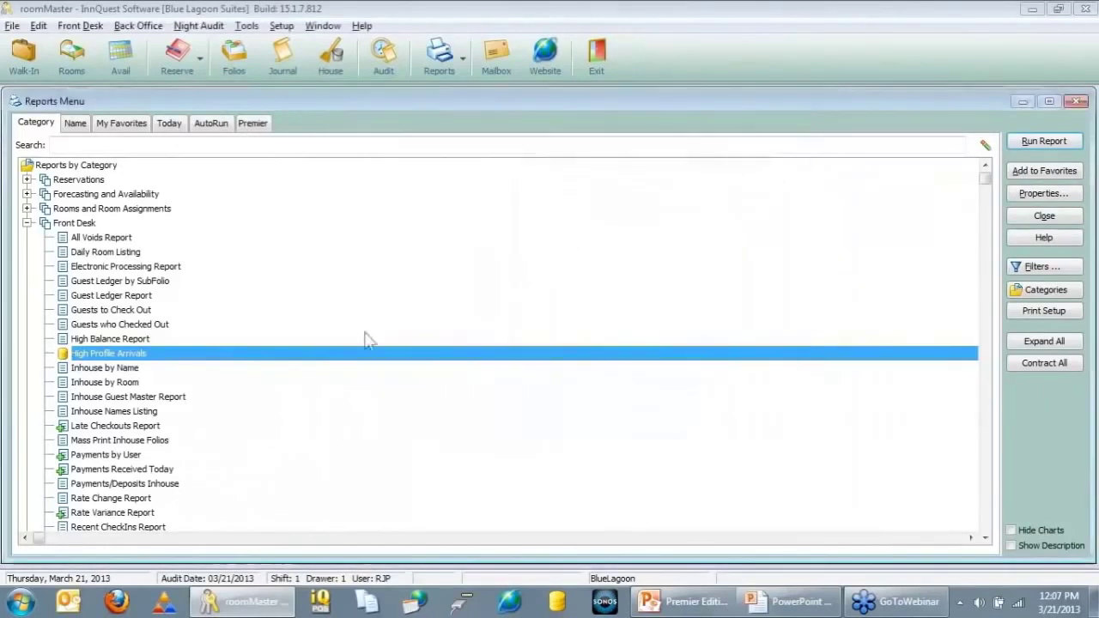
- Run High Profile Arrivals for check-in date March 22, 2013, preview its printable version, and close it without printing
{"action": "double_click", "coordinate": [287, 359]}
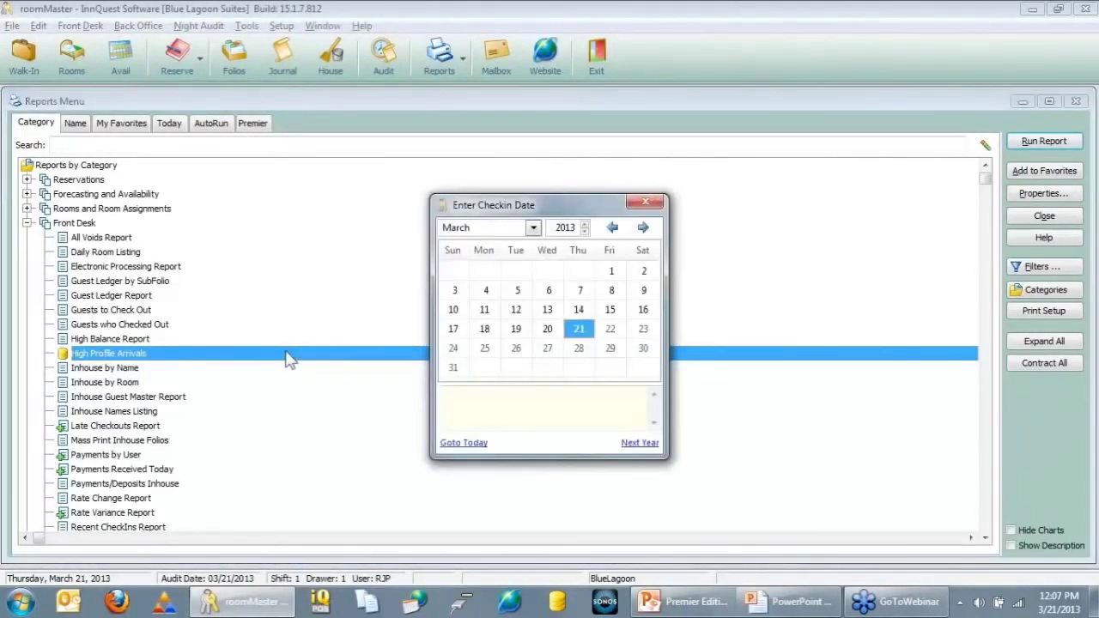
{"action": "left_click", "coordinate": [613, 338]}
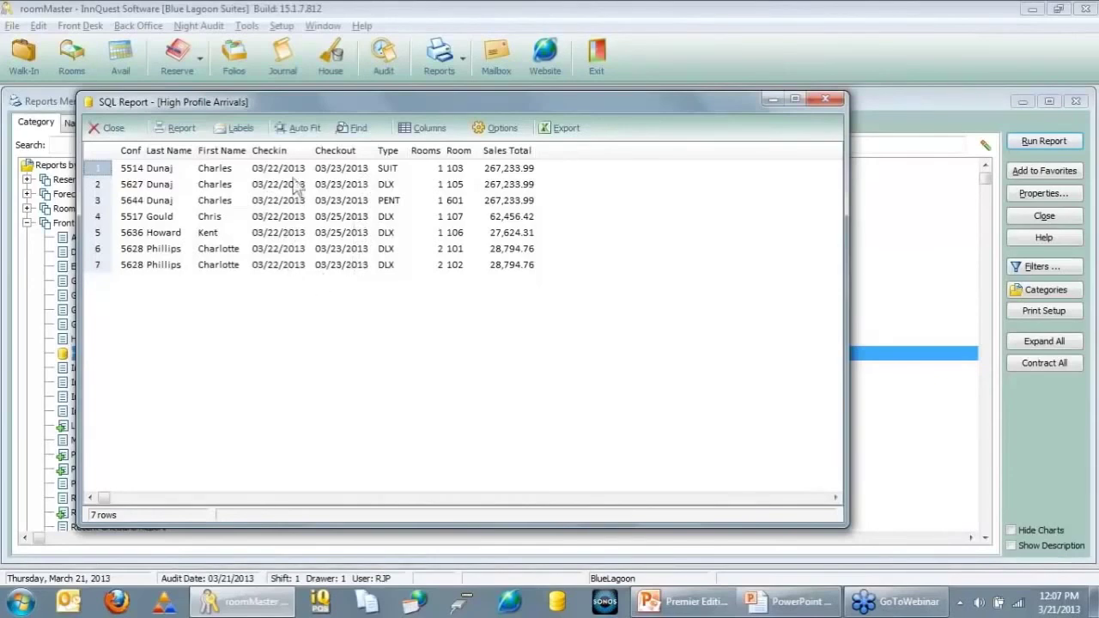
{"action": "left_click", "coordinate": [182, 129]}
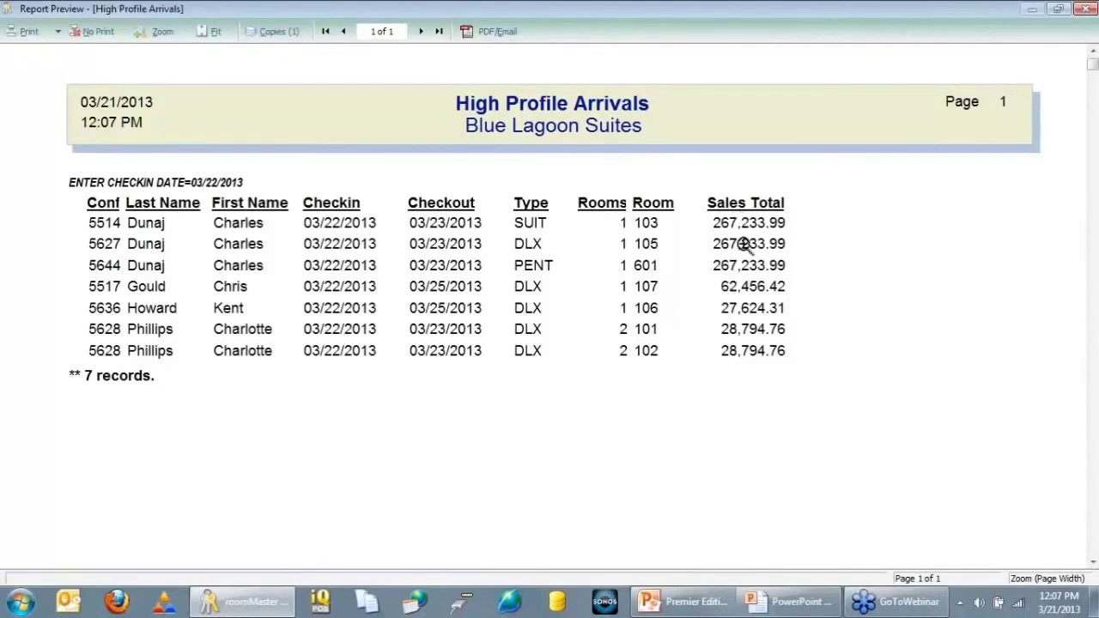
{"action": "left_click", "coordinate": [86, 32]}
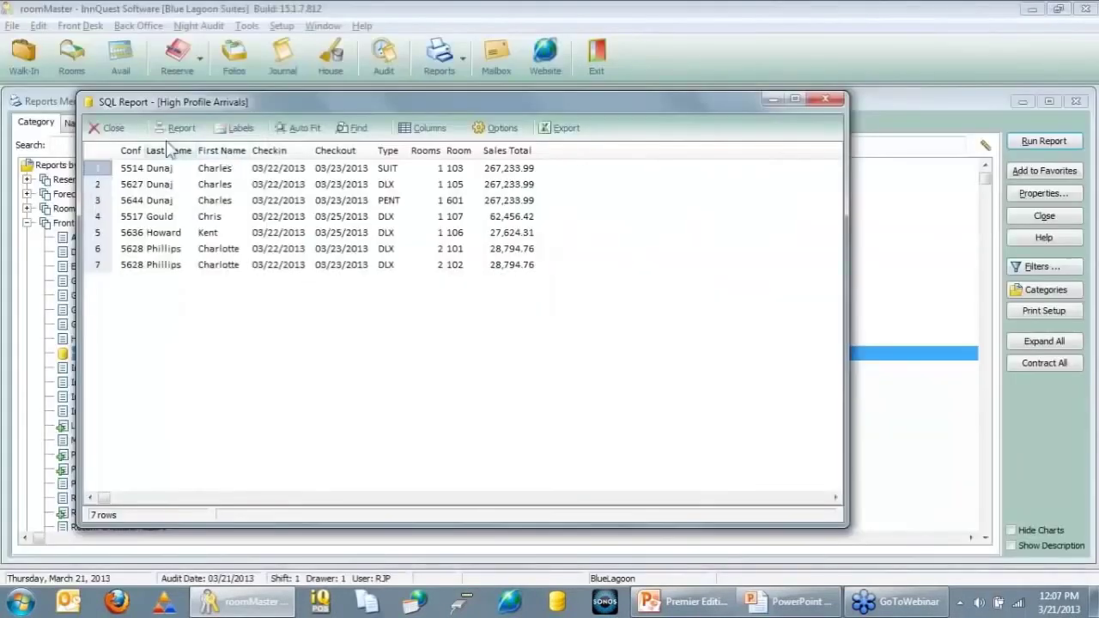
{"action": "left_click", "coordinate": [108, 127]}
- Reopen the High Profile Arrivals statement in the SQL Wizard and add Sum totals to the Rooms and Sales Total columns
{"action": "right_click", "coordinate": [213, 353]}
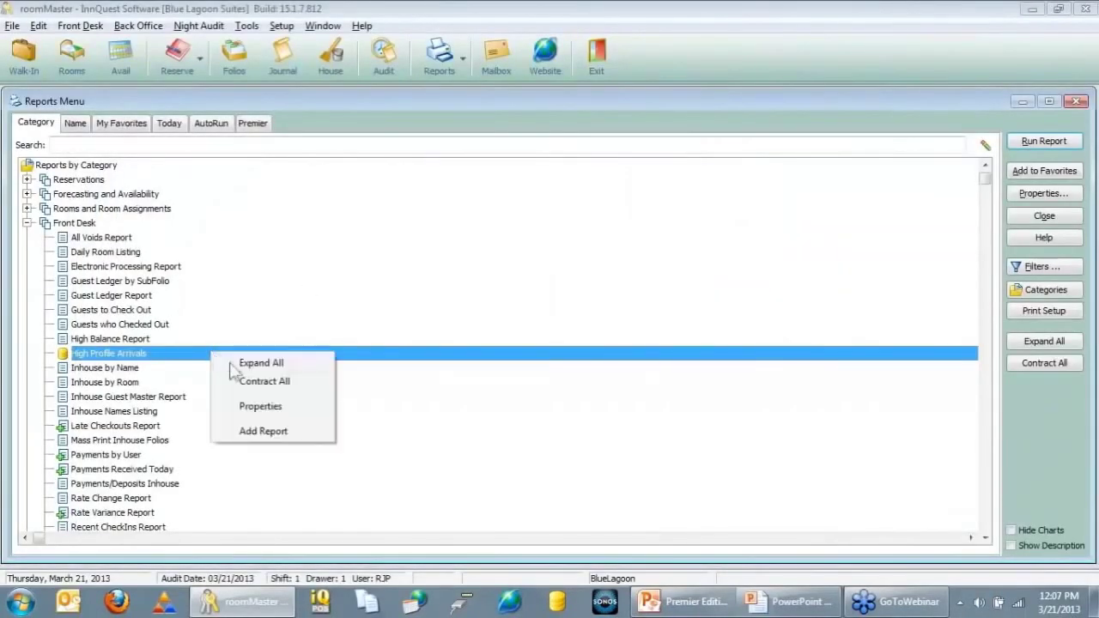
{"action": "left_click", "coordinate": [290, 409]}
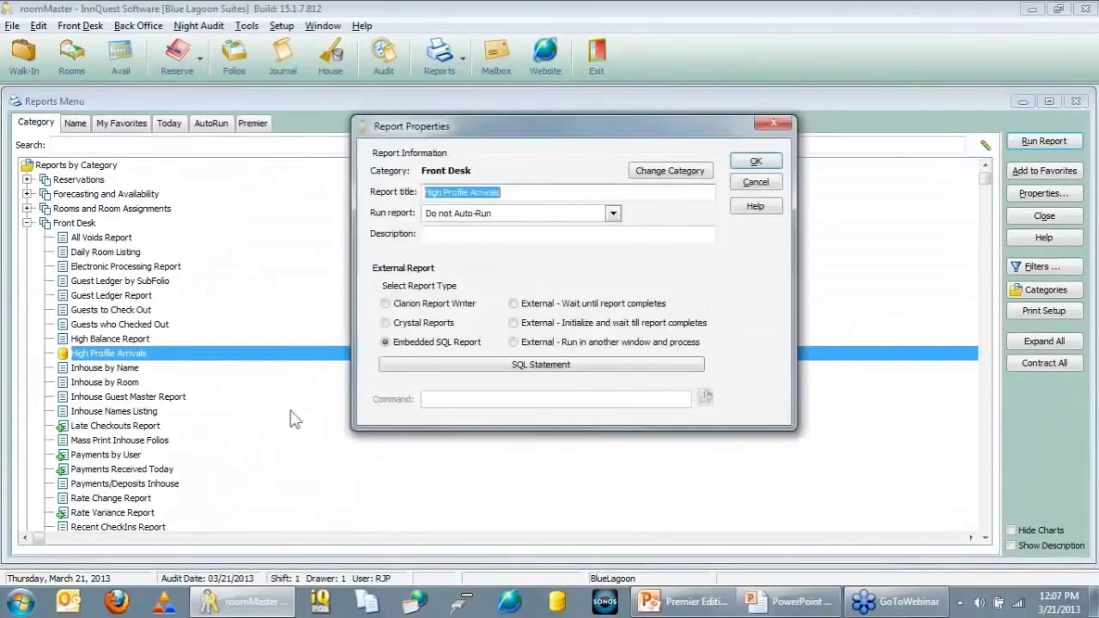
{"action": "left_click", "coordinate": [601, 364]}
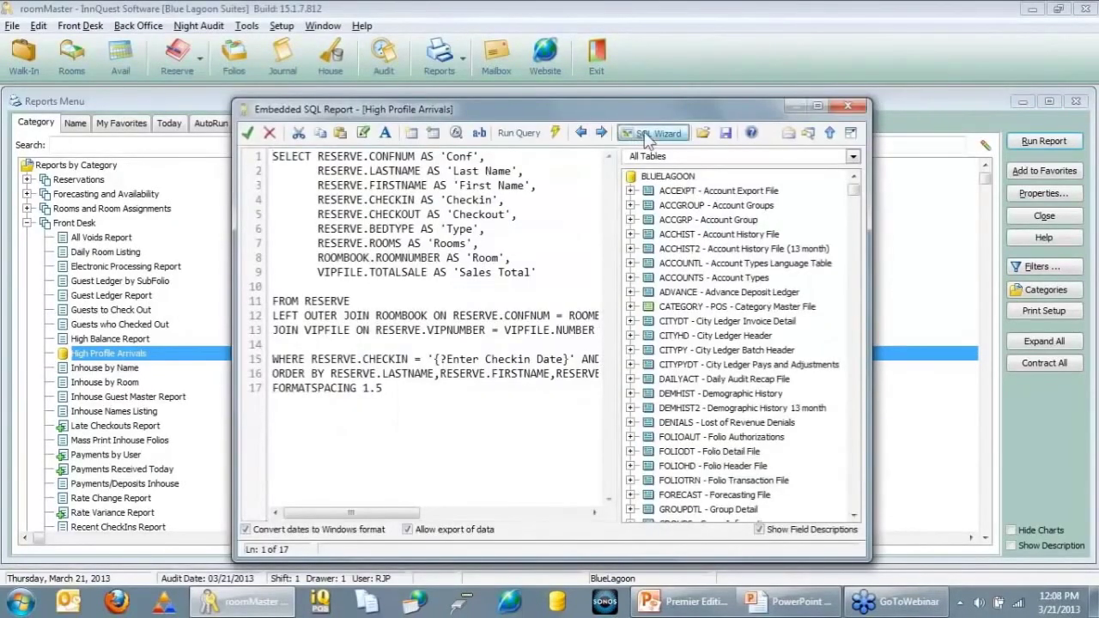
{"action": "left_click", "coordinate": [646, 135]}
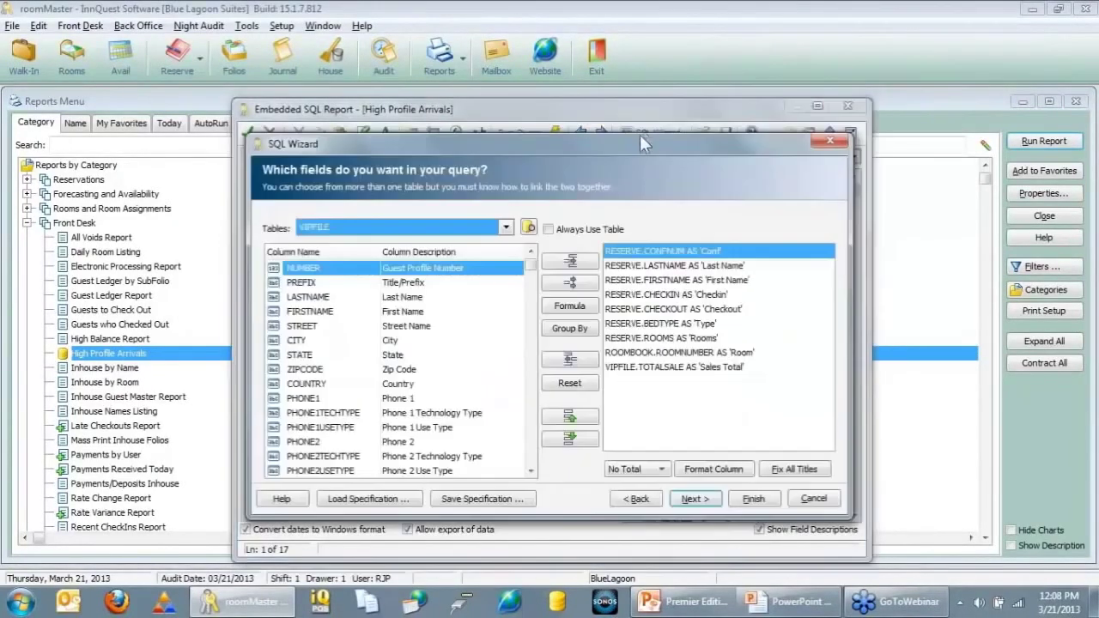
{"action": "left_click", "coordinate": [666, 338]}
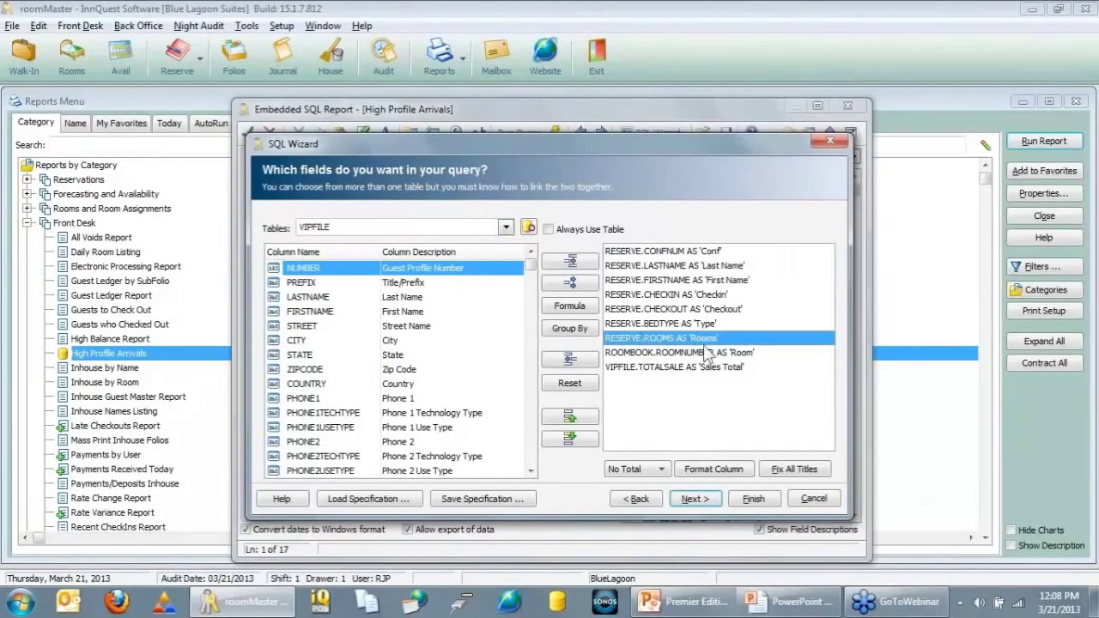
{"action": "left_click", "coordinate": [662, 472]}
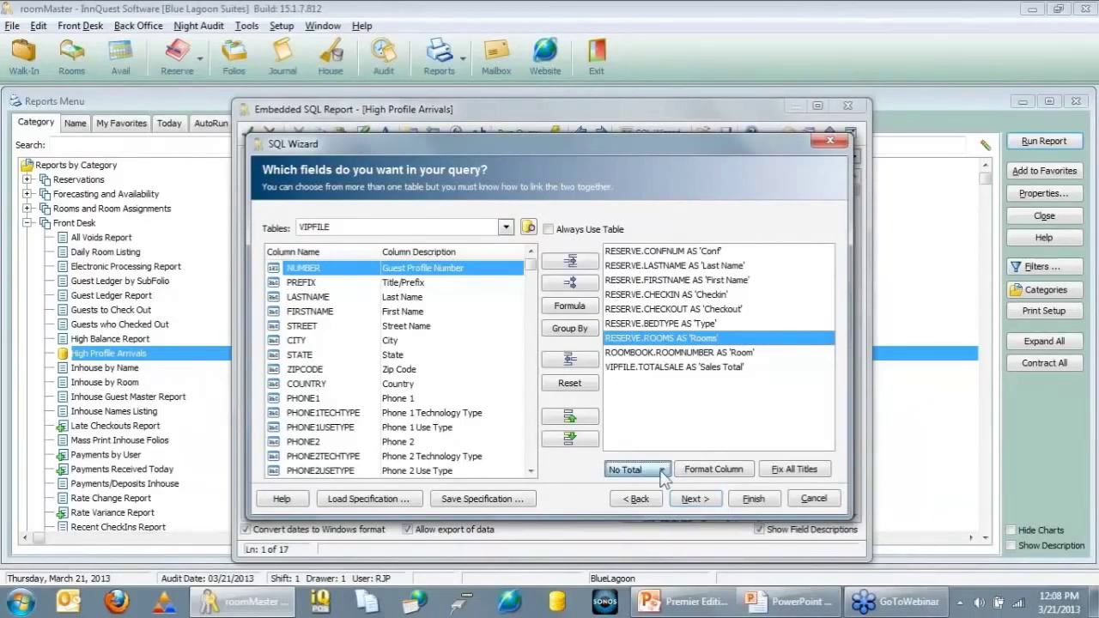
{"action": "left_click", "coordinate": [714, 371]}
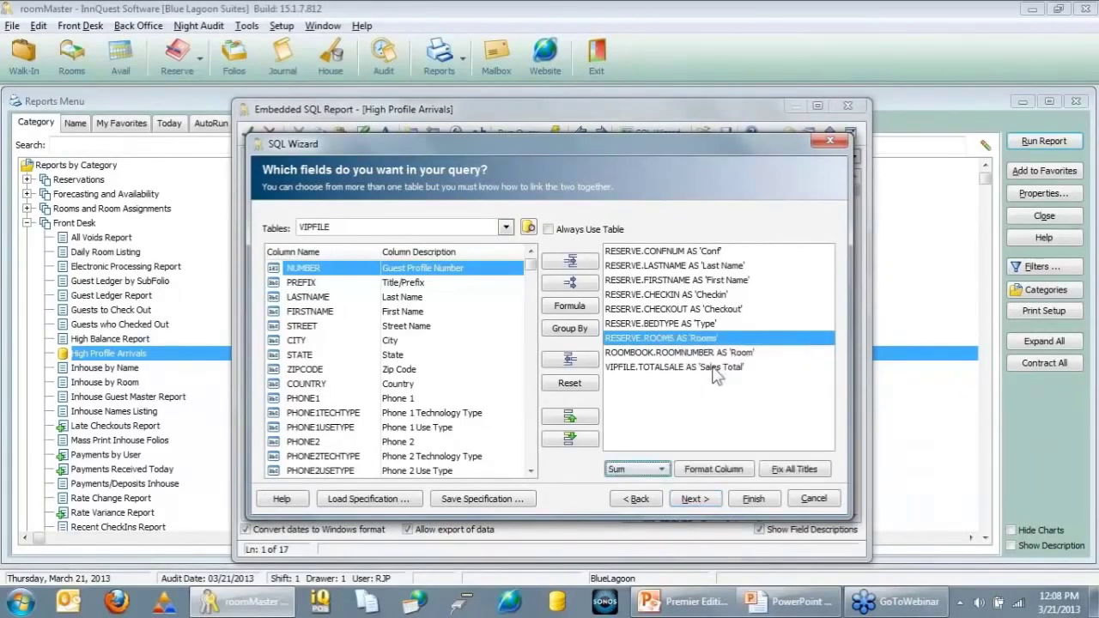
{"action": "left_click", "coordinate": [707, 369]}
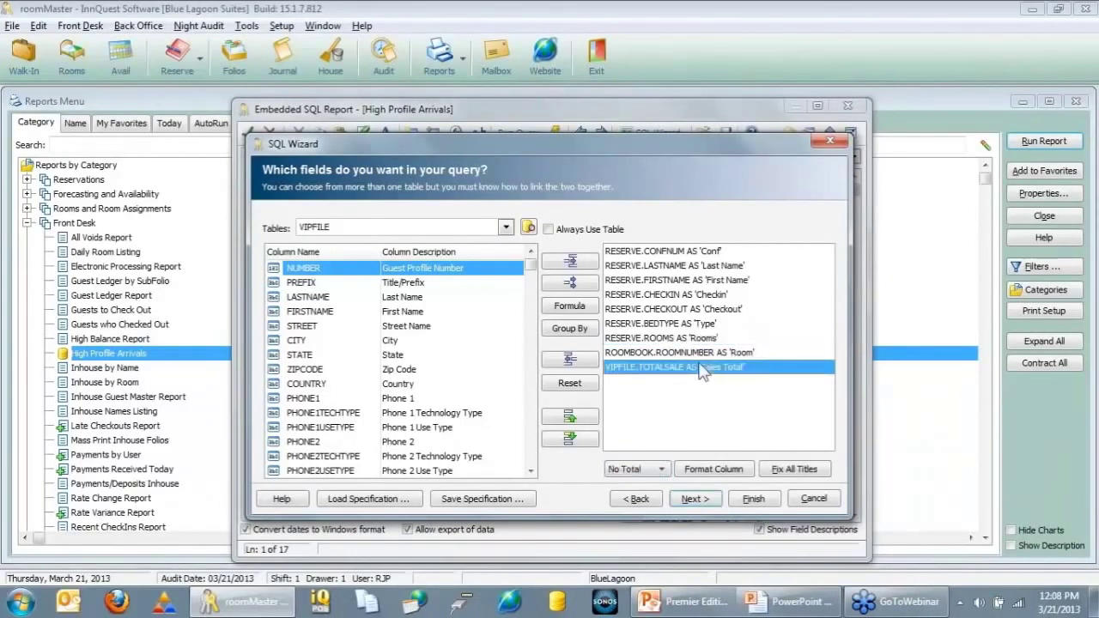
{"action": "left_click", "coordinate": [661, 469]}
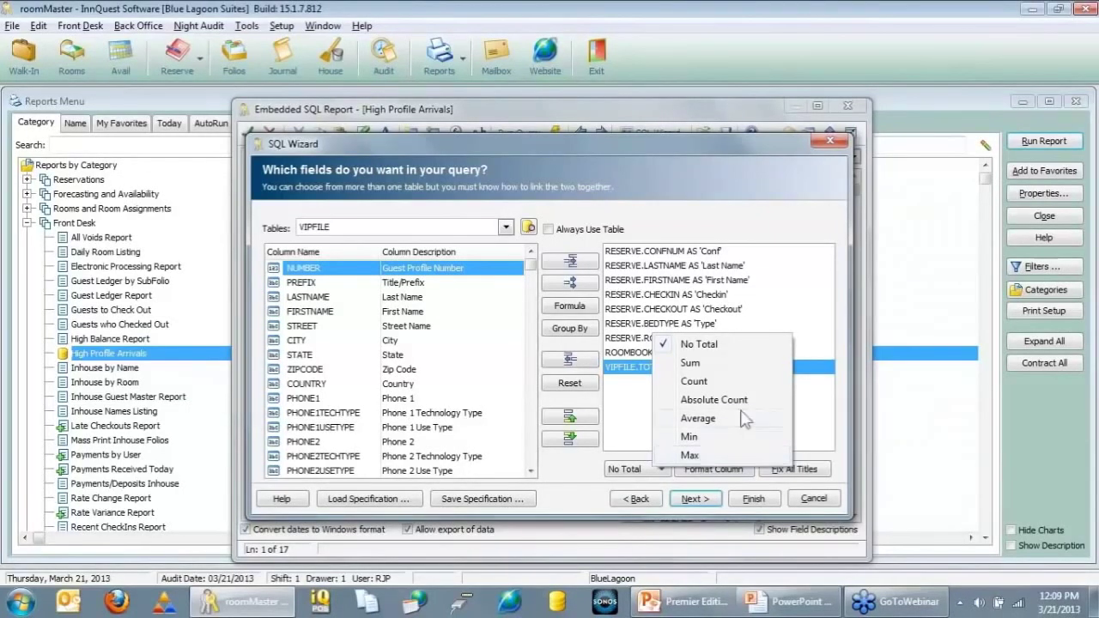
{"action": "left_click", "coordinate": [691, 363]}
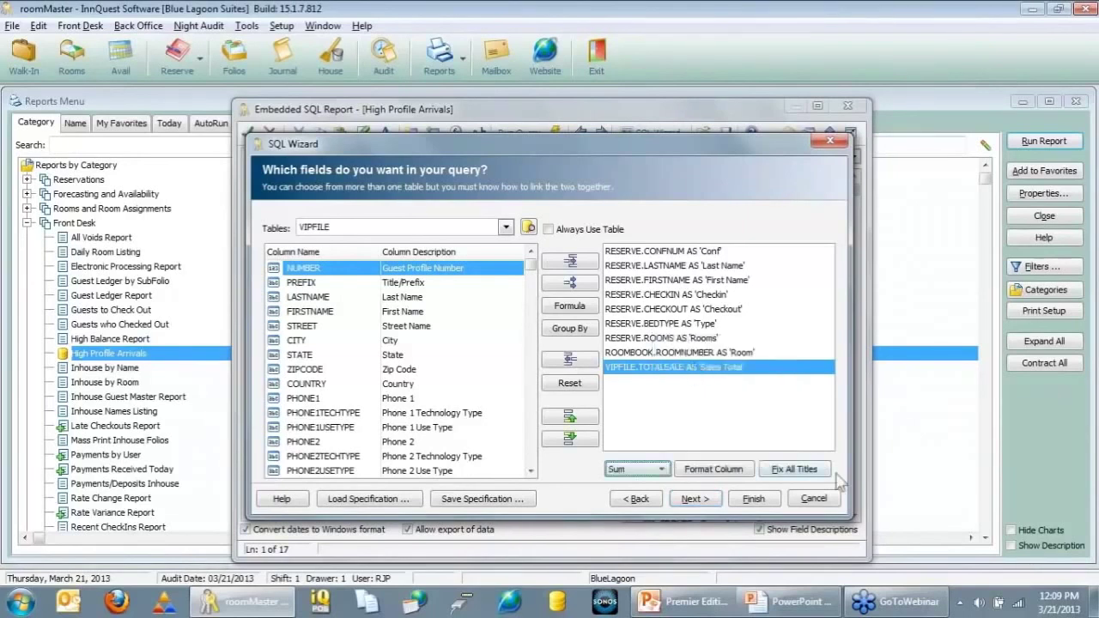
{"action": "left_click", "coordinate": [752, 499]}
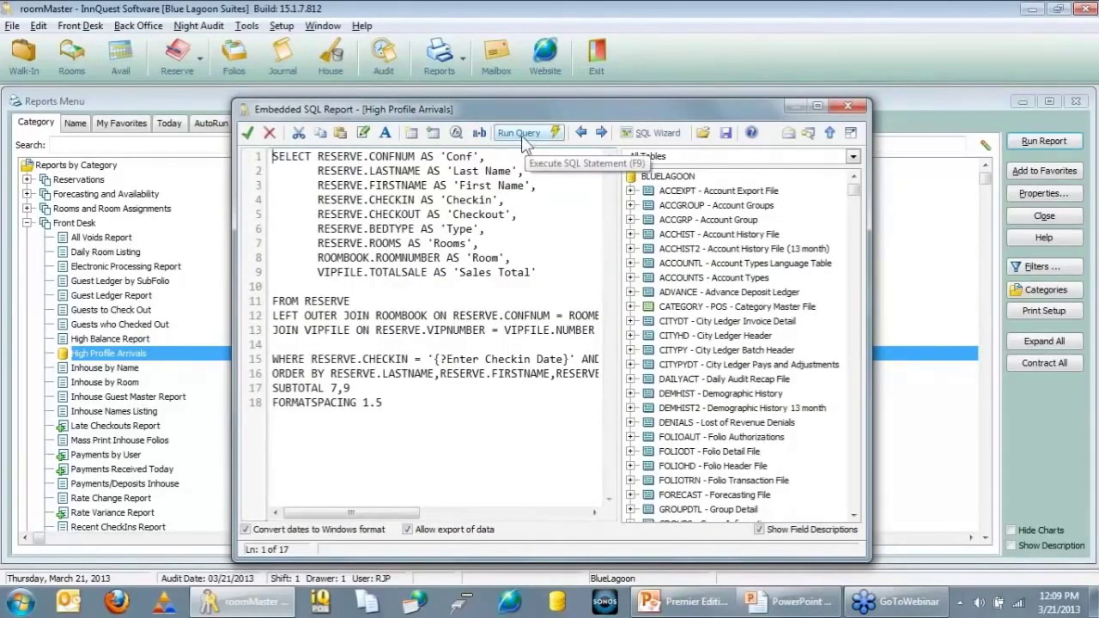
- Run the query with the column totals for check-in date March 22, 2013, preview the printable report, and close without printing
{"action": "left_click", "coordinate": [522, 135]}
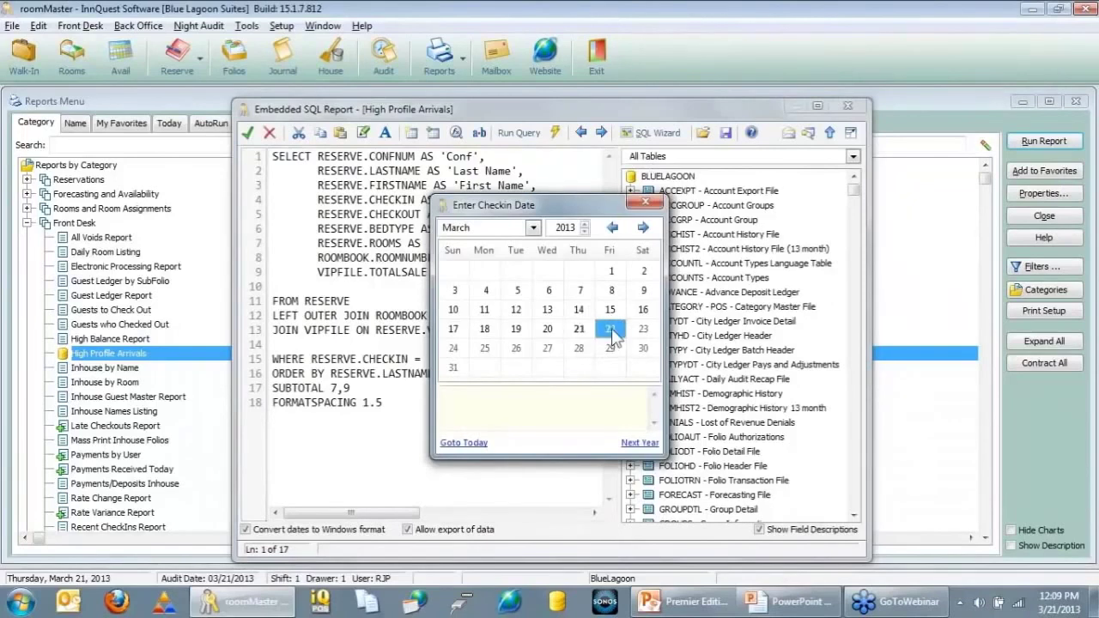
{"action": "left_click", "coordinate": [611, 330]}
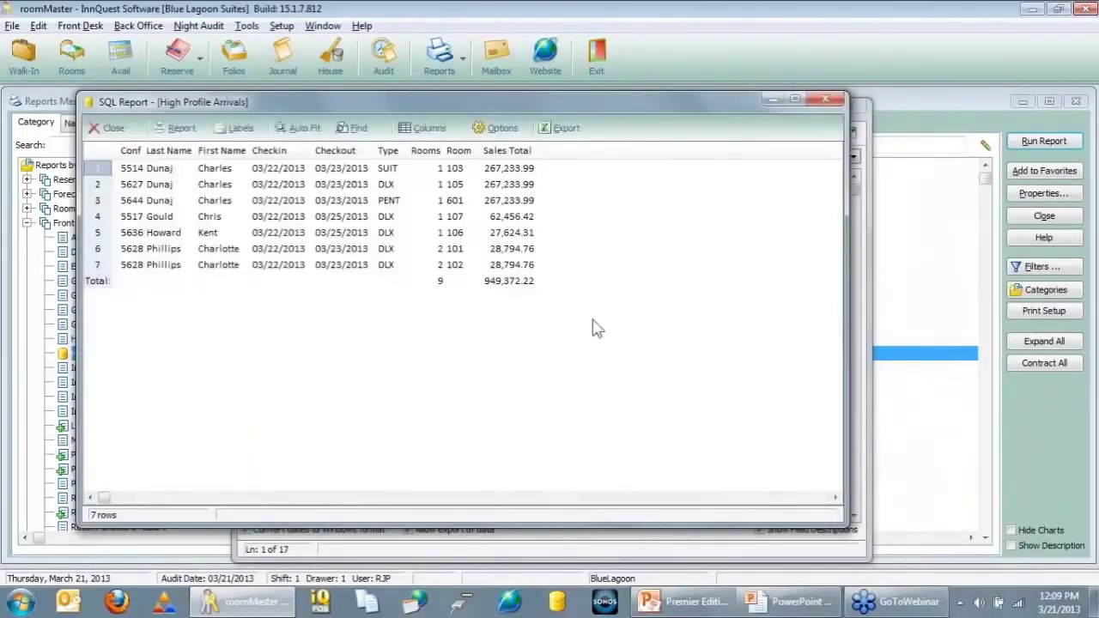
{"action": "left_click", "coordinate": [178, 129]}
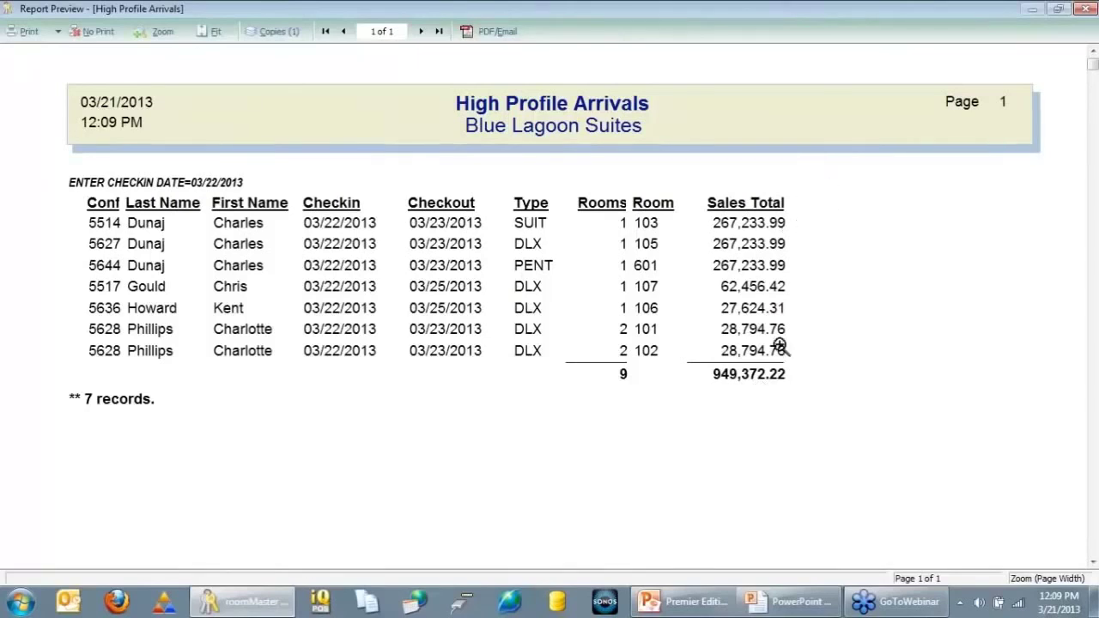
{"action": "left_click", "coordinate": [124, 36]}
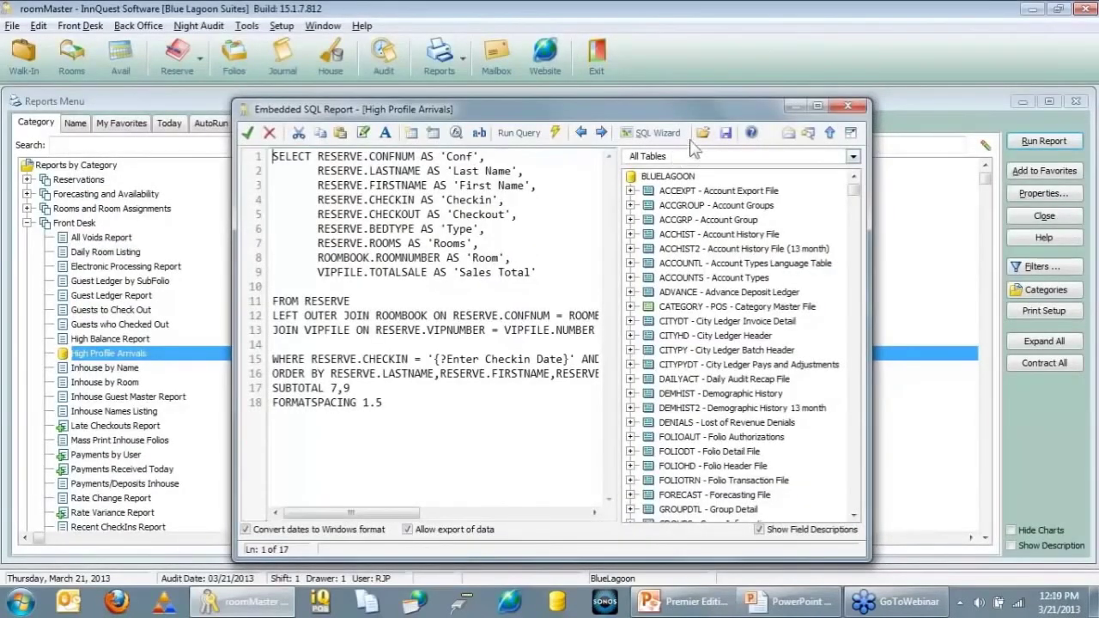
- Format the Sales Total column in the SQL Wizard with the -1,234 picture and a $ symbol shown on the left
{"action": "left_click", "coordinate": [681, 137]}
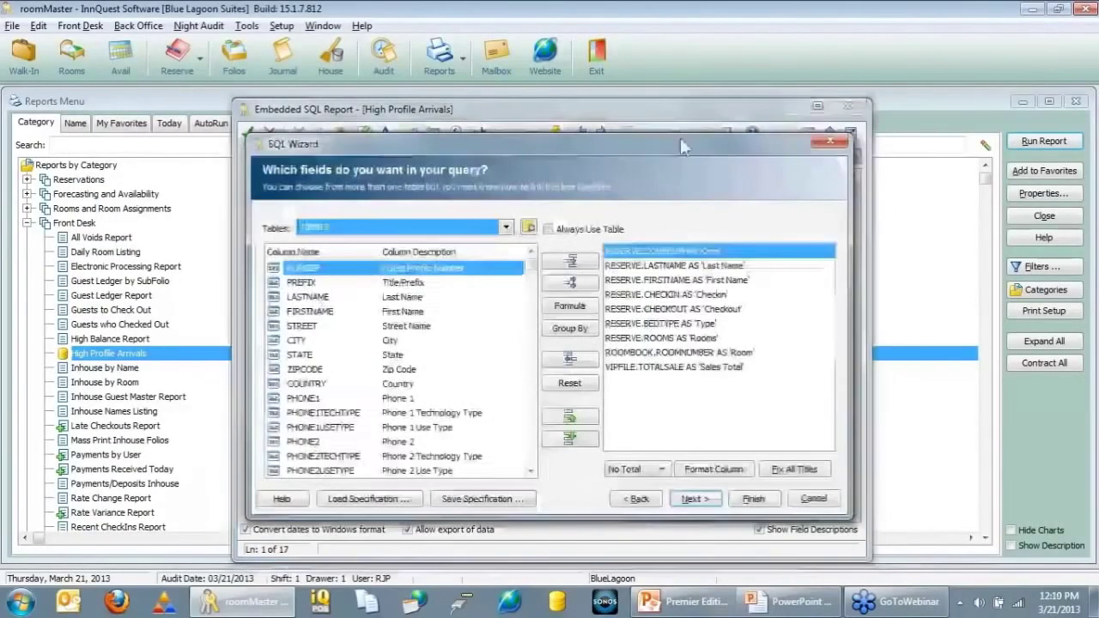
{"action": "left_click", "coordinate": [680, 367]}
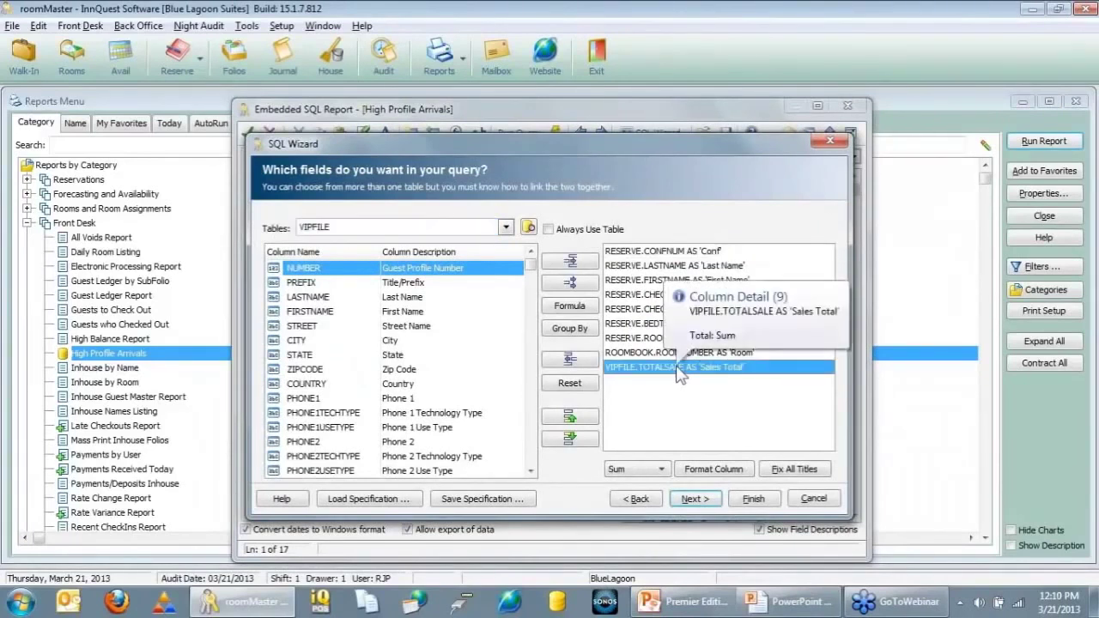
{"action": "double_click", "coordinate": [680, 370]}
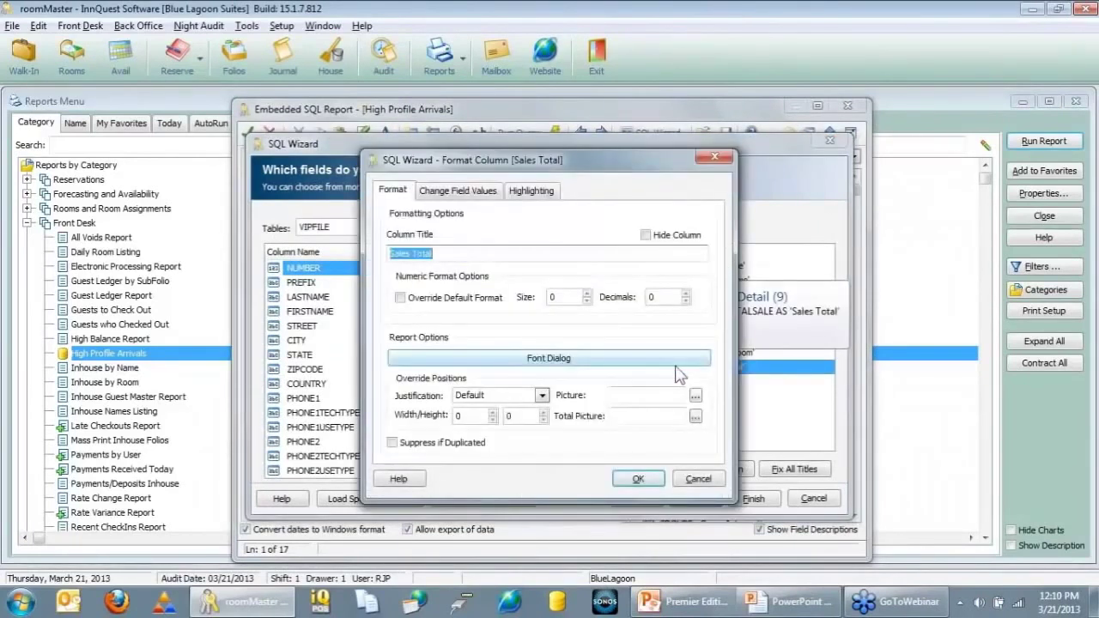
{"action": "left_click", "coordinate": [616, 395]}
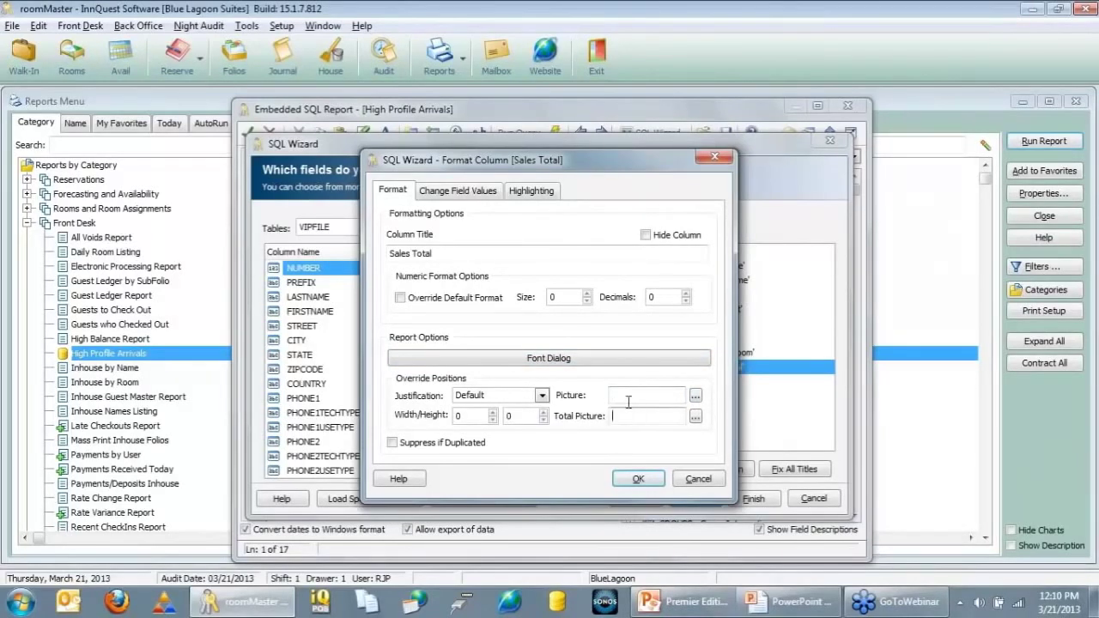
{"action": "left_click", "coordinate": [696, 396]}
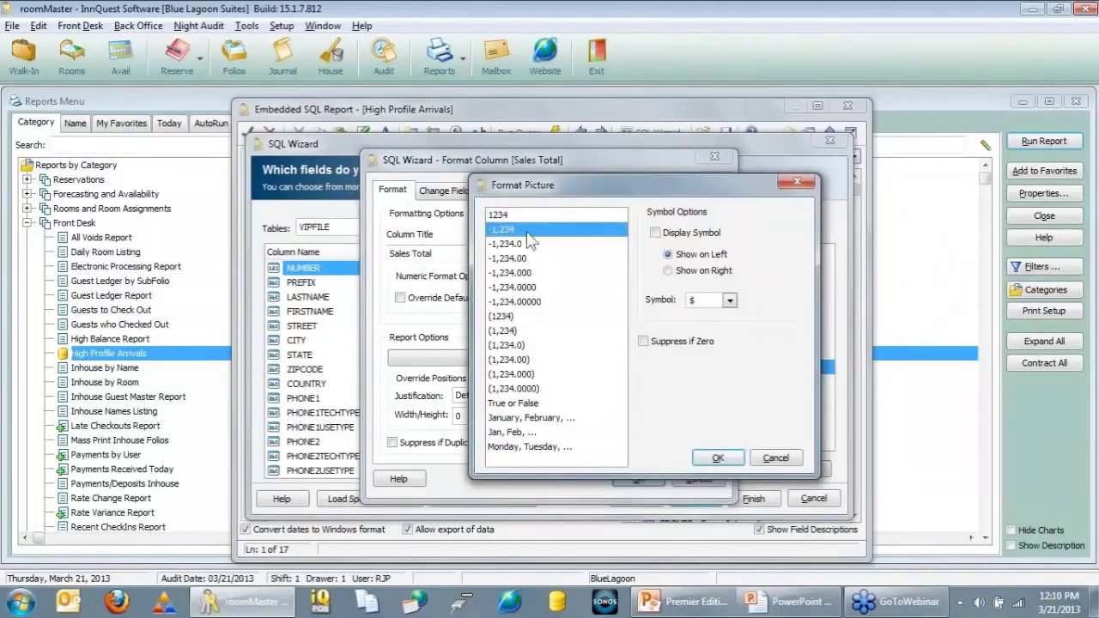
{"action": "left_click", "coordinate": [715, 235]}
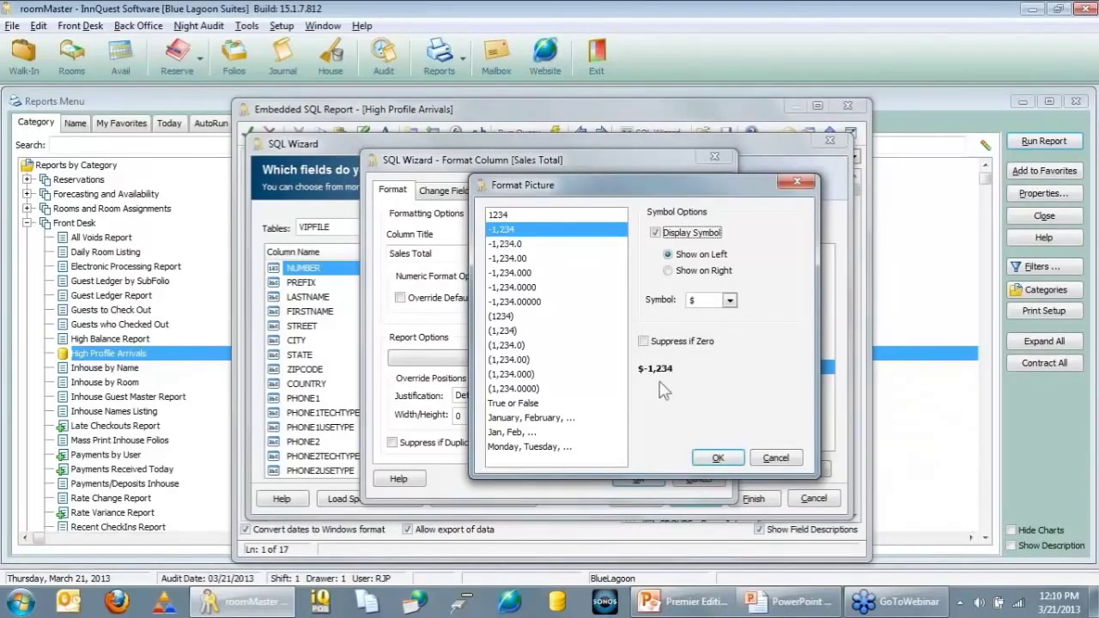
{"action": "left_click", "coordinate": [516, 258]}
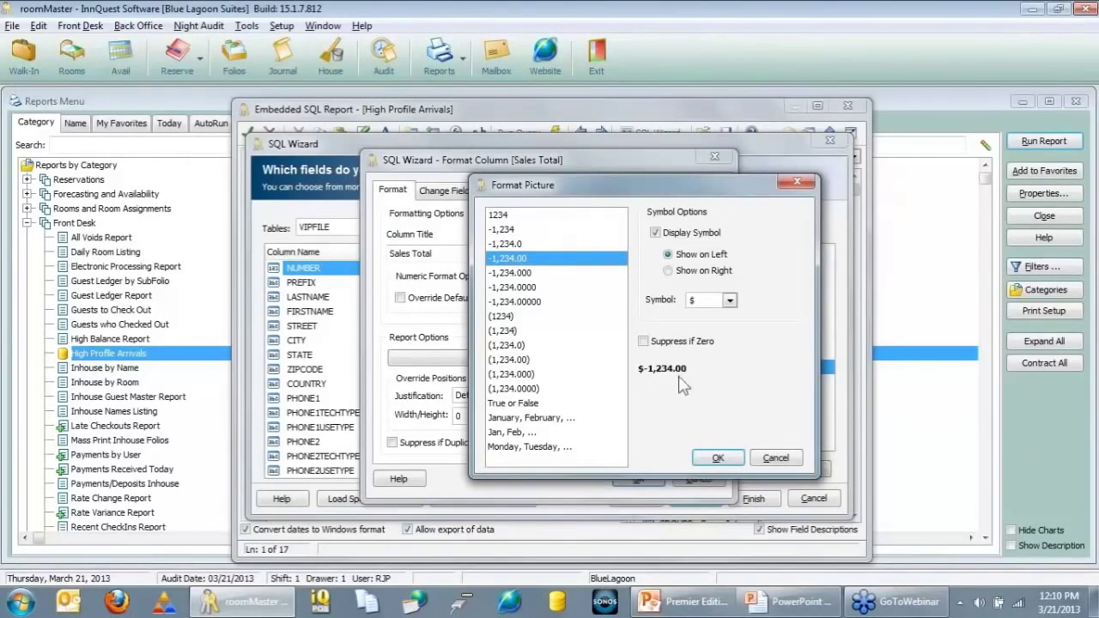
{"action": "left_click", "coordinate": [505, 230]}
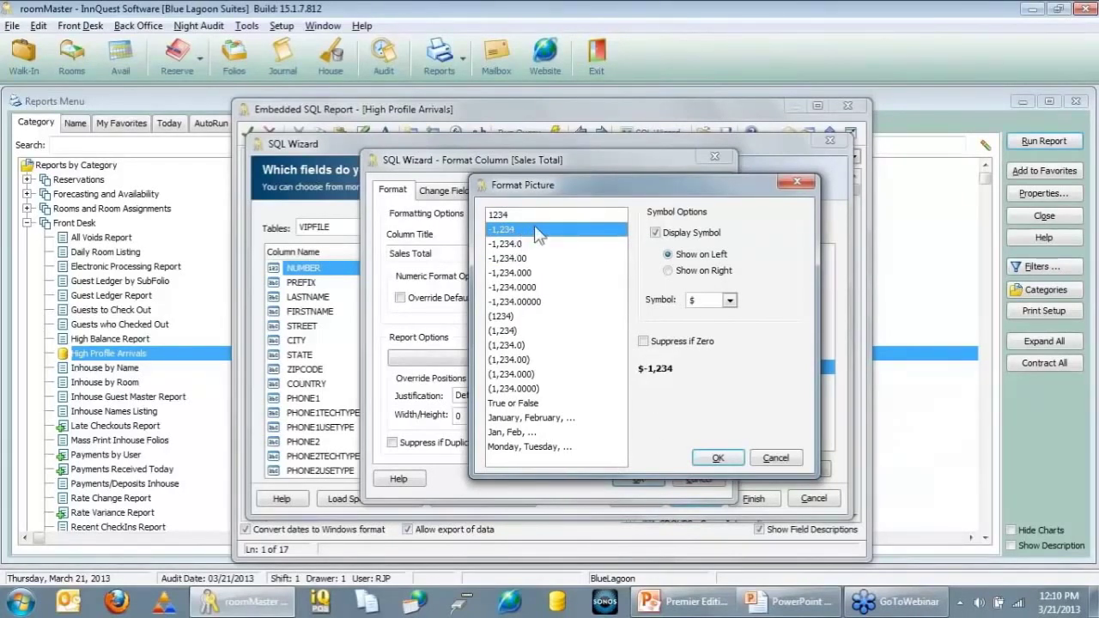
{"action": "left_click", "coordinate": [709, 303]}
{"action": "left_click", "coordinate": [717, 458]}
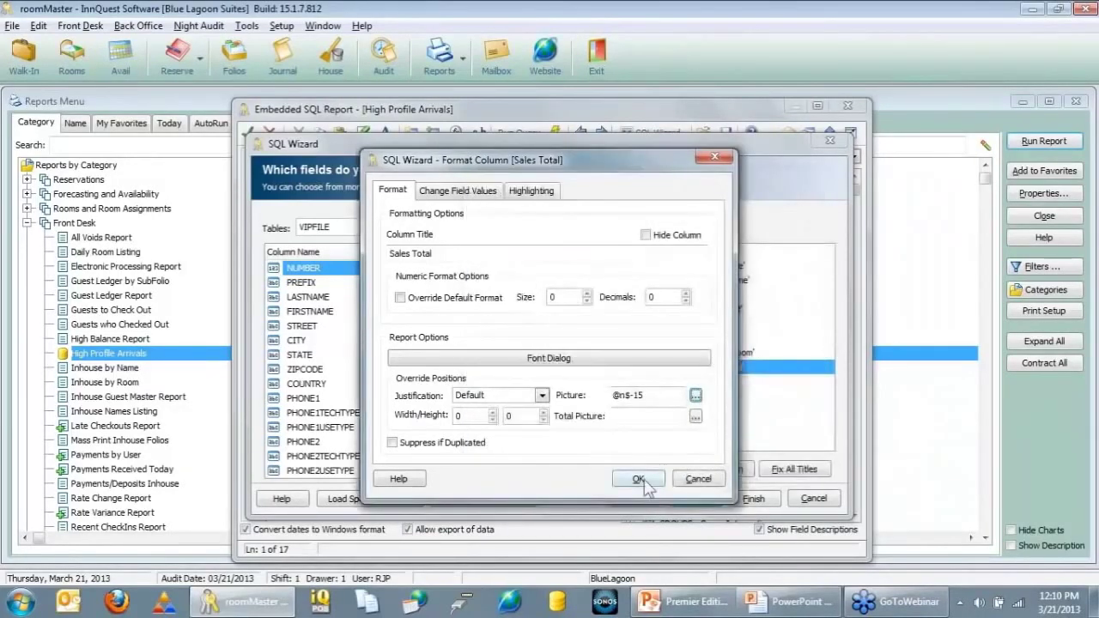
{"action": "left_click", "coordinate": [638, 480]}
{"action": "left_click", "coordinate": [752, 499]}
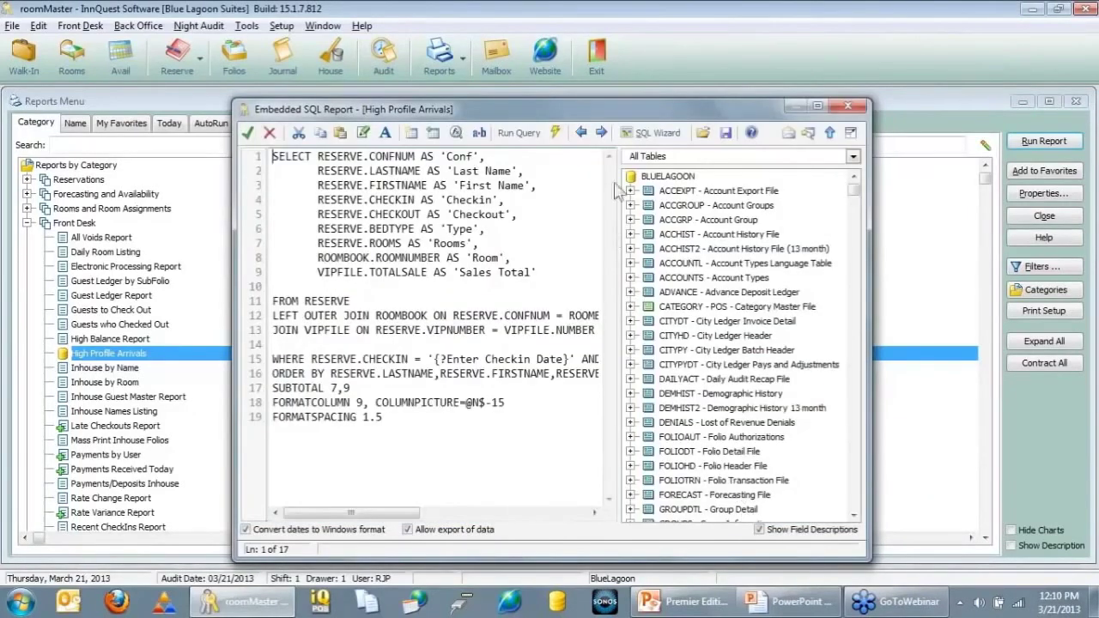
- Run the reformatted query with the current check-in date prompt value and preview its printable report
{"action": "left_click", "coordinate": [515, 132]}
{"action": "left_click", "coordinate": [657, 416]}
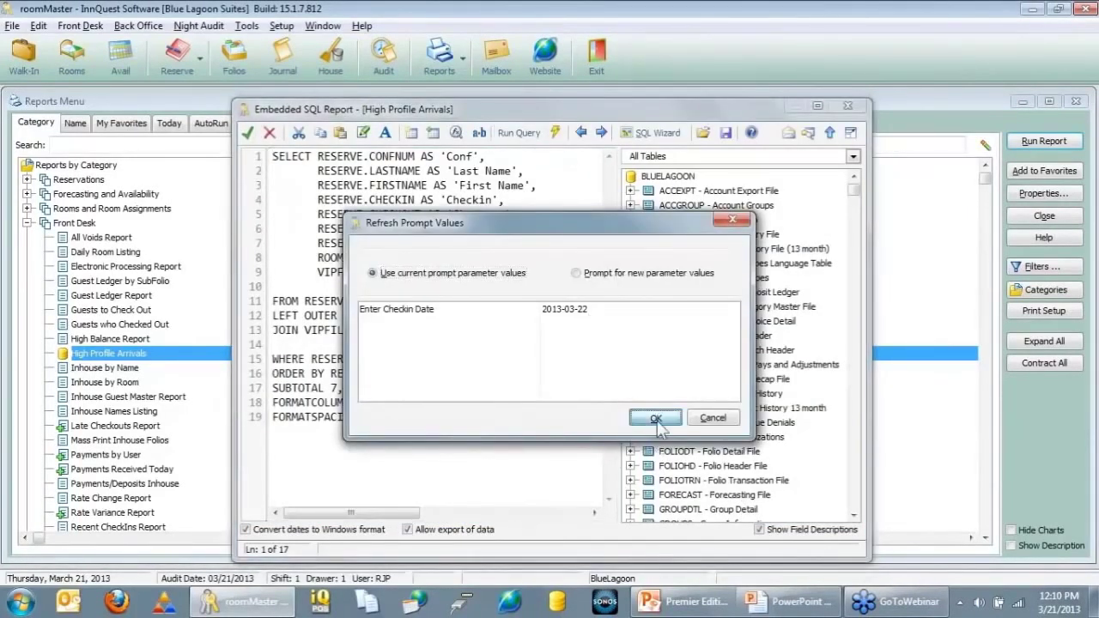
{"action": "left_click", "coordinate": [169, 129]}
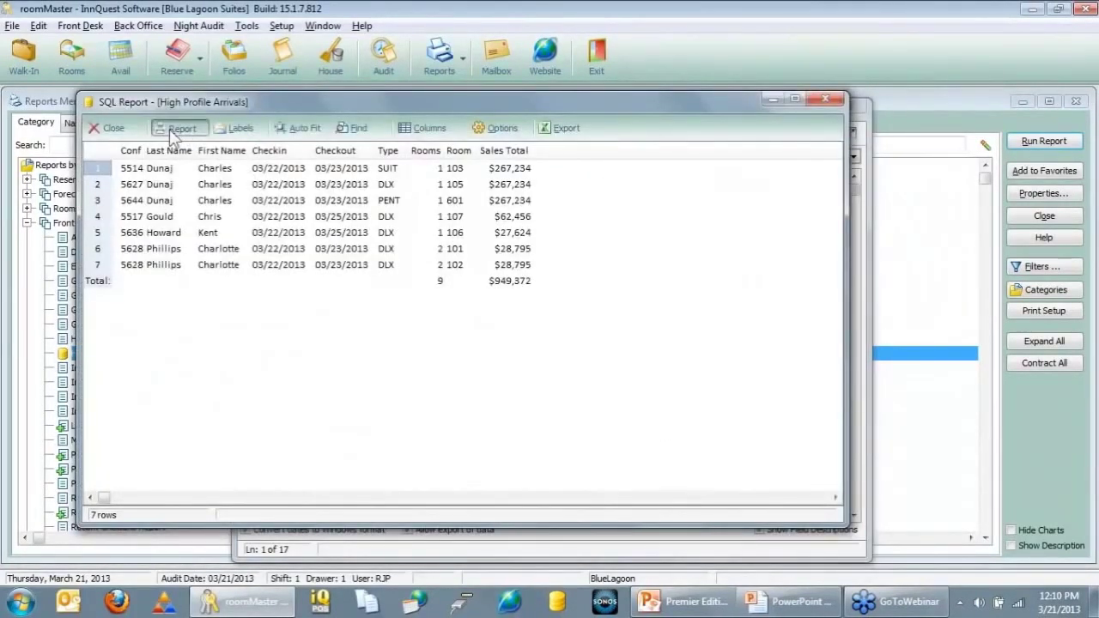
{"action": "left_click", "coordinate": [280, 191]}
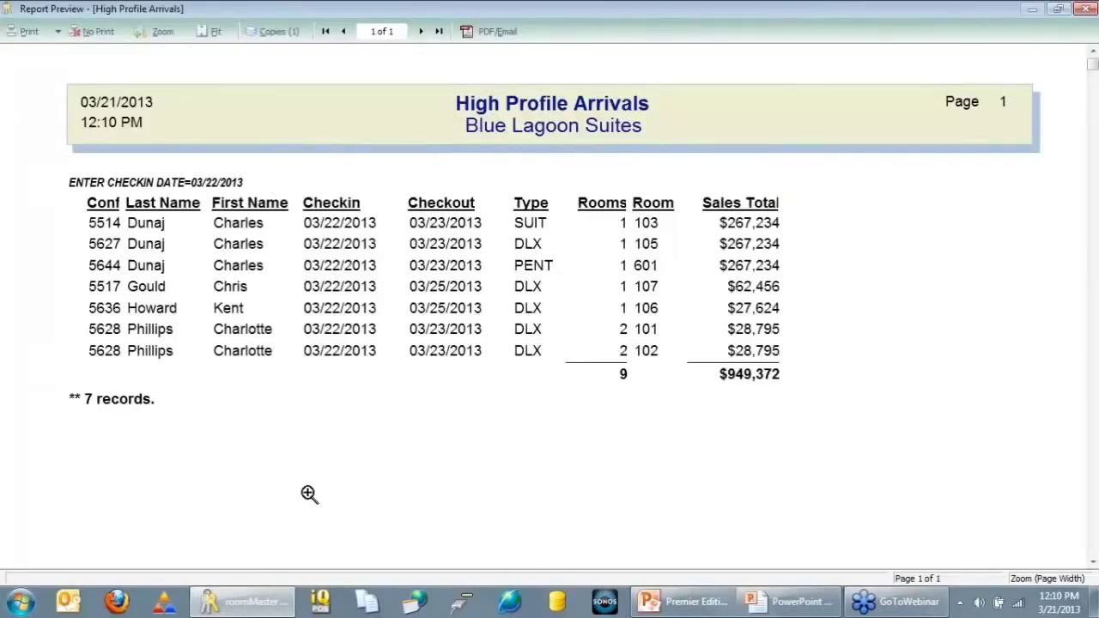